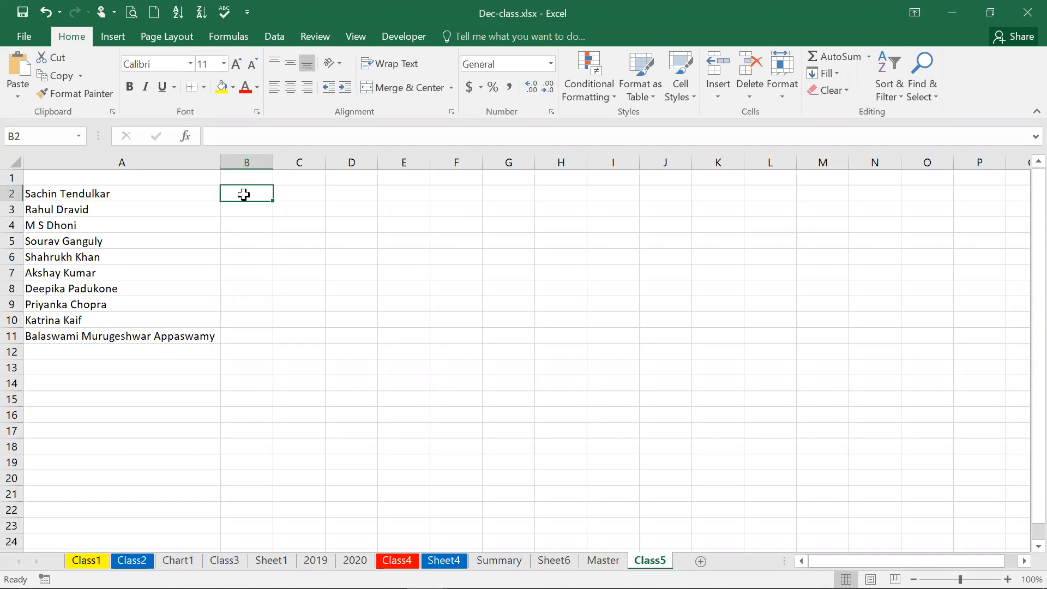
Step: Enter =UPPER(A2) in cell B2 and autofit column B to its contents
text(=)
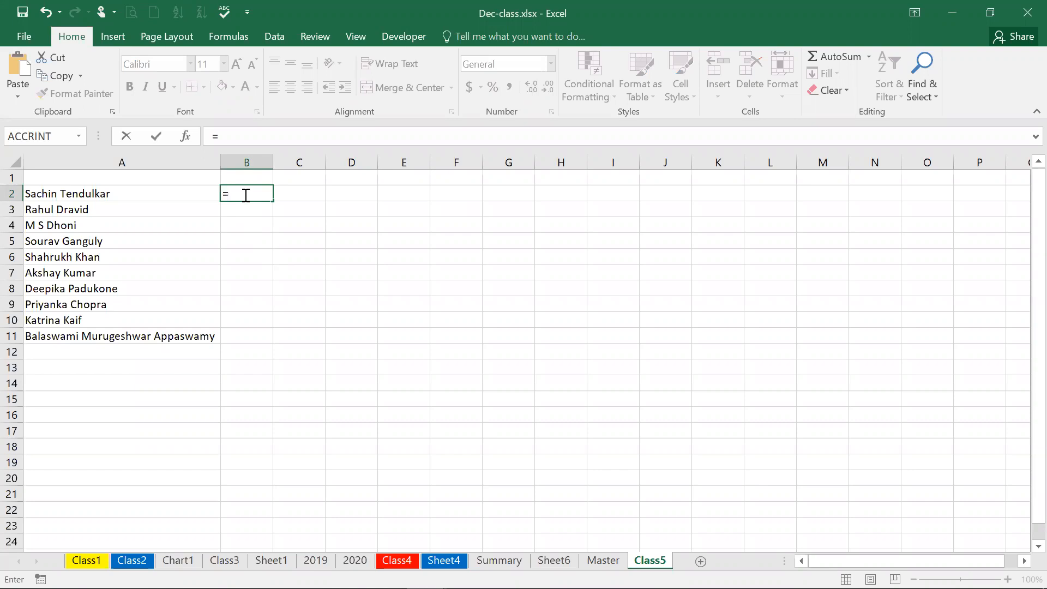
text(u)
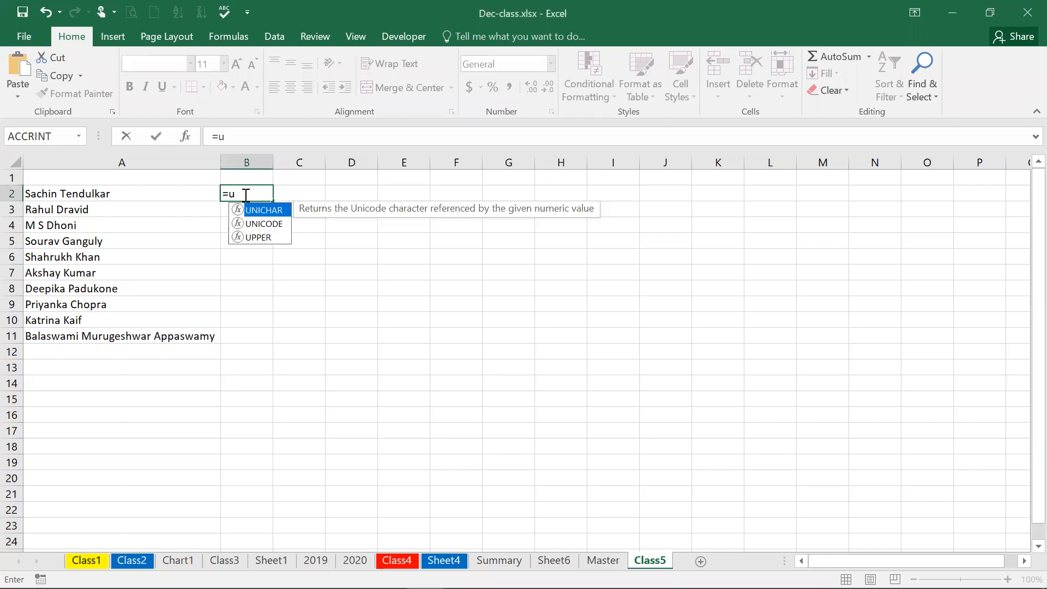
double_click(258, 238)
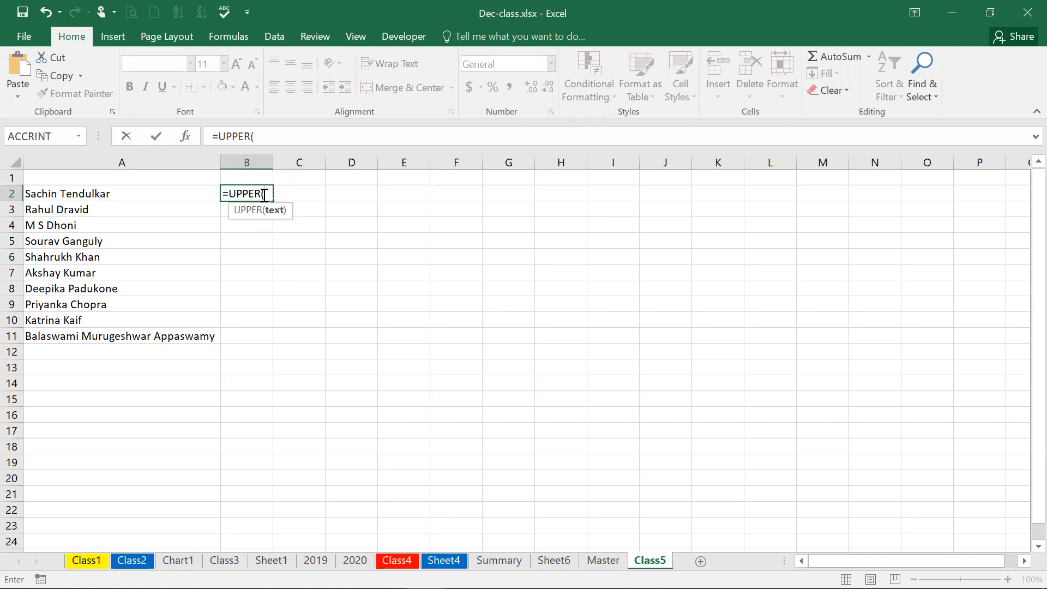
click(180, 189)
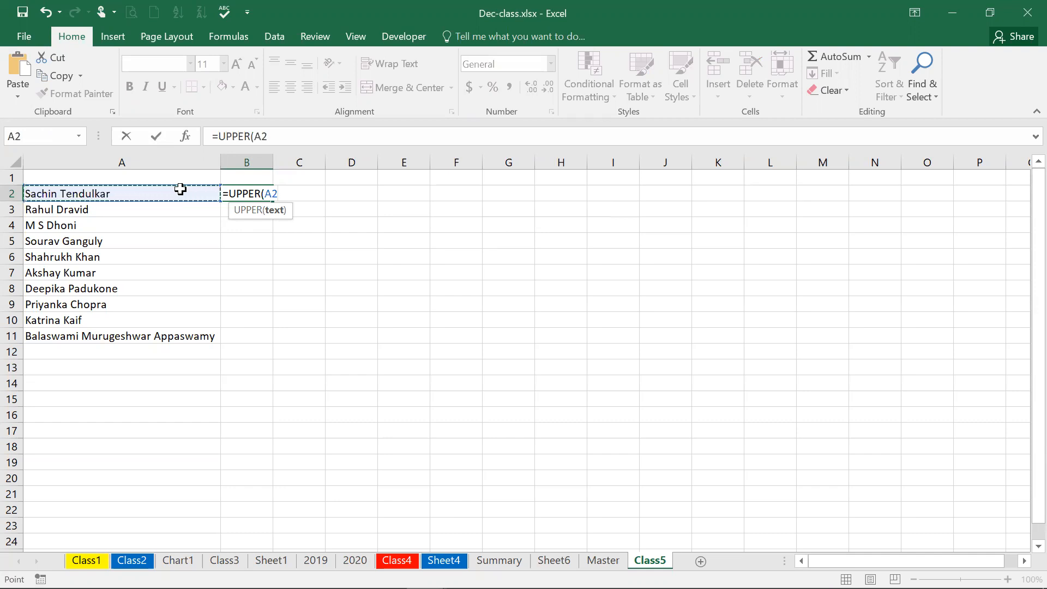
key(Return)
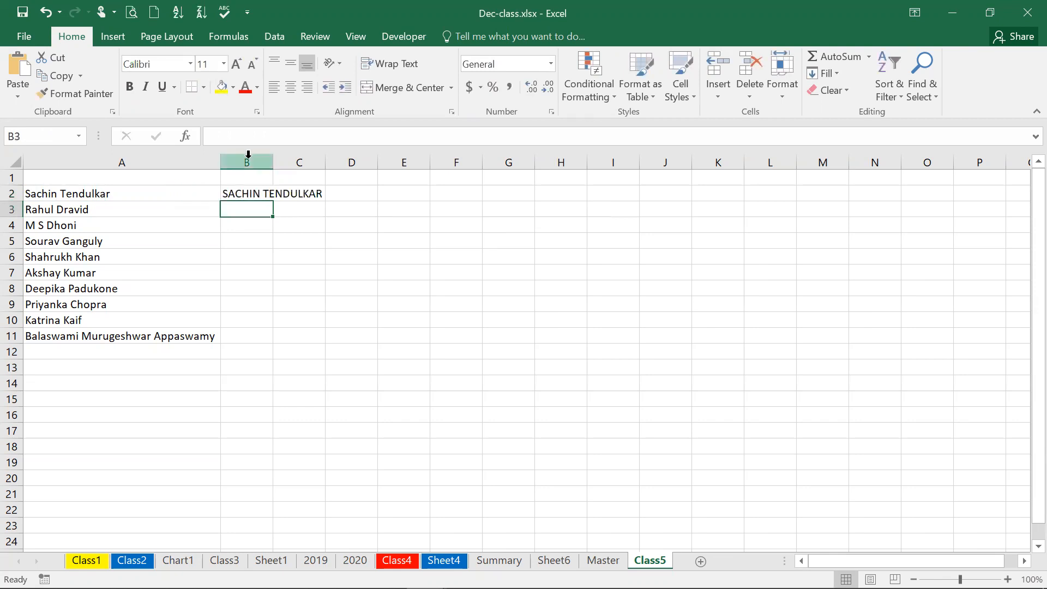
double_click(273, 162)
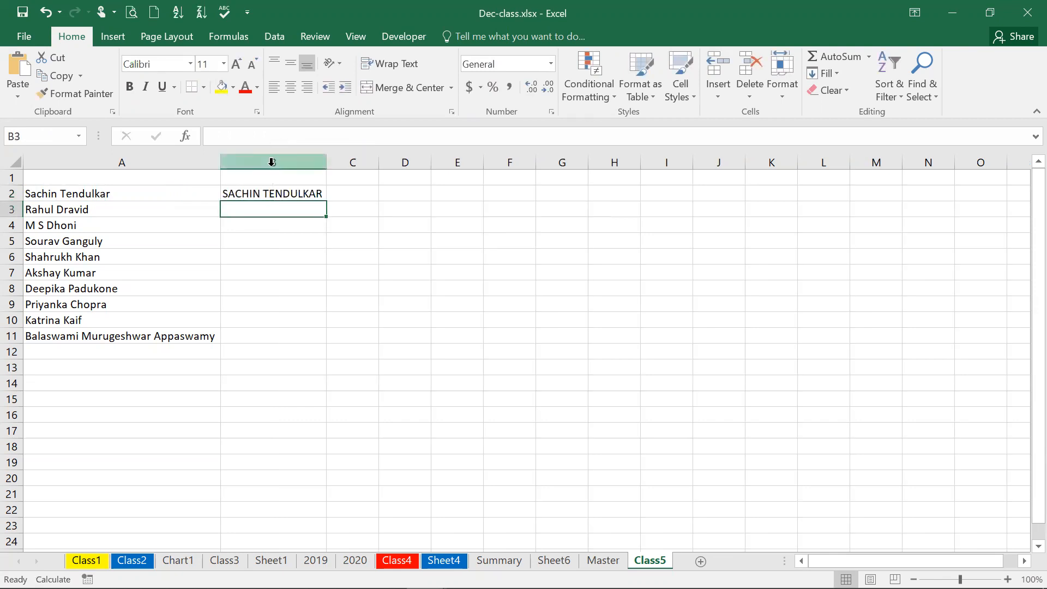
click(282, 194)
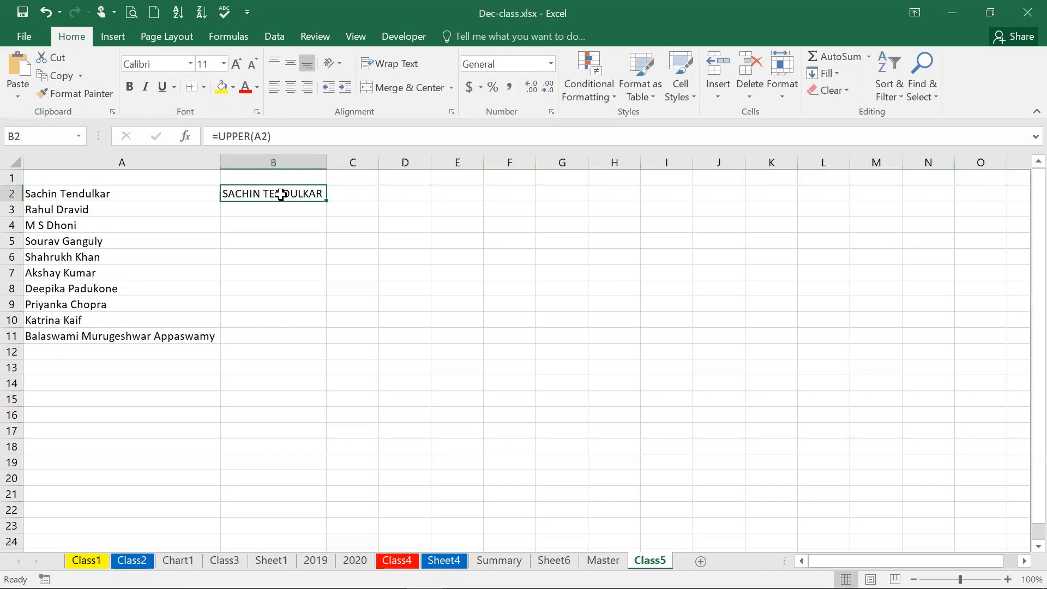
Step: Reference the uppercase result in cell B1 with the formula =B2
click(354, 195)
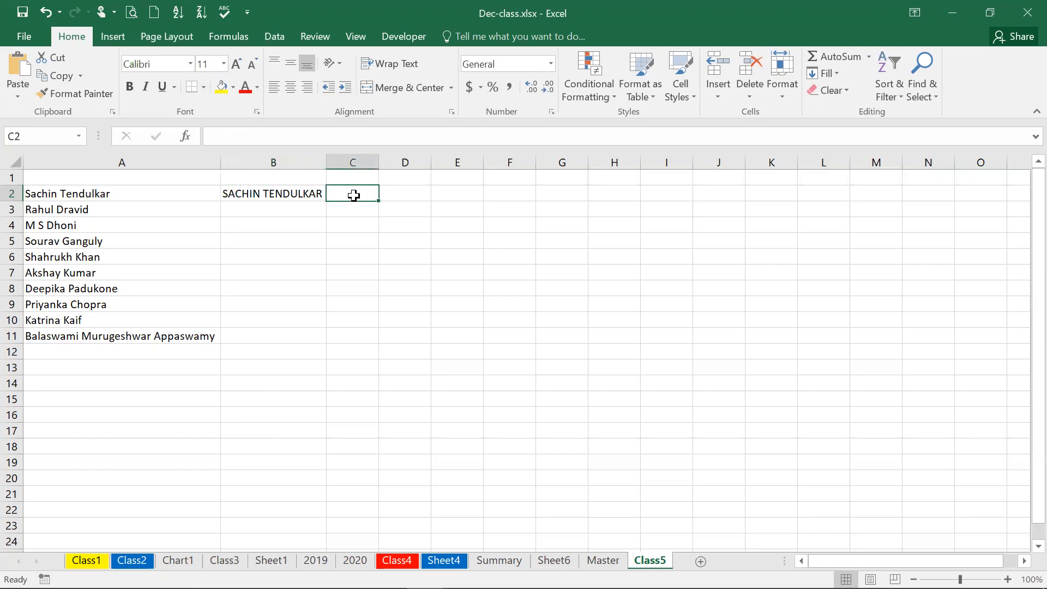
click(290, 174)
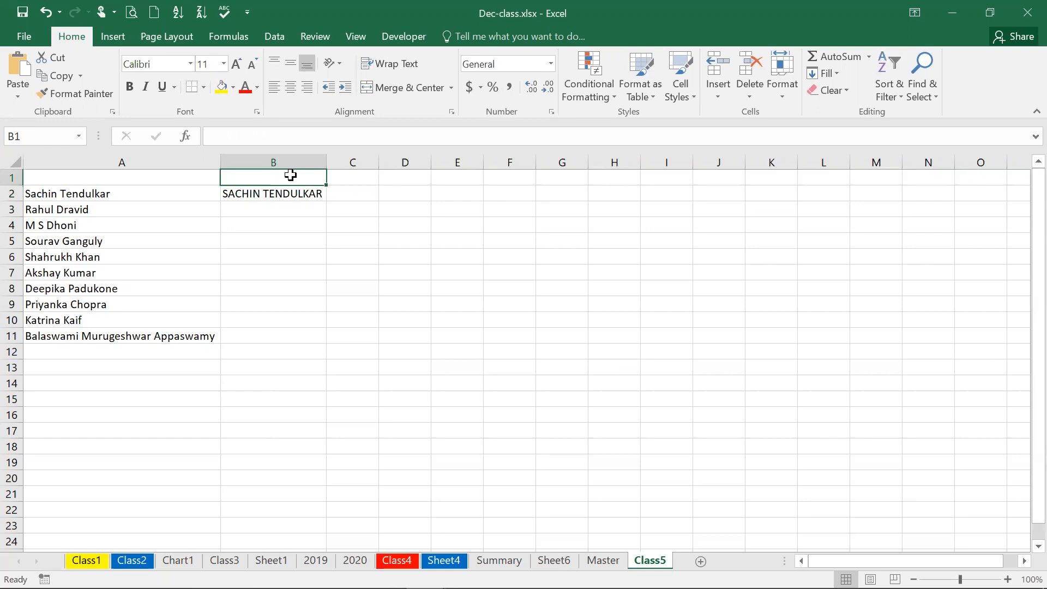
text(=)
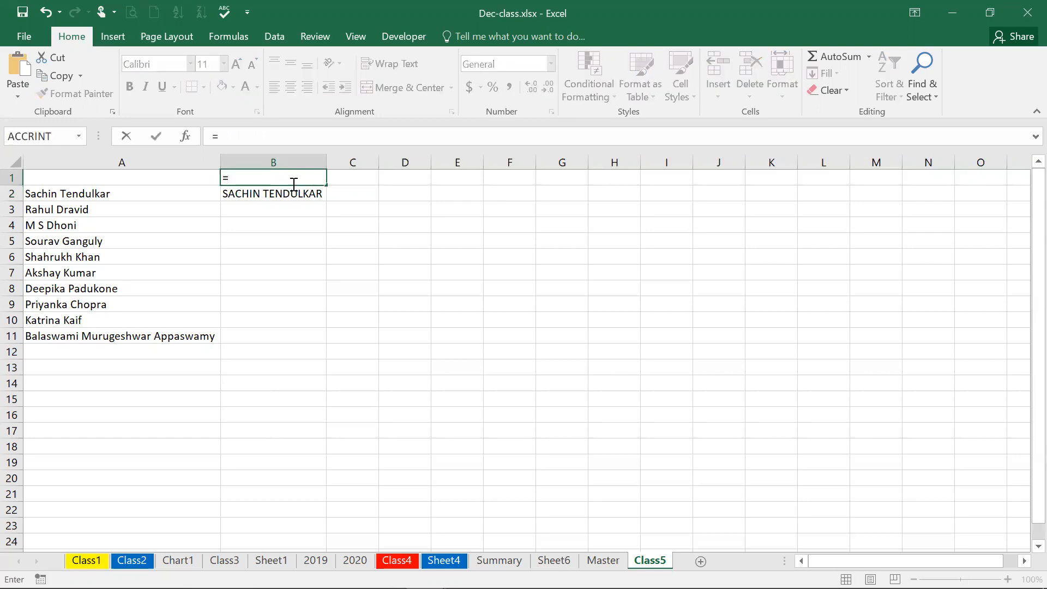
click(294, 189)
key(Return)
key(Up)
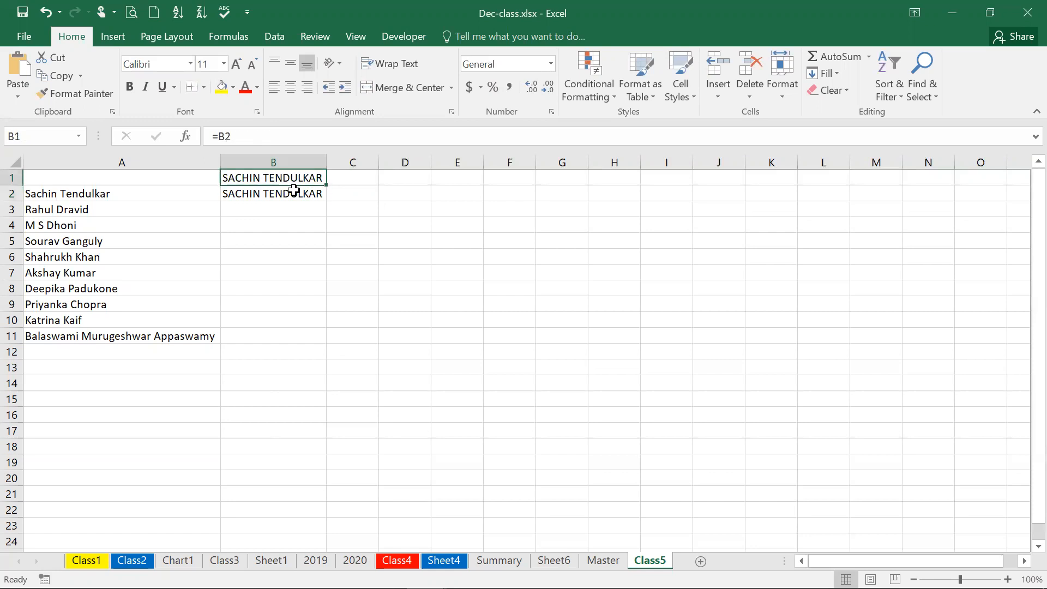
Step: Replace the content of B1 with the heading "Upper" and enter the heading "Lower" in C1
click(219, 141)
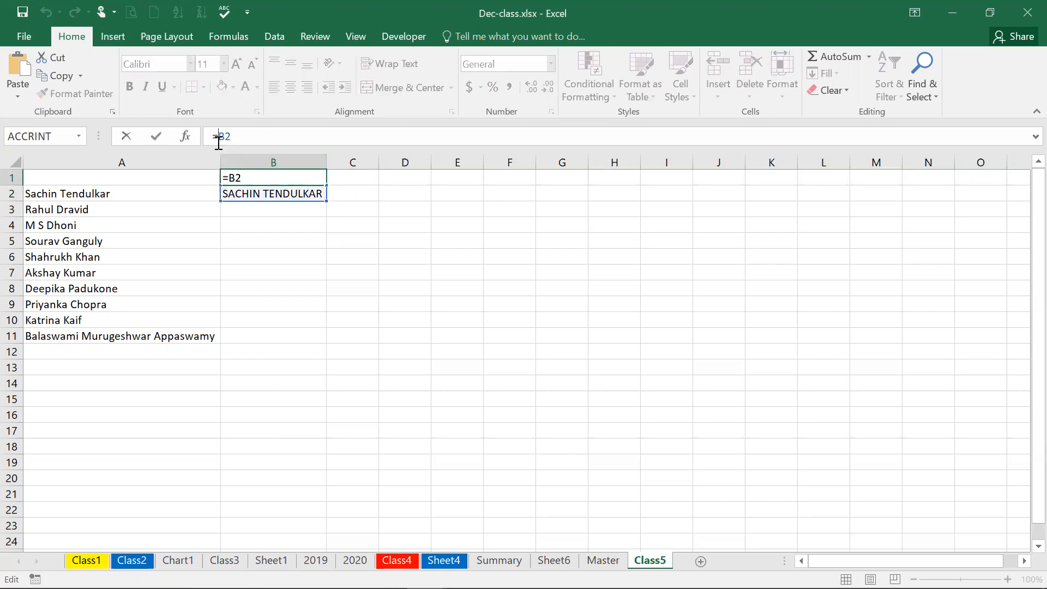
triple_click(218, 143)
text(Upper)
key(Tab)
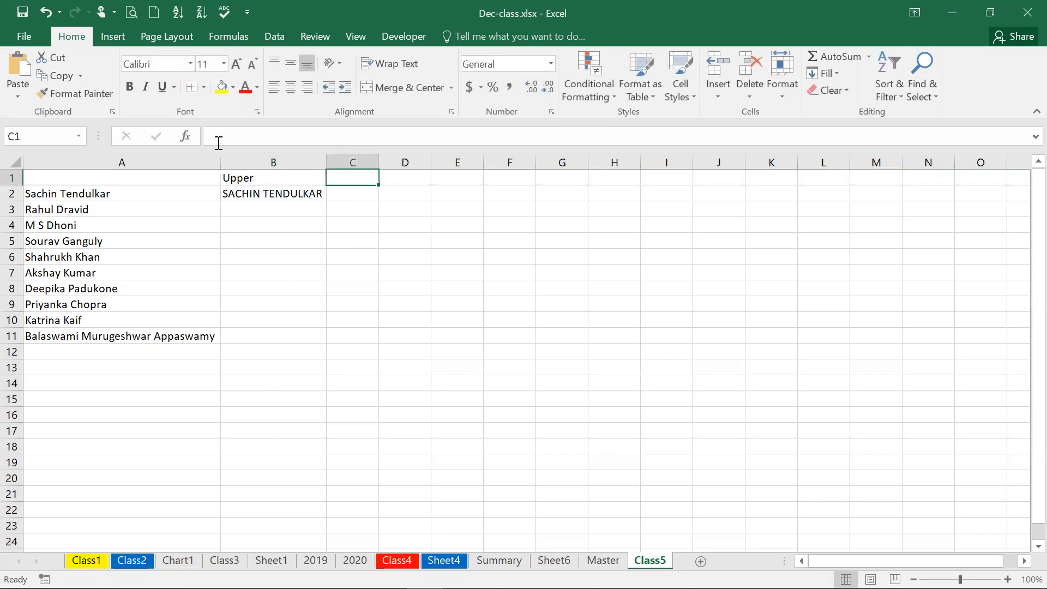
text(Lower)
key(Return)
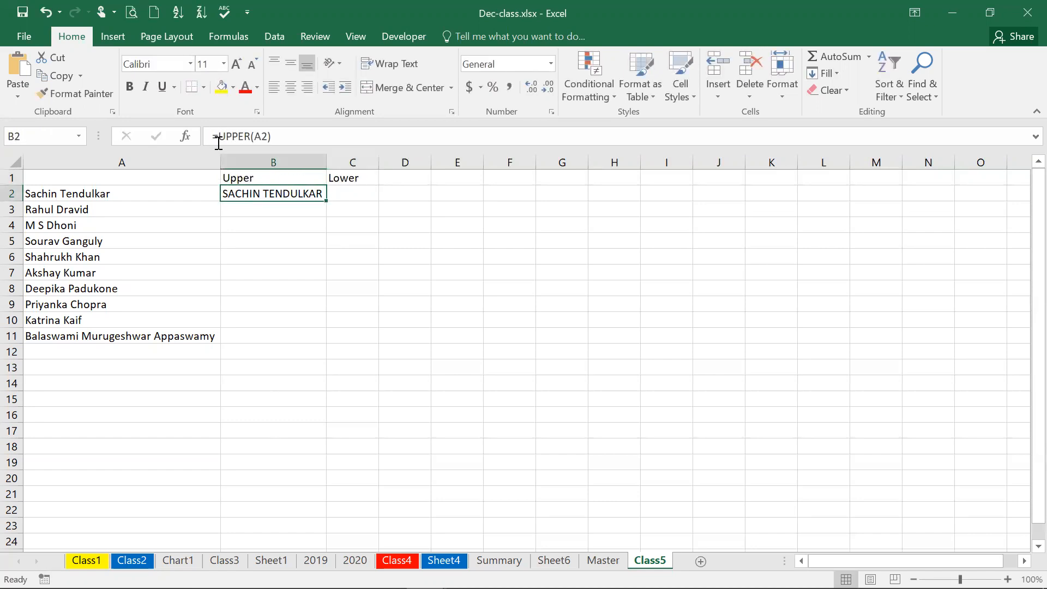
Step: Enter =LOWER(A2) in cell C2 and autofit column C to its contents
key(Right)
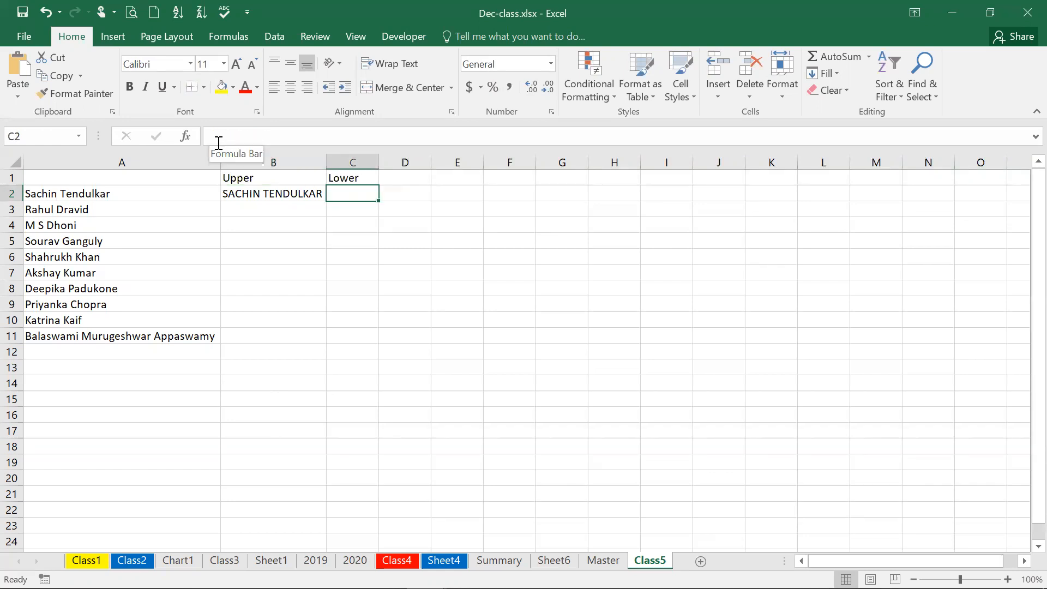
text(=)
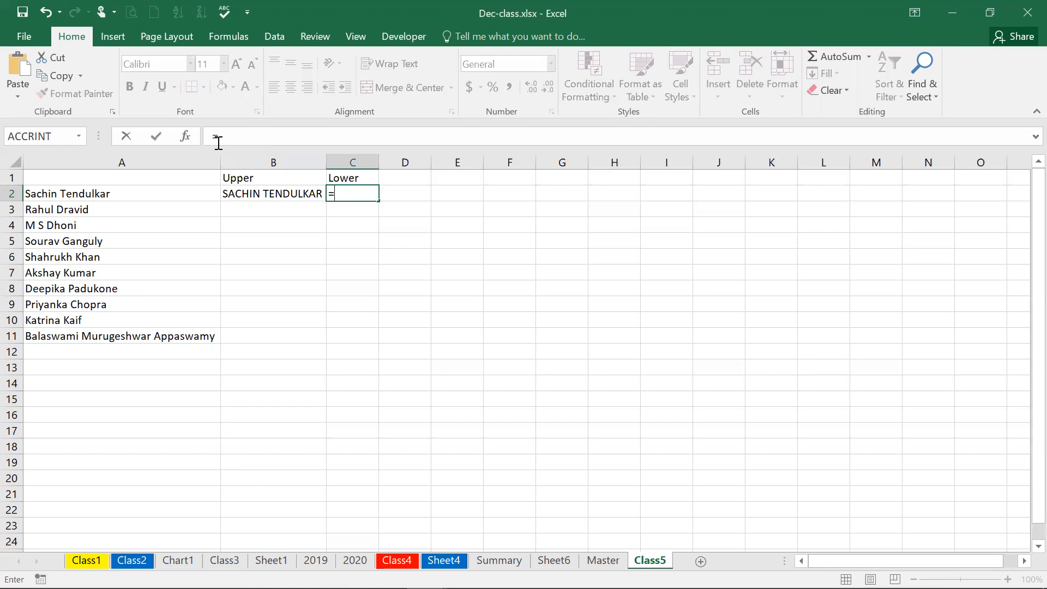
text(lo)
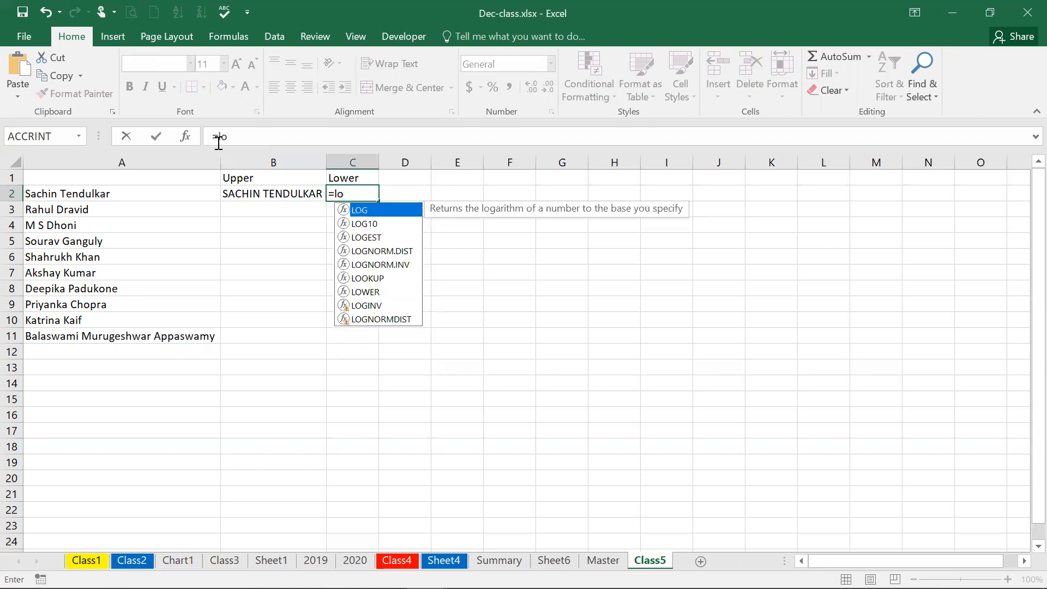
text(w)
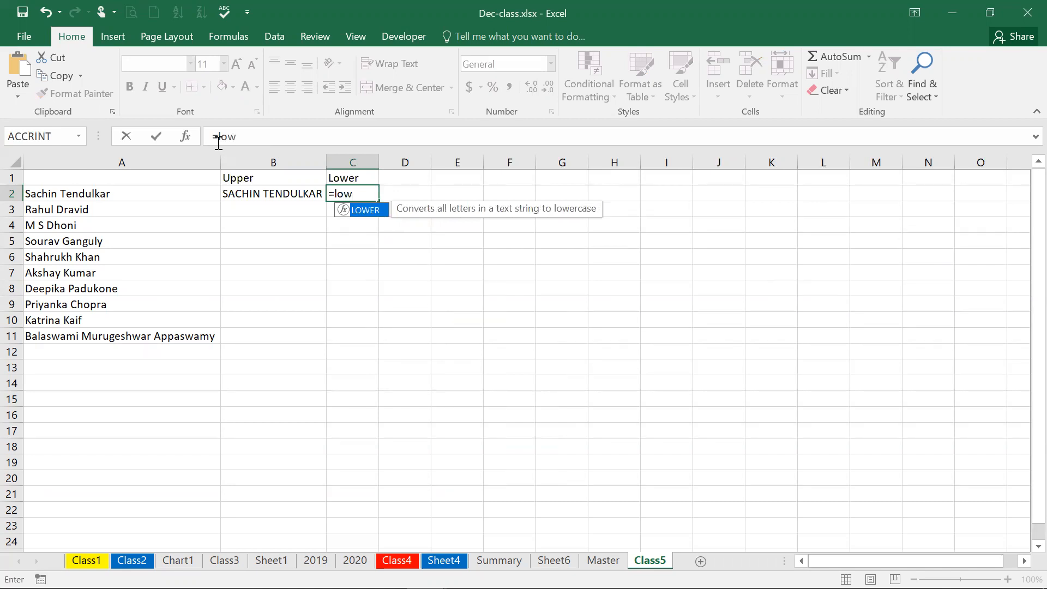
double_click(358, 211)
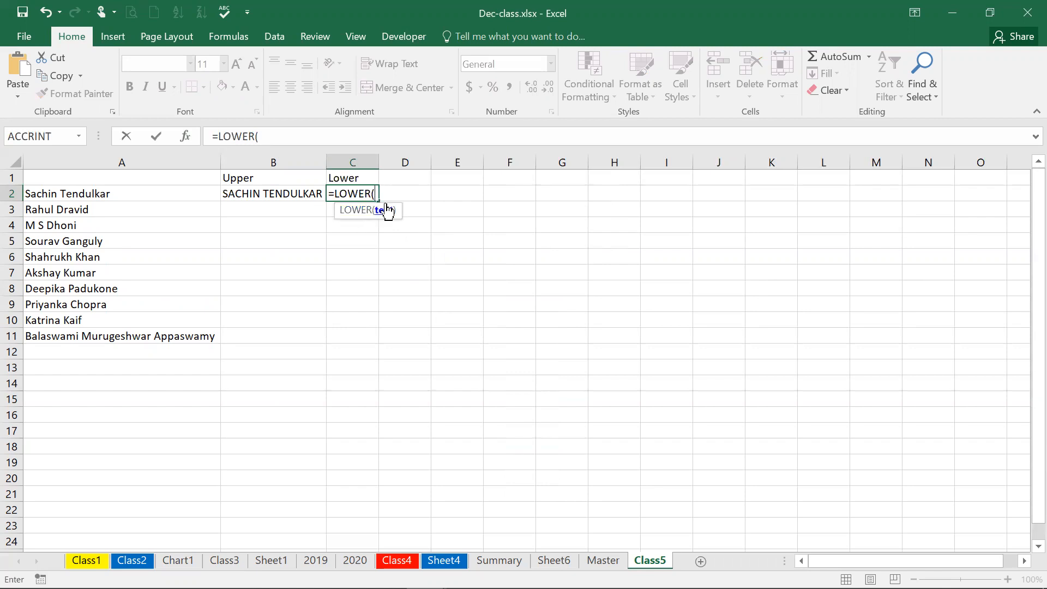
click(135, 188)
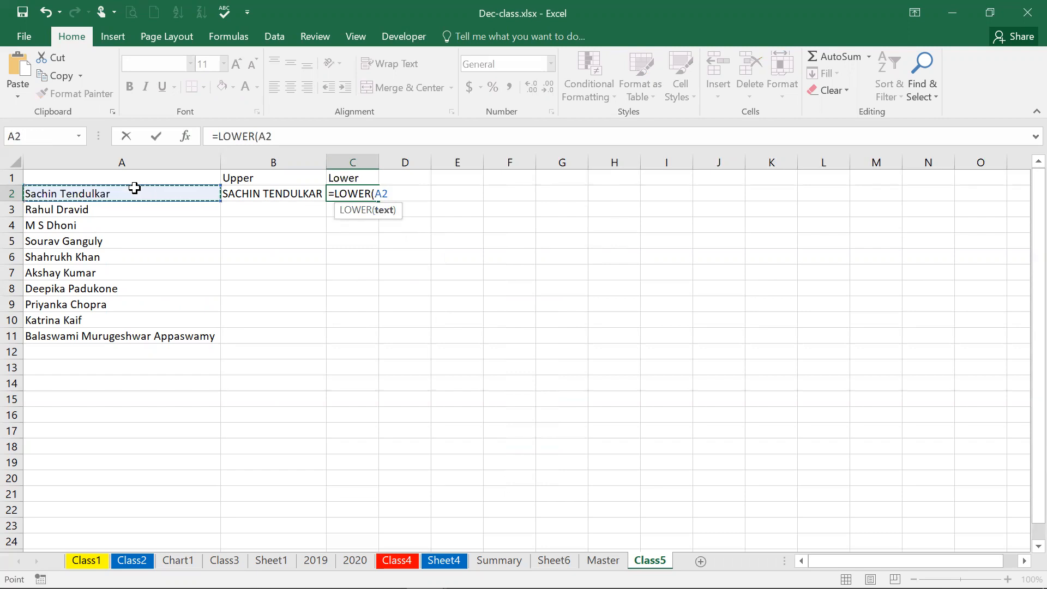
key(Return)
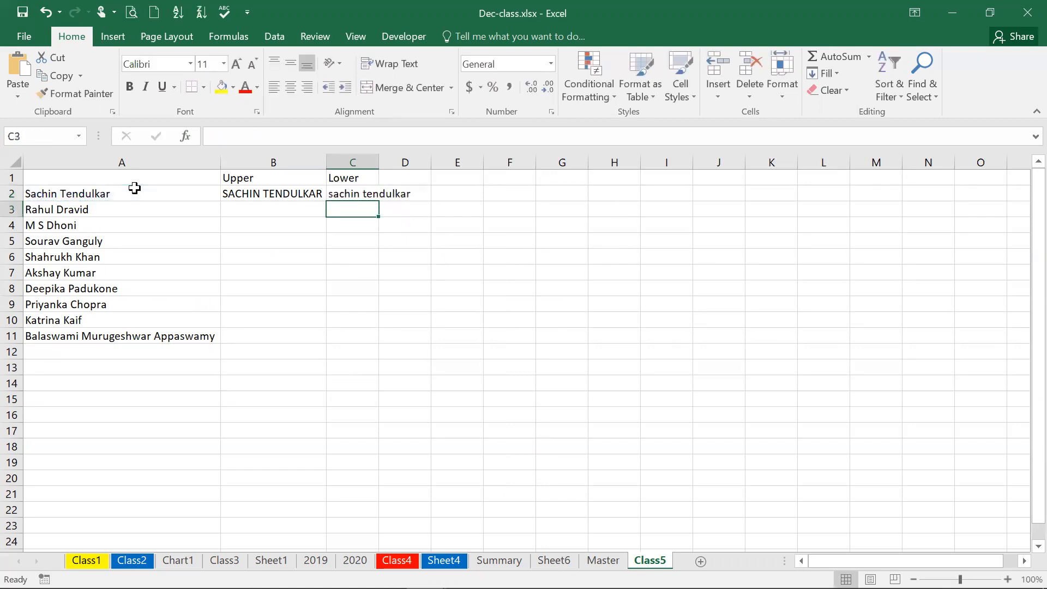
double_click(378, 162)
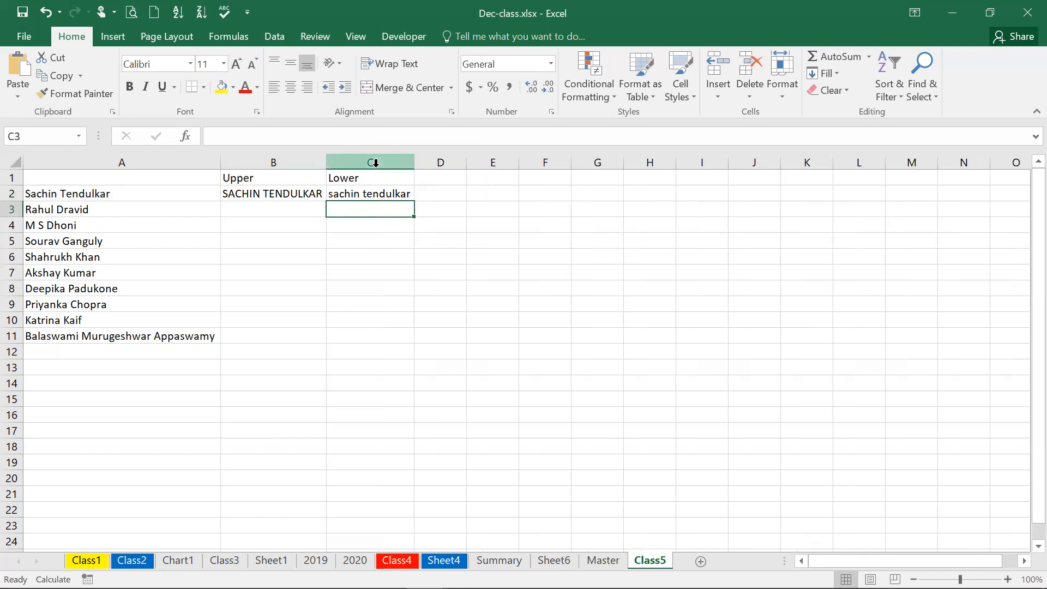
click(374, 196)
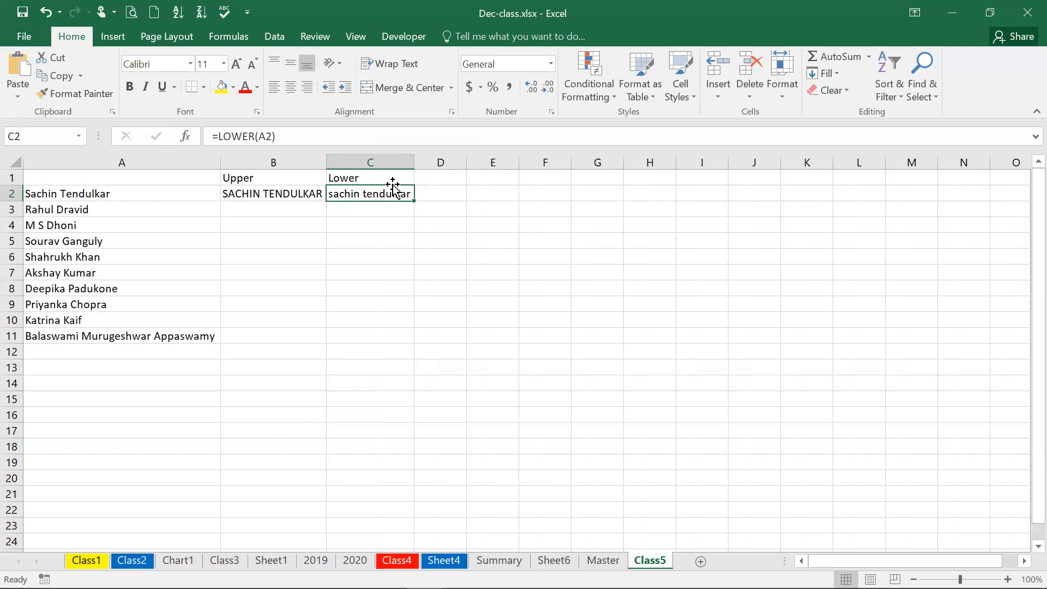
Step: Enter the heading "Proper" in cell D1
click(437, 180)
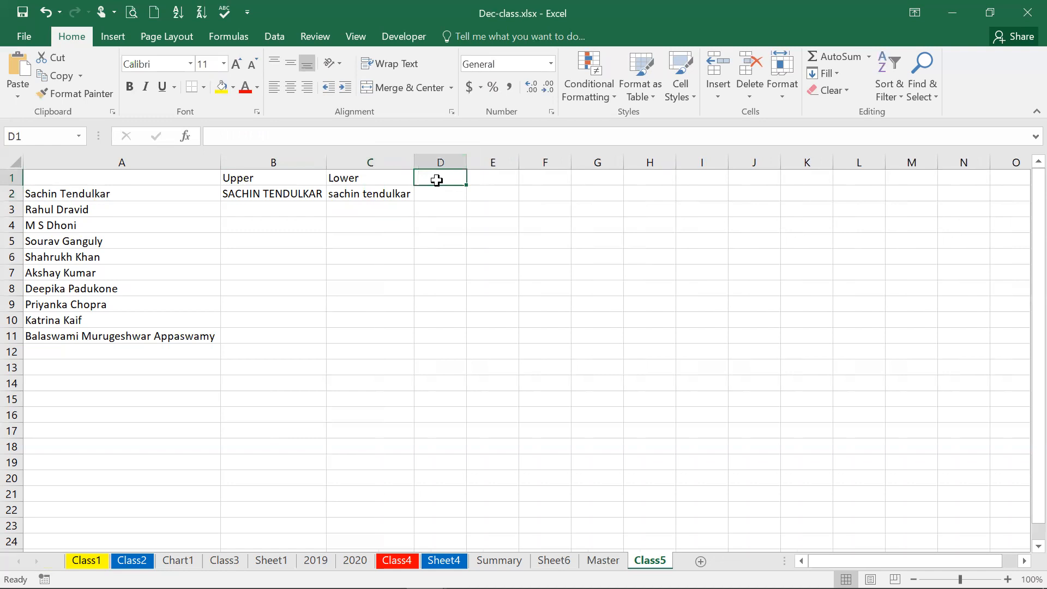
text(Proper)
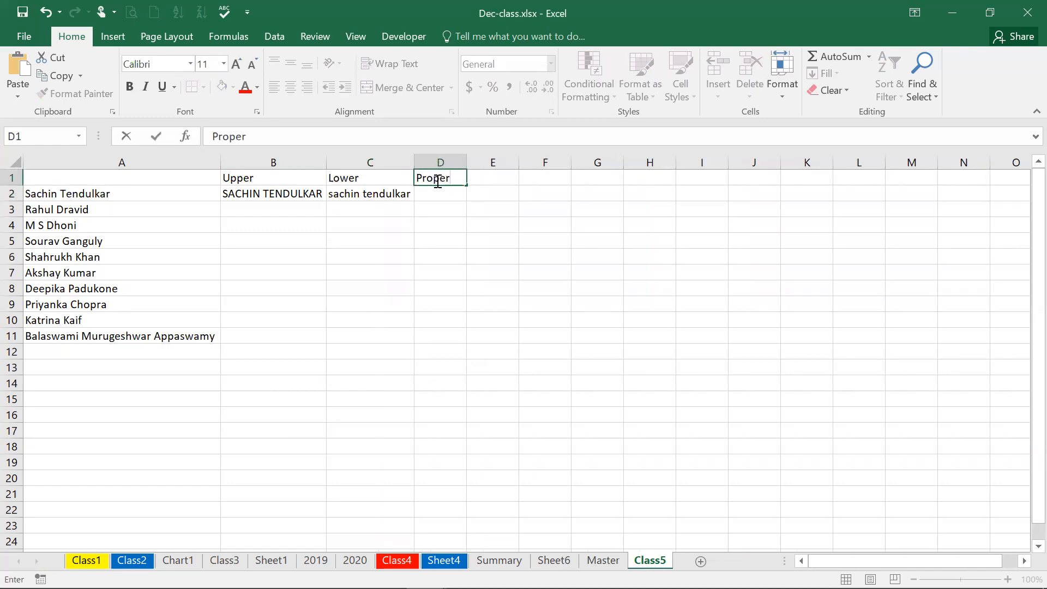
key(Return)
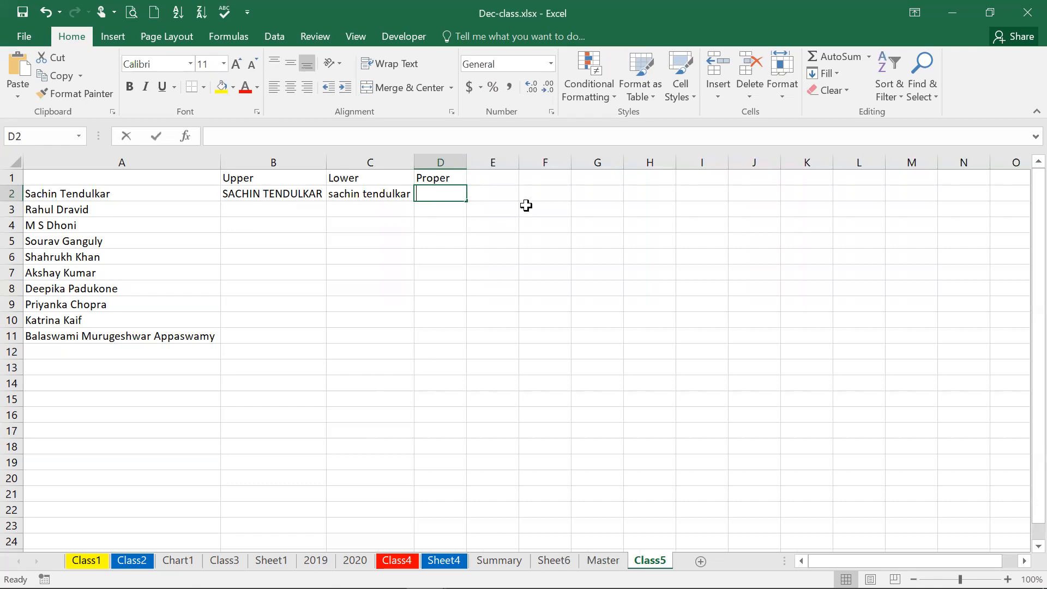
Step: Enter a PROPER formula in cell D2 that converts the uppercase text in B2 to proper case
text(=)
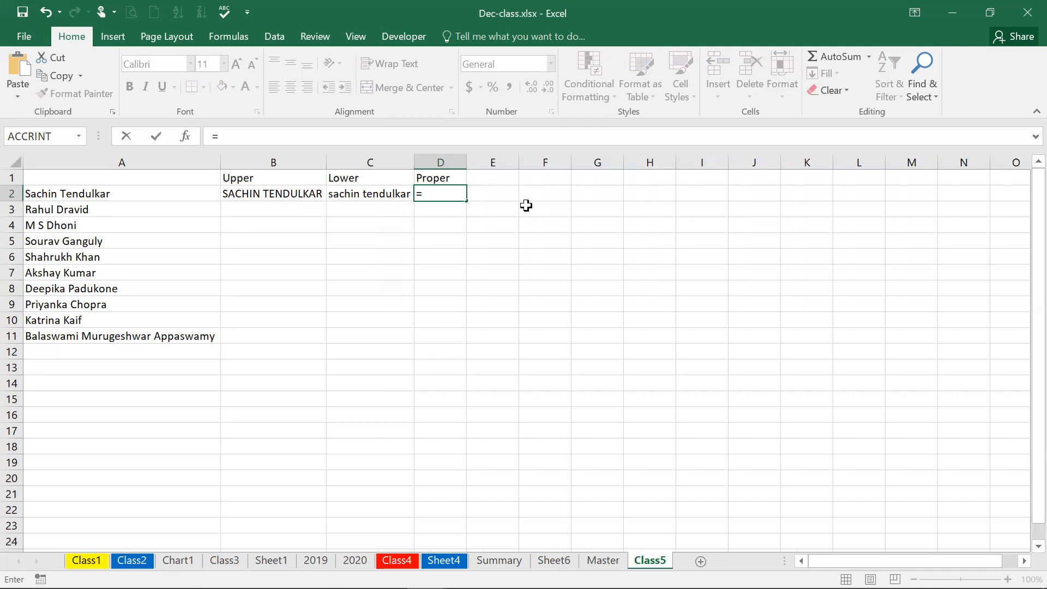
text(pro)
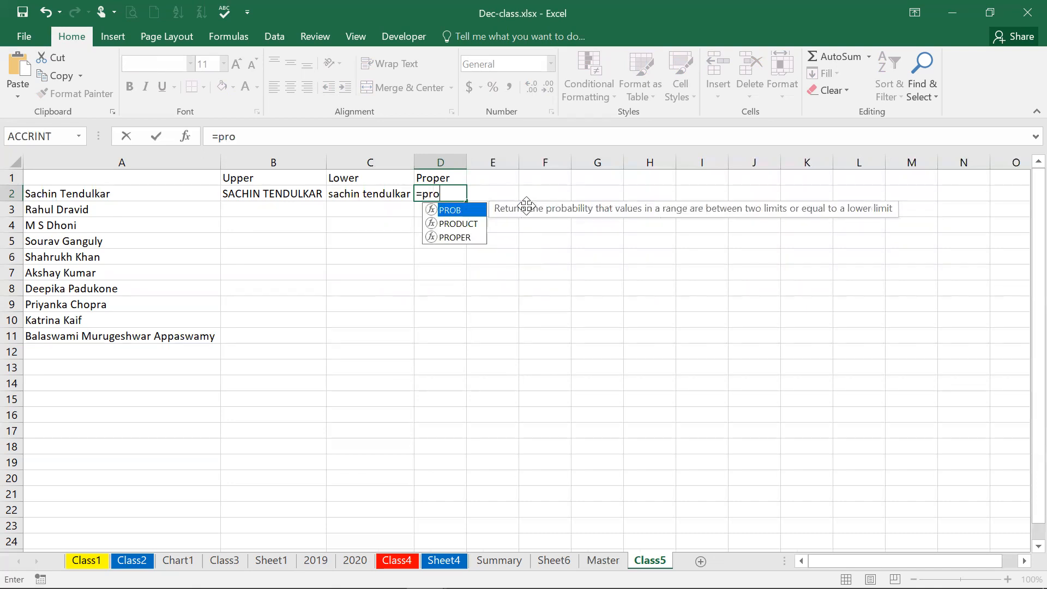
key(Down)
key(Down)
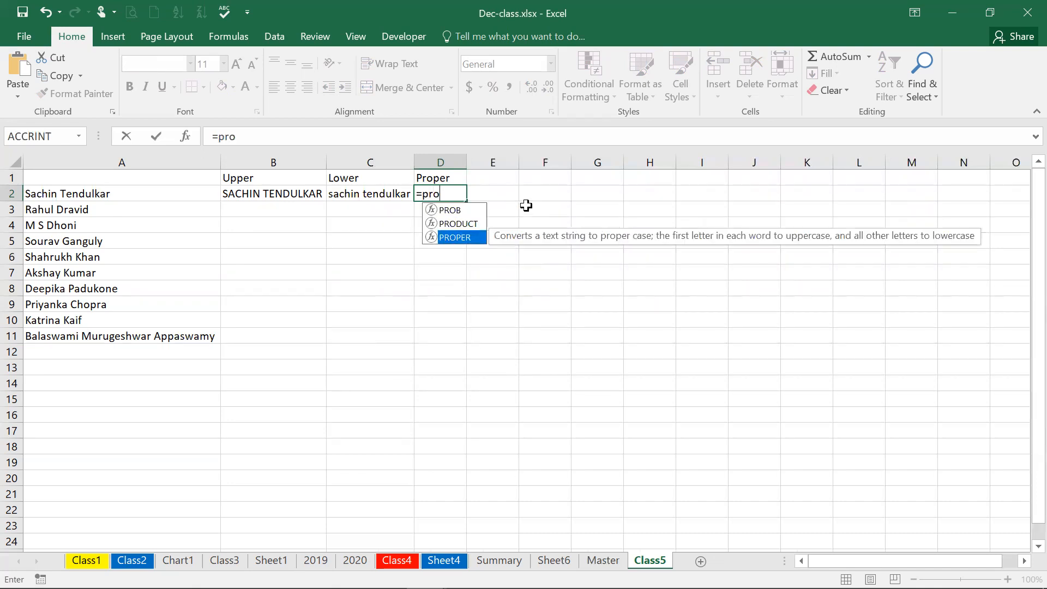
key(Tab)
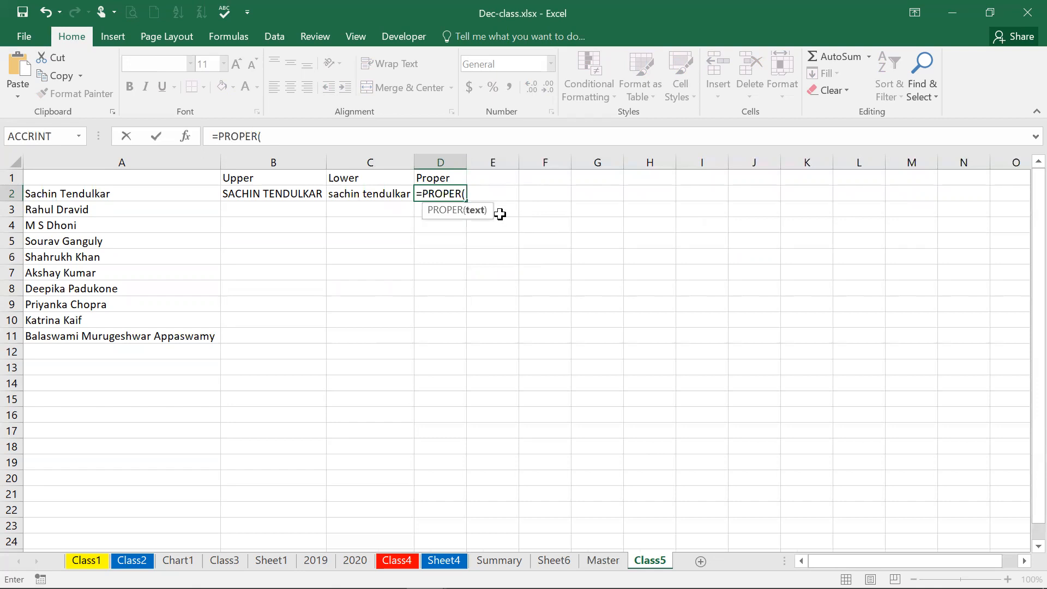
click(304, 195)
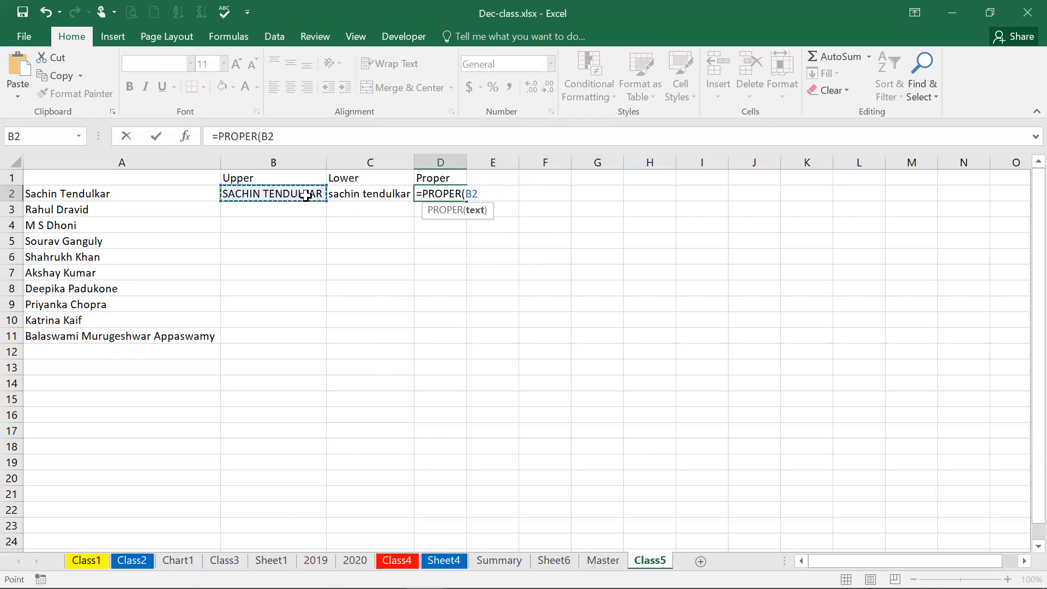
key(Return)
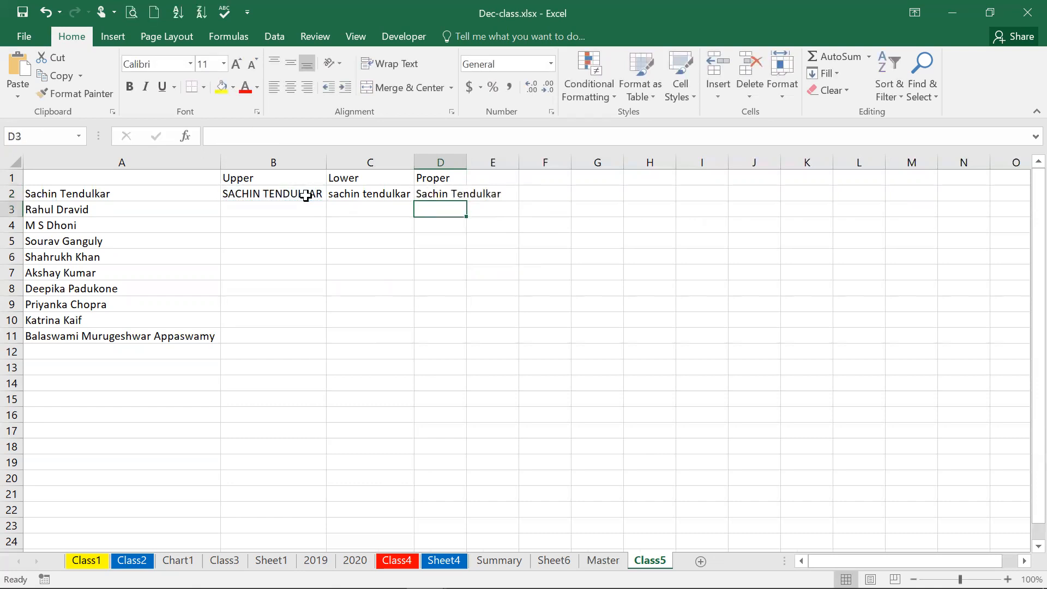
Step: Autofit column D to its contents and inspect the PROPER formula in D2 without changing it
drag(463, 158, 463, 159)
double_click(463, 158)
click(458, 188)
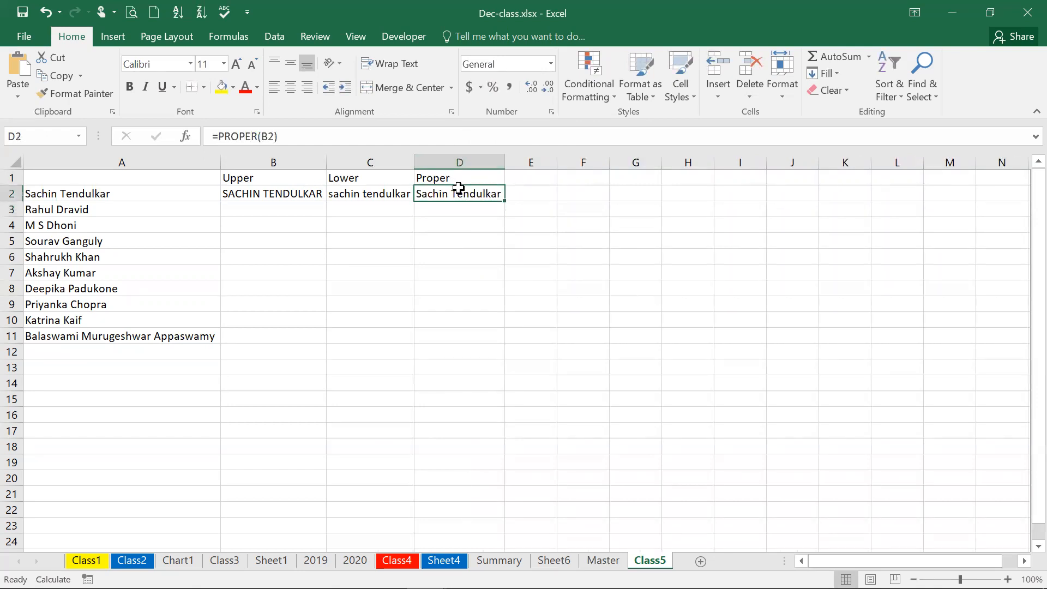
double_click(459, 188)
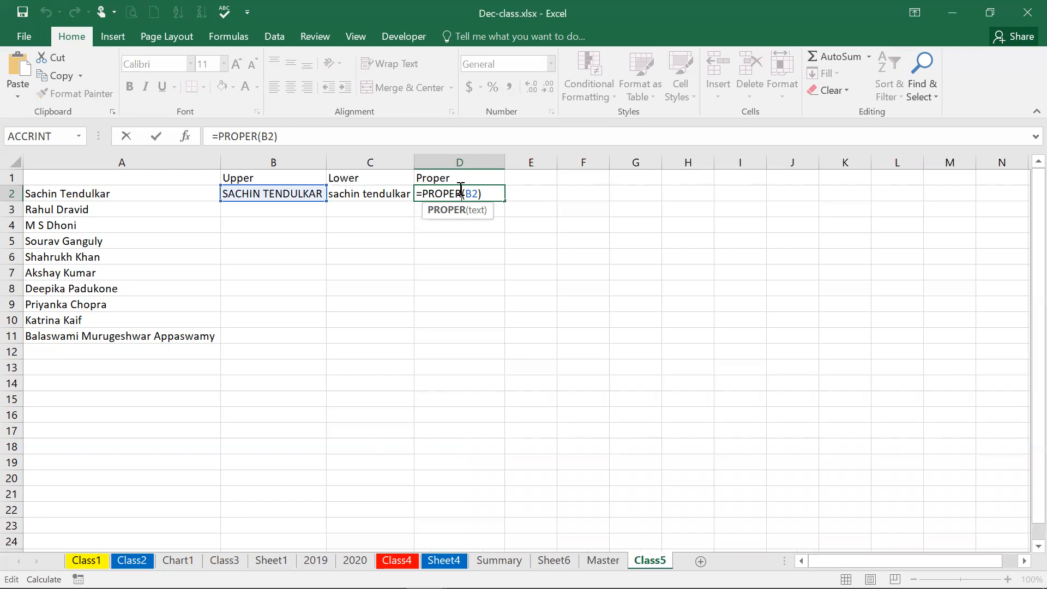
key(Return)
click(458, 188)
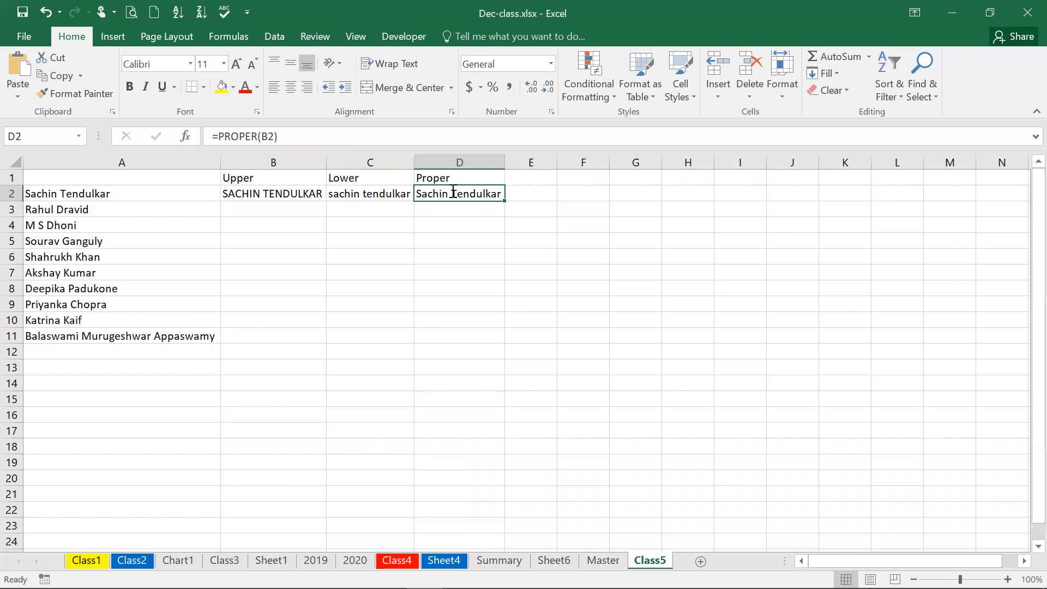
Step: Examine the PROPER formula in cell D2 and its text argument without changing it
double_click(451, 191)
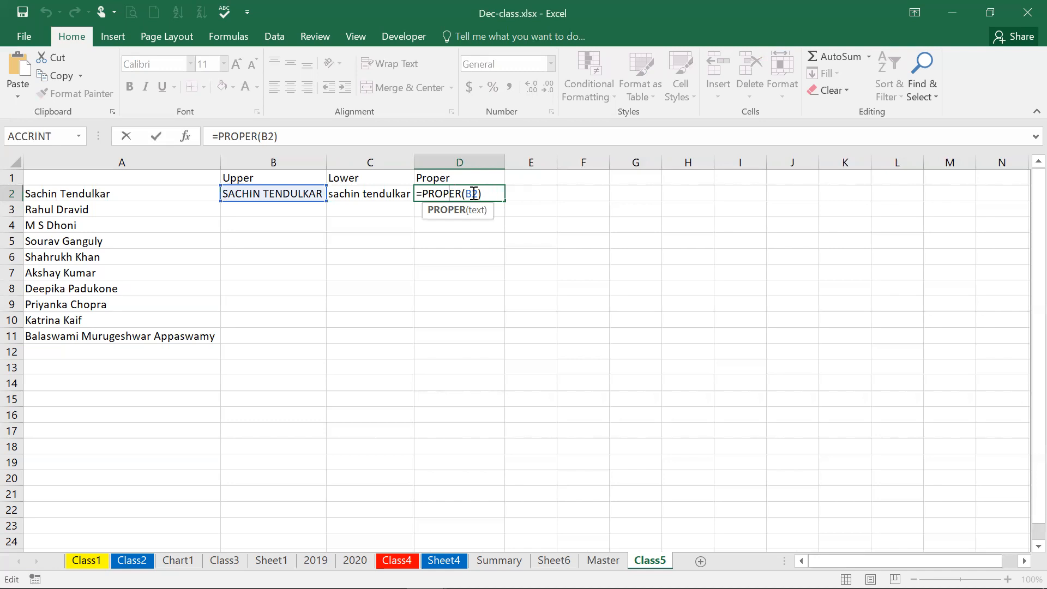
click(468, 194)
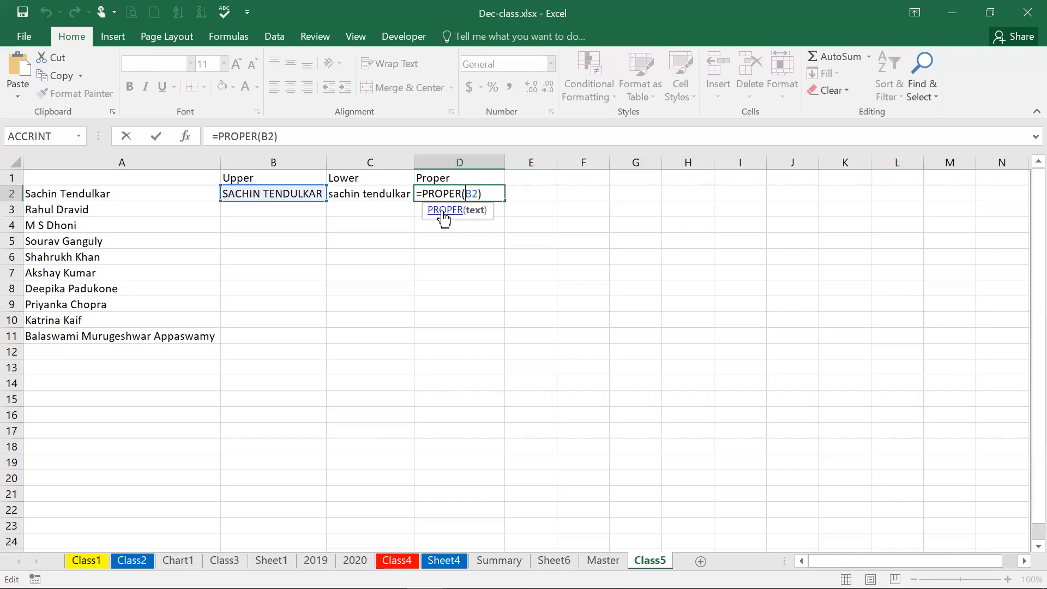
click(476, 213)
key(Return)
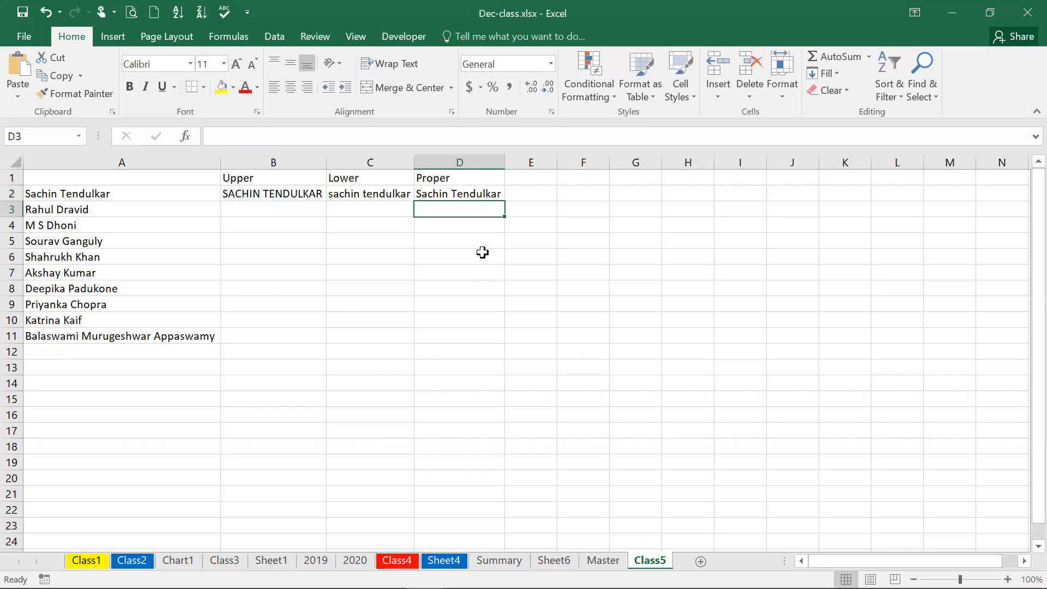
click(453, 195)
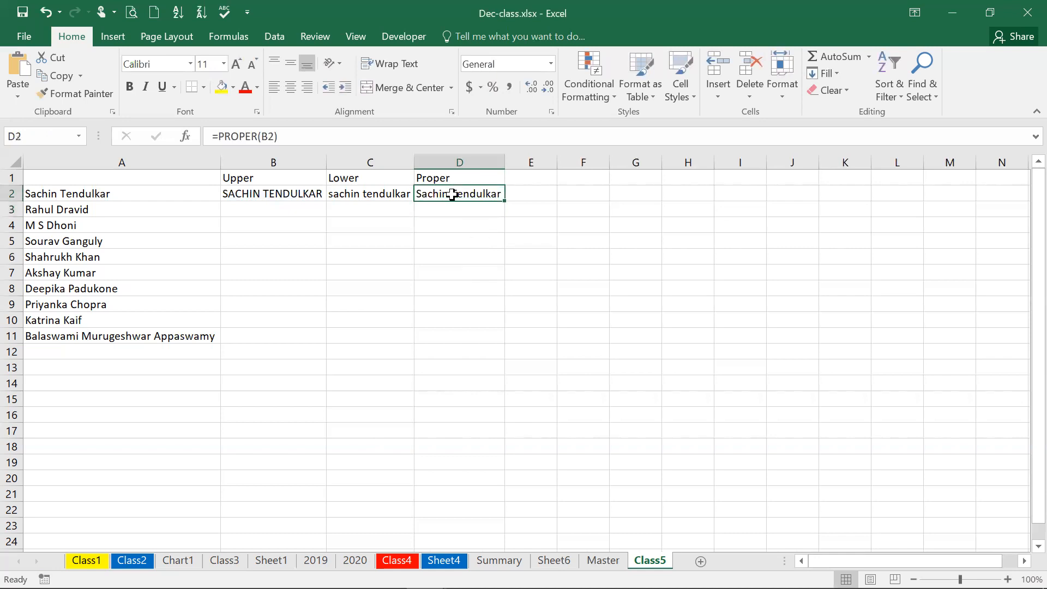
click(528, 195)
text(=)
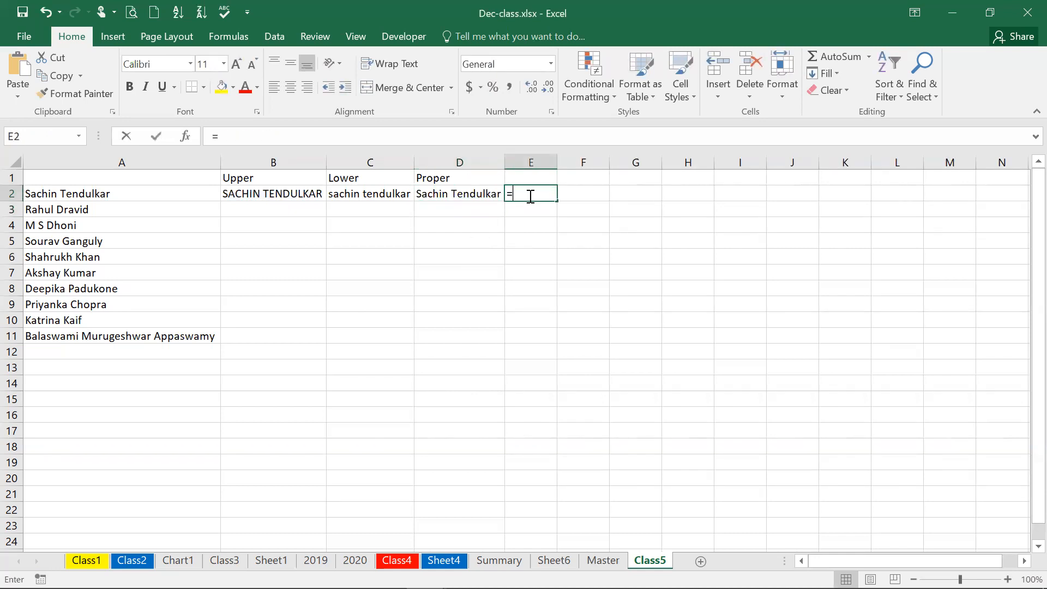
text(pro)
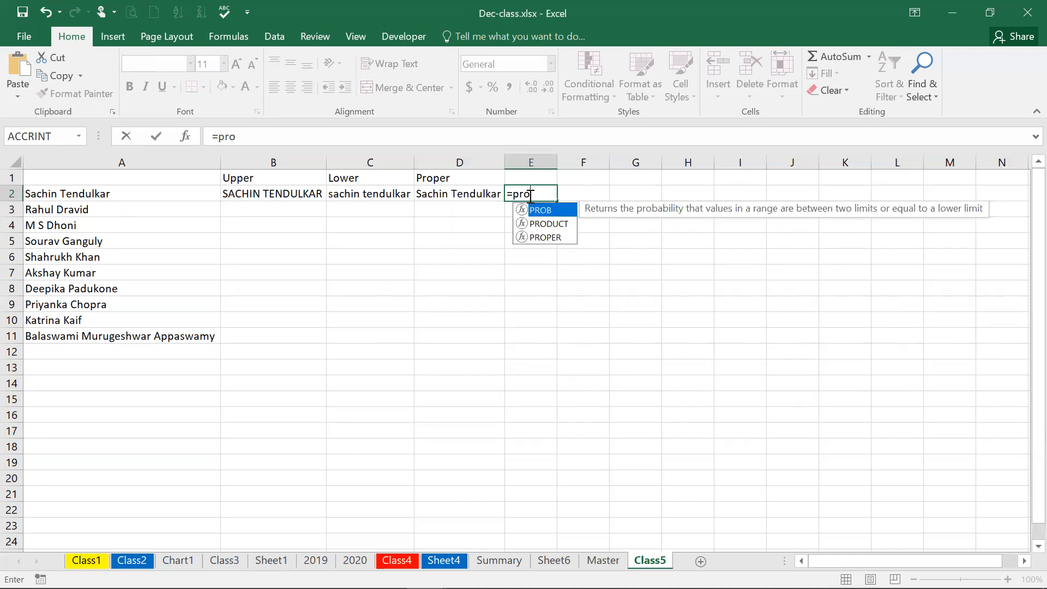
key(BackSpace)
key(BackSpace)
key(BackSpace)
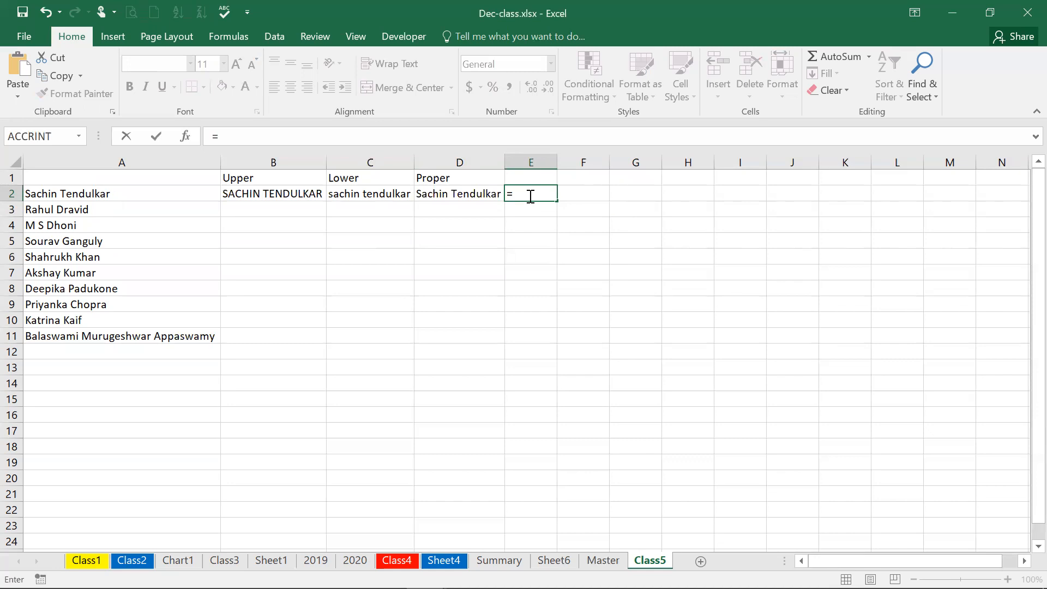
text(upper)
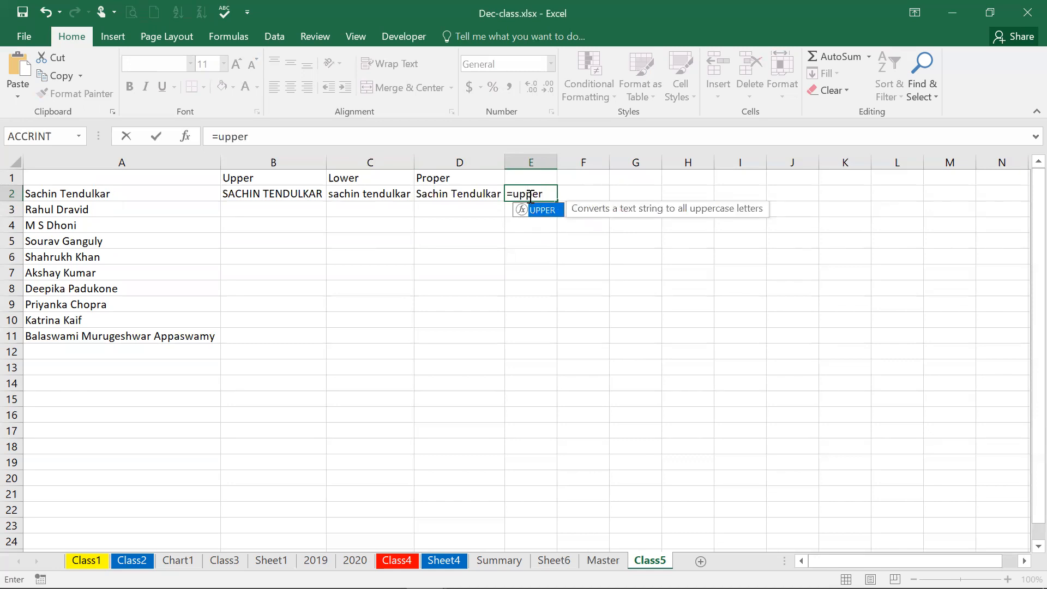
key(BackSpace)
key(BackSpace)
key(BackSpace)
key(BackSpace)
key(BackSpace)
key(BackSpace)
key(Return)
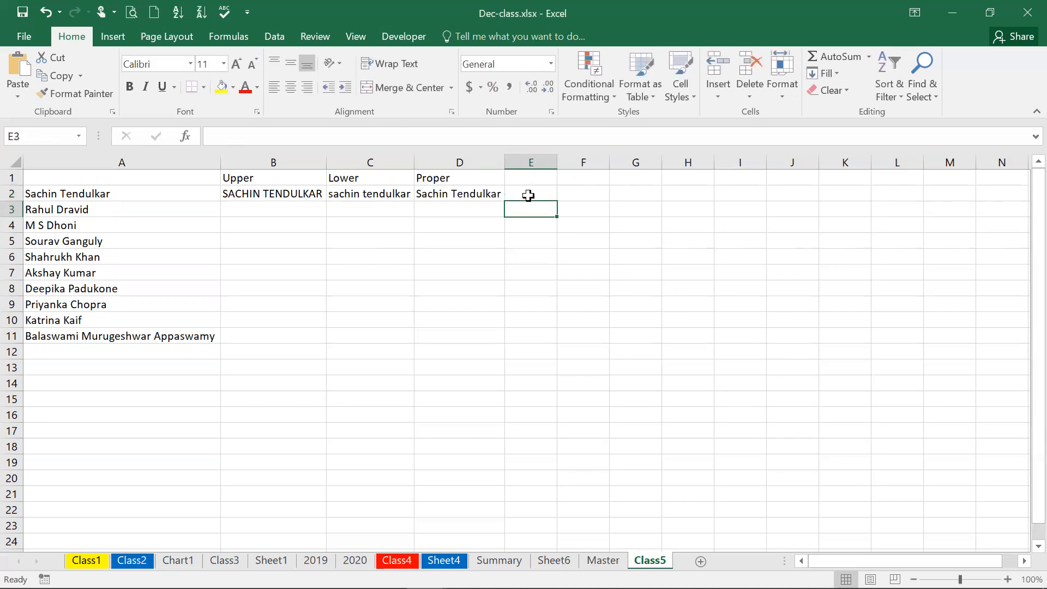
Step: Start inserting a function in cell E2 and show the functions of the All category
click(528, 195)
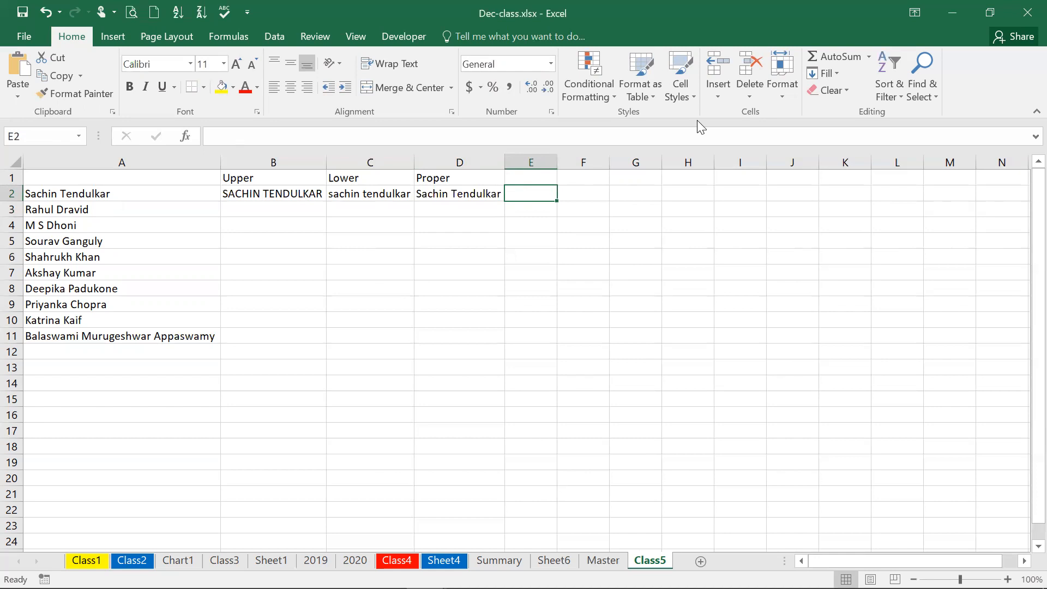
click(160, 15)
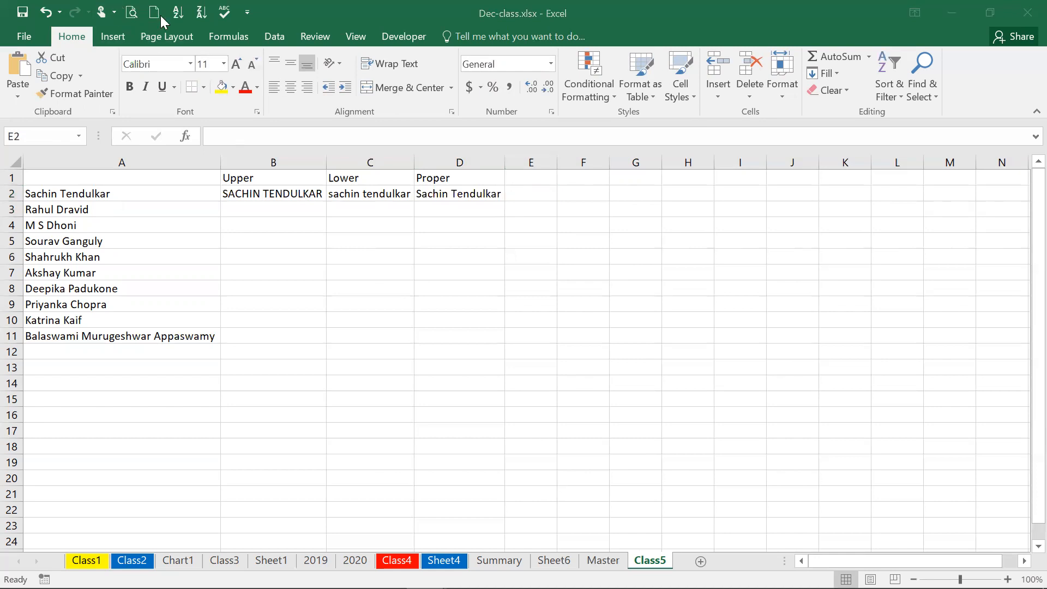
click(243, 39)
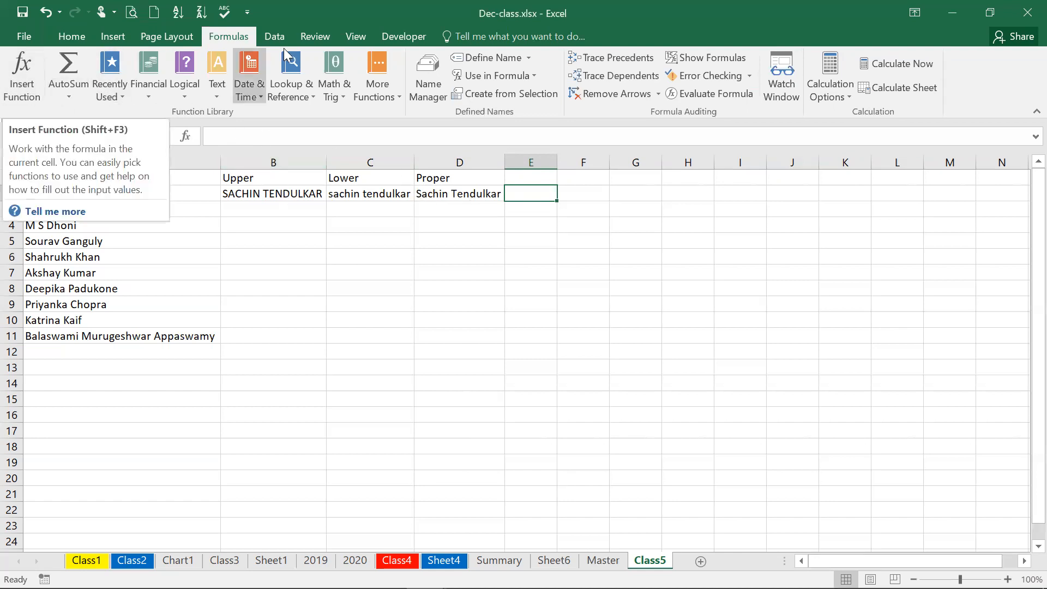
click(22, 76)
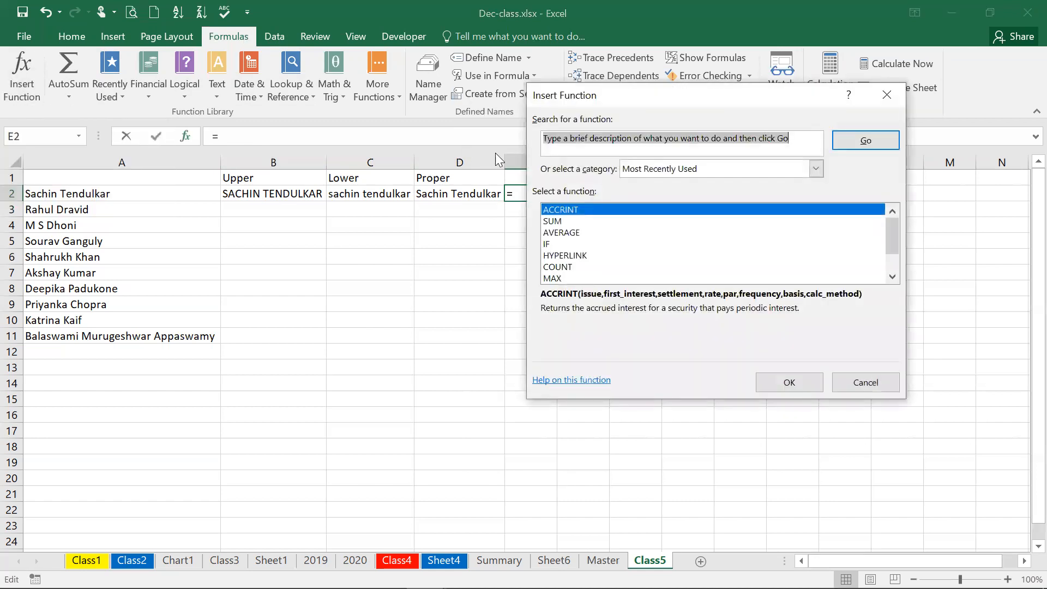
click(717, 173)
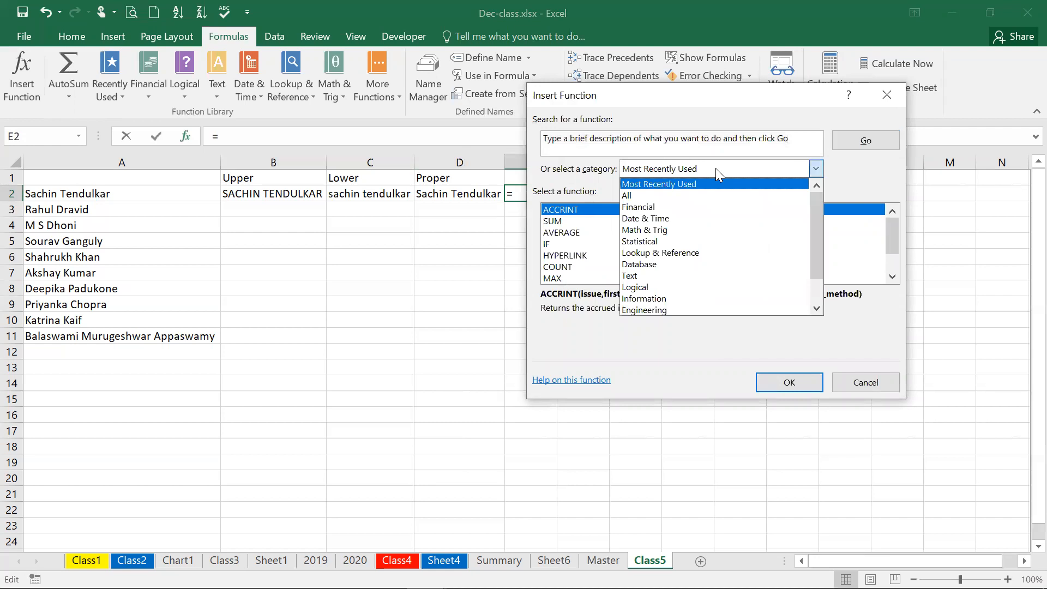
click(714, 193)
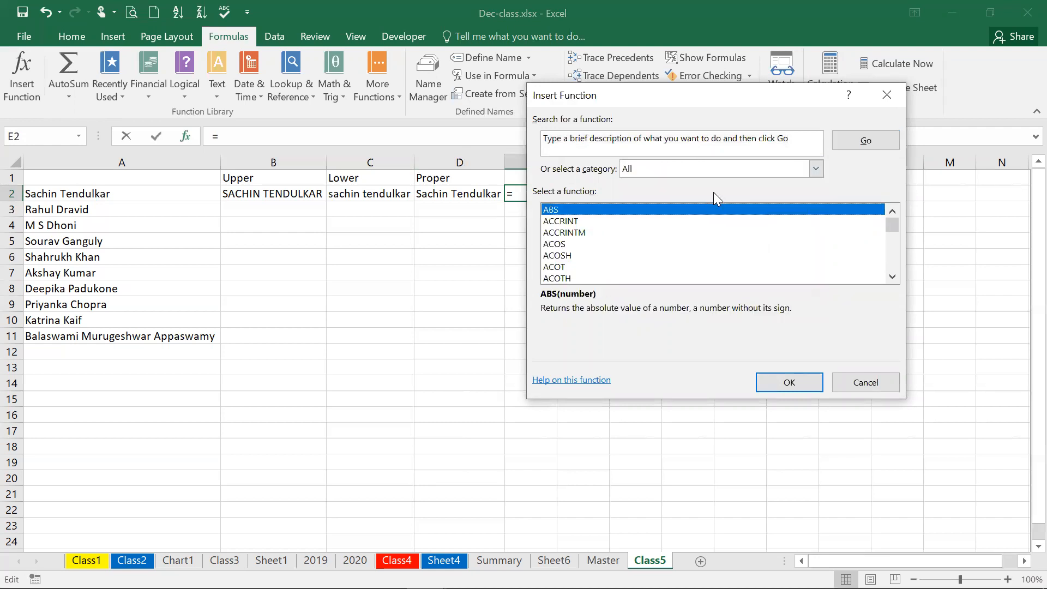
Step: Search the function library for "Proper"
click(677, 154)
text(pr)
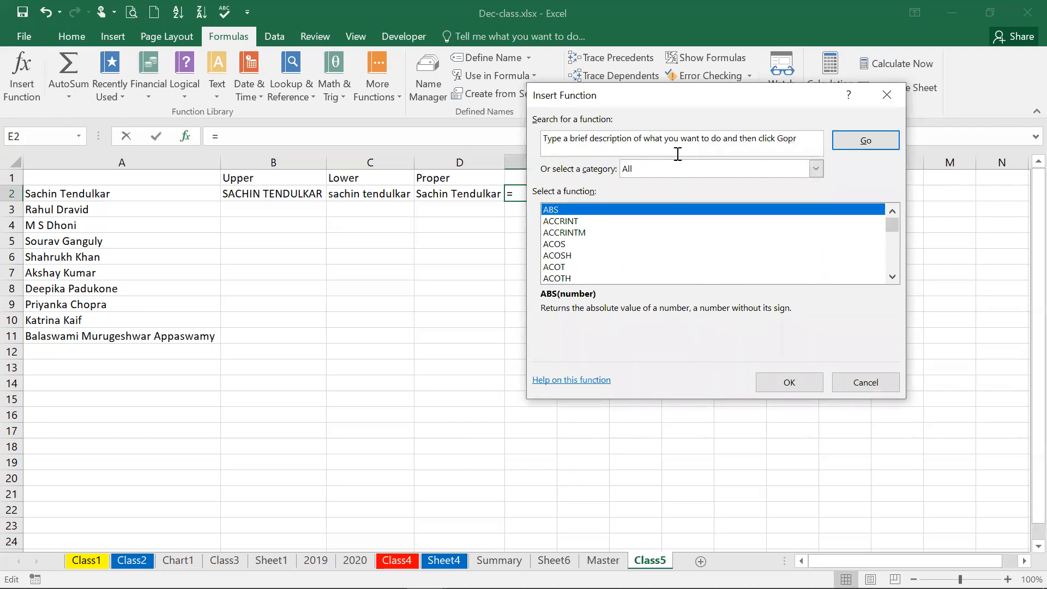
double_click(654, 138)
double_click(654, 138)
click(654, 138)
triple_click(654, 137)
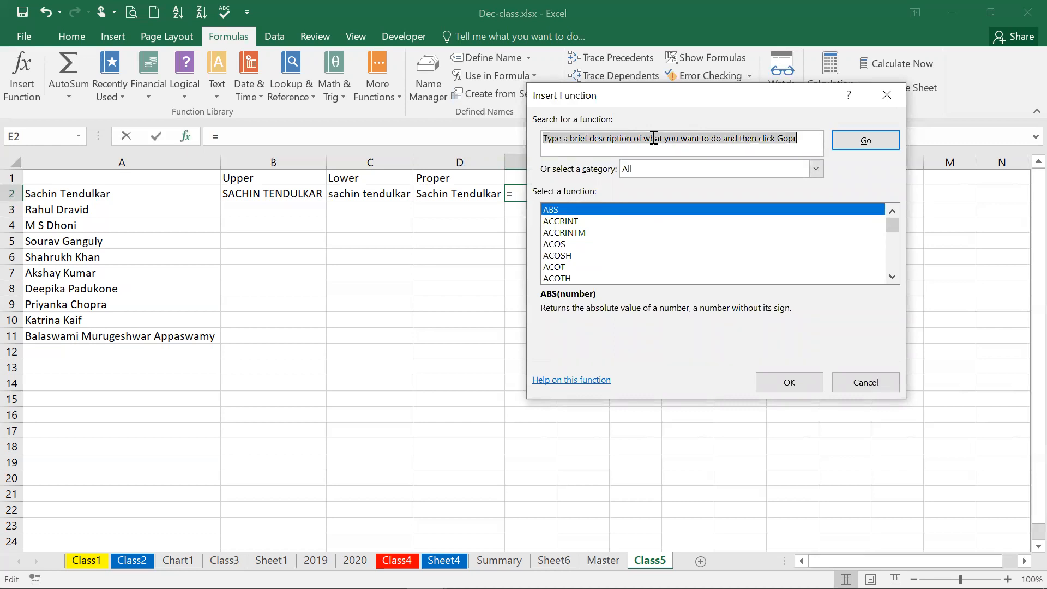
text(Proper)
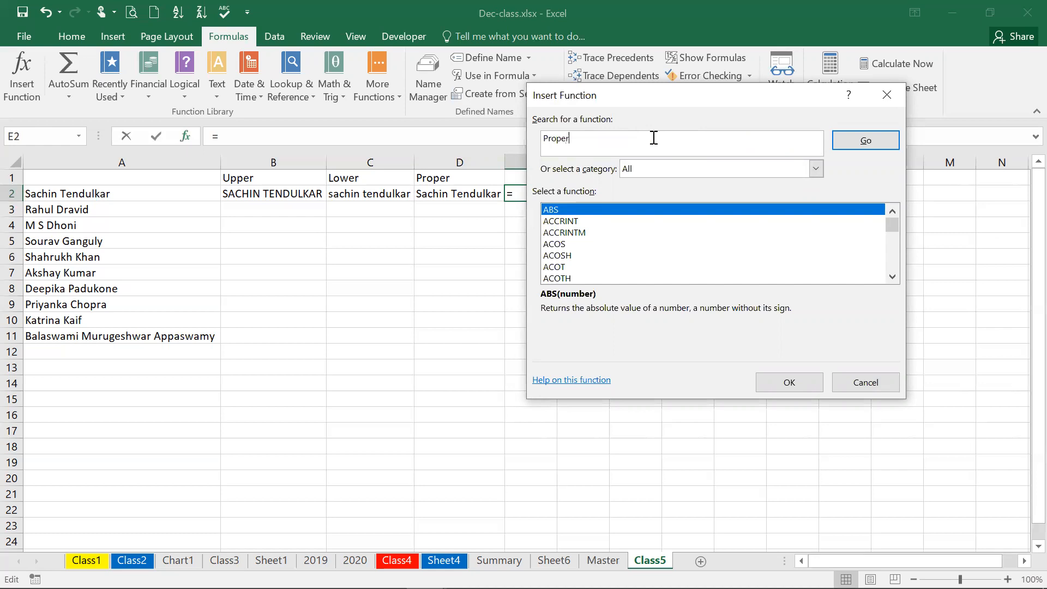
key(Return)
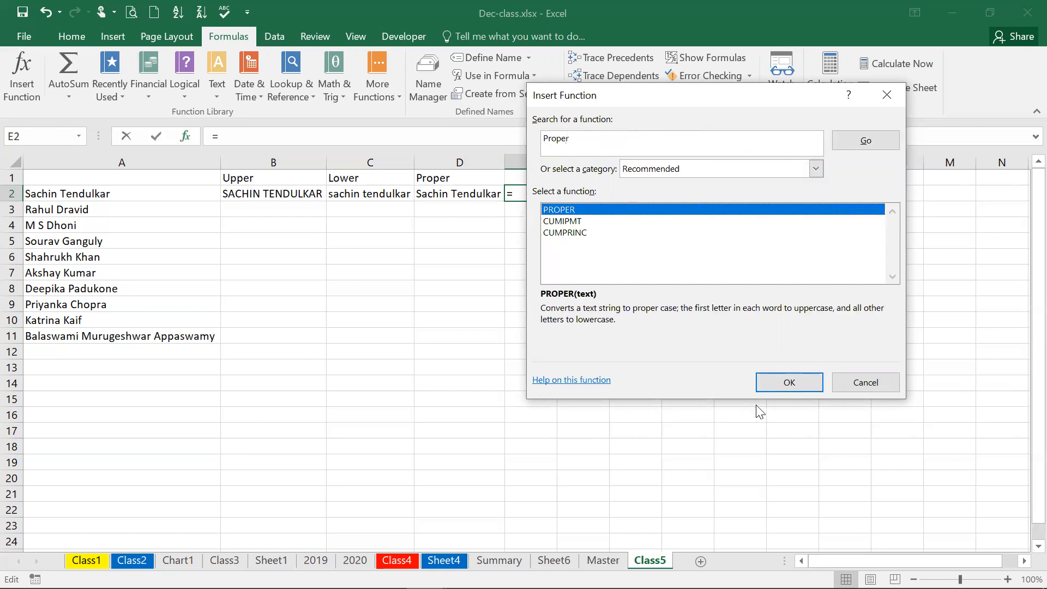
Step: Insert the PROPER function in E2 with C2 as its text argument and autofit column E
click(784, 384)
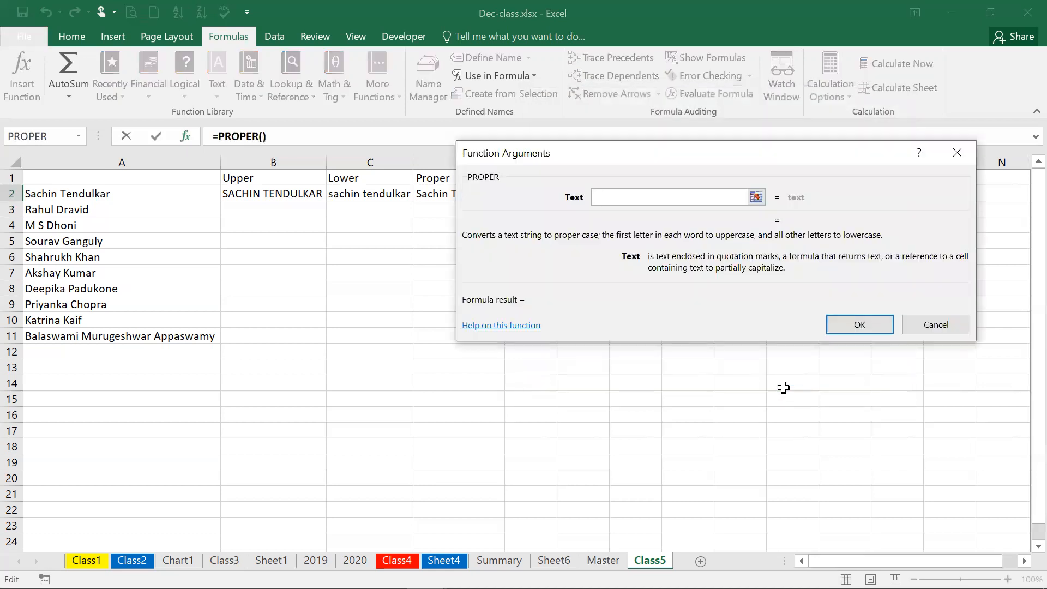
click(848, 327)
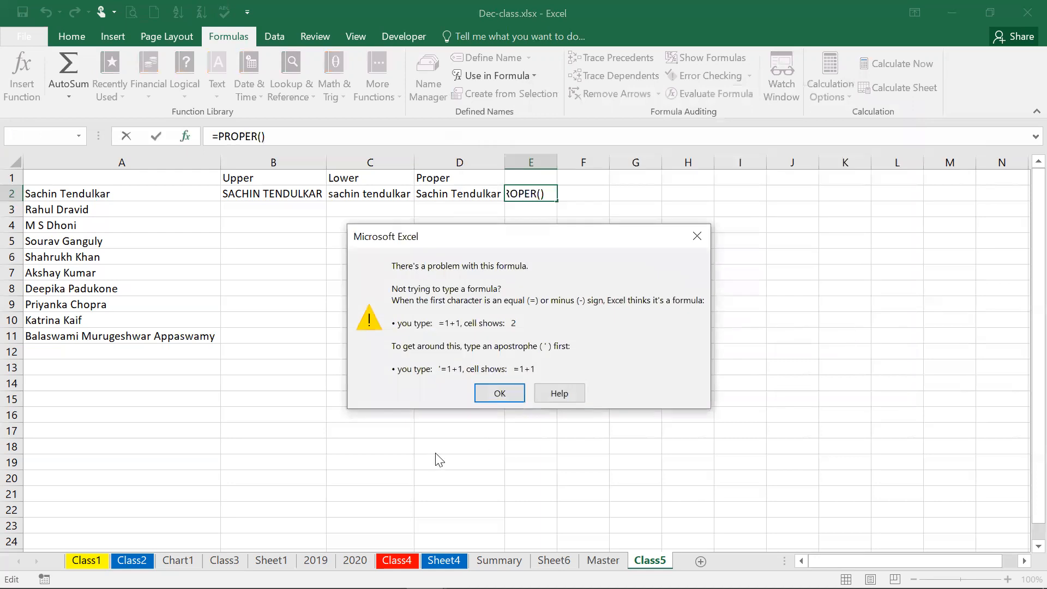
click(494, 394)
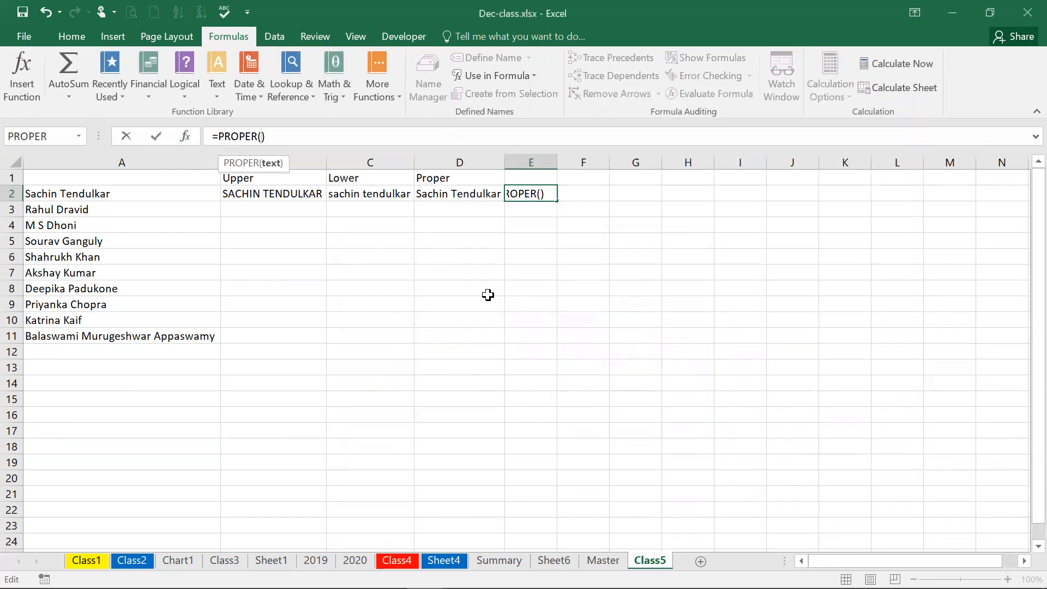
click(365, 194)
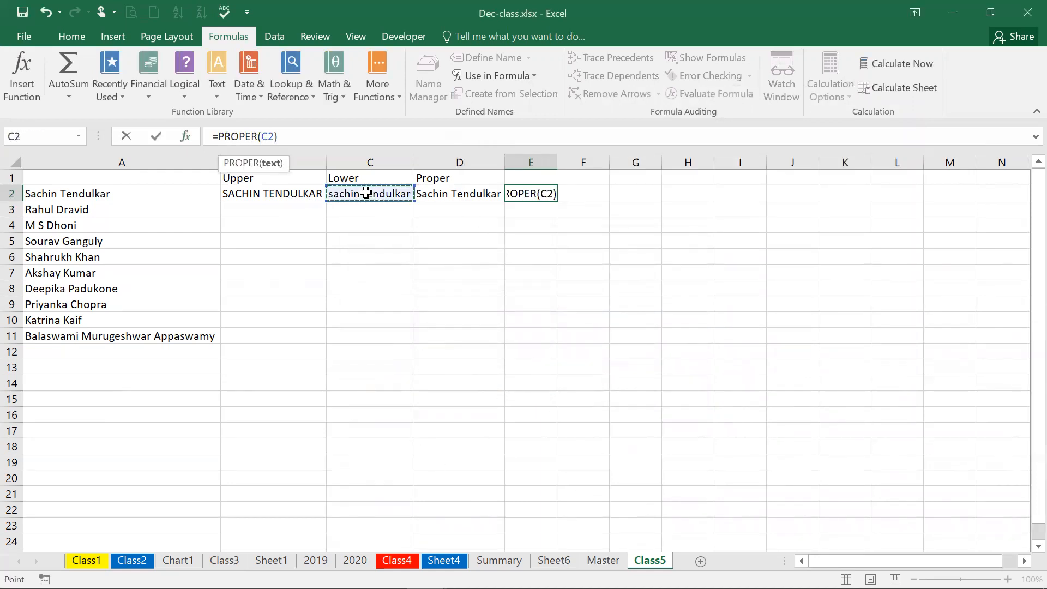
key(Return)
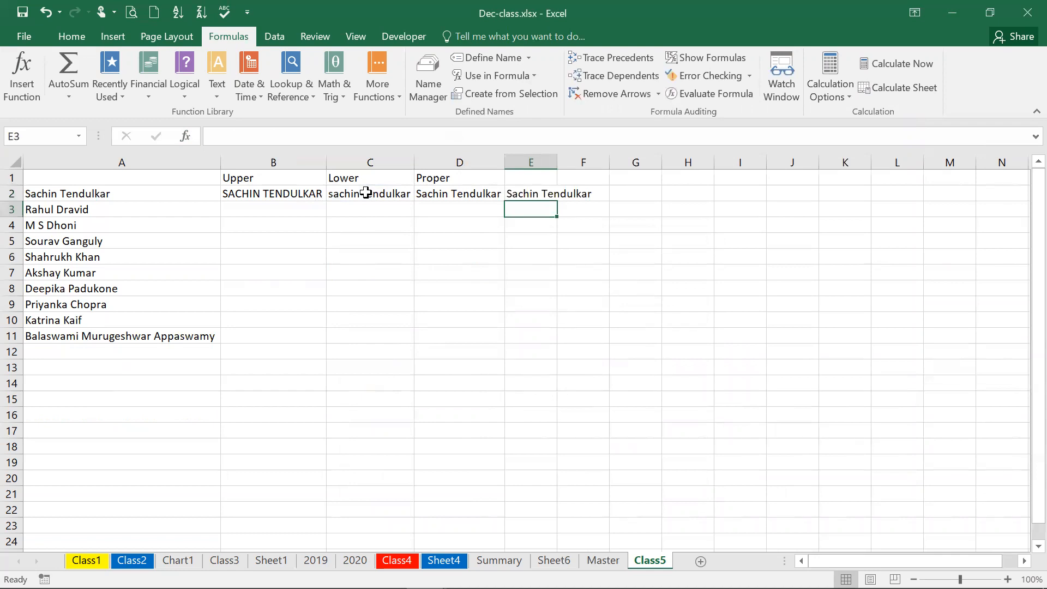
click(527, 192)
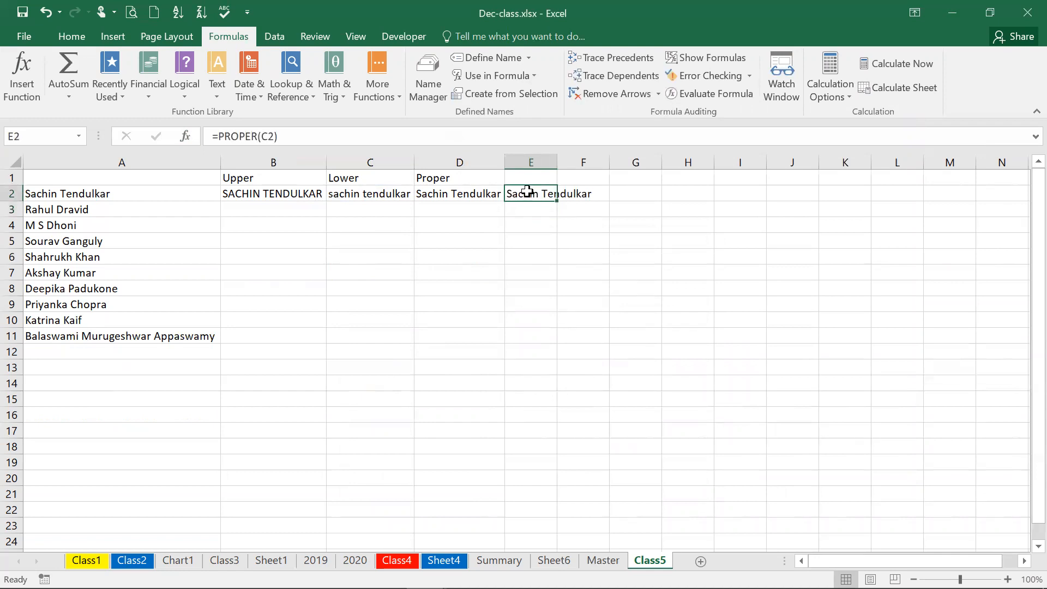
double_click(556, 162)
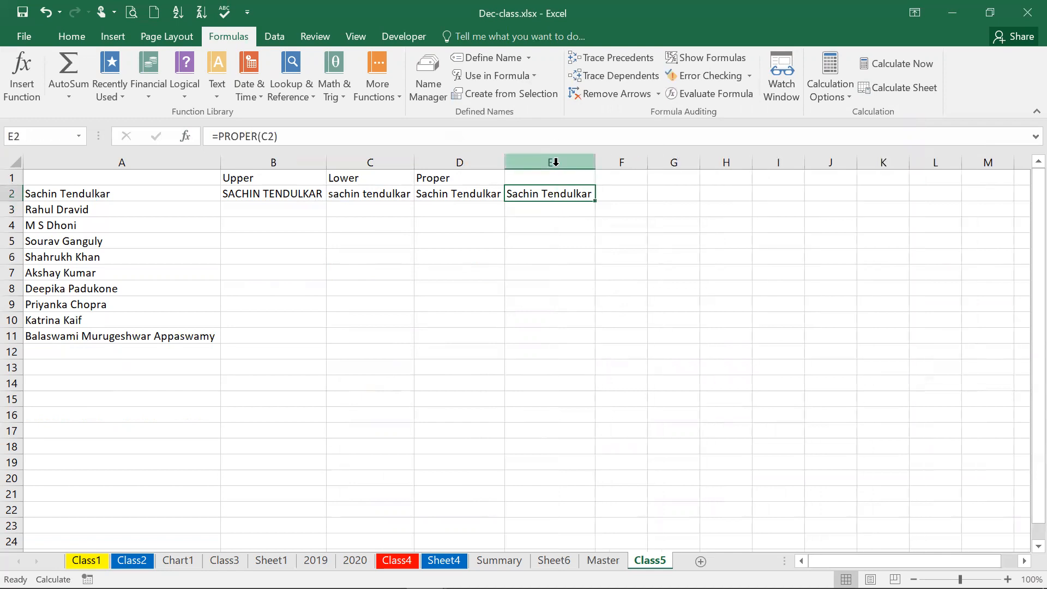
Step: Clear the contents of cells E1:E2
key(Up)
key(shift+Down)
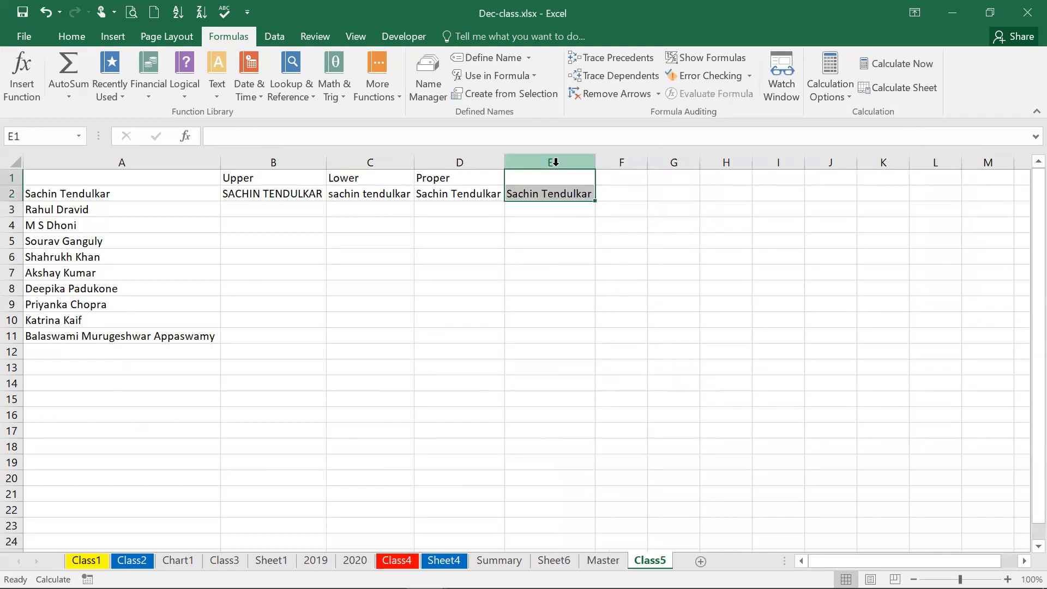
key(Delete)
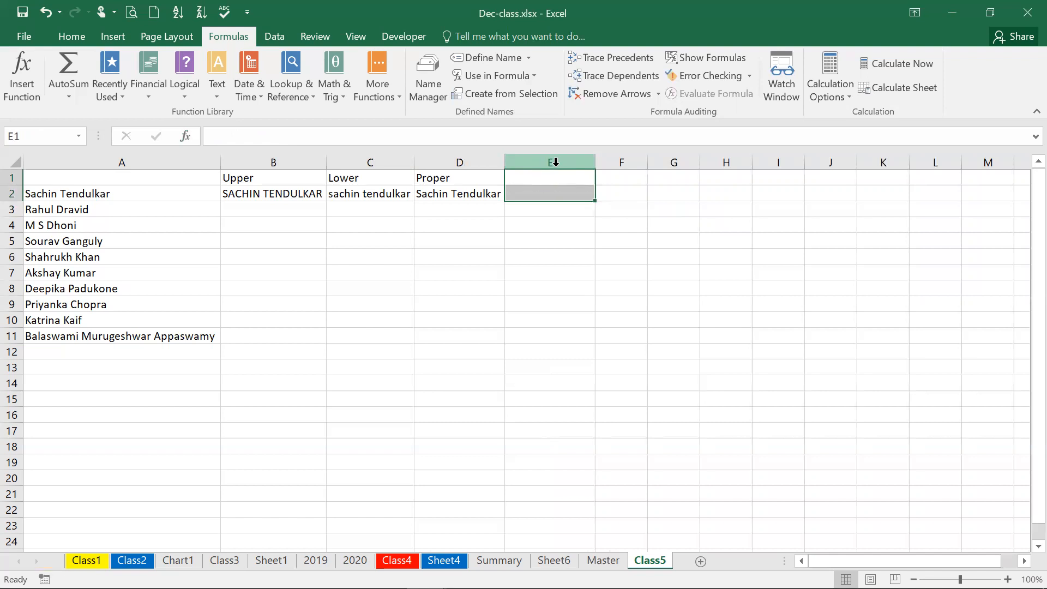
key(Return)
key(Down)
key(Up)
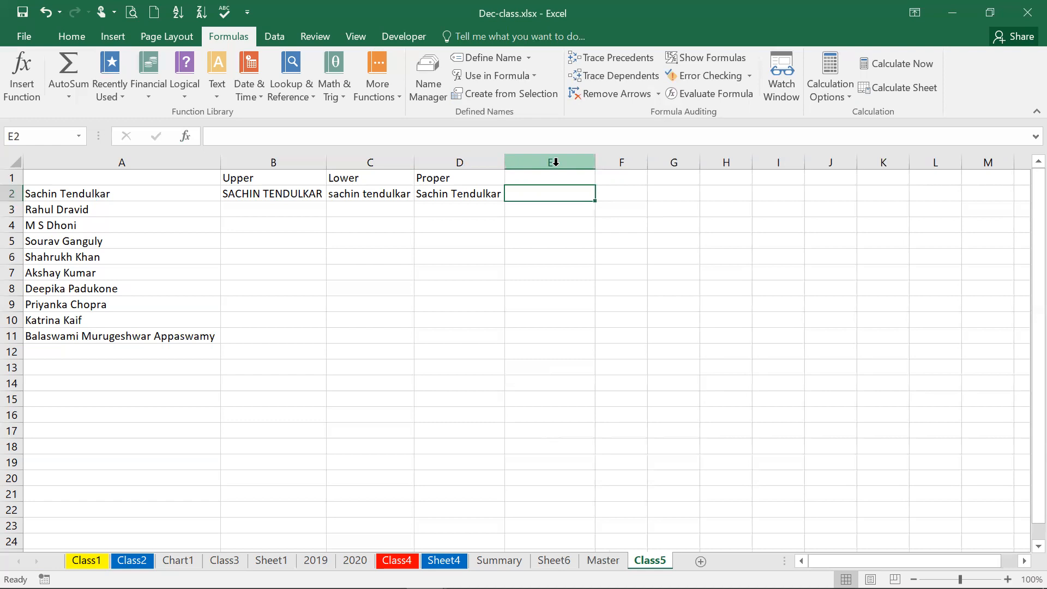
Step: Browse the functions of the Financial category in the Insert Function dialog and read their descriptions
click(37, 92)
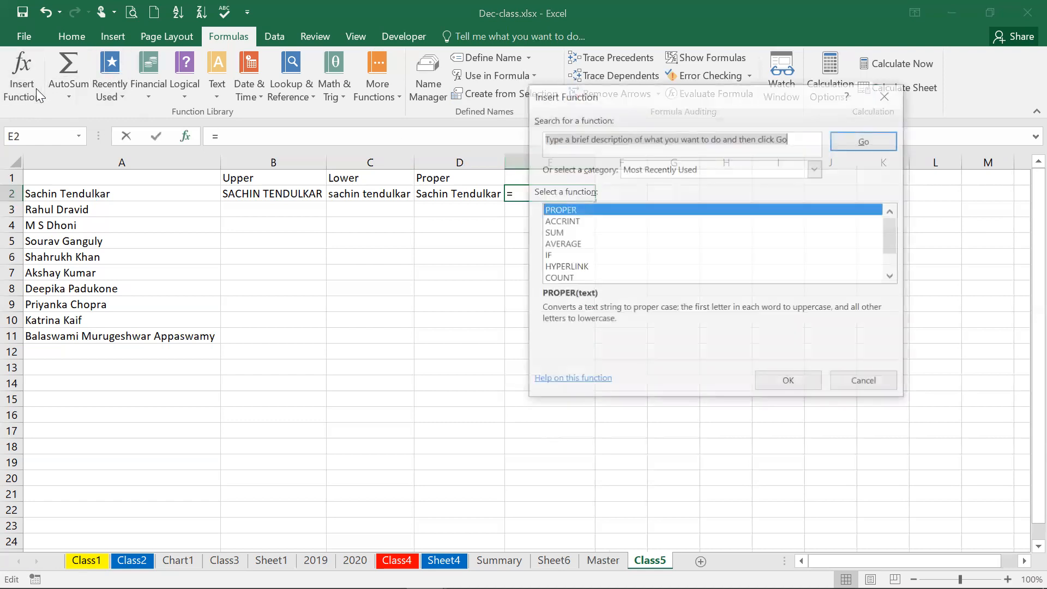
click(695, 167)
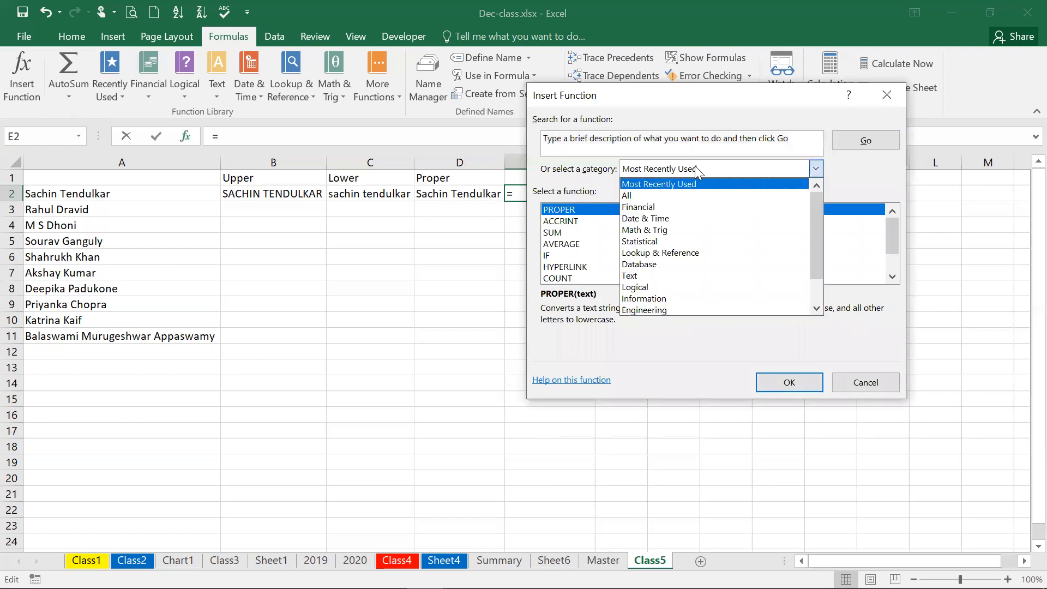
click(680, 207)
click(671, 233)
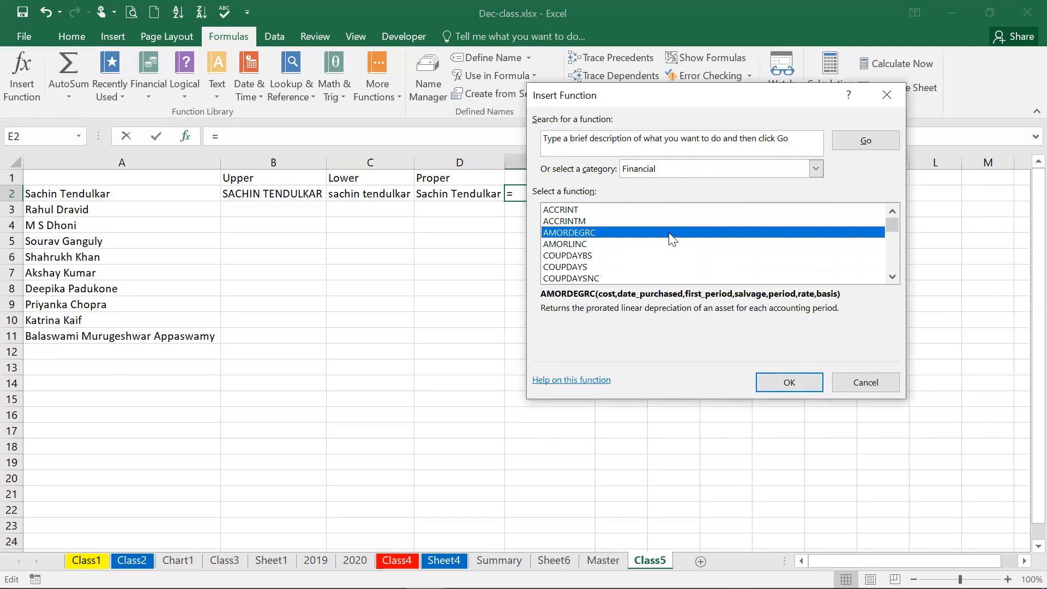
key(Down)
key(Down)
key(Down)
key(Down)
key(Down)
key(Down)
key(Down)
key(Down)
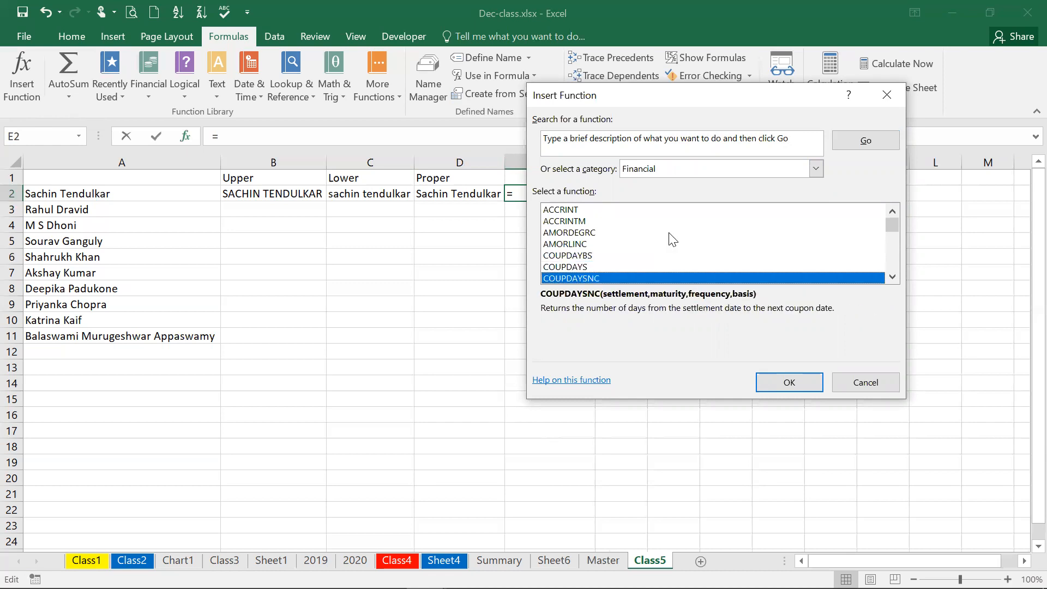
key(Down)
key(Down)
key(Down)
key(Down)
key(Down)
key(Down)
key(Down)
key(Down)
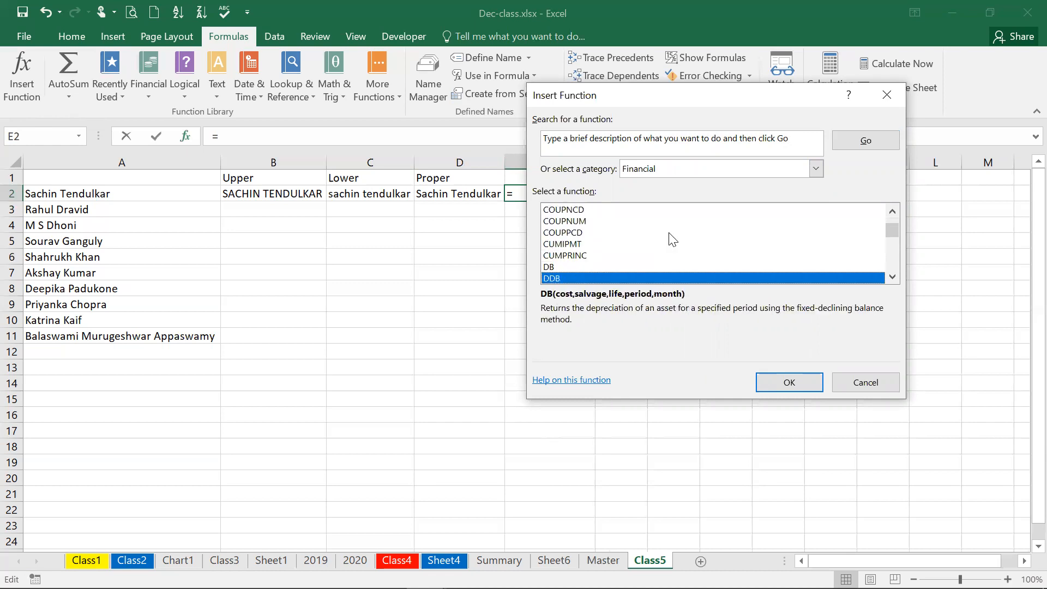
key(Down)
key(Down)
key(Down)
key(Down)
key(Down)
key(Down)
key(Down)
key(Down)
key(Down)
key(Down)
key(Down)
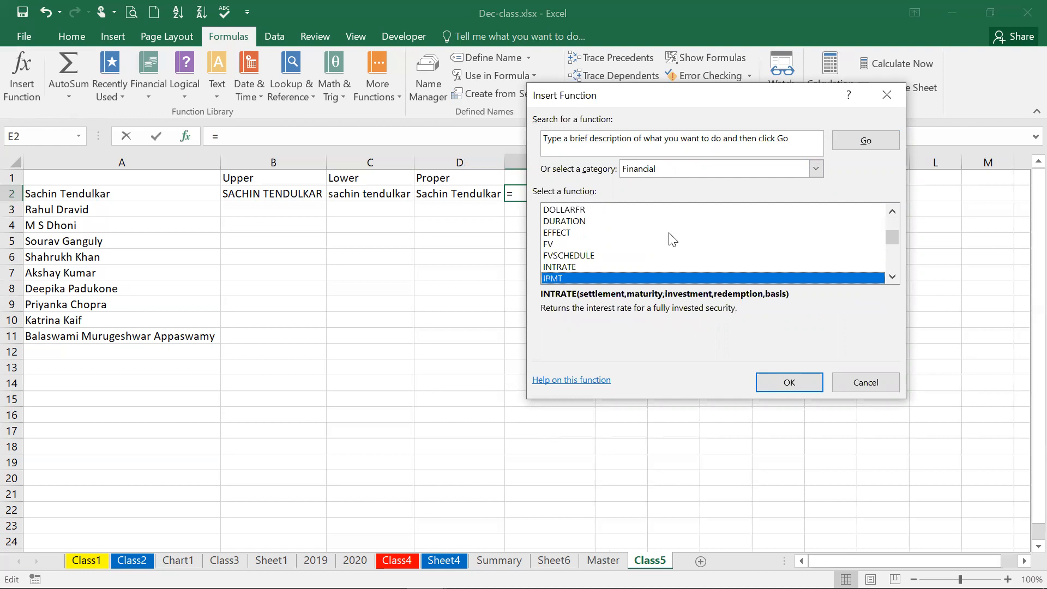
key(Down)
key(Down)
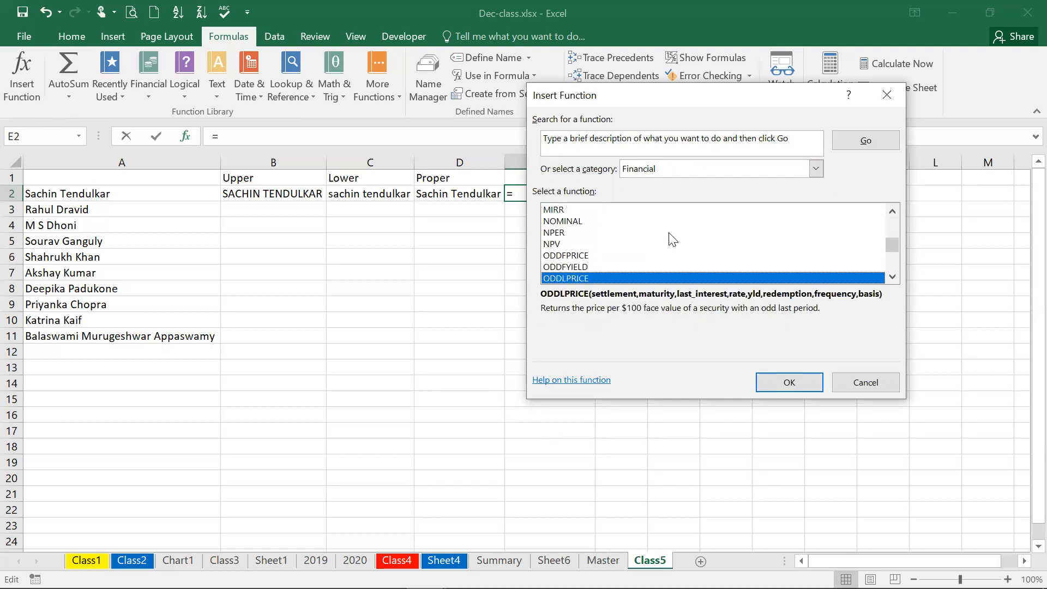
key(Down)
key(Down)
key(Down)
key(Down)
key(Down)
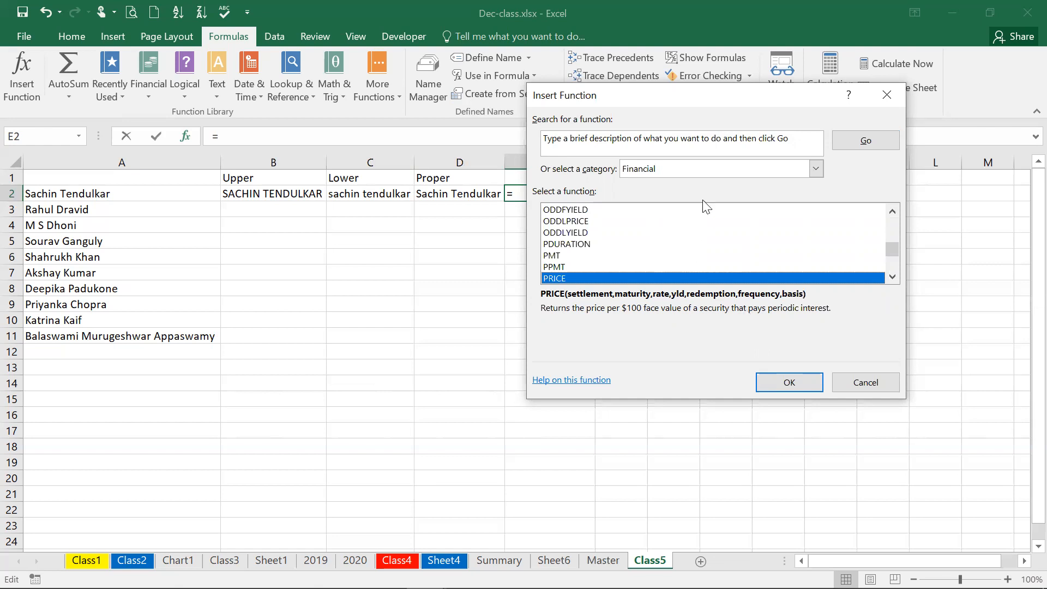
Step: Review the list of available function categories and close the function dialog without inserting anything
click(815, 169)
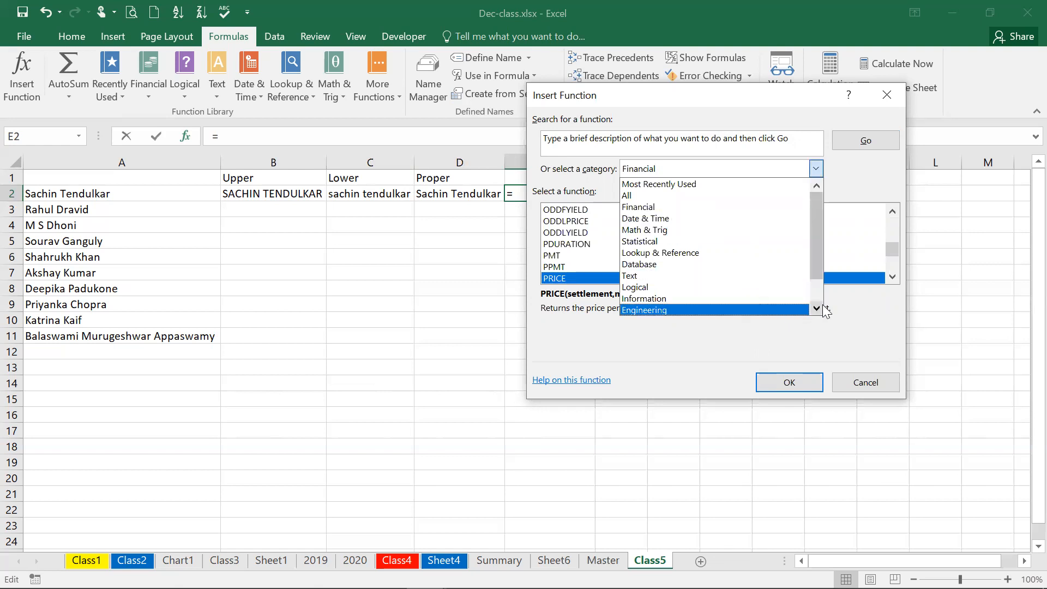
click(847, 314)
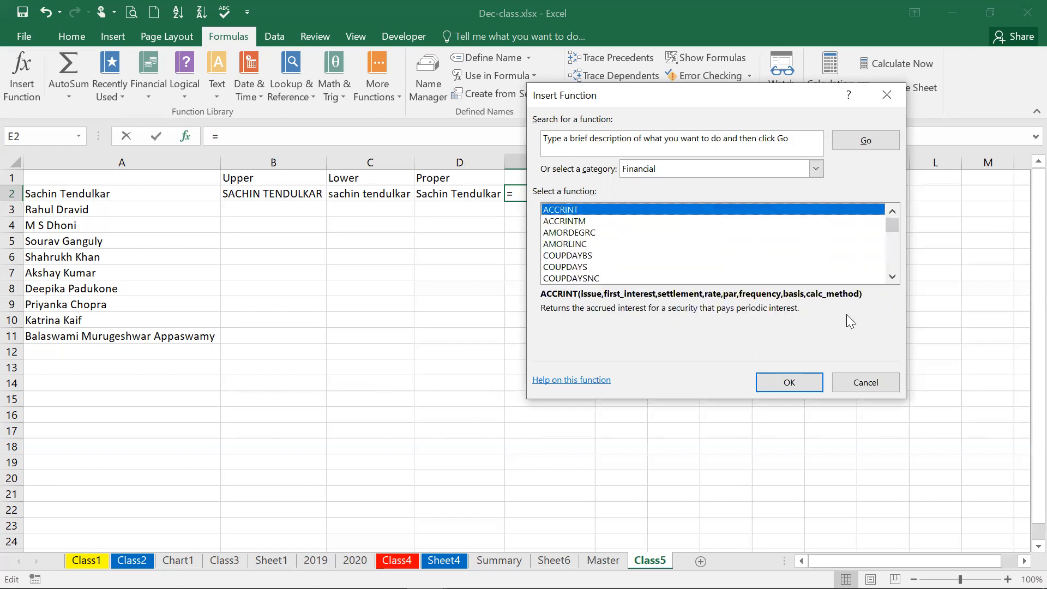
click(871, 385)
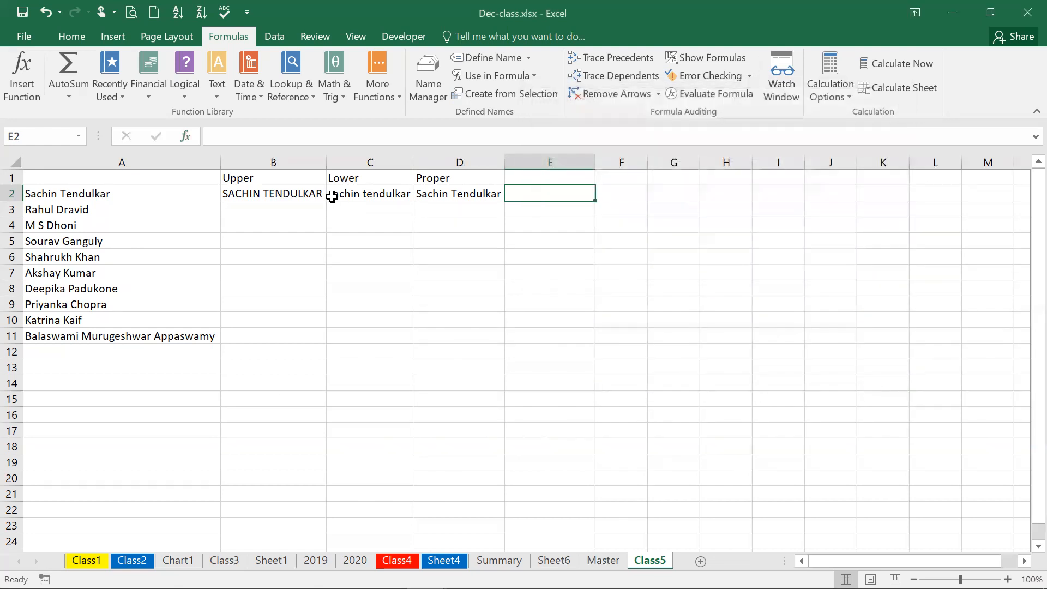
Step: Look through the function library's Text, Date & Time, Lookup & Reference, Math & Trig and additional function categories
click(218, 98)
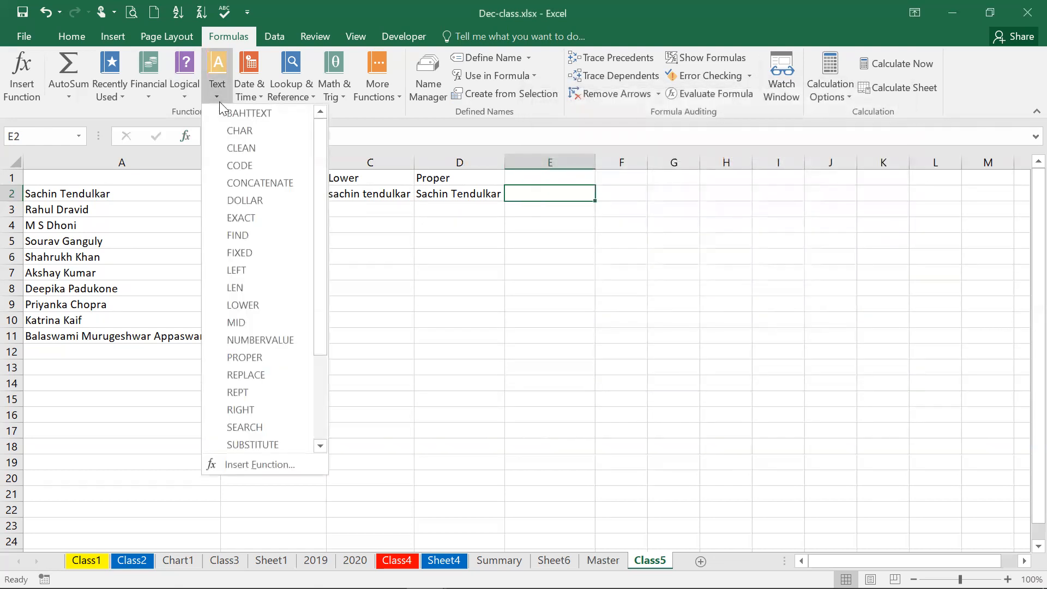
click(254, 105)
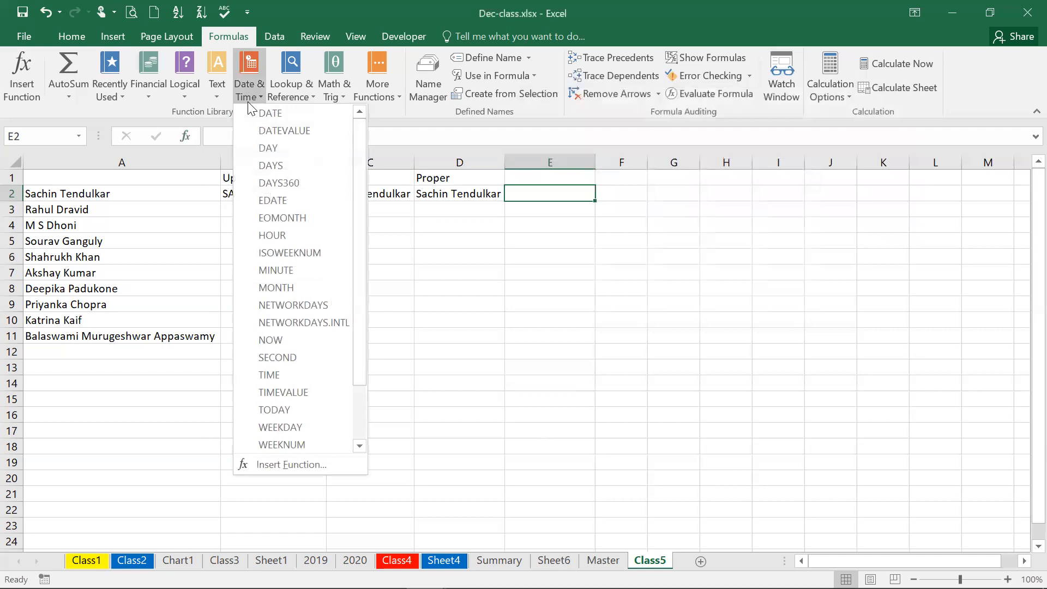
click(303, 97)
click(131, 98)
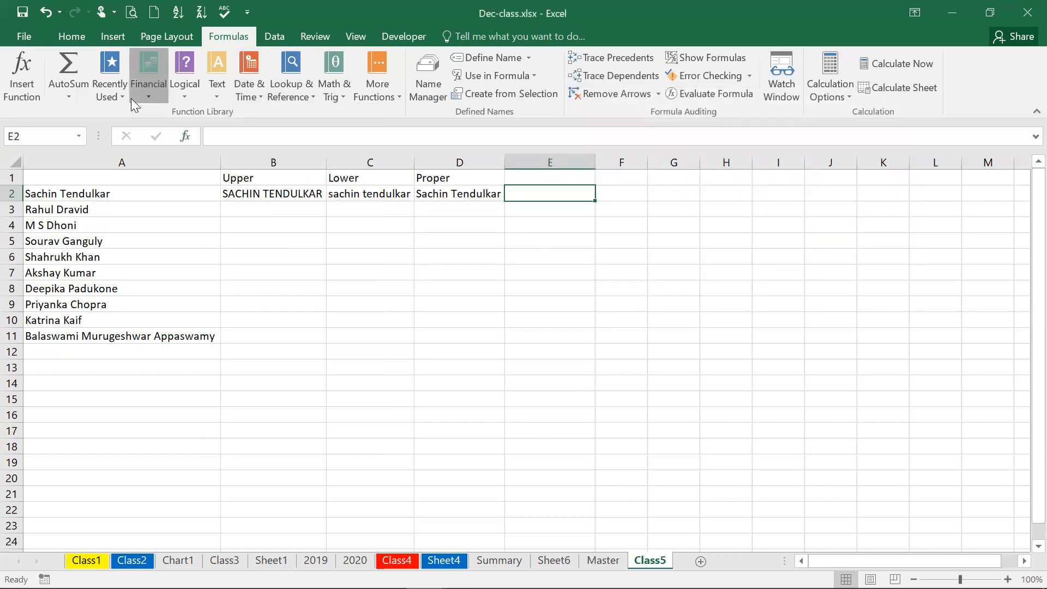
click(172, 100)
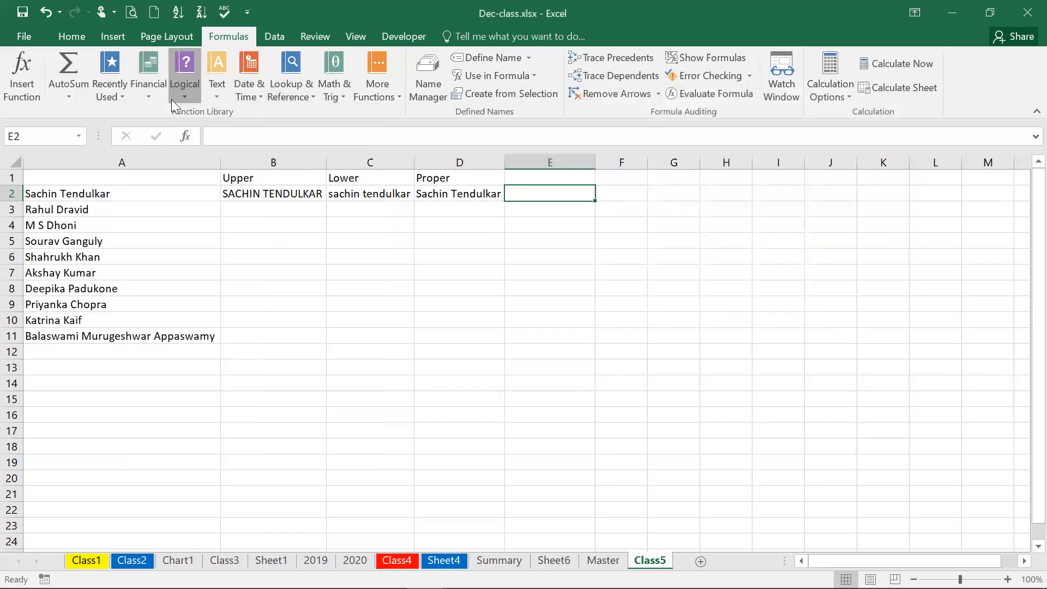
click(216, 100)
click(233, 100)
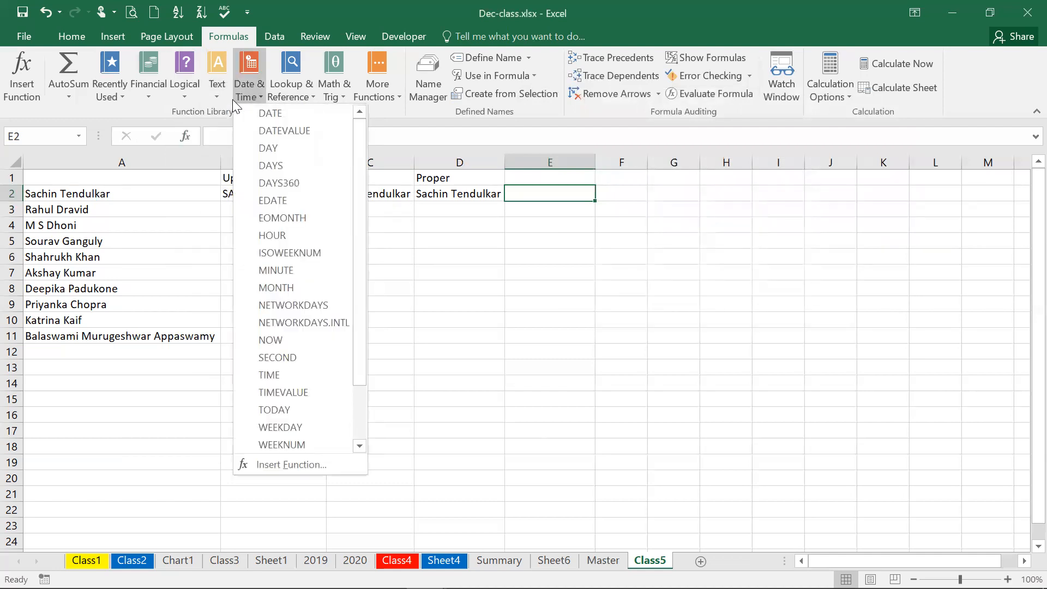
click(284, 96)
click(334, 99)
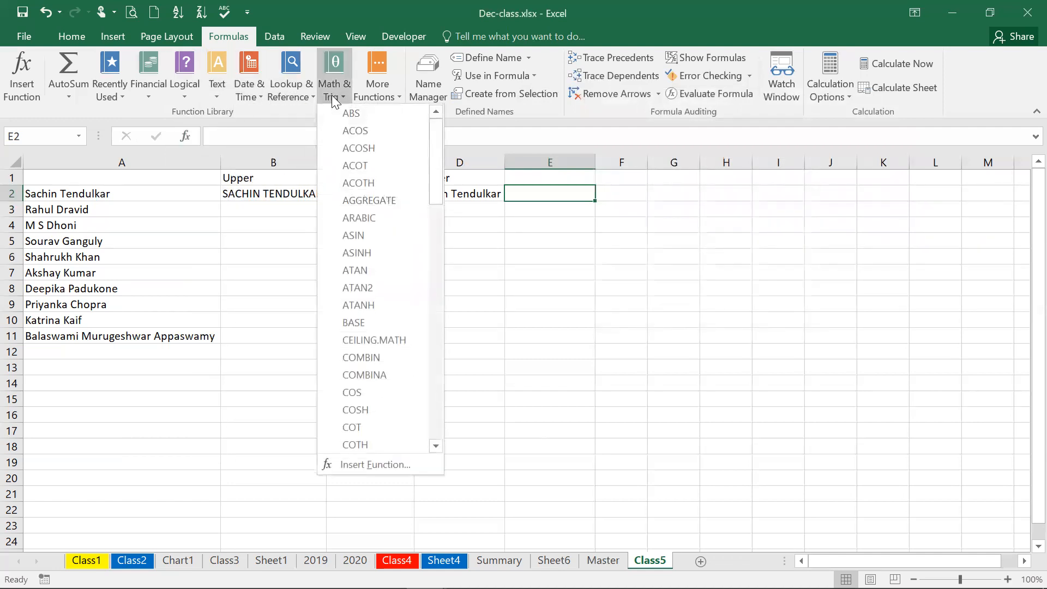
click(379, 92)
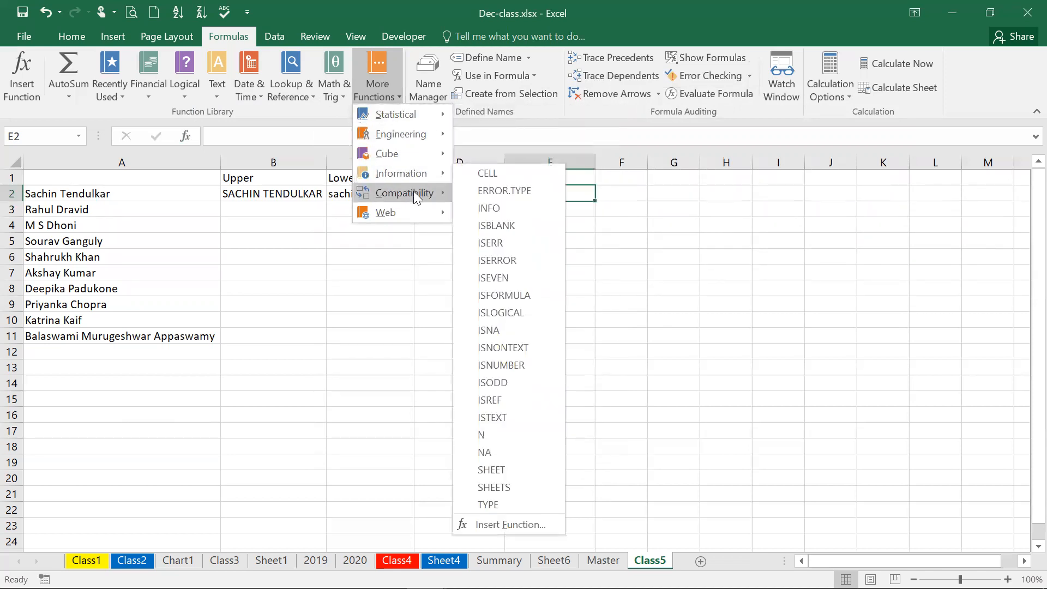
mouse_move(414, 191)
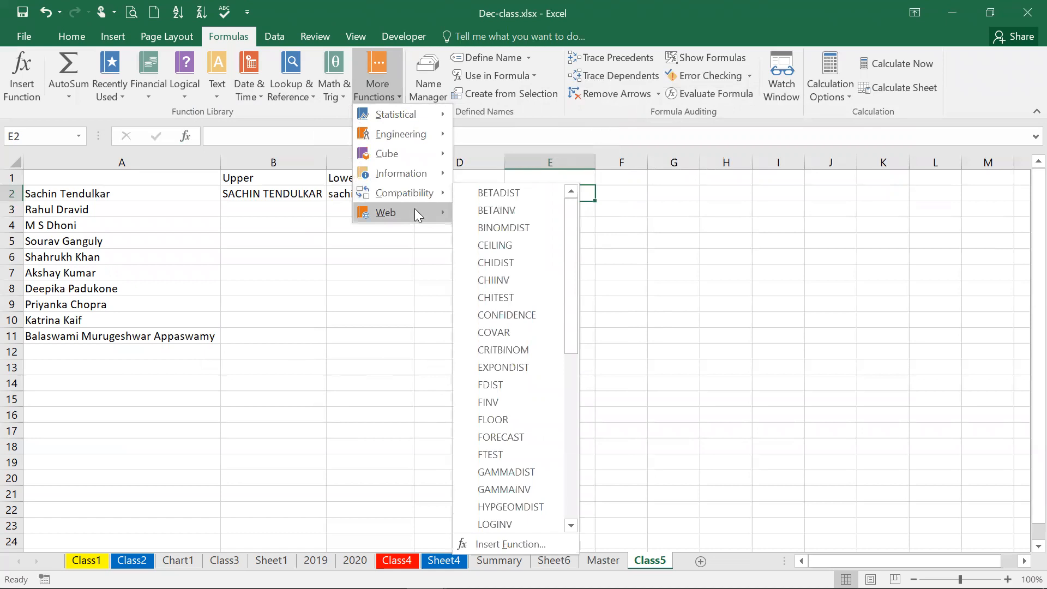
mouse_move(416, 210)
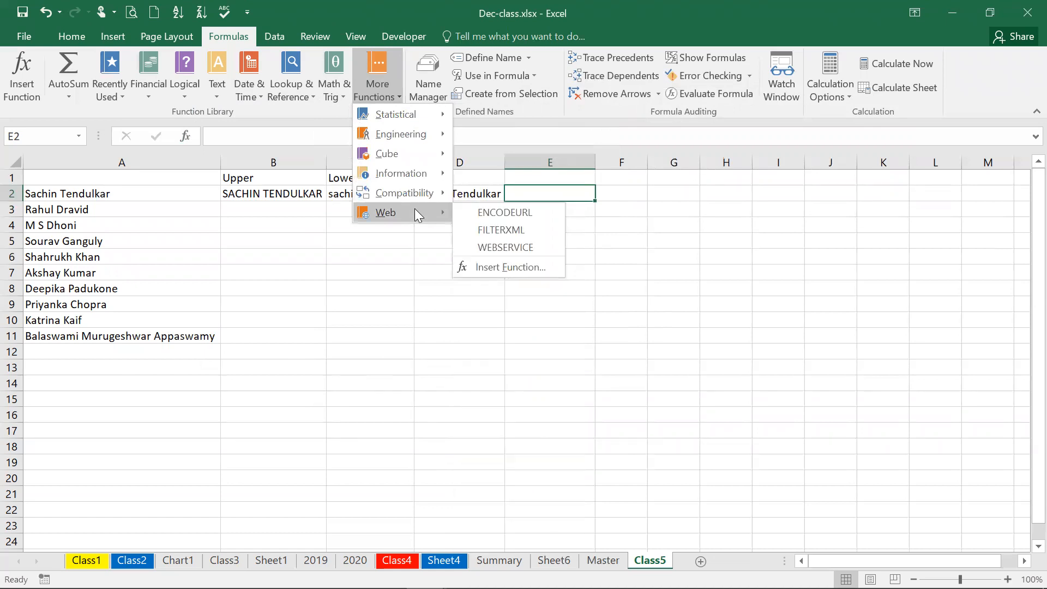
Step: Examine the full list of Text functions, including the description of PROPER, and close it without inserting anything
click(218, 98)
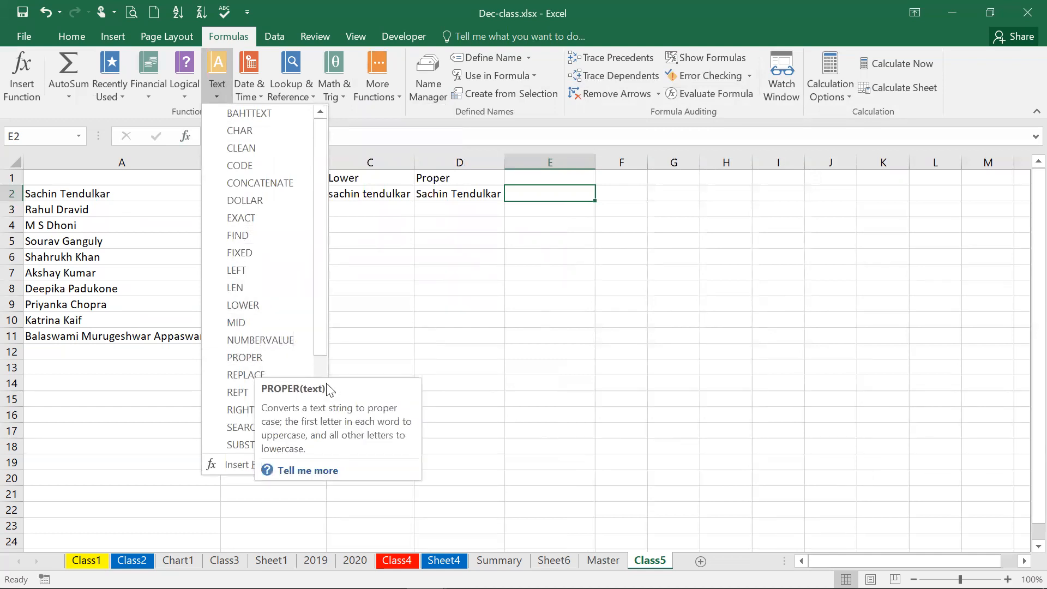
click(321, 360)
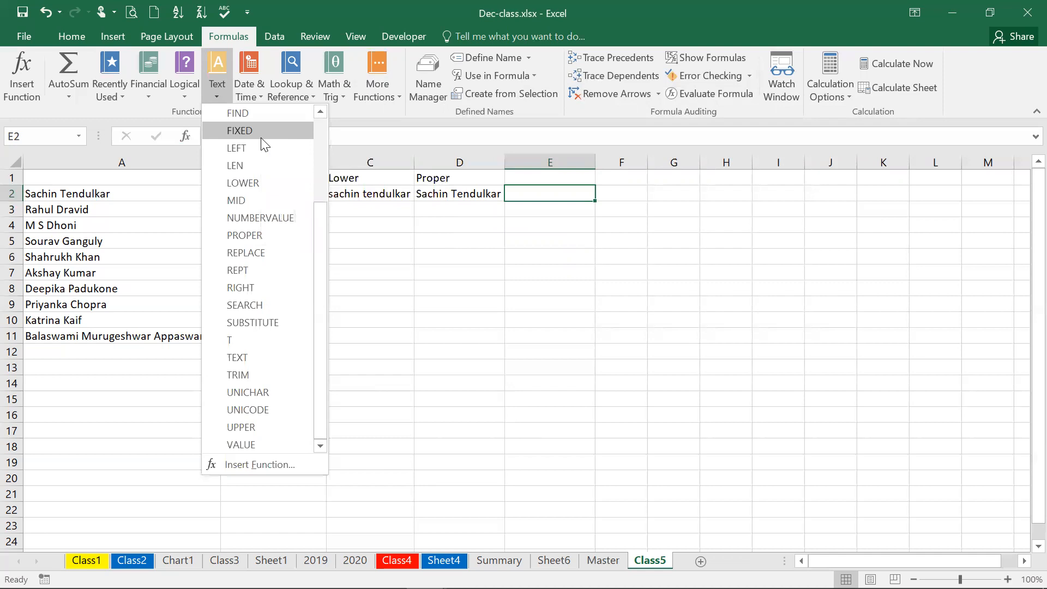
click(615, 276)
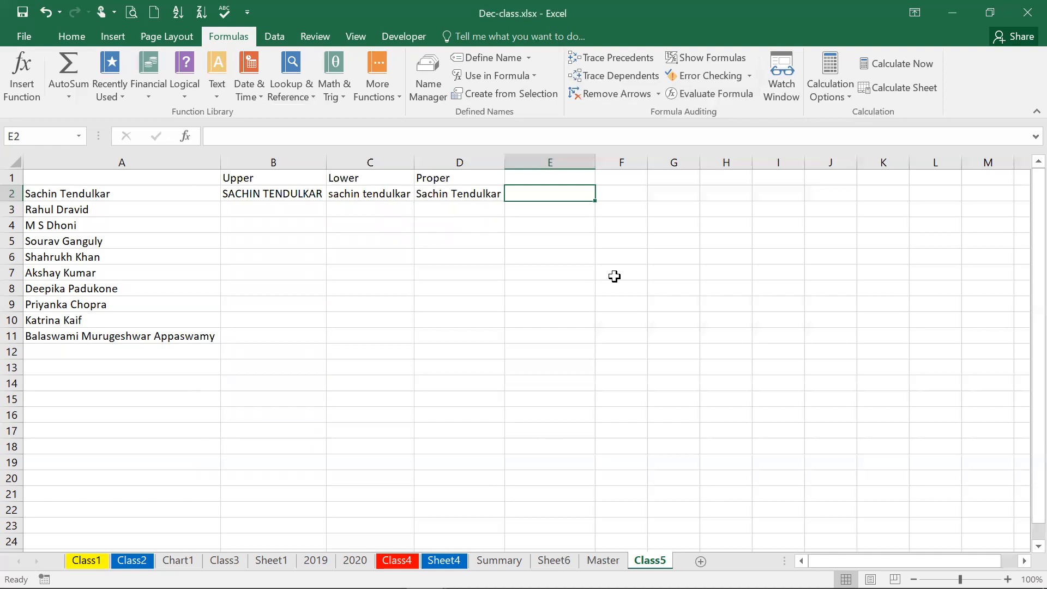
Step: Enter the formula =PROPER(D2) directly in cell E2 using the suggested function name
key(Up)
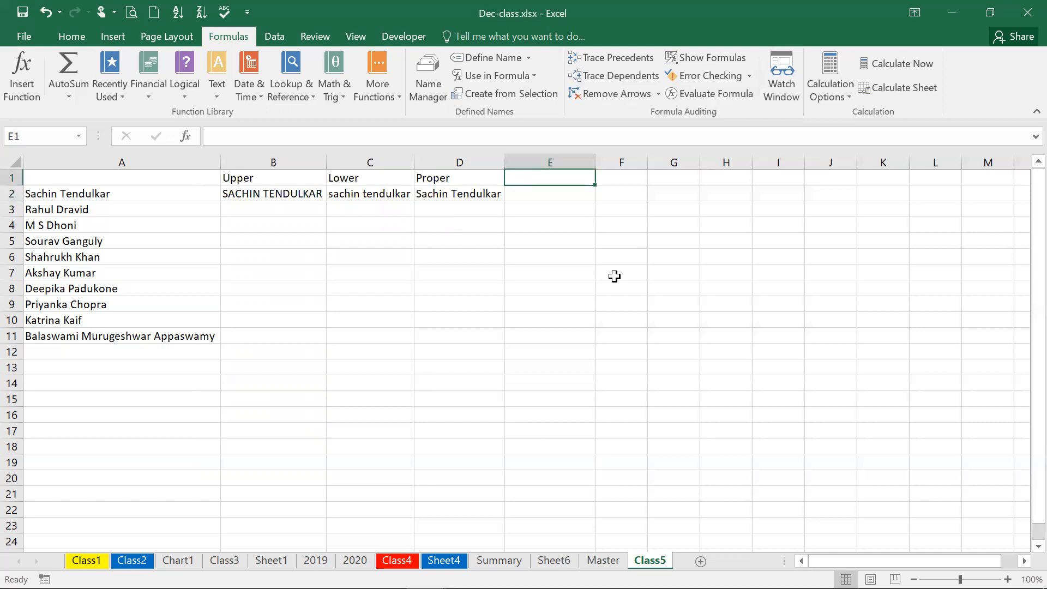
key(Down)
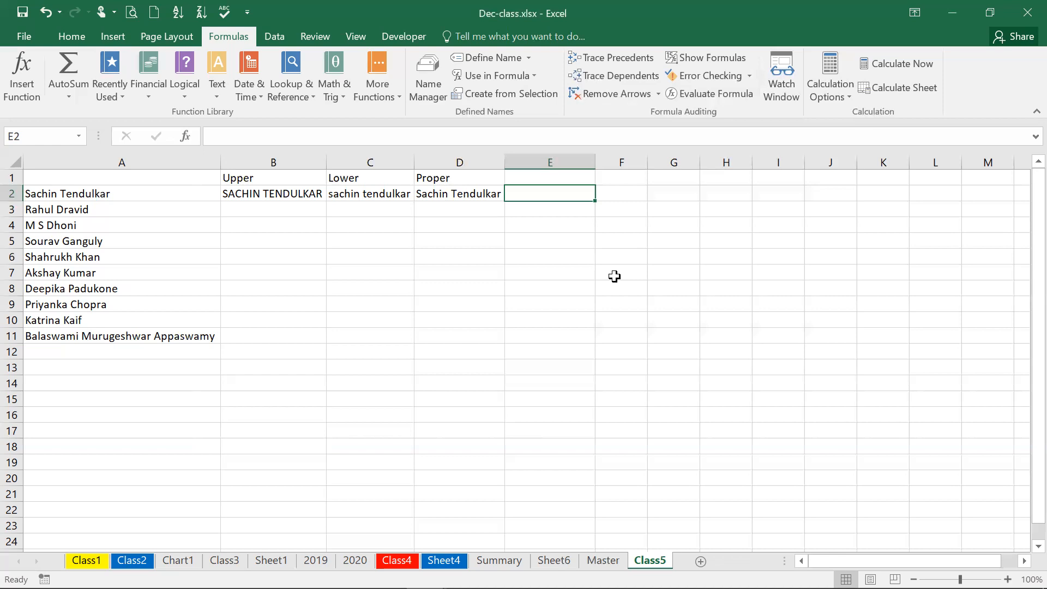
text(=)
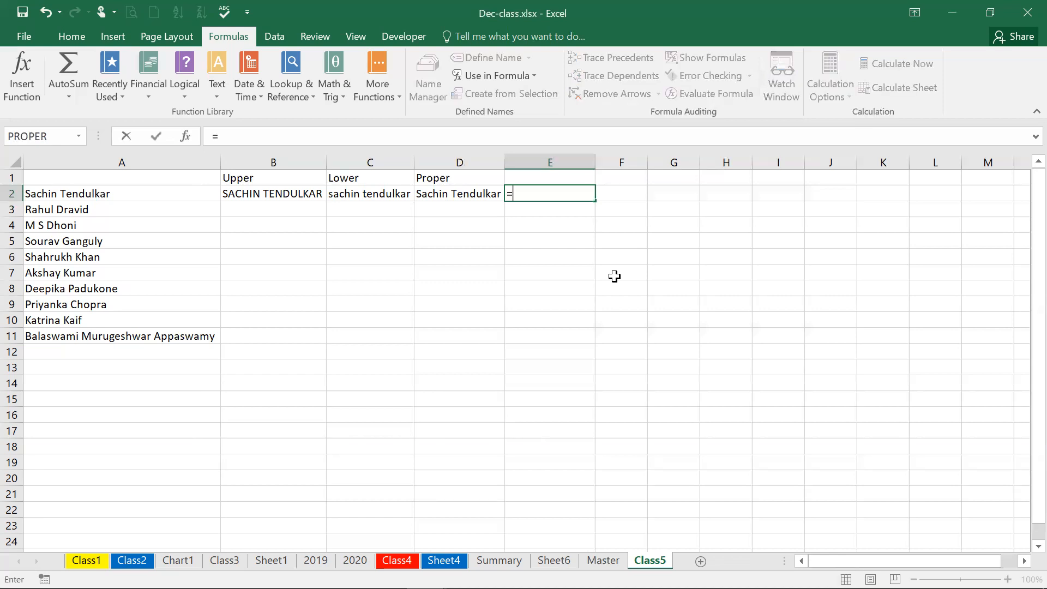
text(proper)
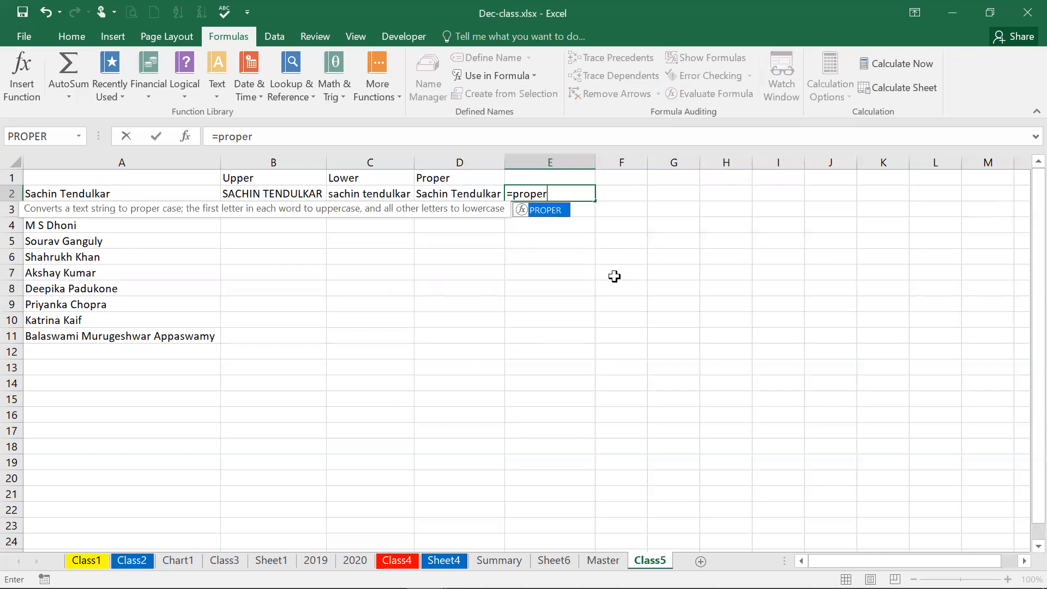
double_click(544, 212)
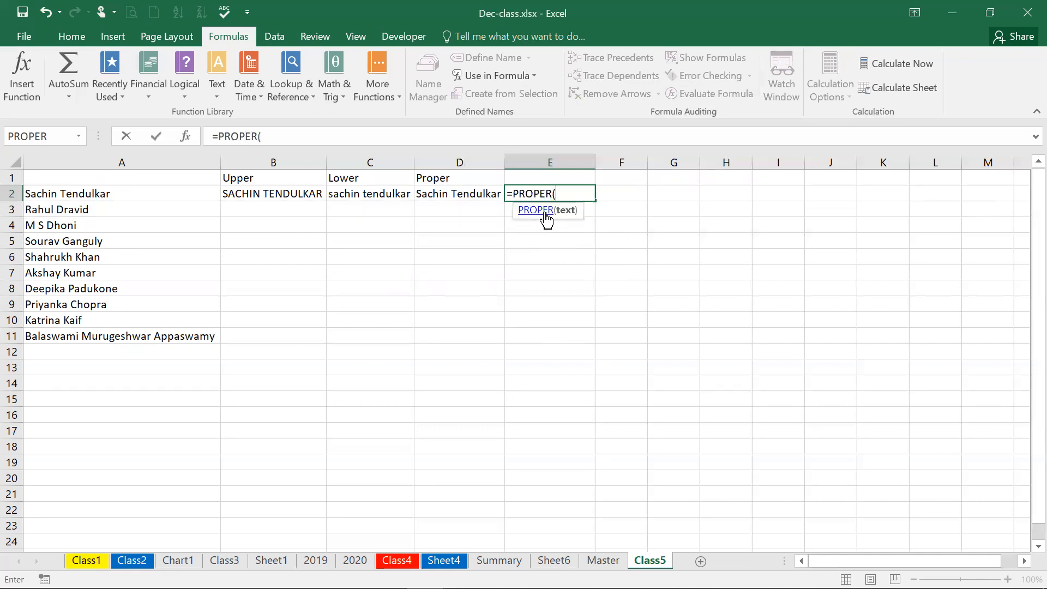
click(474, 197)
key(Return)
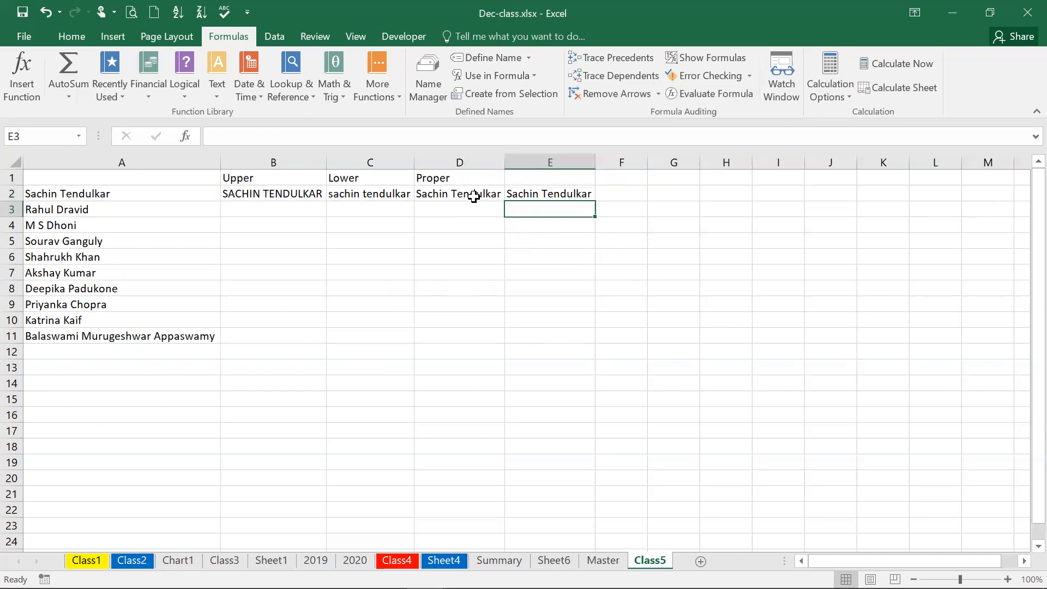
Step: Clear the PROPER formula from cell E2 and leave the empty cell selected
click(540, 197)
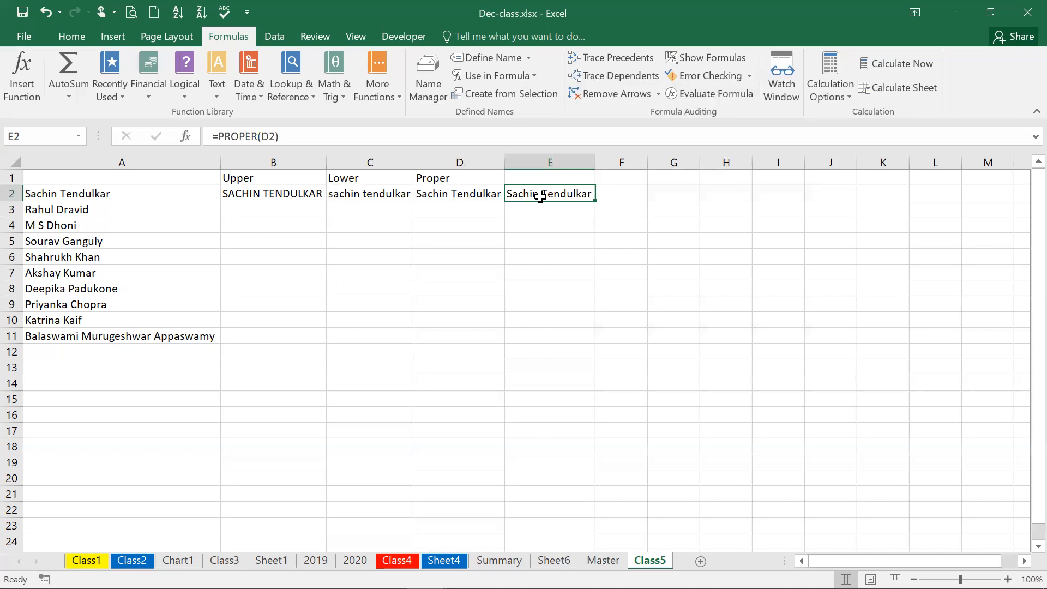
key(BackSpace)
key(Return)
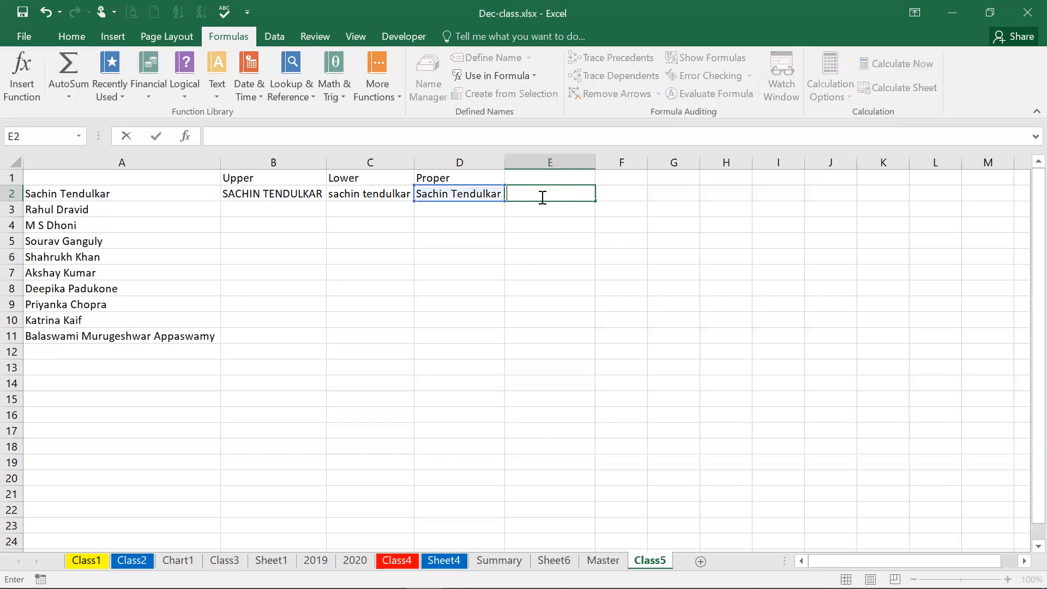
click(541, 197)
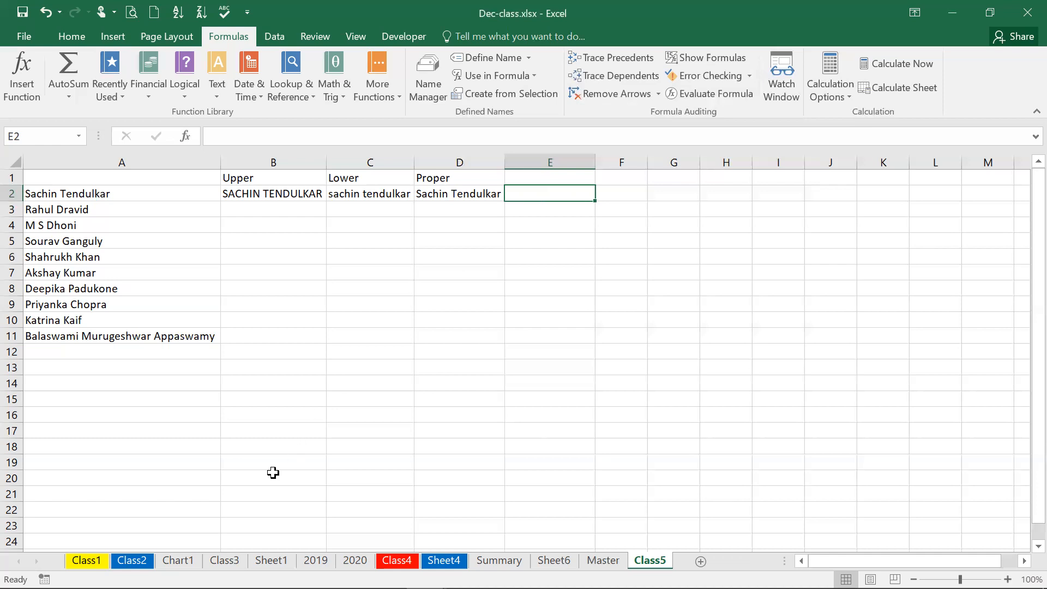
click(542, 6)
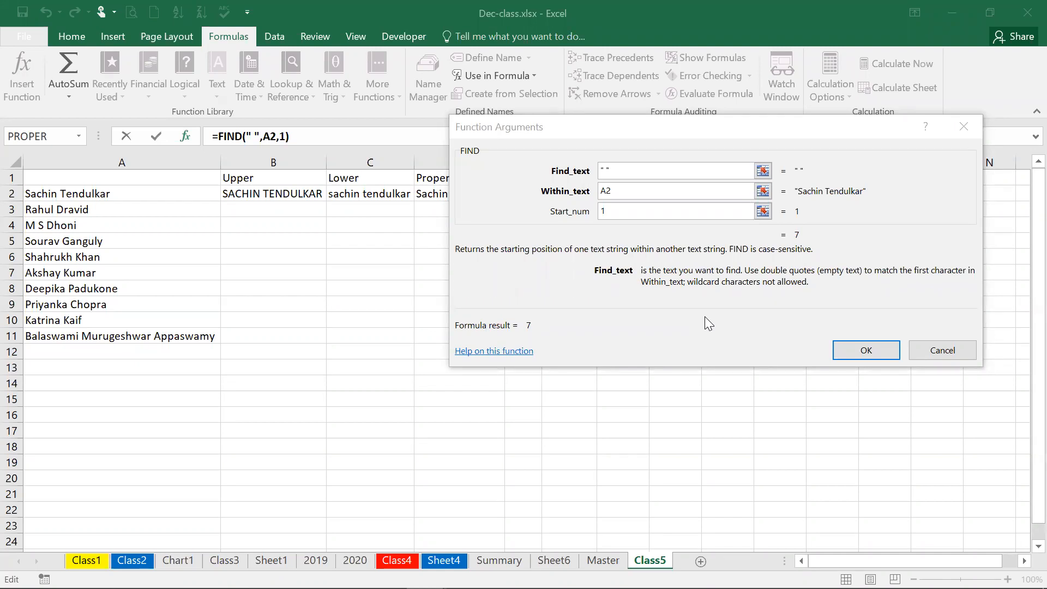
Step: Insert the FIND function in I2 to locate the space in A2, starting at character 1, and select H3
click(858, 351)
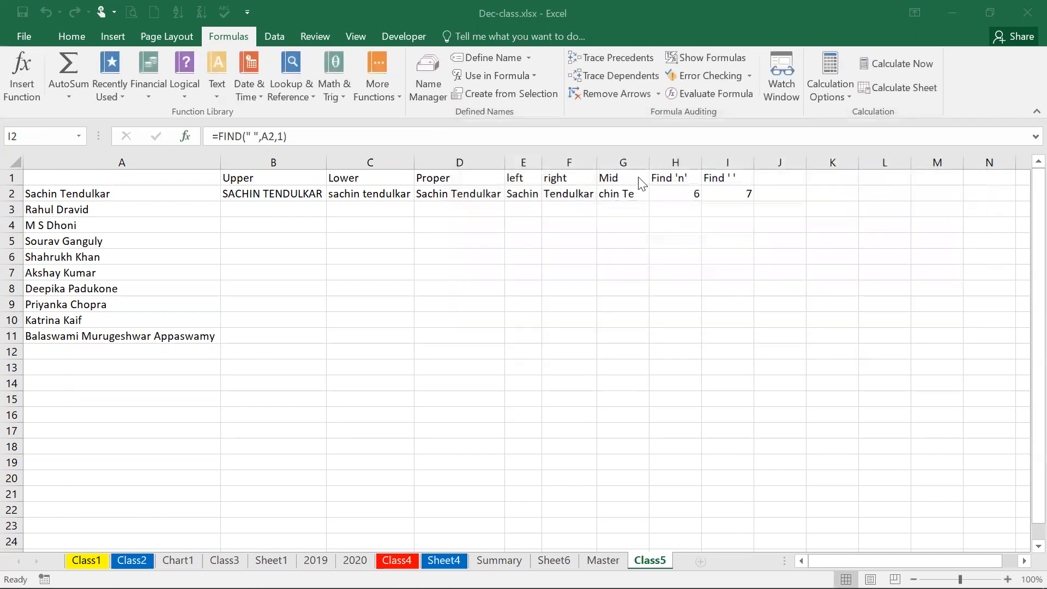
click(670, 206)
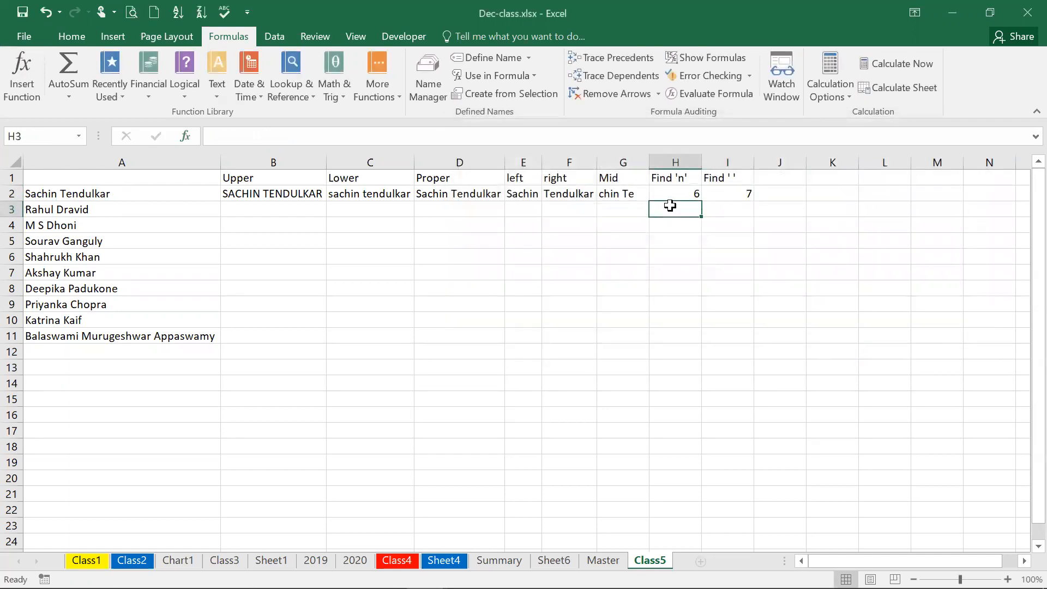
Step: Enter a FIND function in H3 that looks for "n" within A3, starting at character 1
text(=)
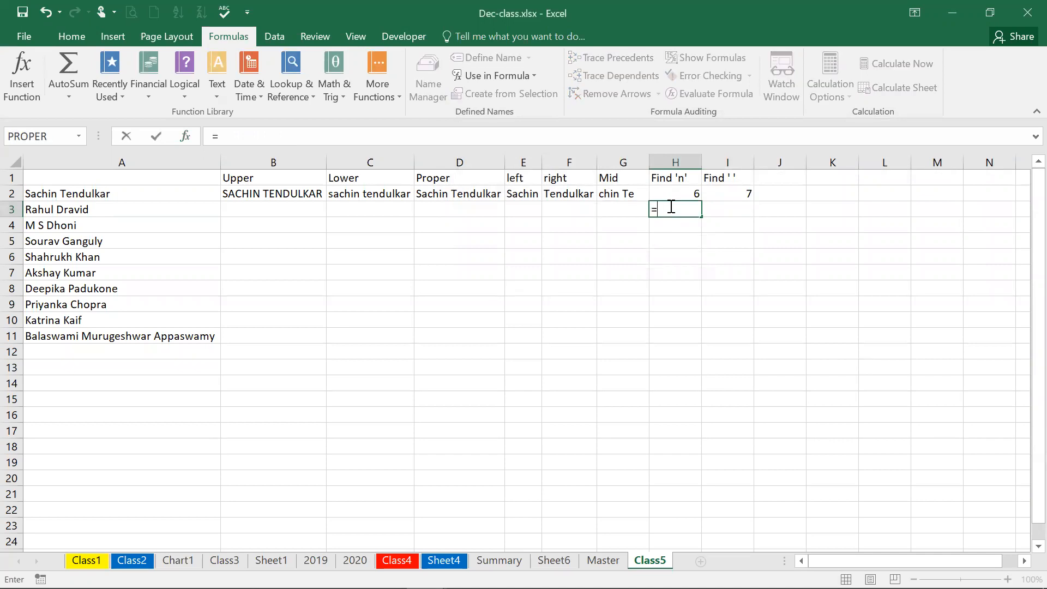
text(find)
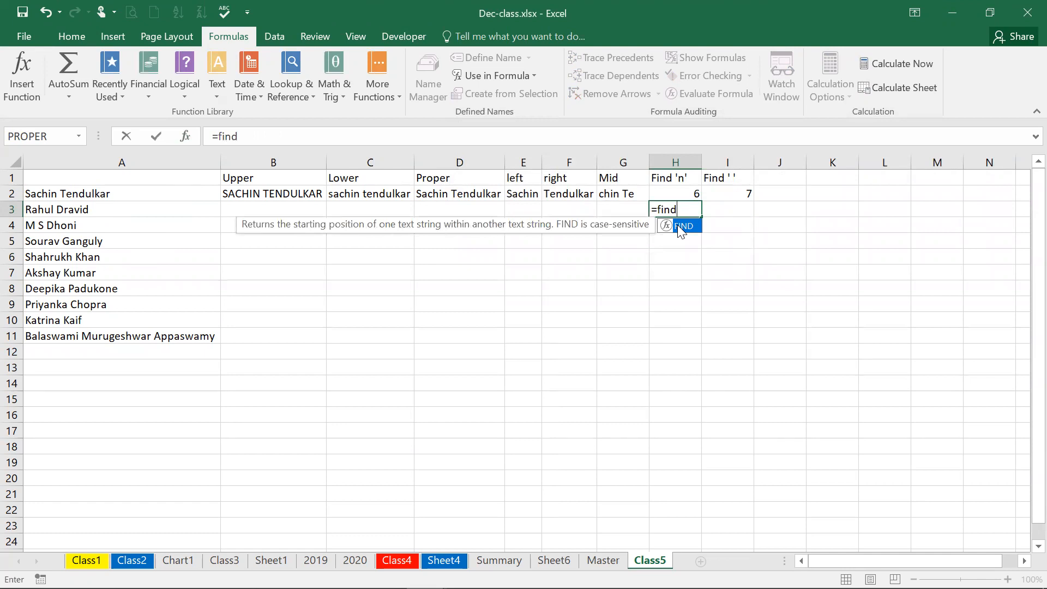
double_click(668, 230)
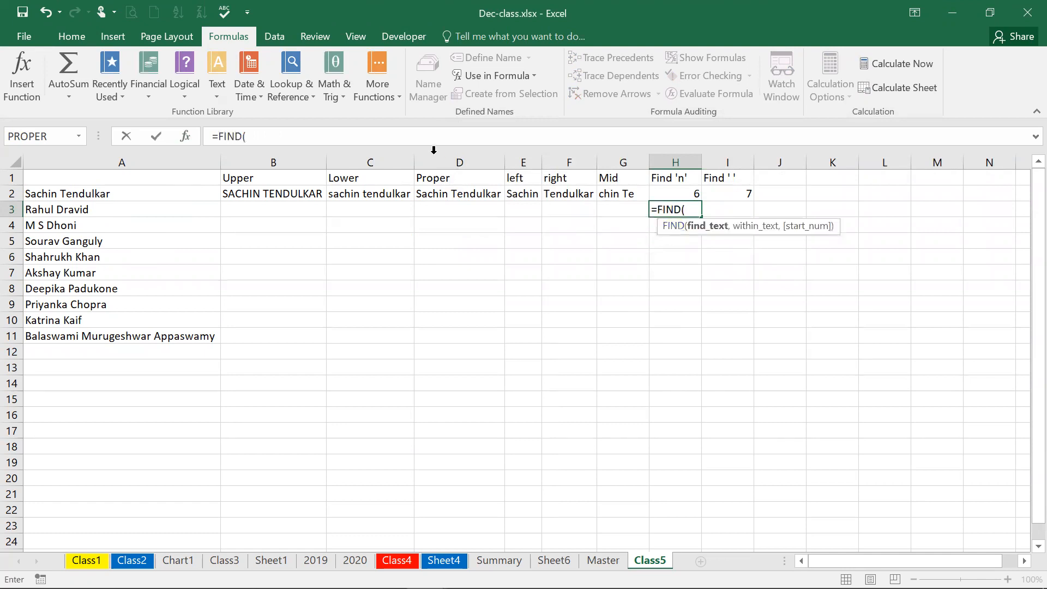
click(187, 136)
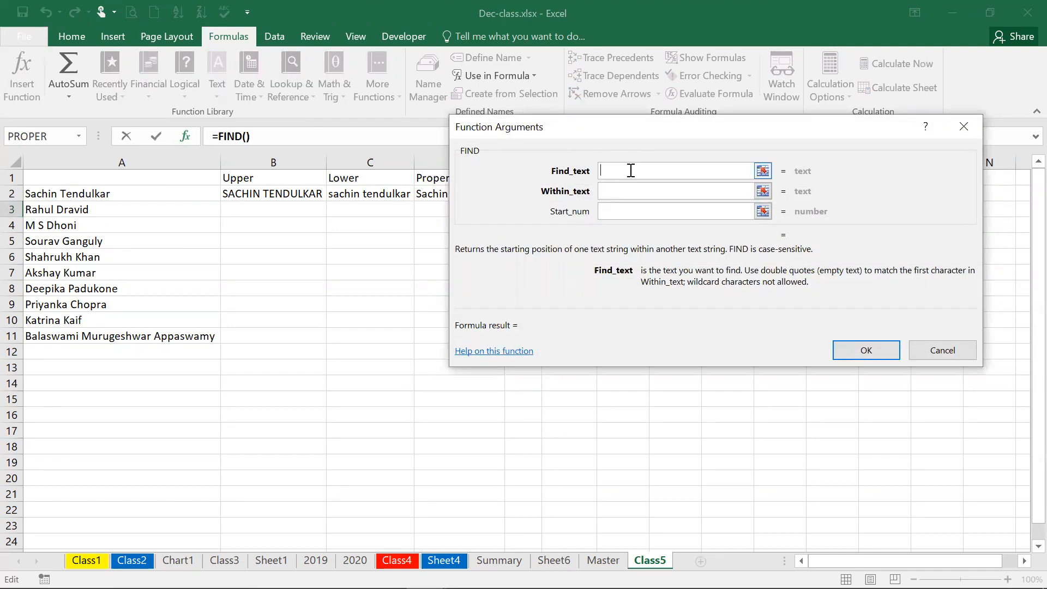
text(n)
key(Tab)
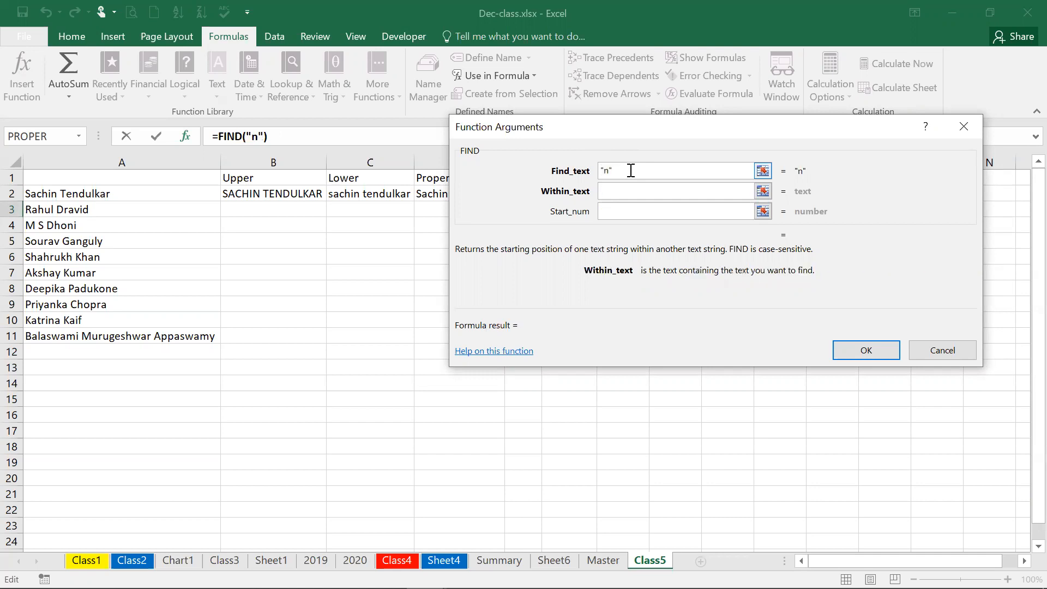
click(109, 210)
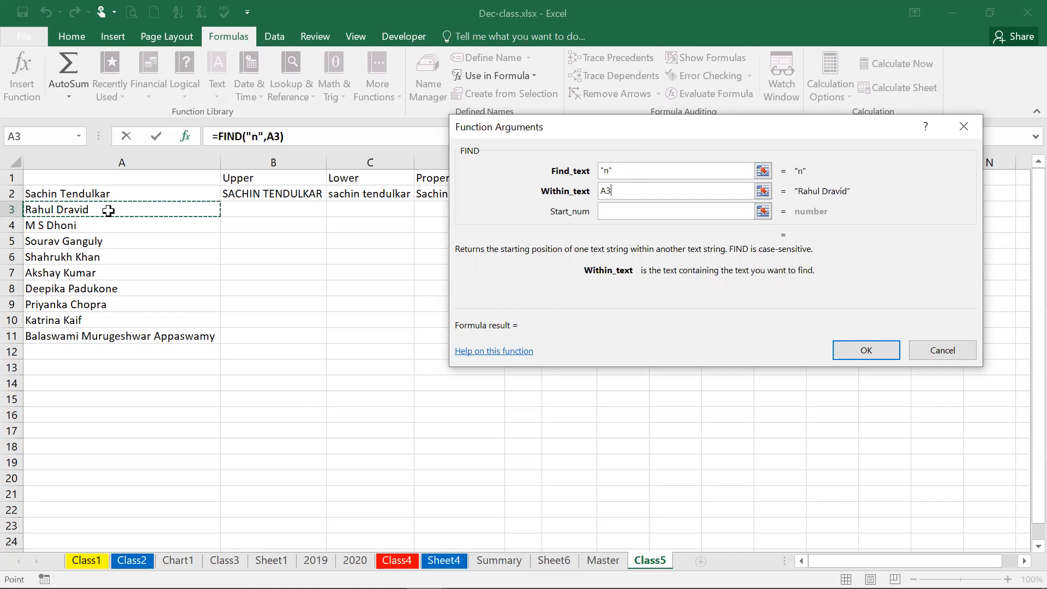
click(651, 212)
text(1)
click(646, 194)
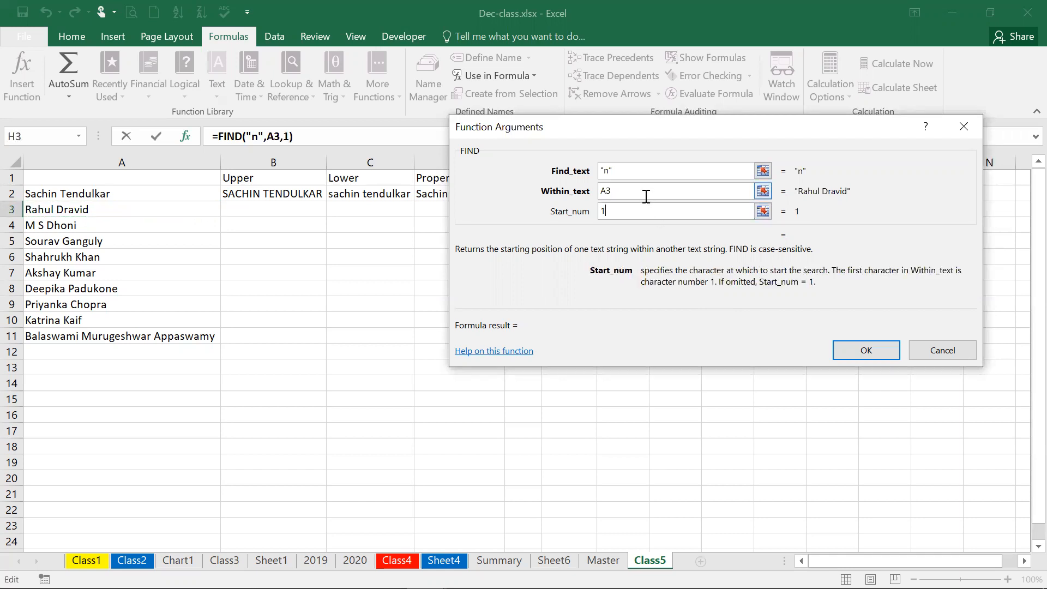
click(849, 349)
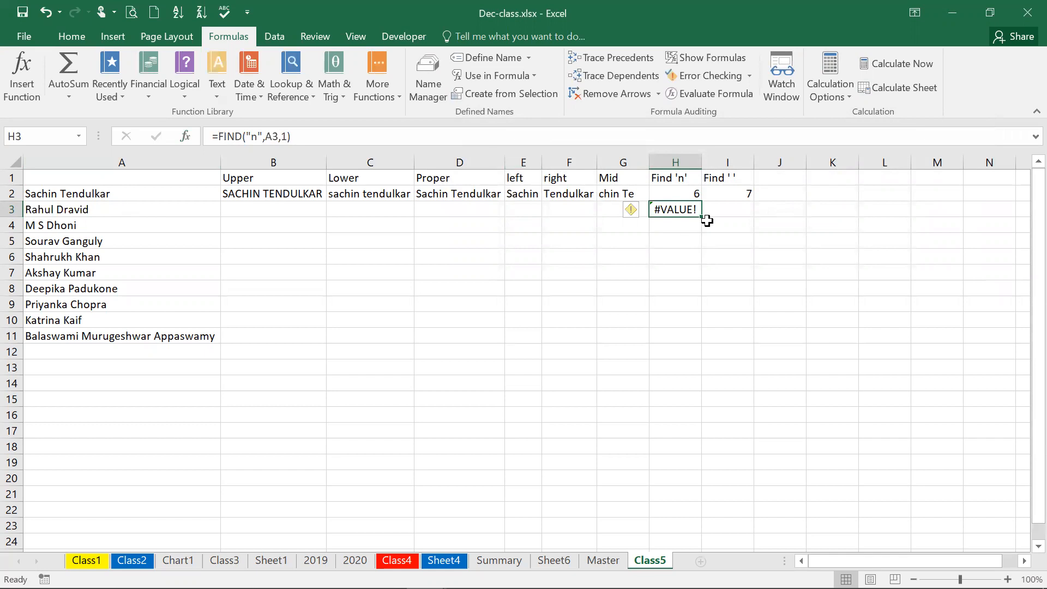
Step: Copy the FIND "n" formula from H3 down through H11
drag(700, 217, 701, 229)
click(673, 220)
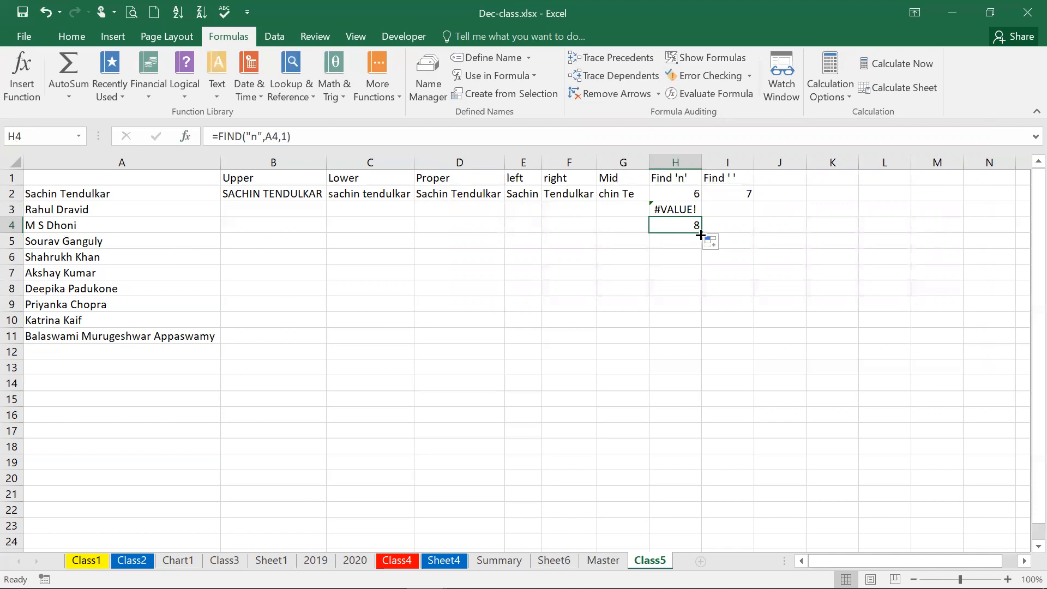
drag(701, 234, 694, 344)
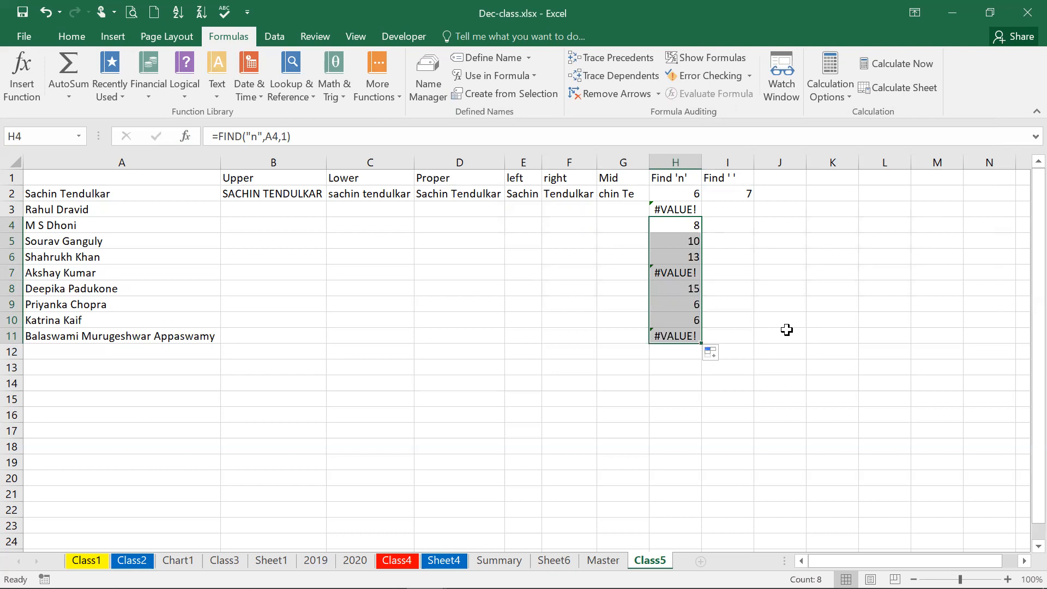
Step: Add the header "length" in J1 and enter the formula =LEN(A2) in J2
click(761, 183)
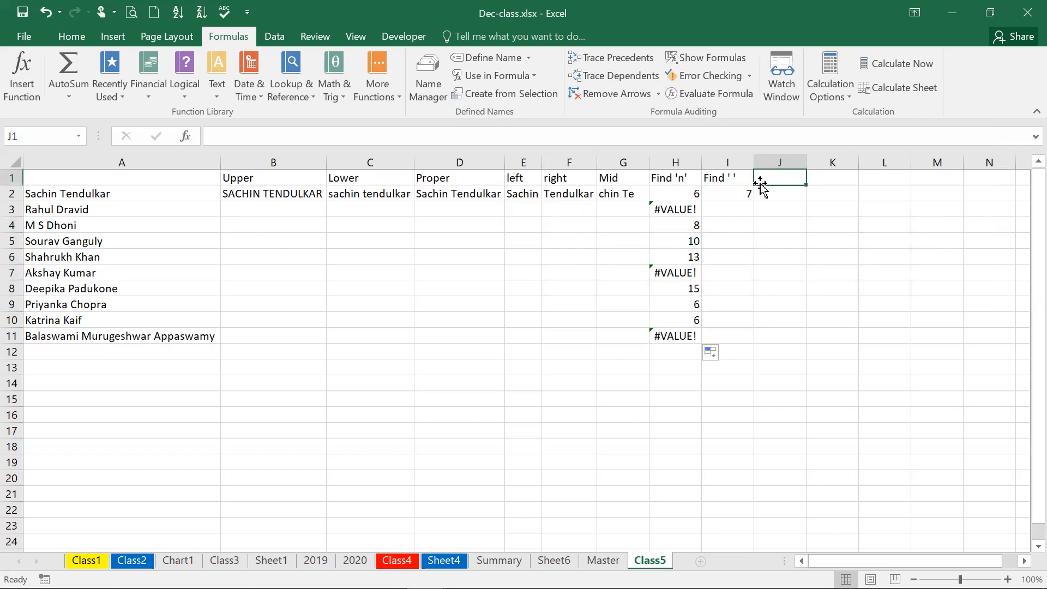
text(length)
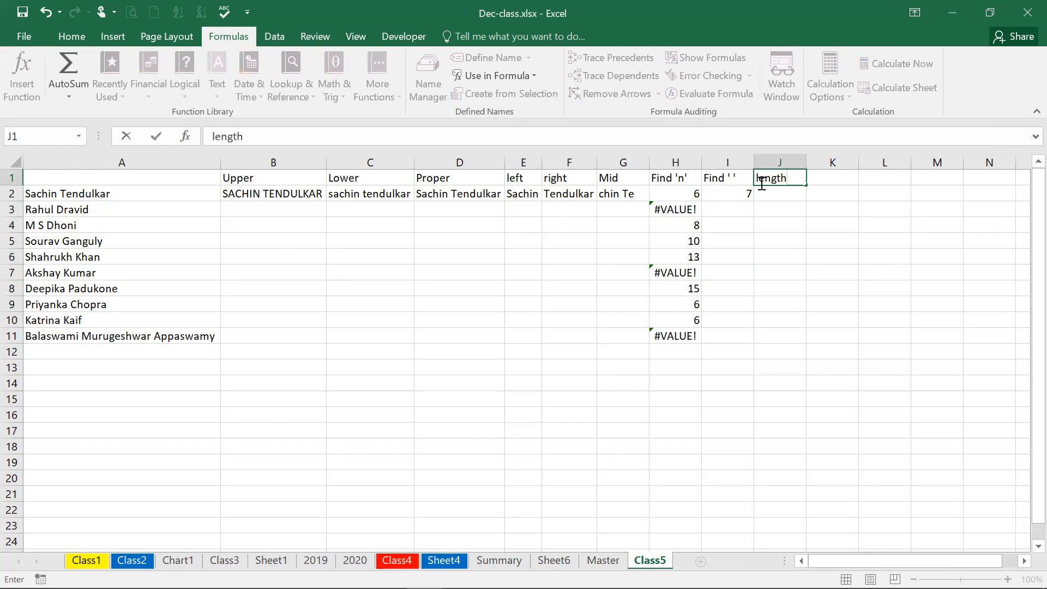
key(Return)
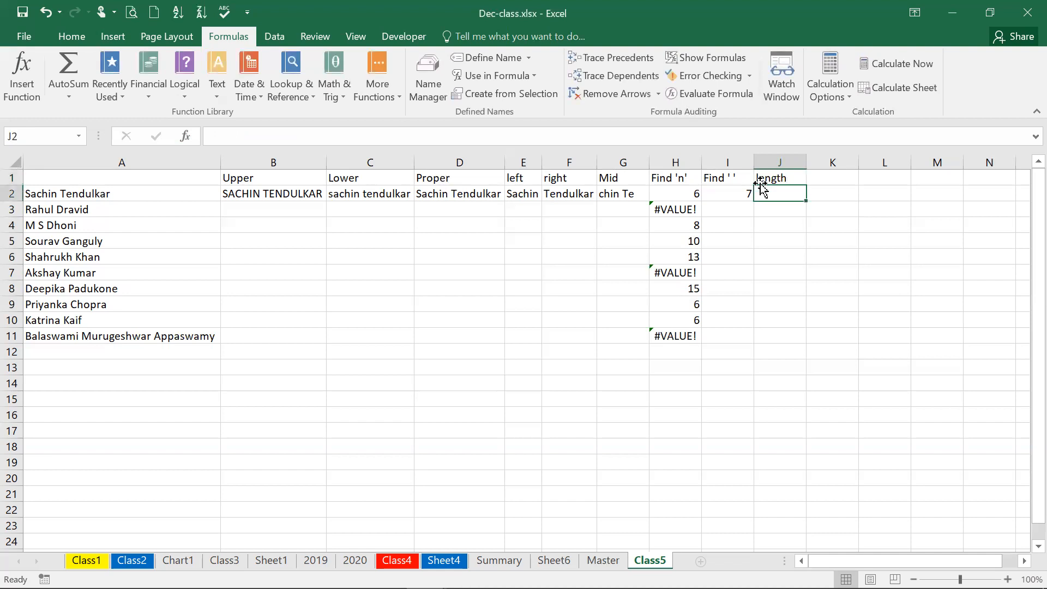
text(=le)
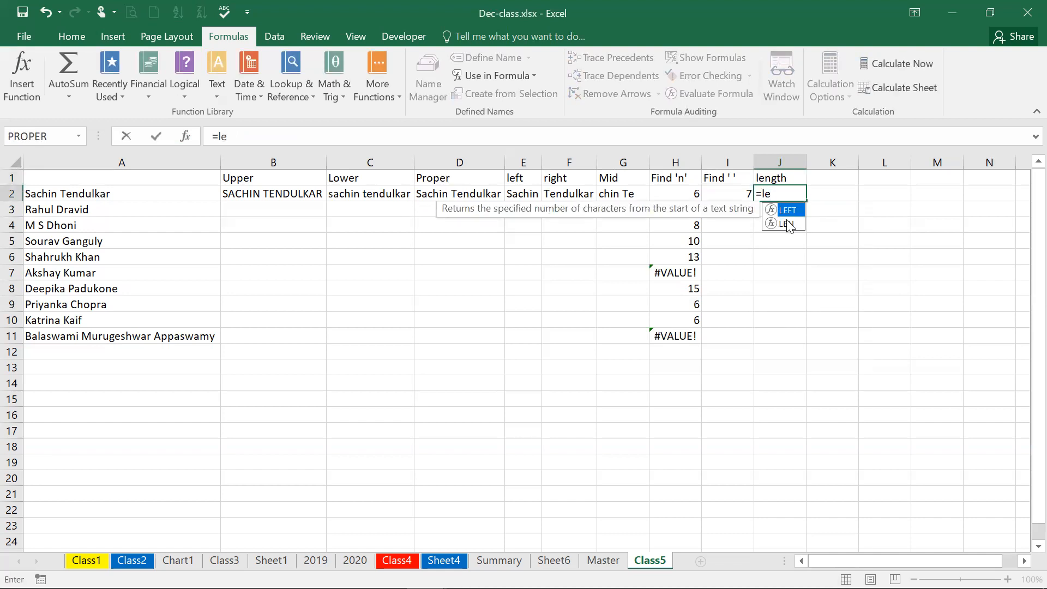
click(788, 224)
double_click(788, 224)
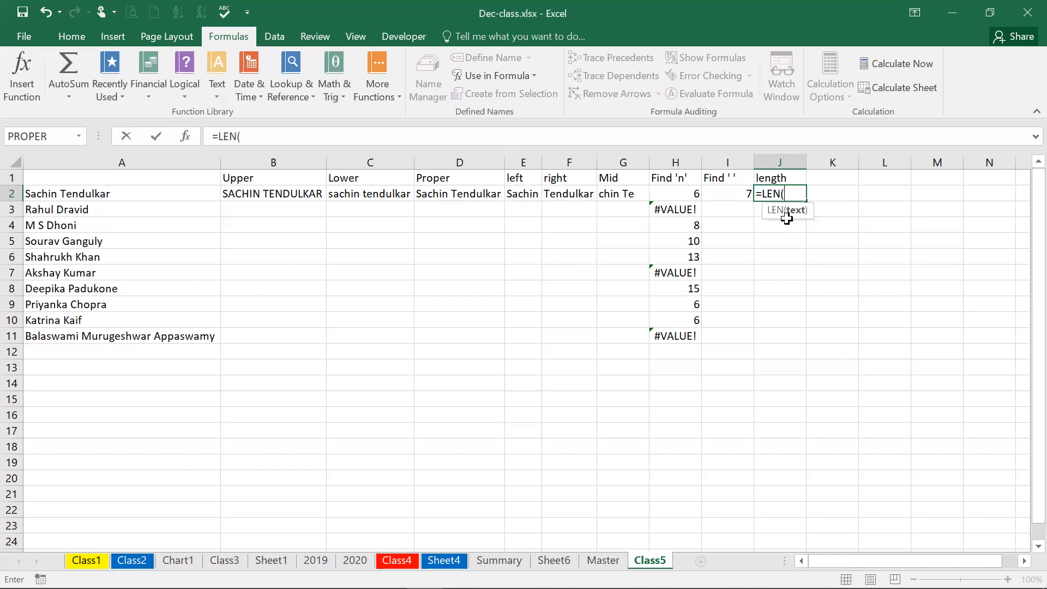
click(102, 194)
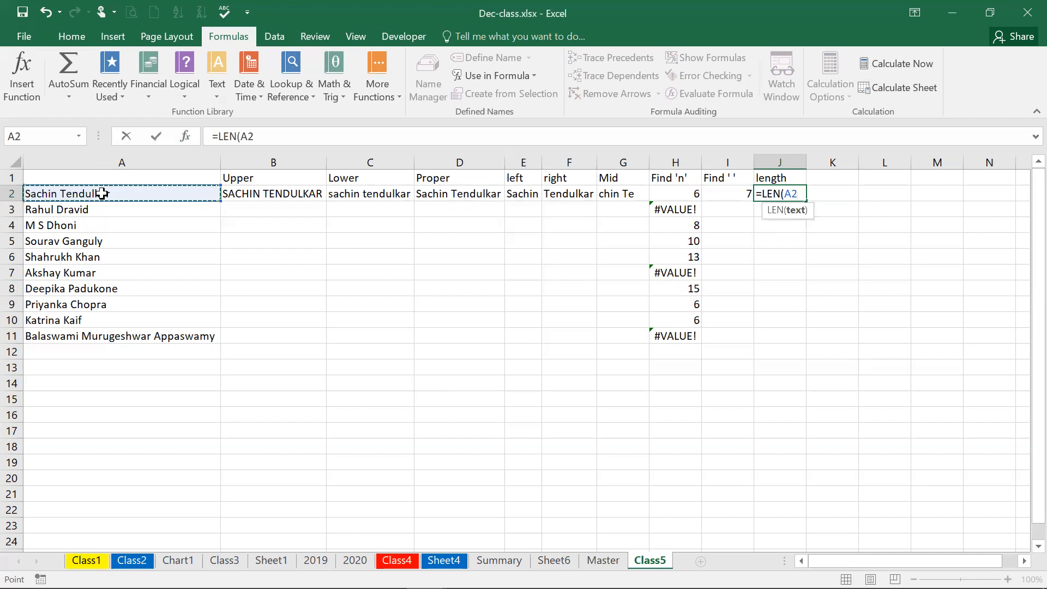
key(Return)
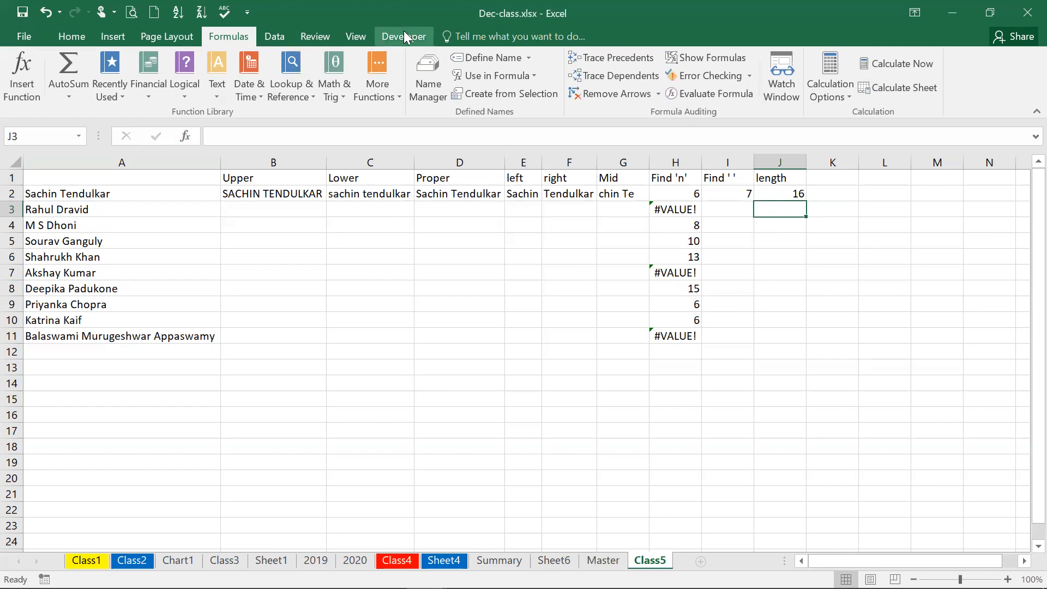
Step: Fill the LEN formula from J2 down to J11 and the space-finding FIND formula from I2 down to I11
click(796, 195)
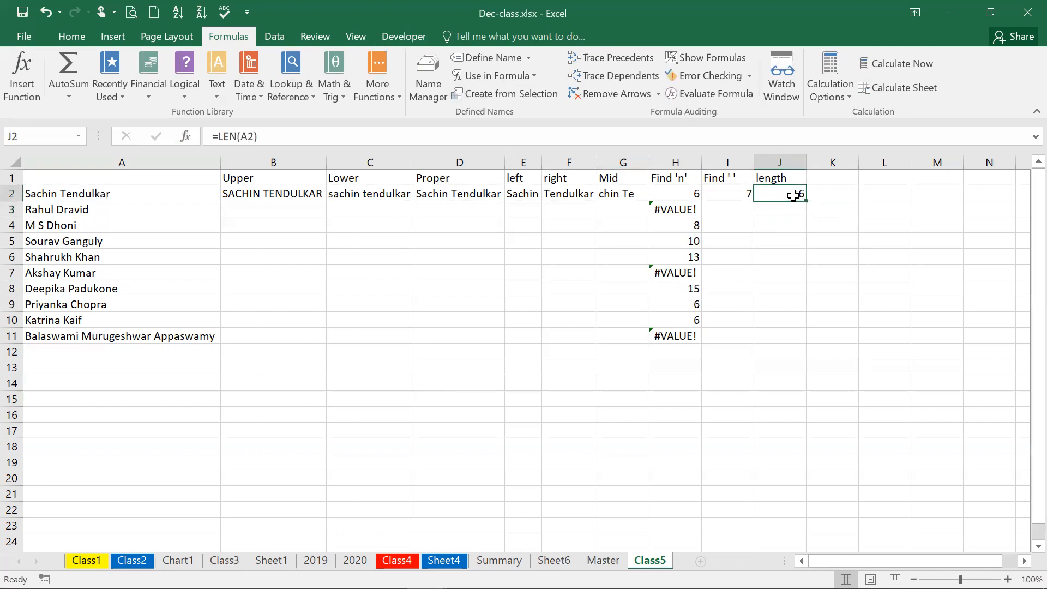
drag(803, 201, 786, 346)
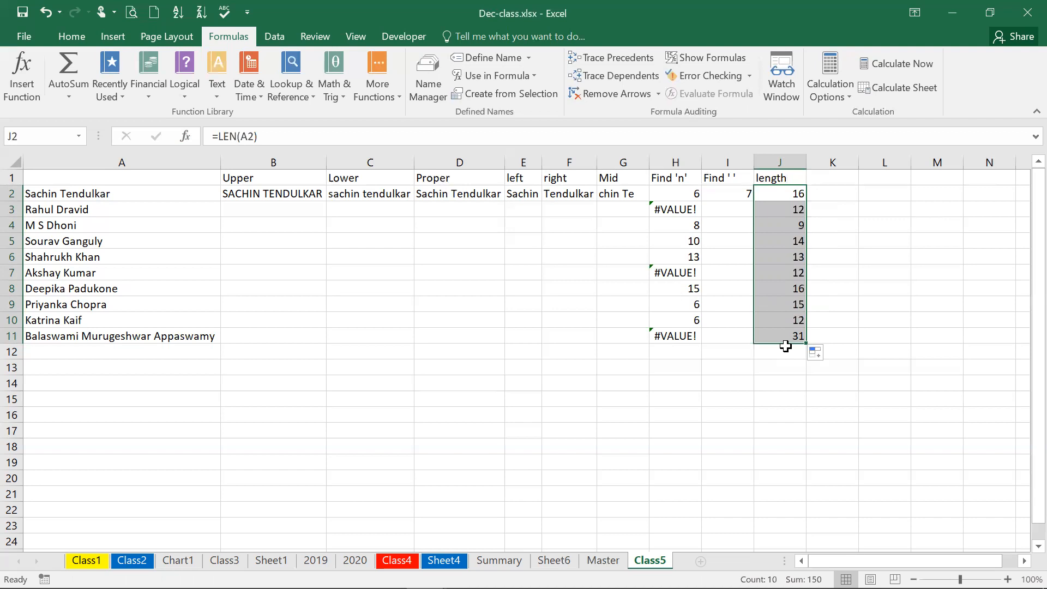
click(715, 194)
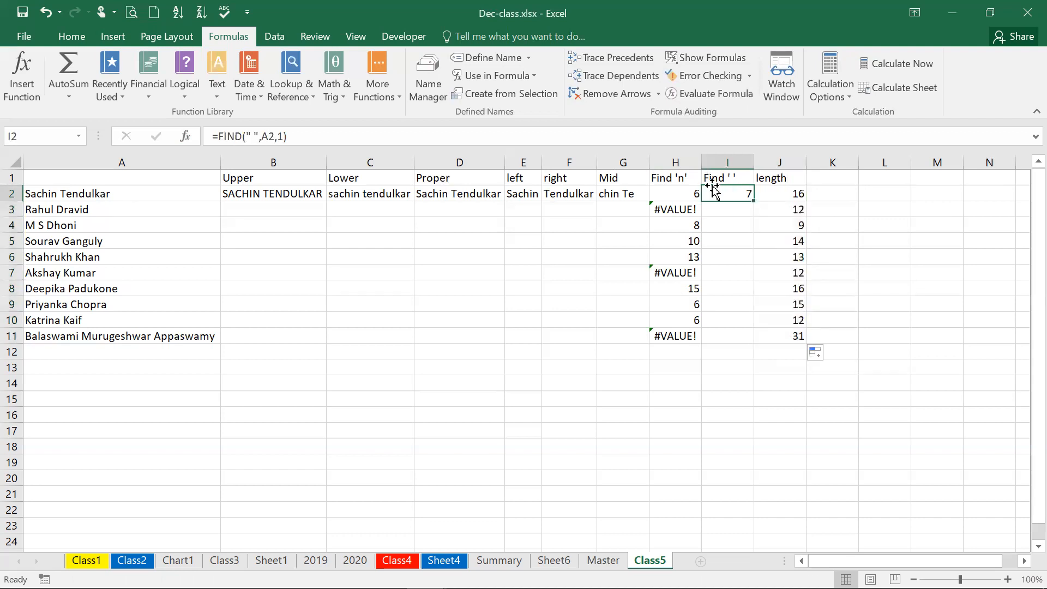
drag(754, 198, 765, 339)
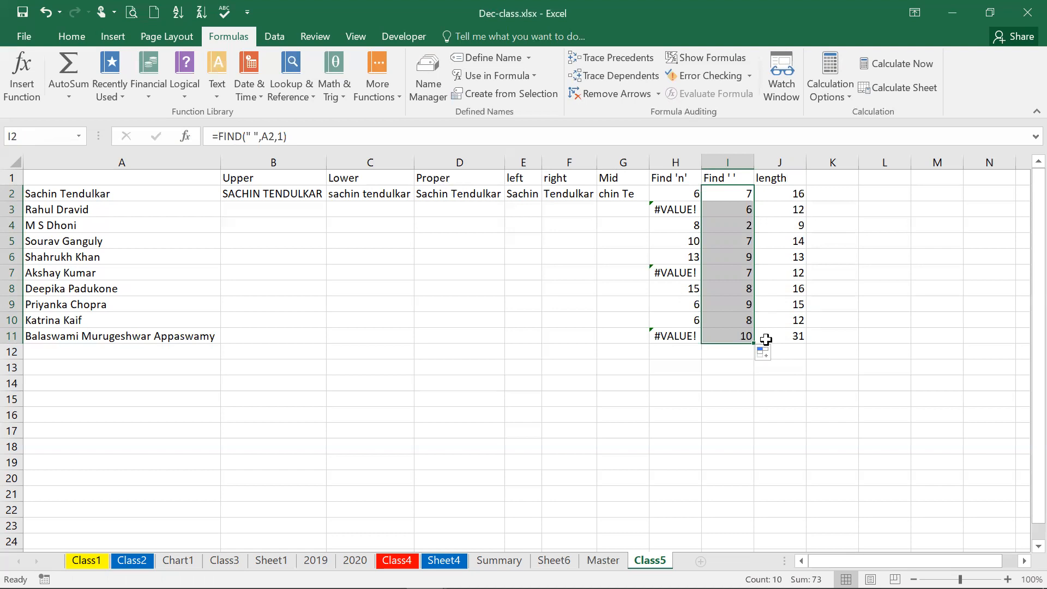
Step: Check the names in A11 and A10 against their space positions, and review each FIND argument used in I10
click(82, 336)
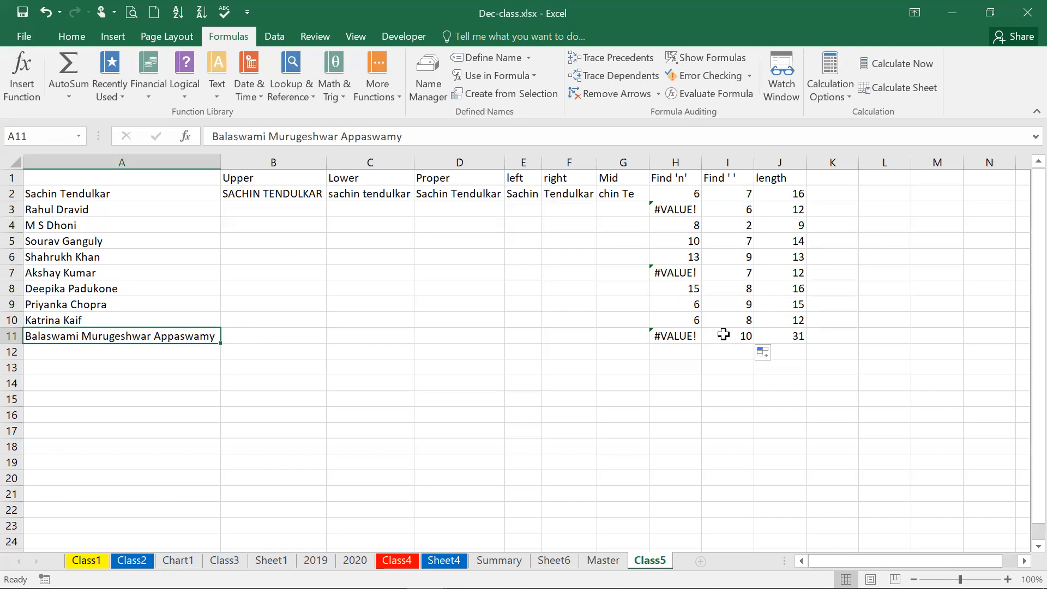
click(59, 317)
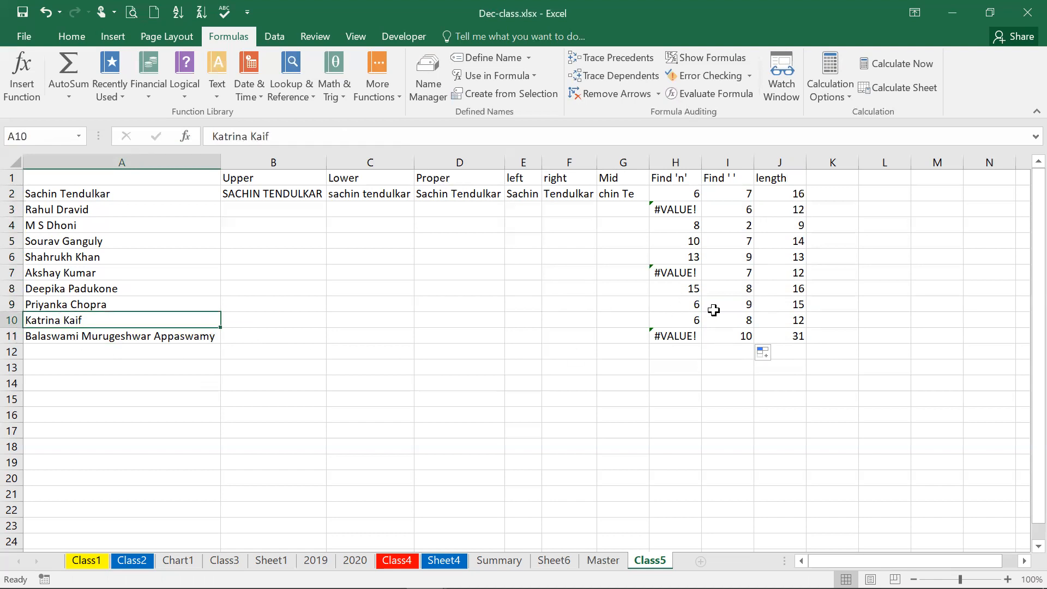
click(741, 324)
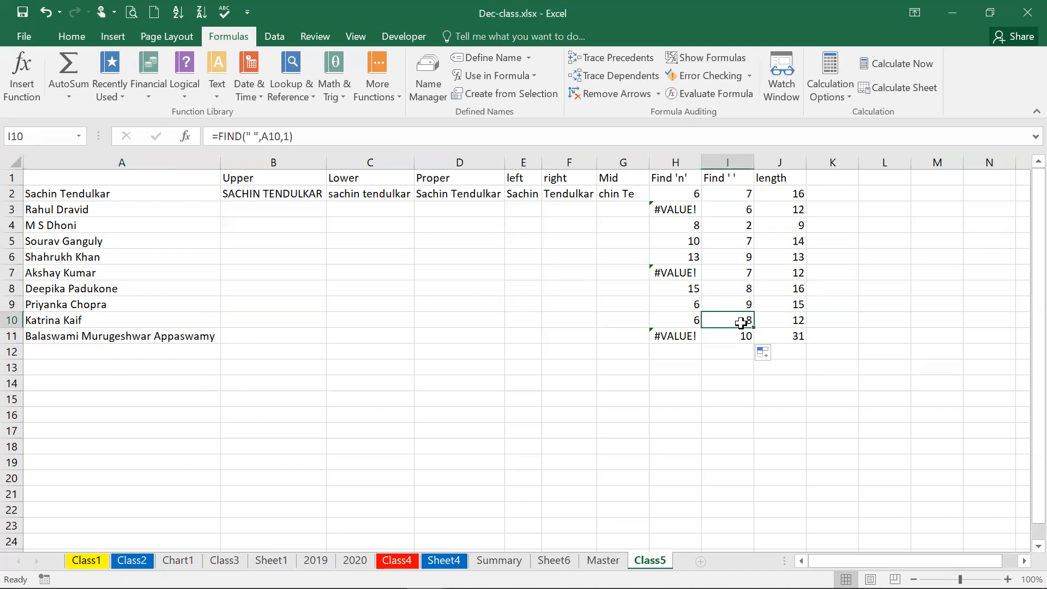
click(186, 140)
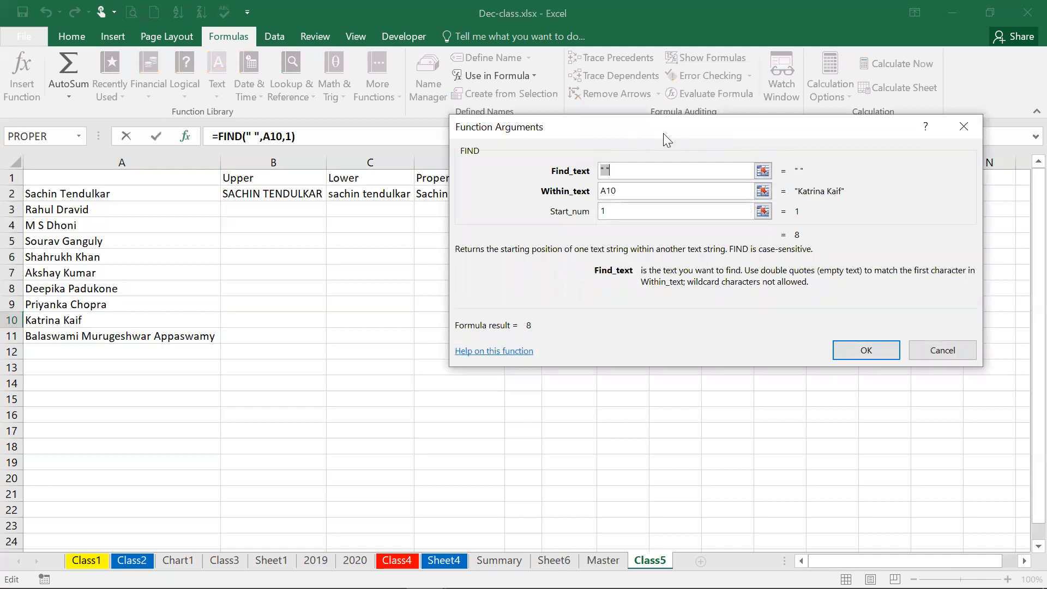
click(626, 170)
click(635, 193)
click(632, 212)
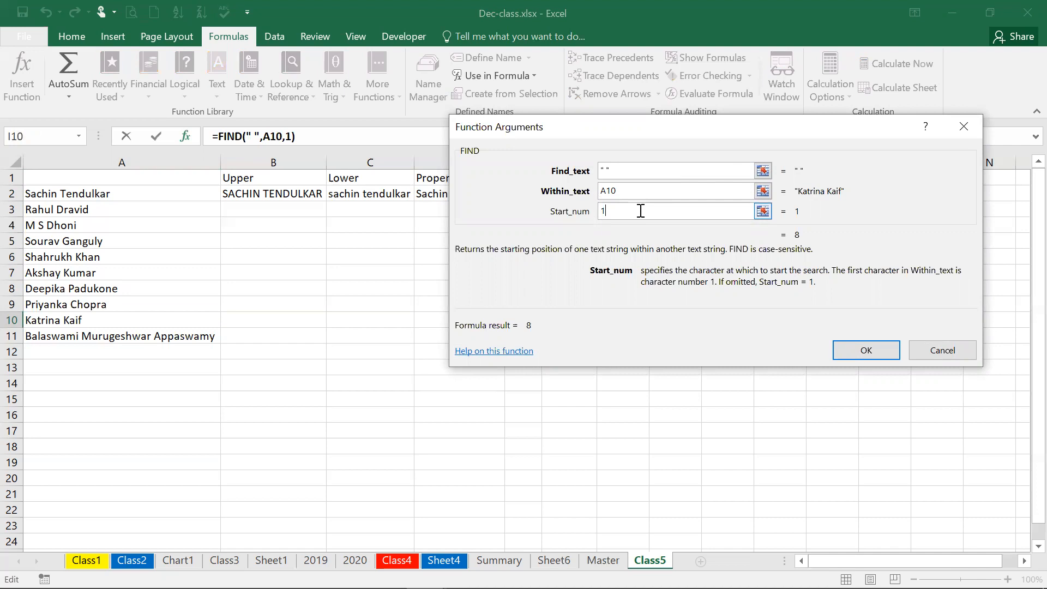
click(853, 347)
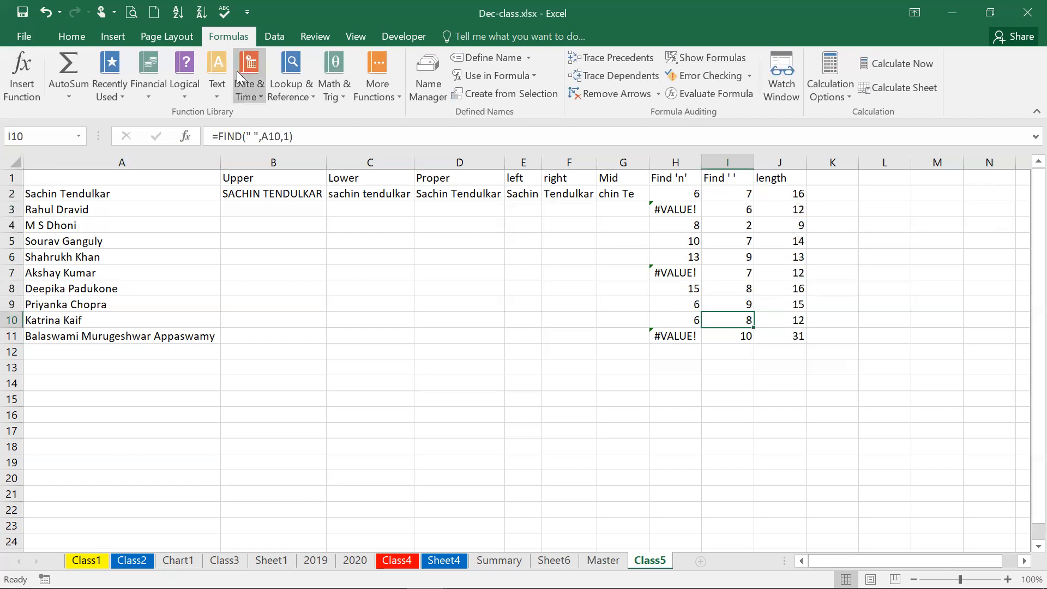
Step: Fill the UPPER, LOWER, PROPER, LEFT, RIGHT and MID formulas in B2:G2 down through row 11
click(234, 198)
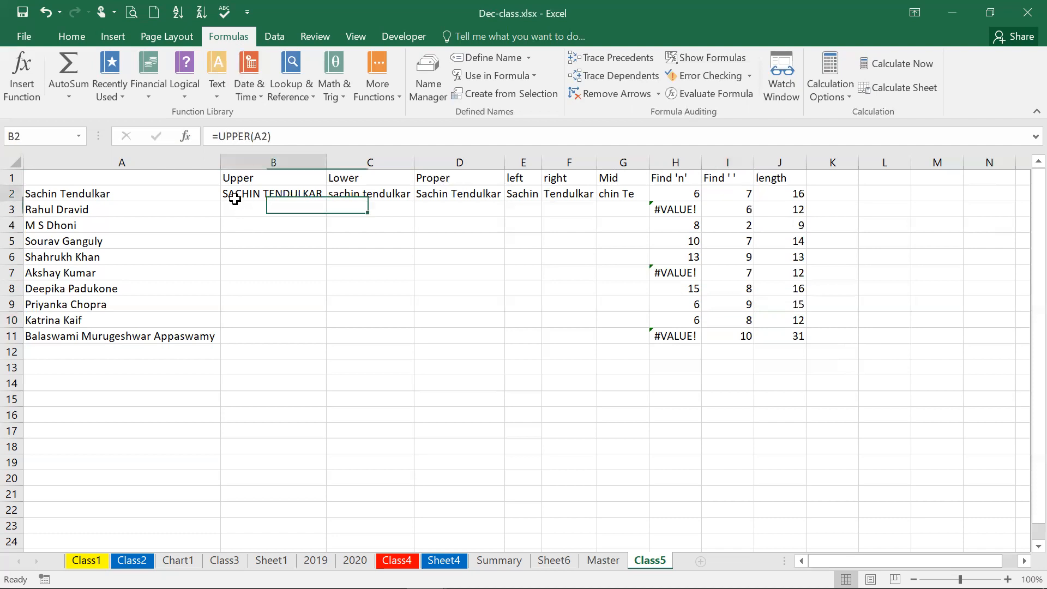
shift+click(625, 194)
drag(625, 194, 642, 200)
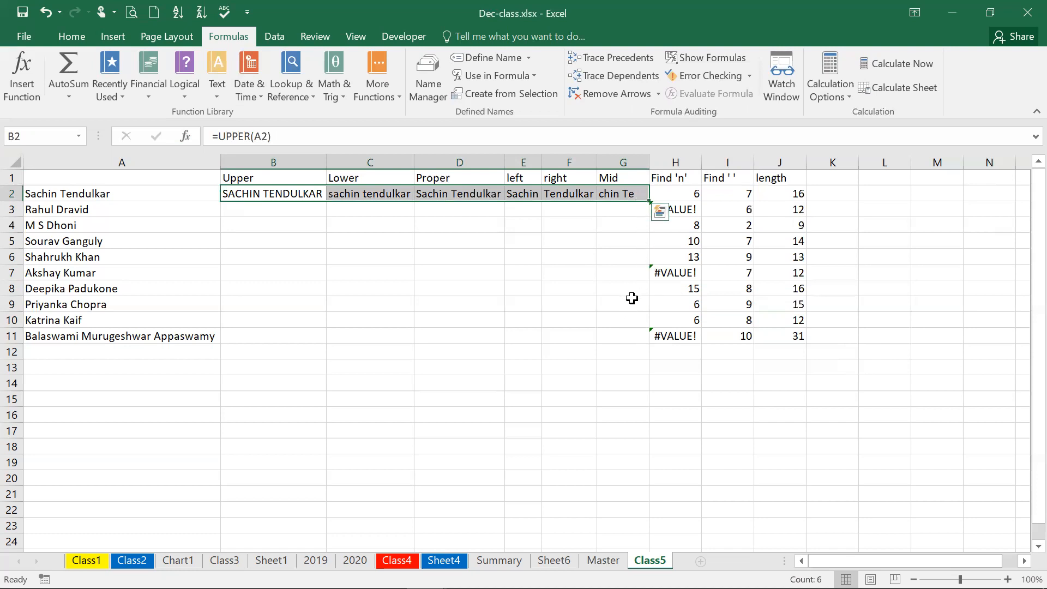
key(shift+Down)
key(shift+Down)
key(shift+Down)
key(shift+Down)
key(shift+Down)
key(shift+Down)
key(shift+Down)
key(shift+Down)
key(shift+Down)
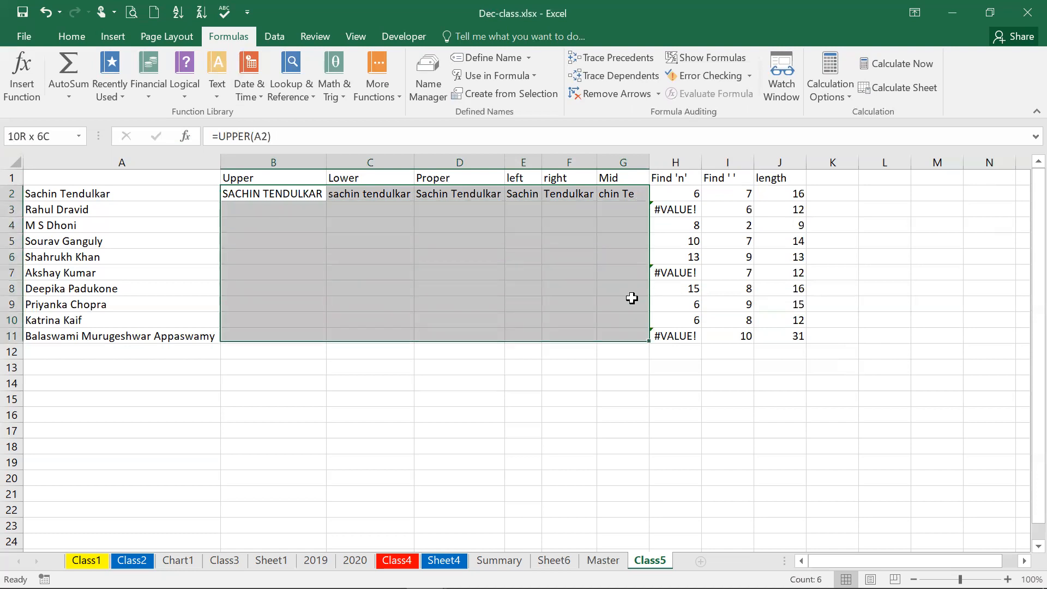
key(ctrl+d)
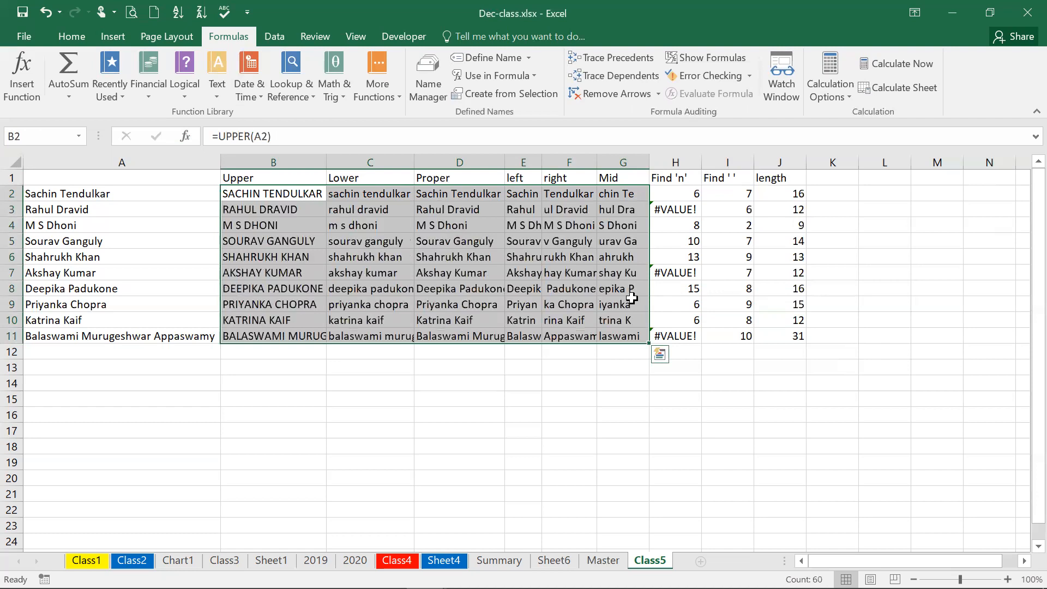
Step: Autofit the widths of columns E, F and G to their contents and deselect the filled range
double_click(540, 162)
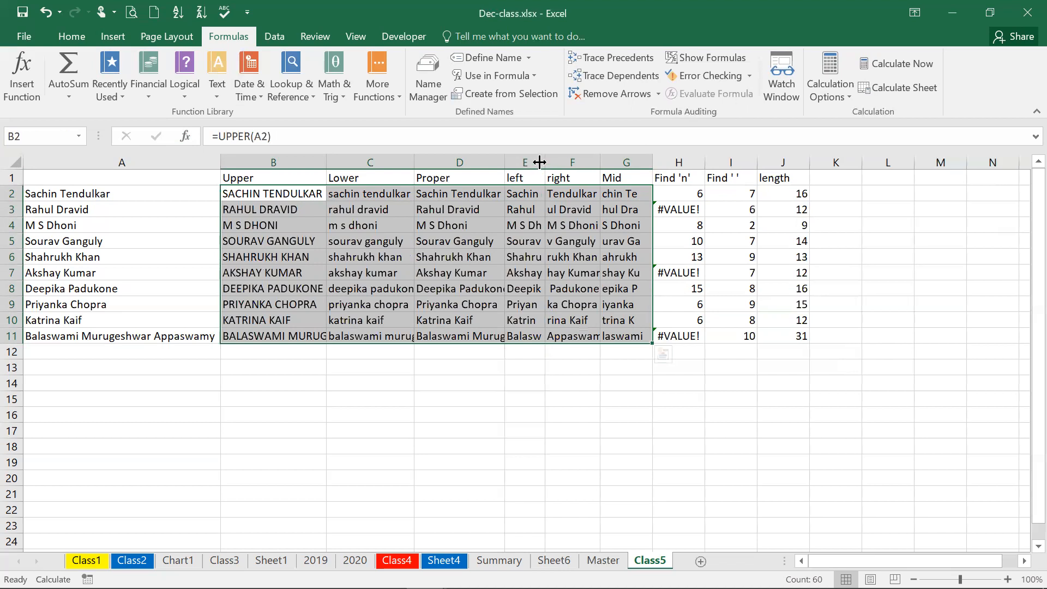
double_click(600, 161)
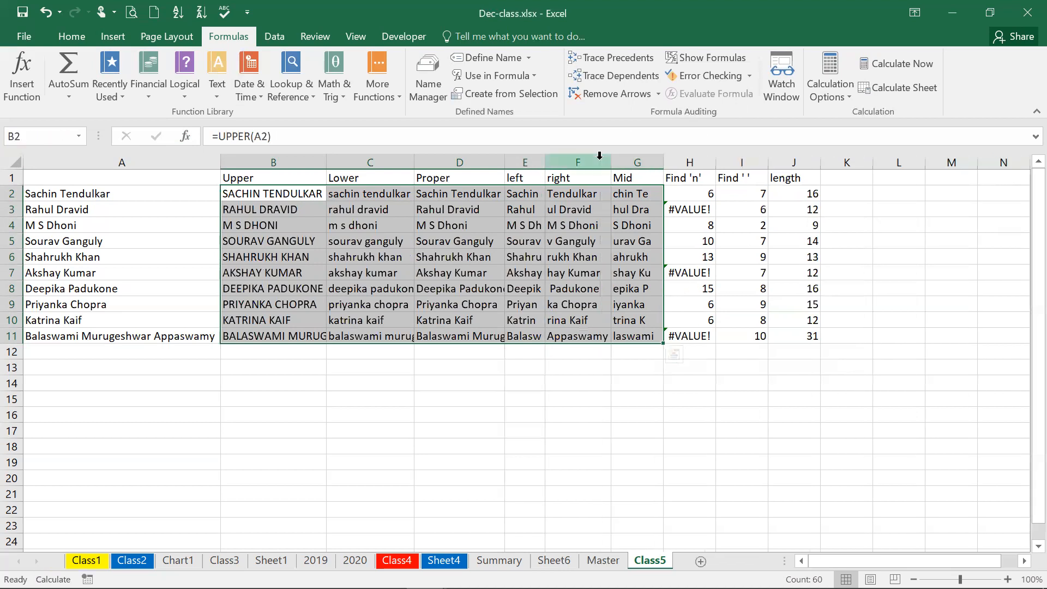
double_click(658, 163)
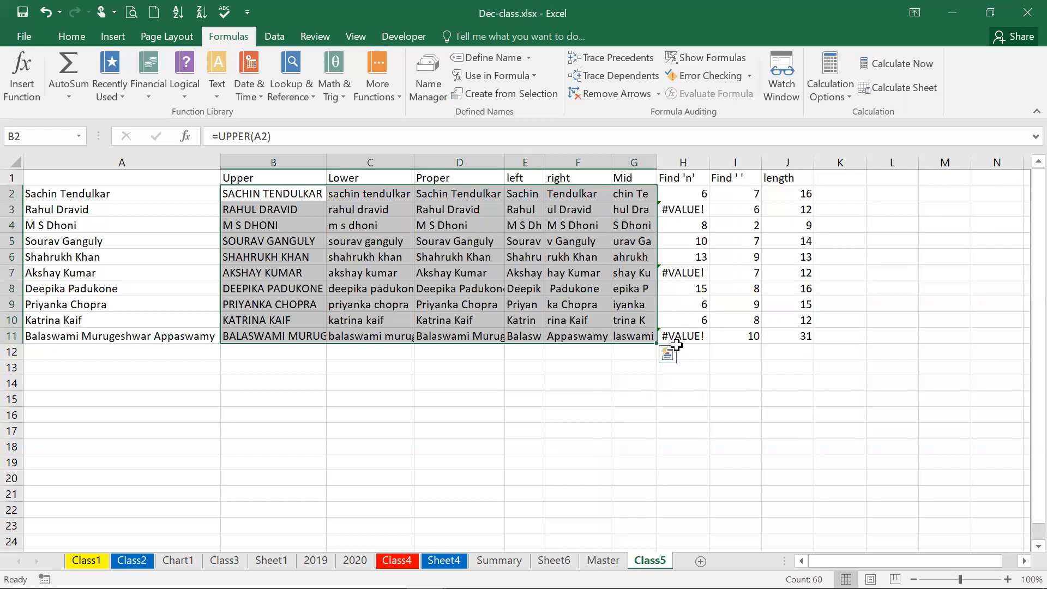
click(622, 397)
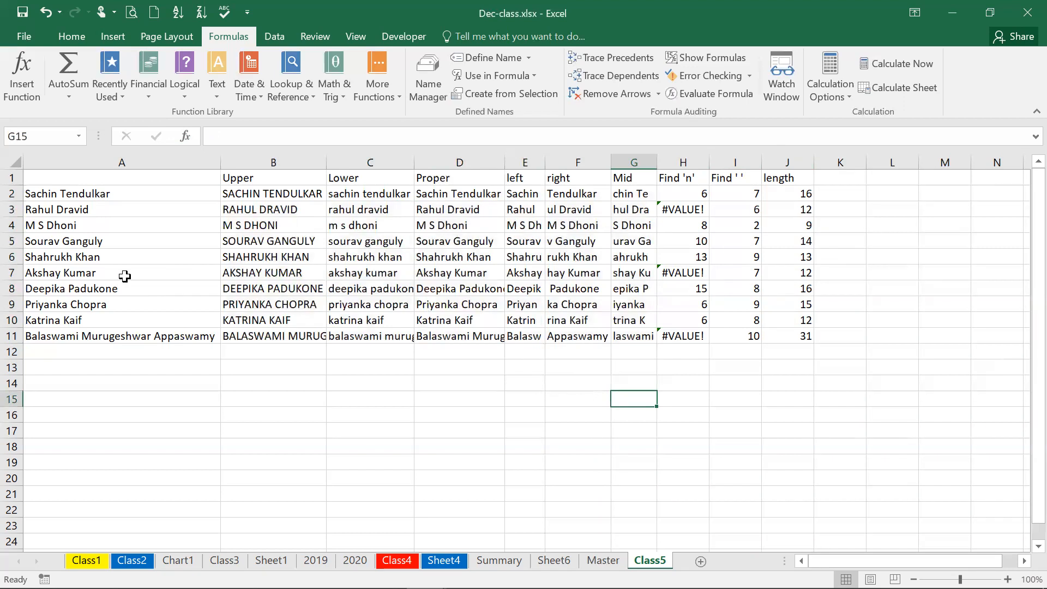
click(96, 194)
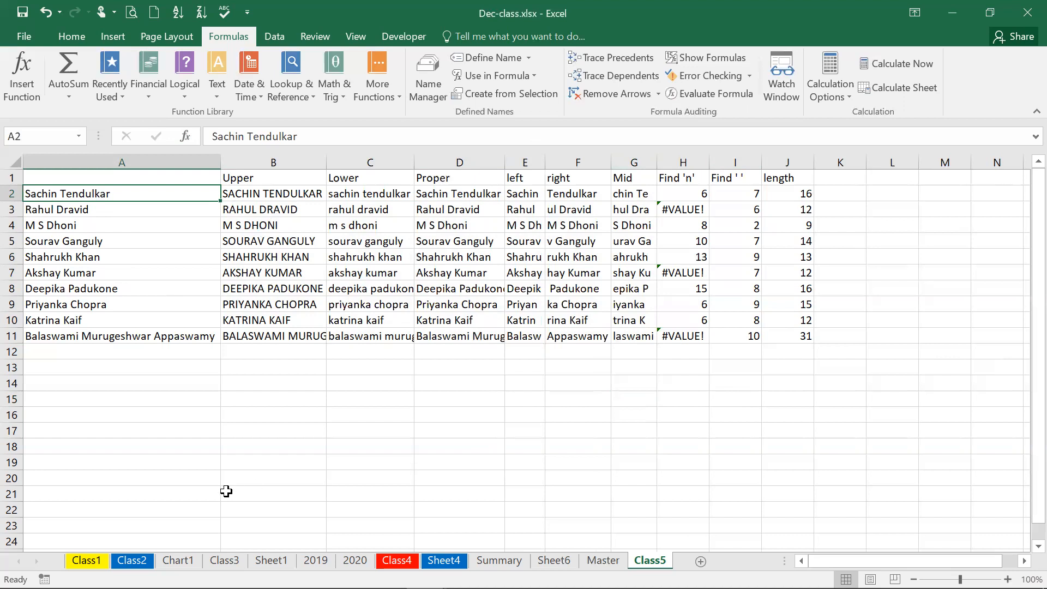
click(879, 523)
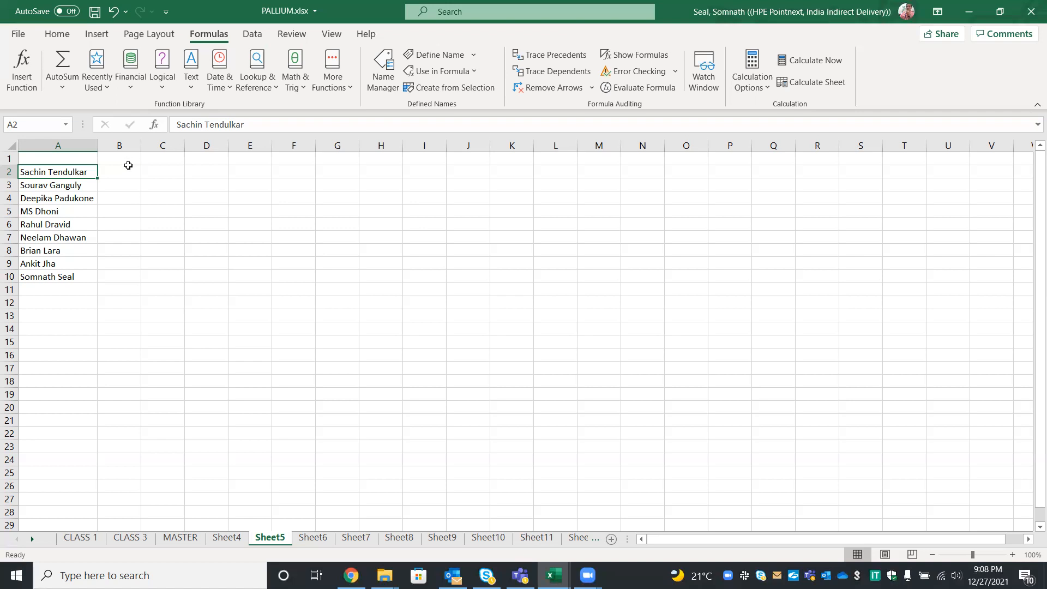
Step: Enter the heading FIRST in cell B1 of Sheet5 in the PALLIUM workbook and centre it
click(129, 169)
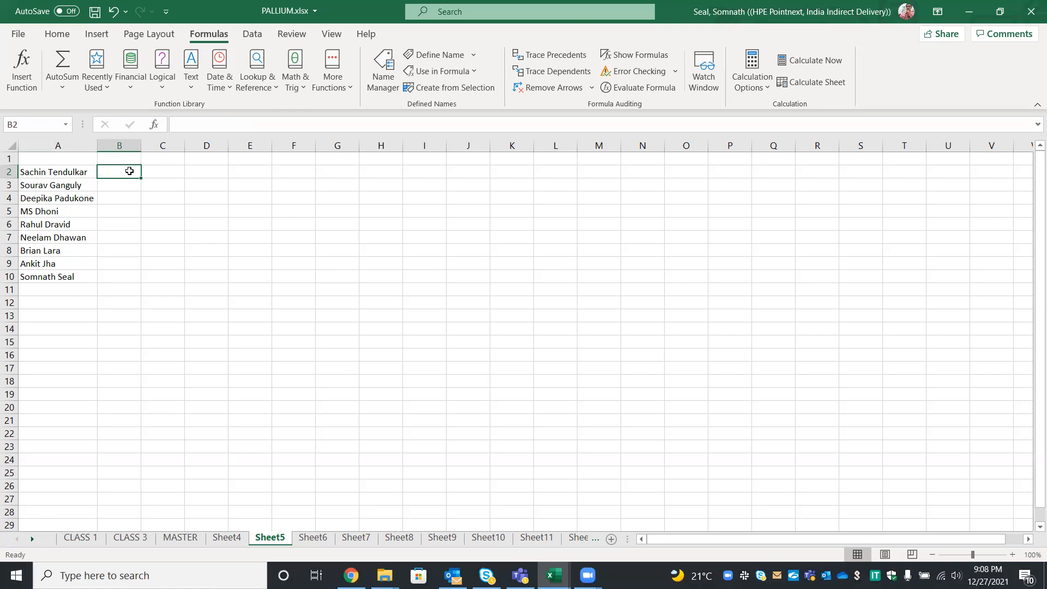
click(126, 156)
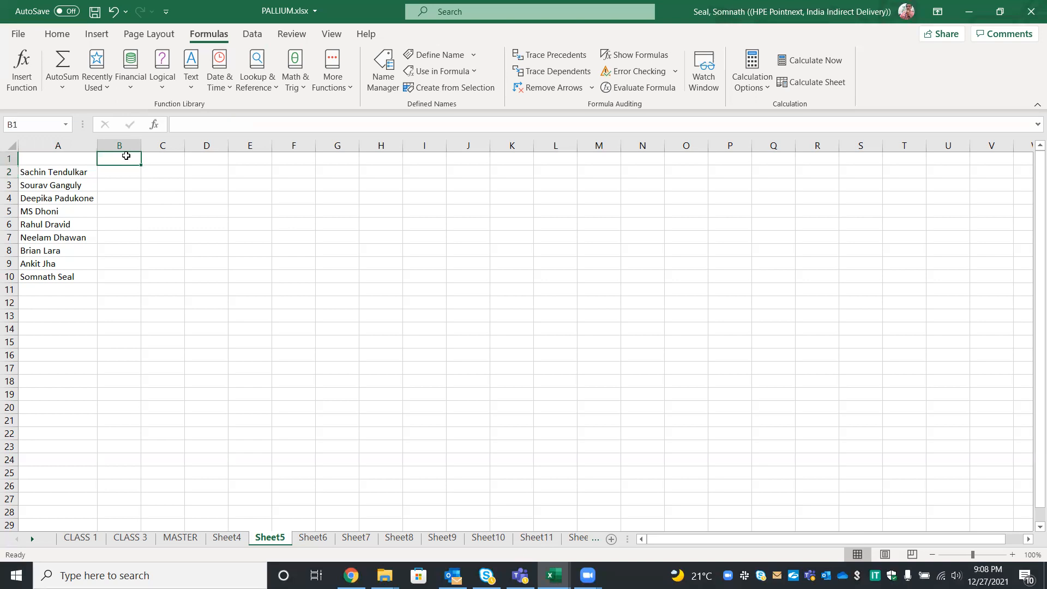
text(FIRST)
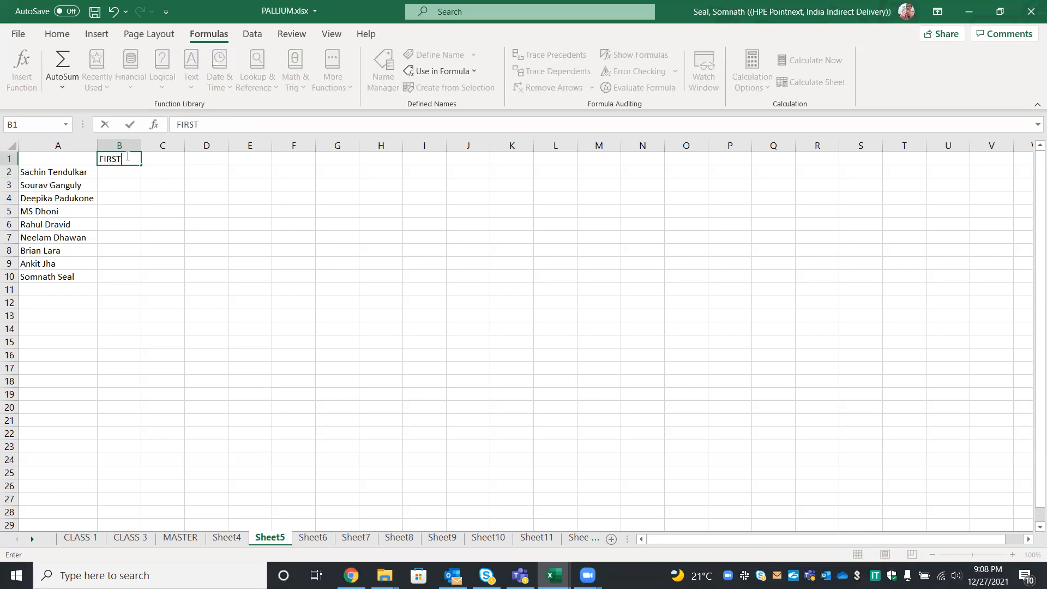
click(206, 215)
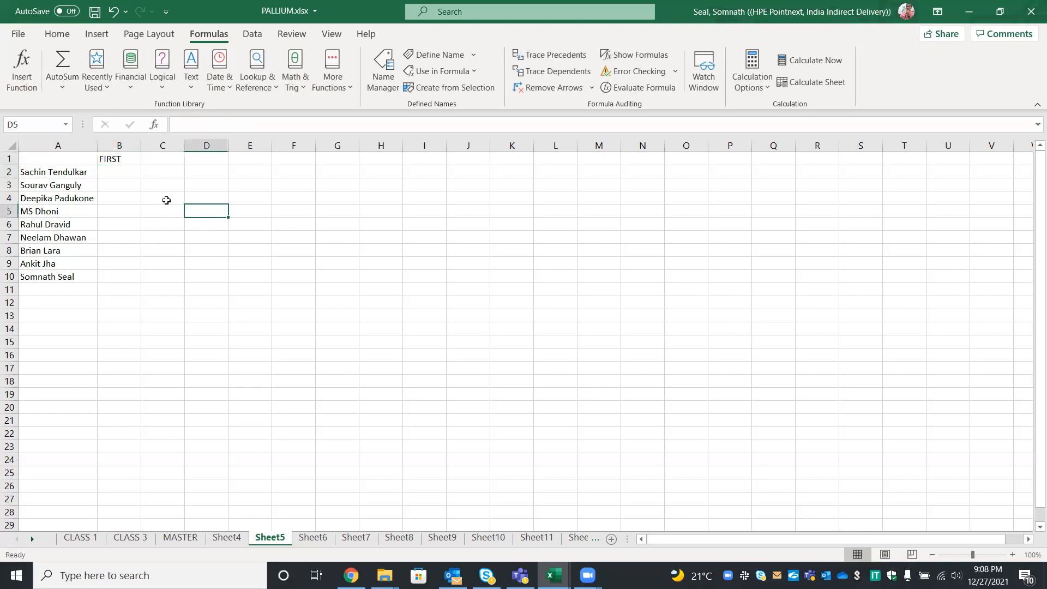
click(126, 158)
click(57, 34)
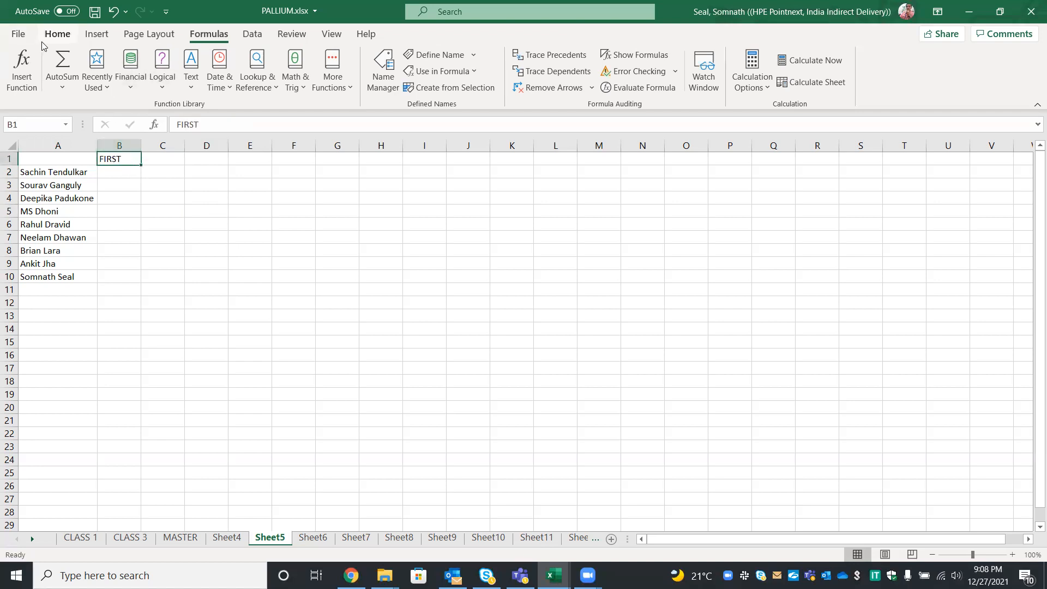
click(293, 81)
click(123, 173)
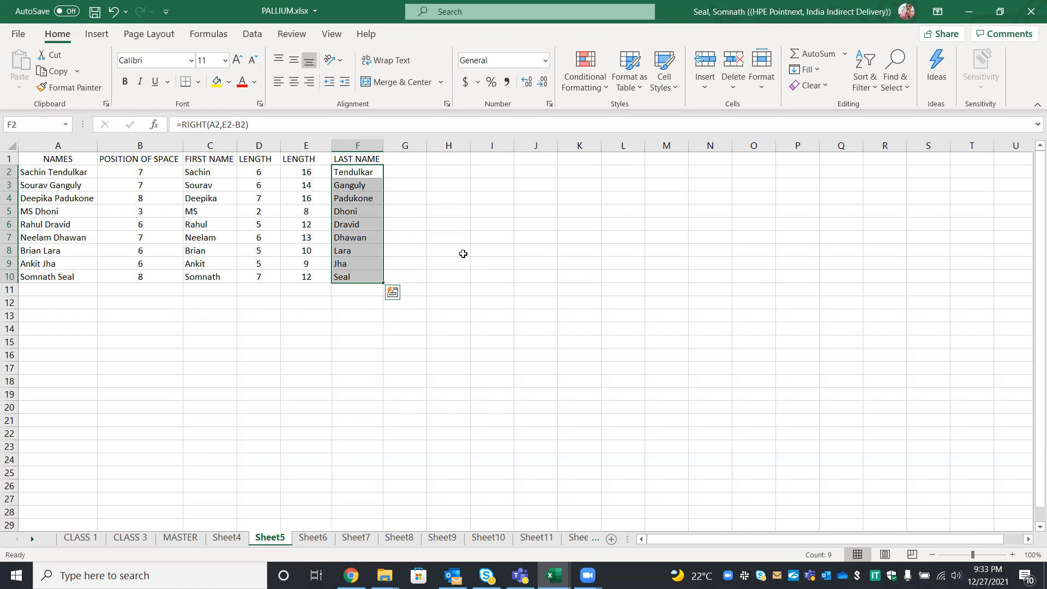
Step: Review the last-name RIGHT formula in F2 against the full name in A2 and the LEN formula in E2, and check the results in F2:F10
click(366, 171)
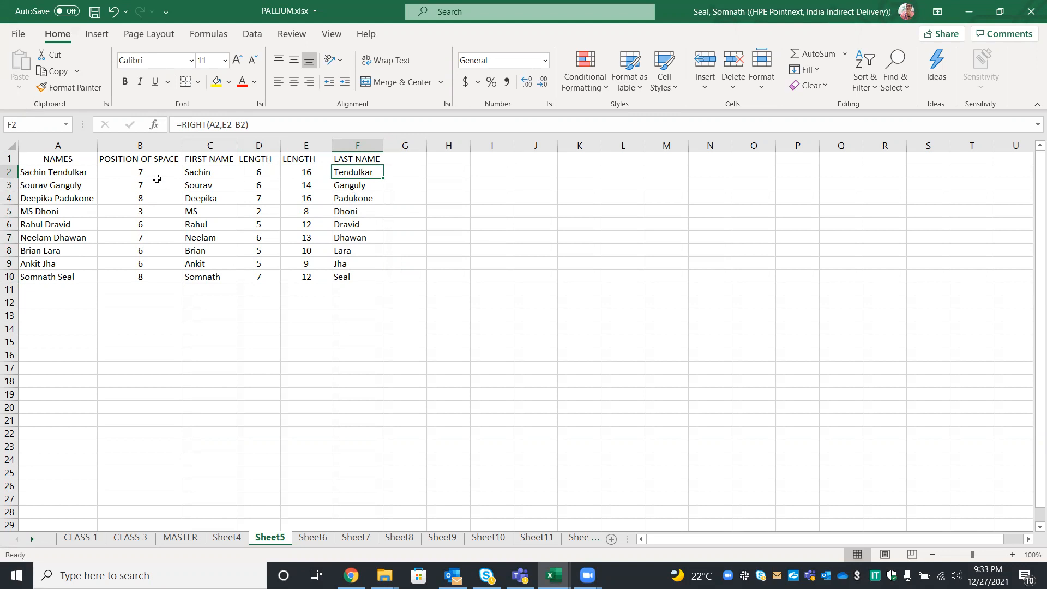
click(56, 174)
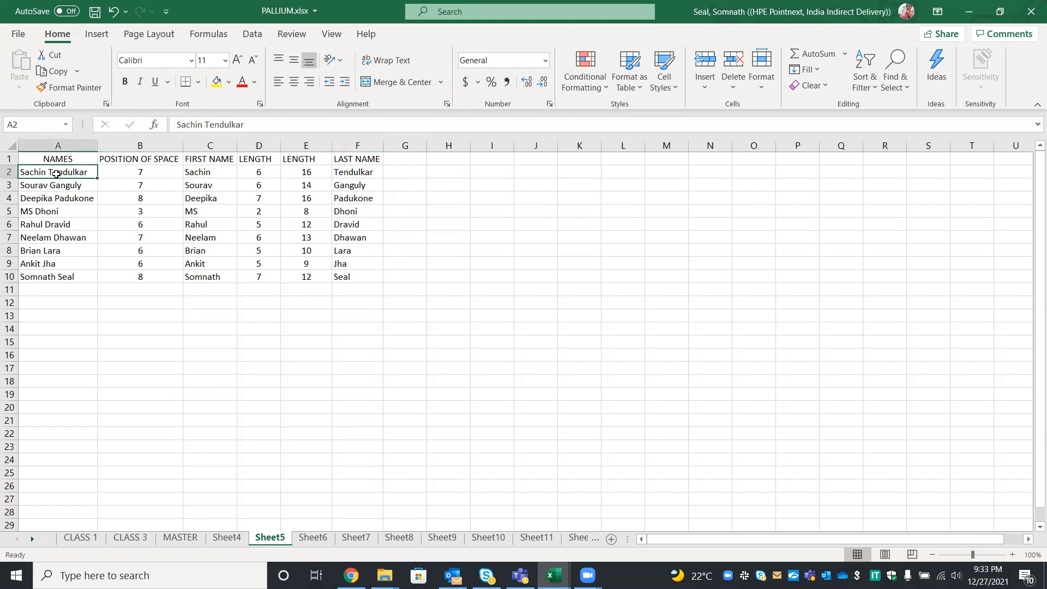
click(369, 172)
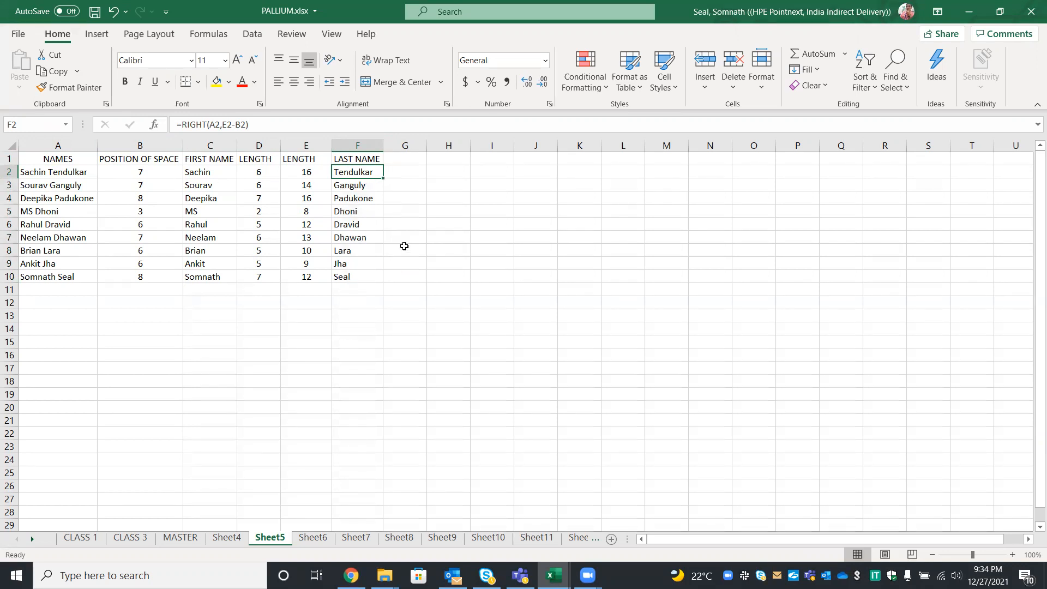
click(520, 251)
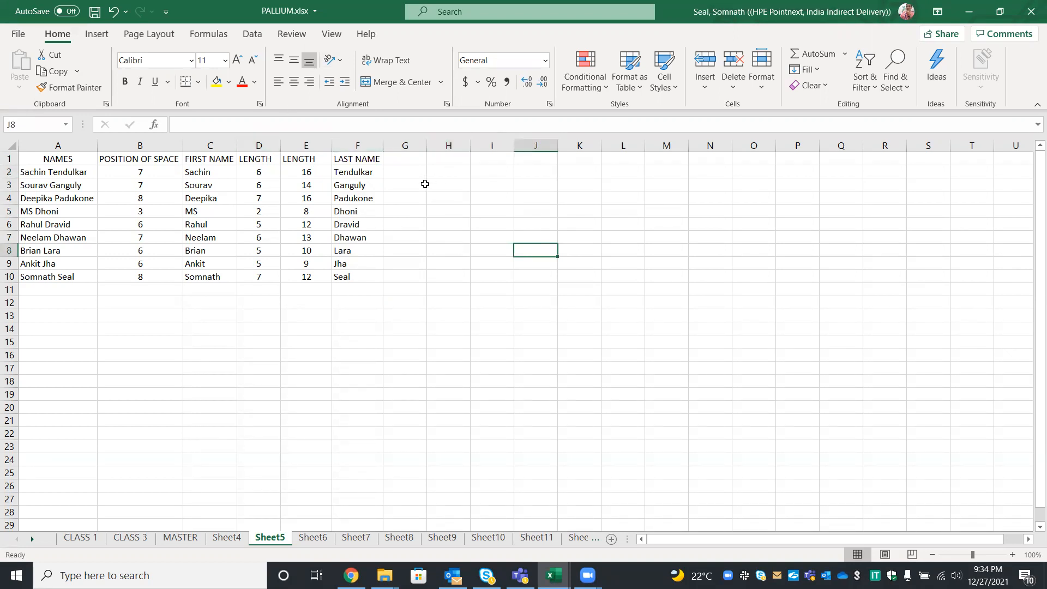
click(319, 171)
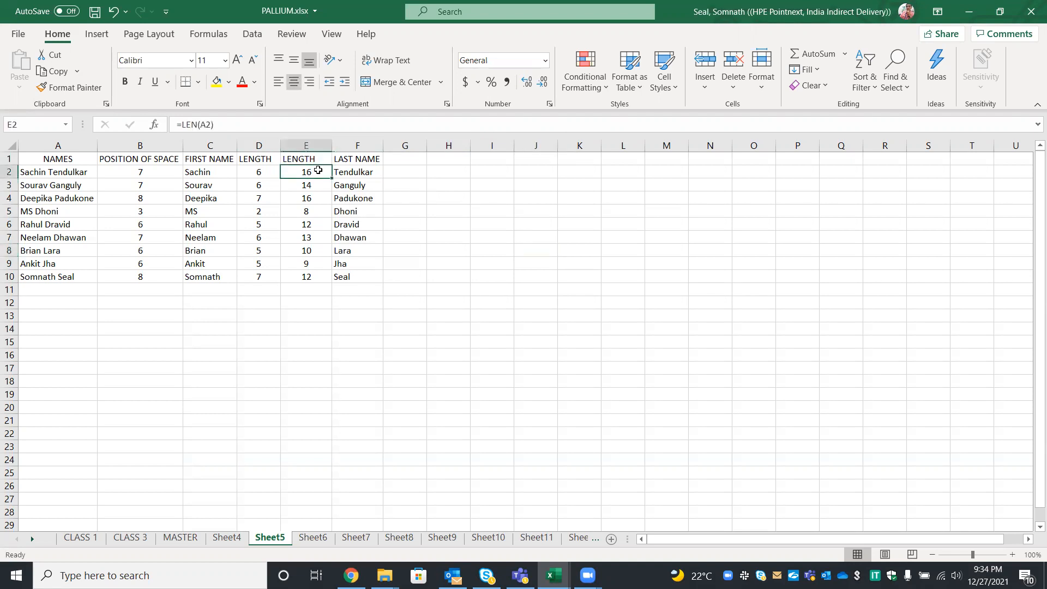
click(370, 170)
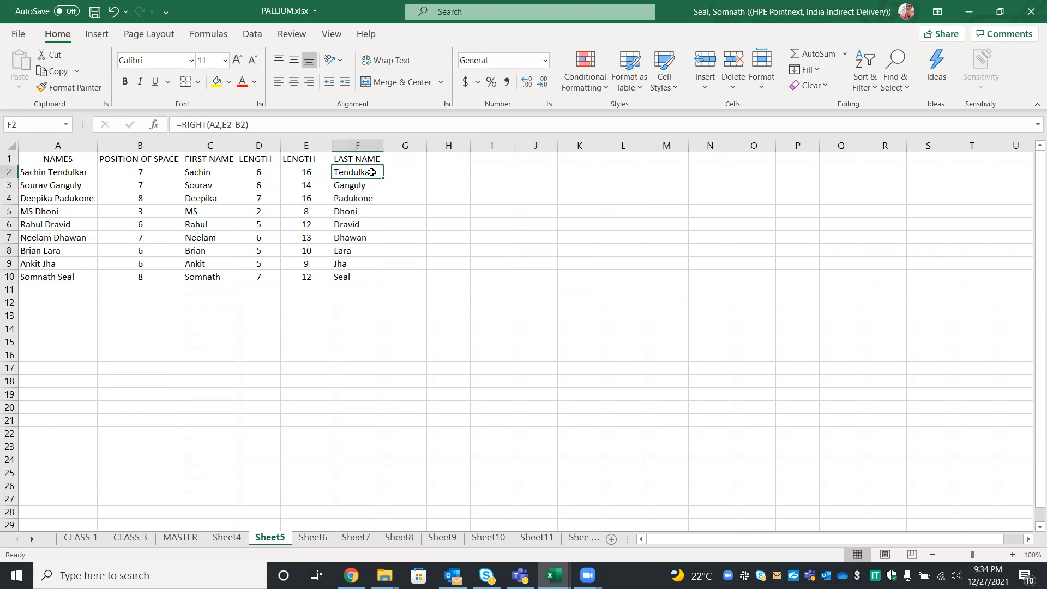
drag(371, 176, 366, 278)
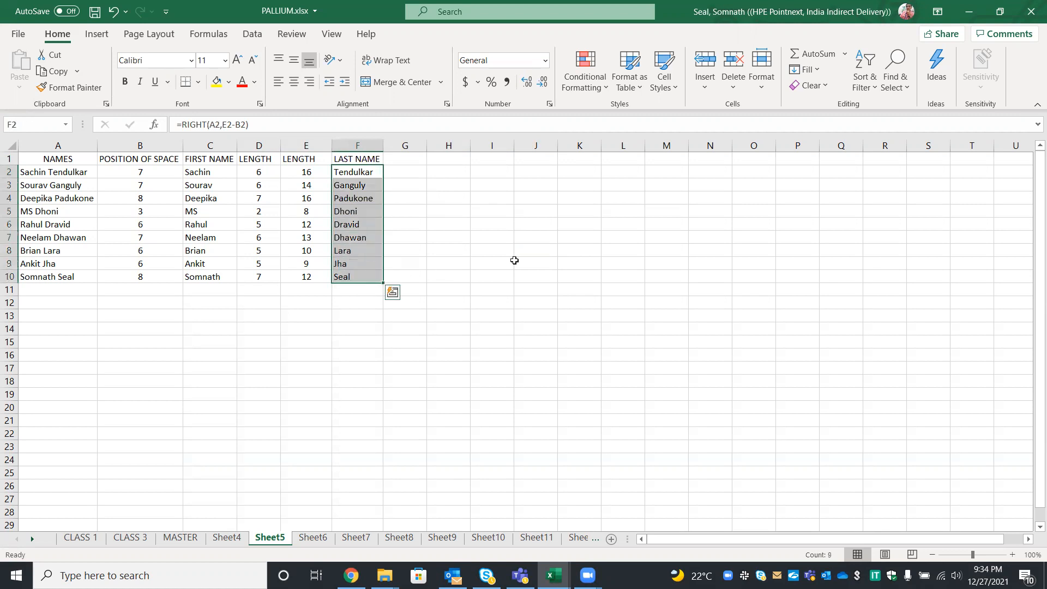
click(550, 253)
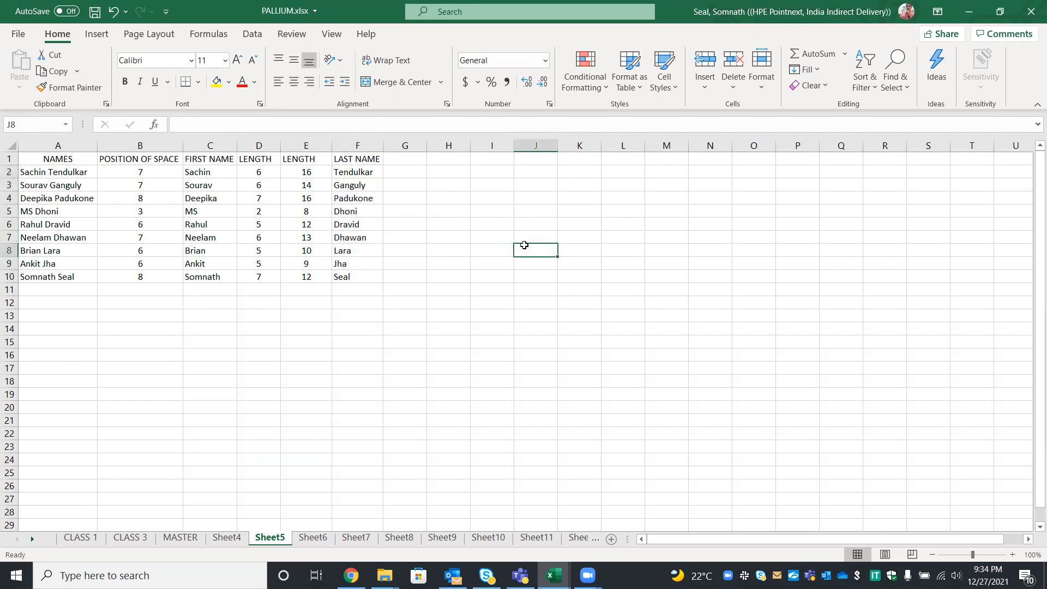
click(433, 185)
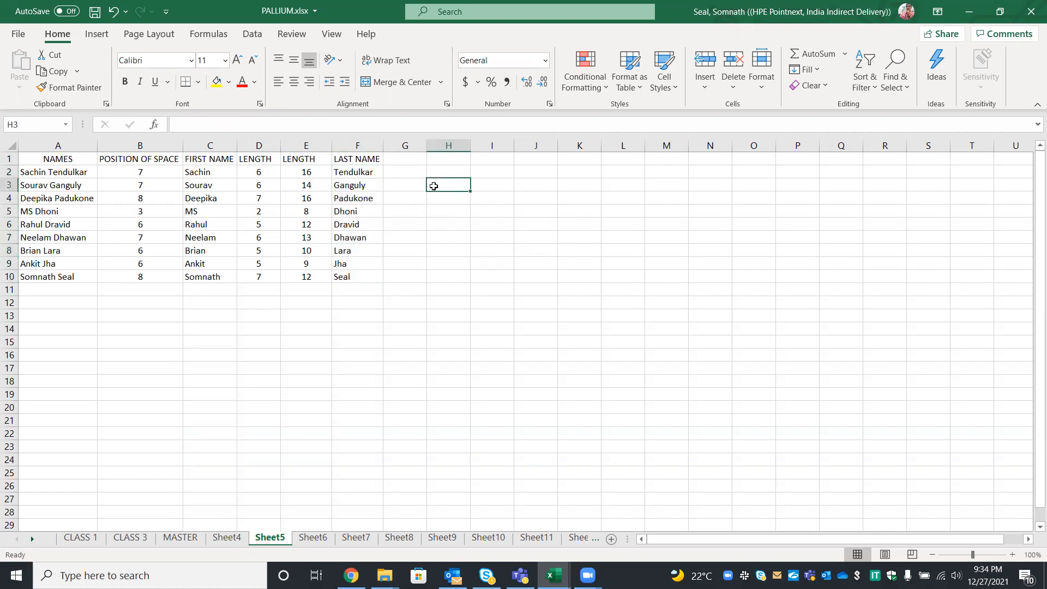
click(375, 171)
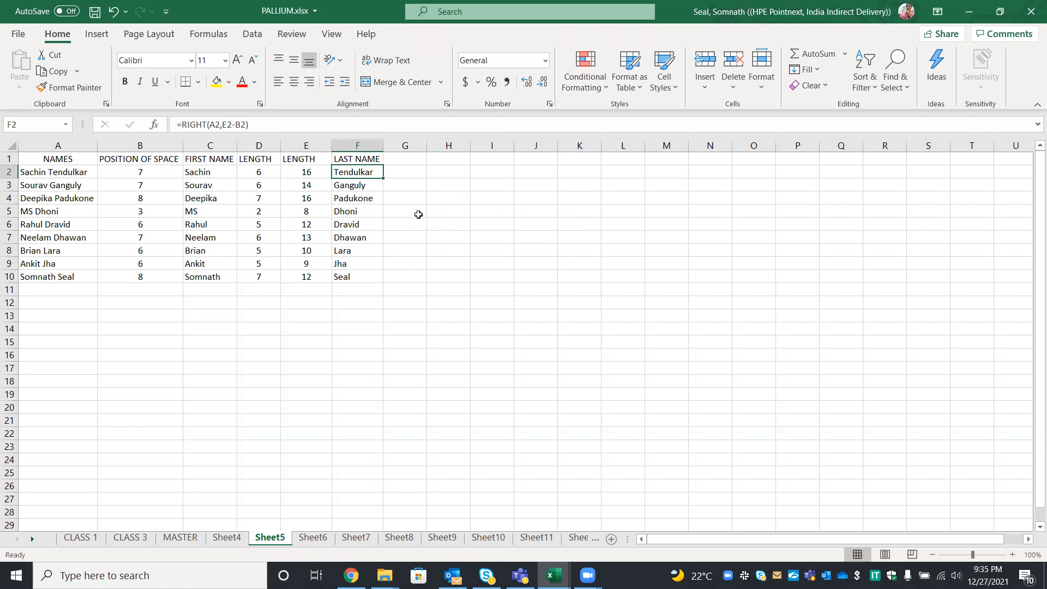
click(236, 539)
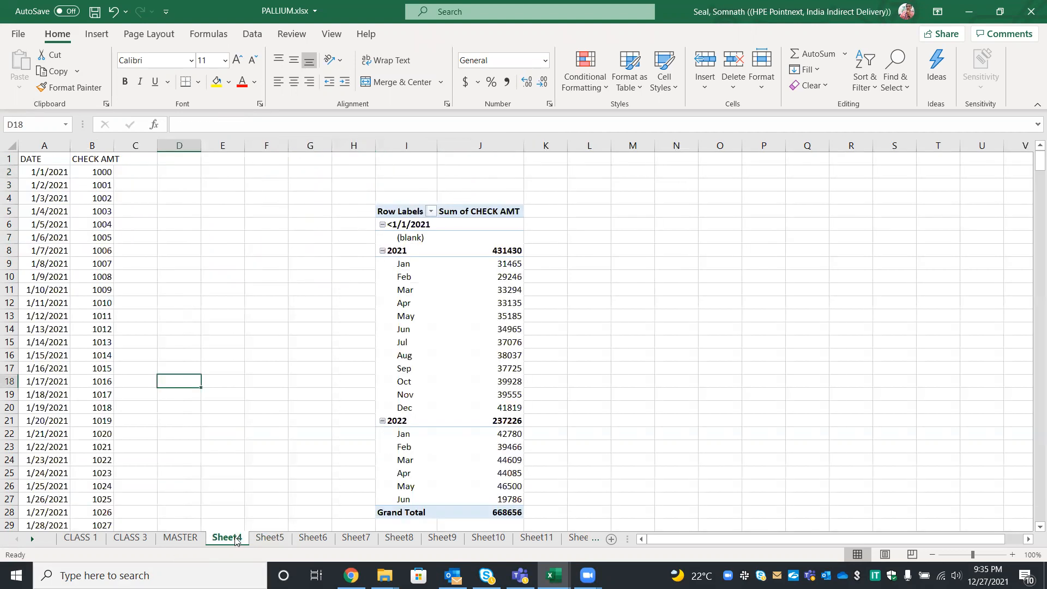
click(170, 542)
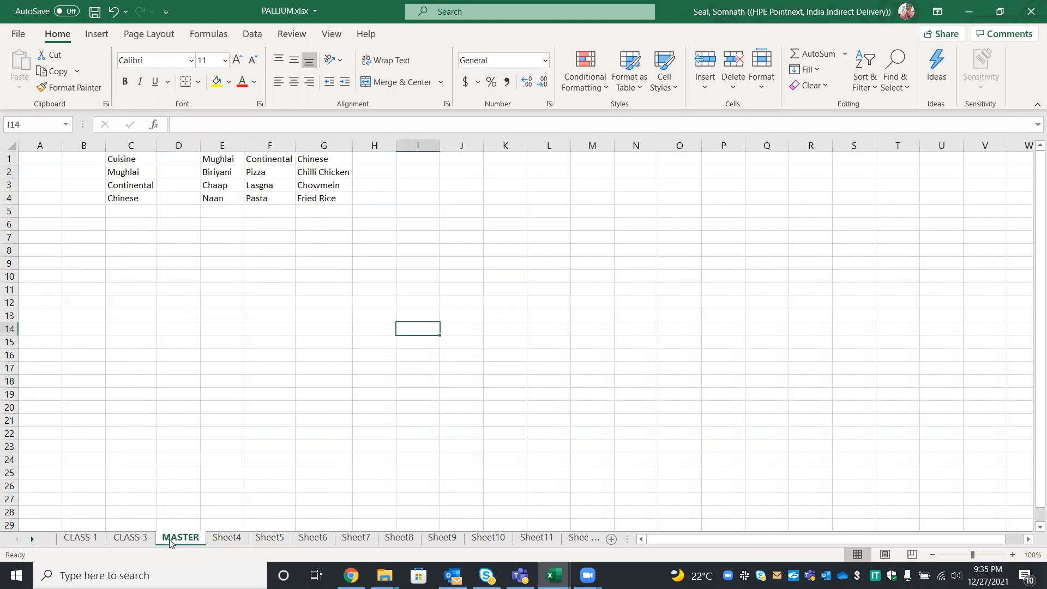
click(227, 539)
click(262, 539)
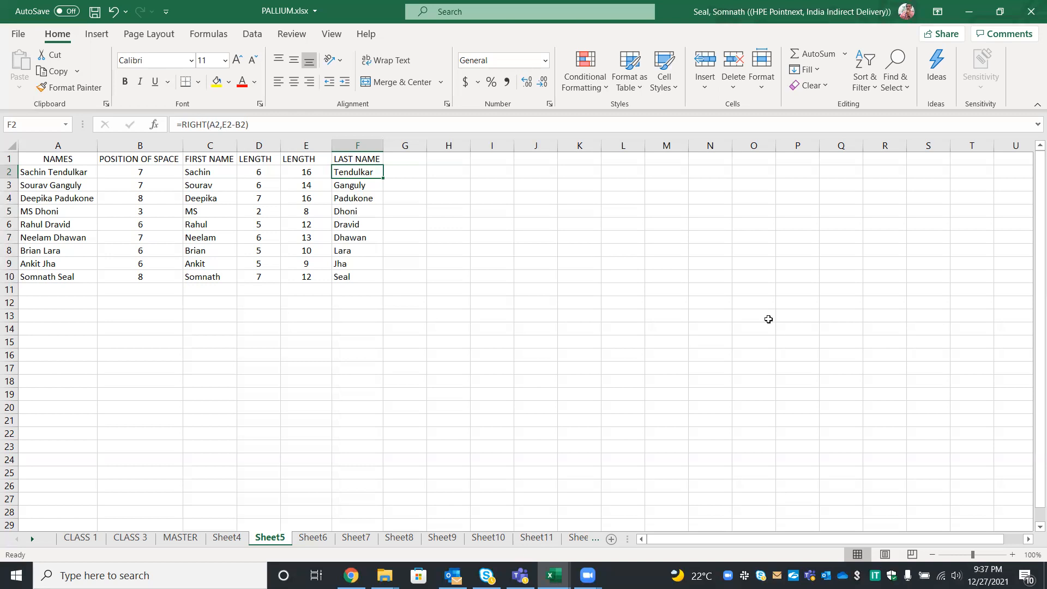
click(493, 278)
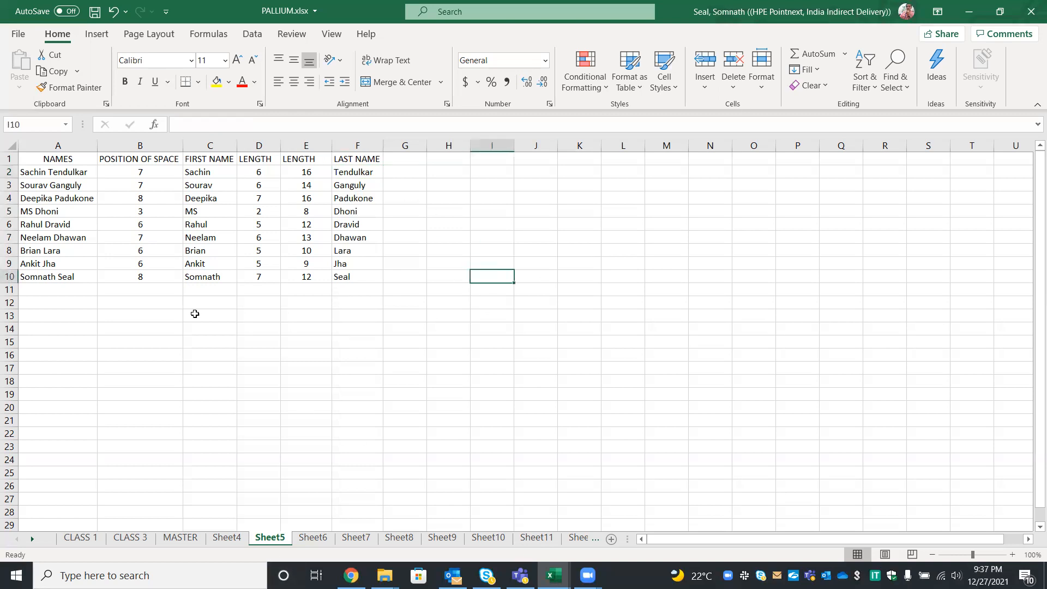
Step: Check the name-splitting table in A1:F10 on Sheet5 and save the PALLIUM workbook
drag(359, 163, 69, 276)
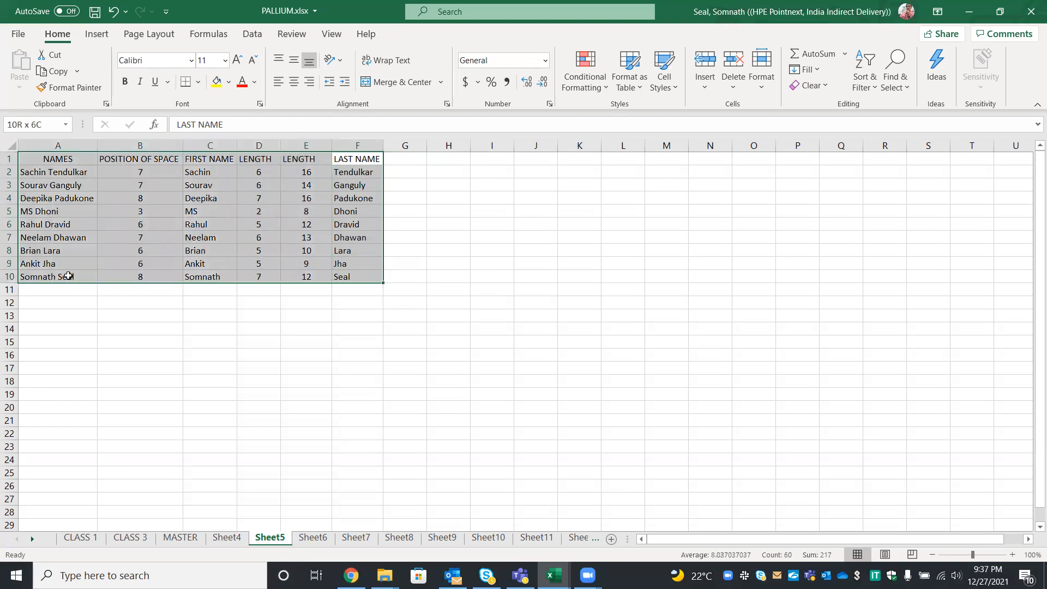
click(314, 315)
click(94, 15)
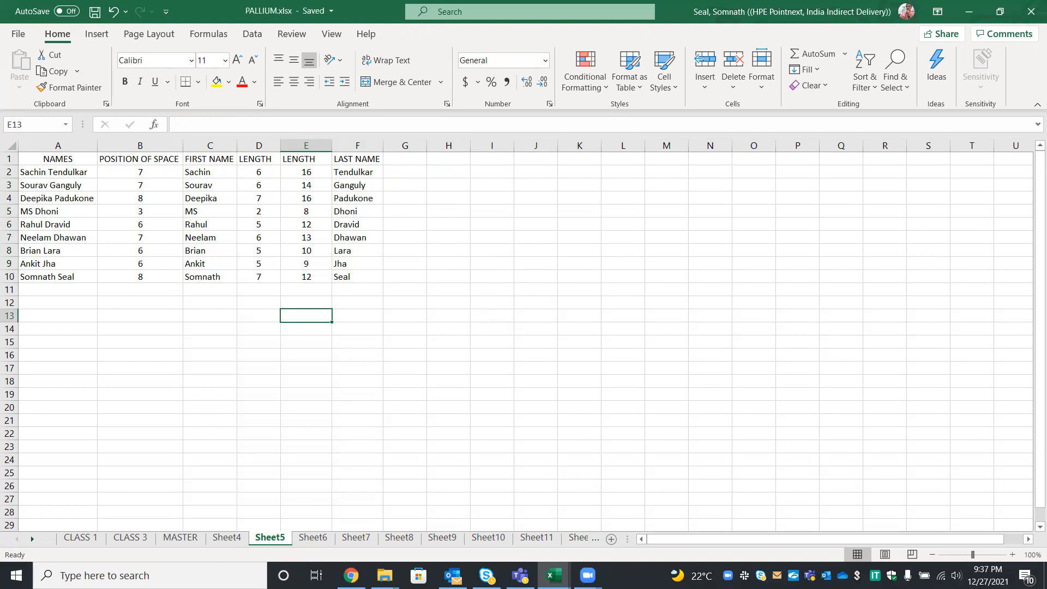
click(453, 575)
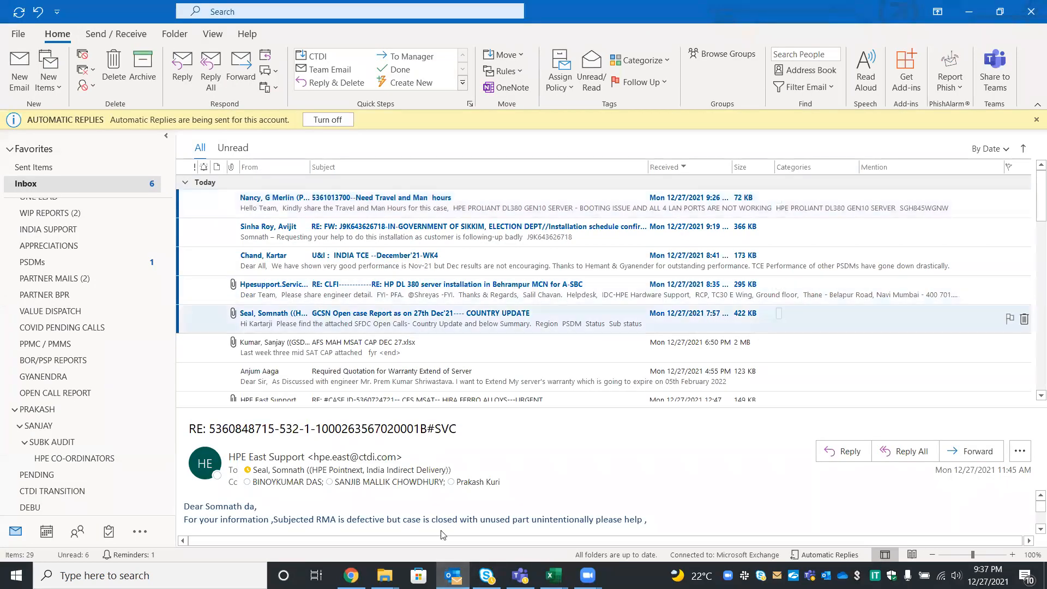
mouse_move(553, 575)
click(604, 543)
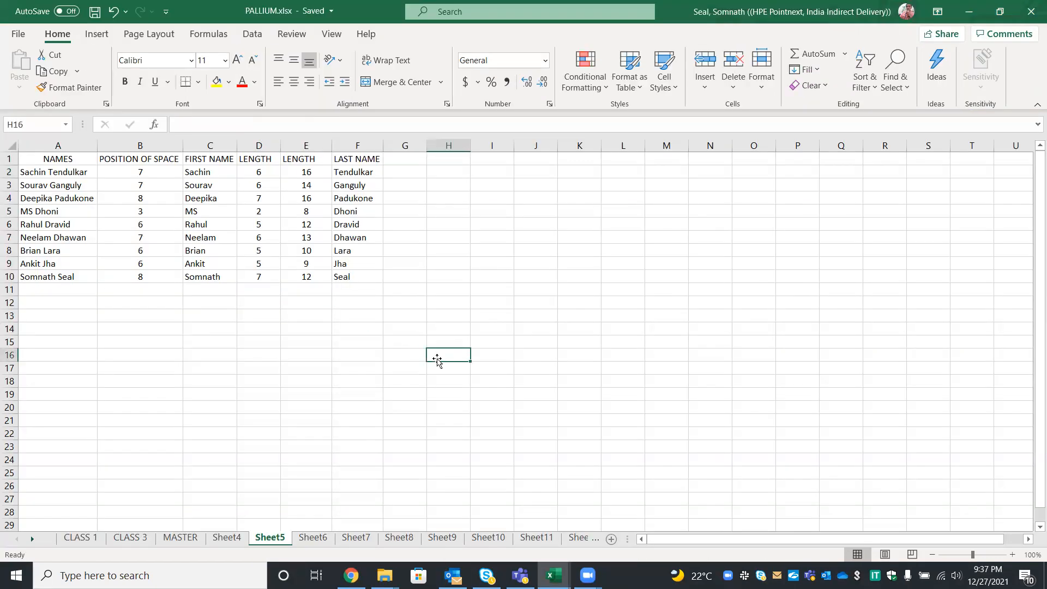
click(587, 575)
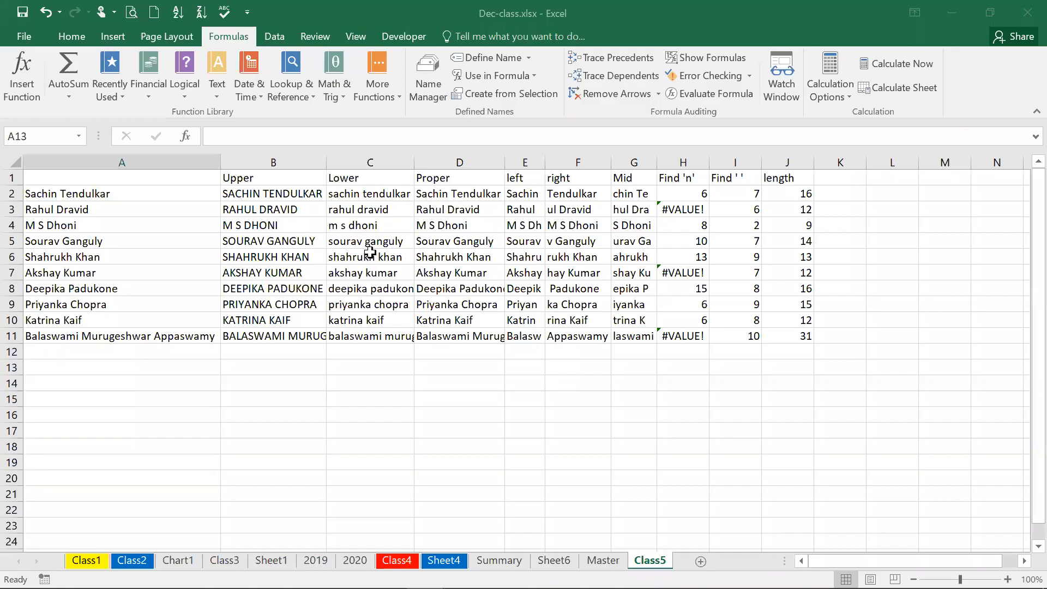
Step: Enter the formula =TODAY() in cell A14 of the Class5 sheet in the Dec-class workbook
click(370, 254)
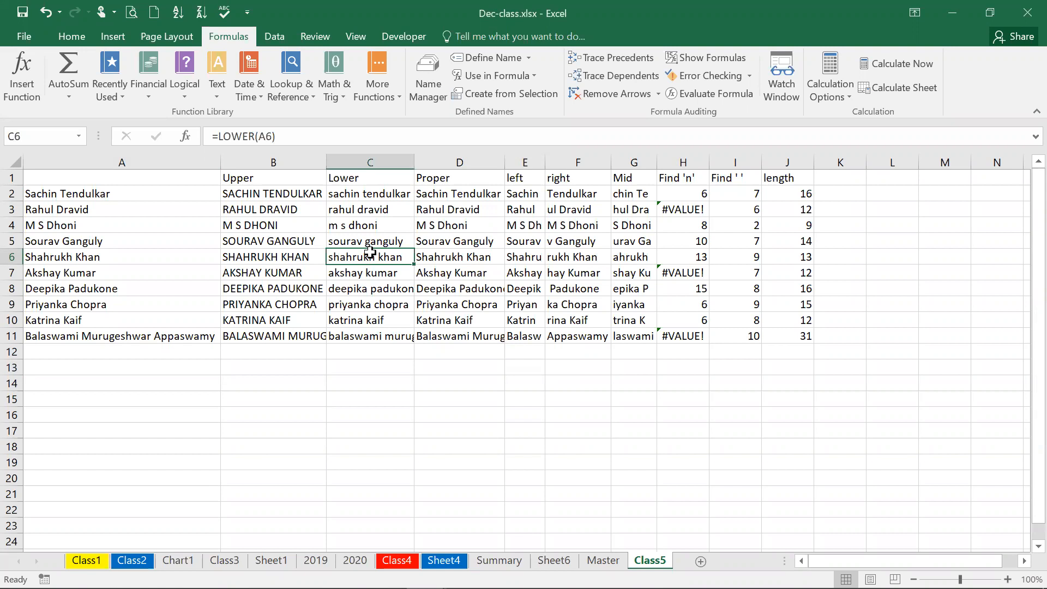
click(146, 378)
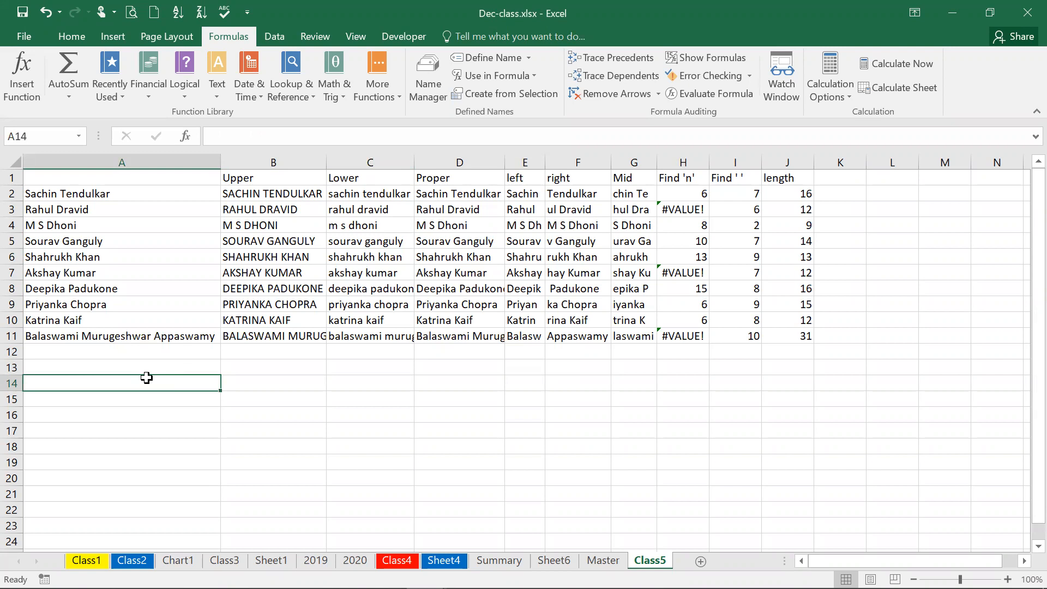
text(=)
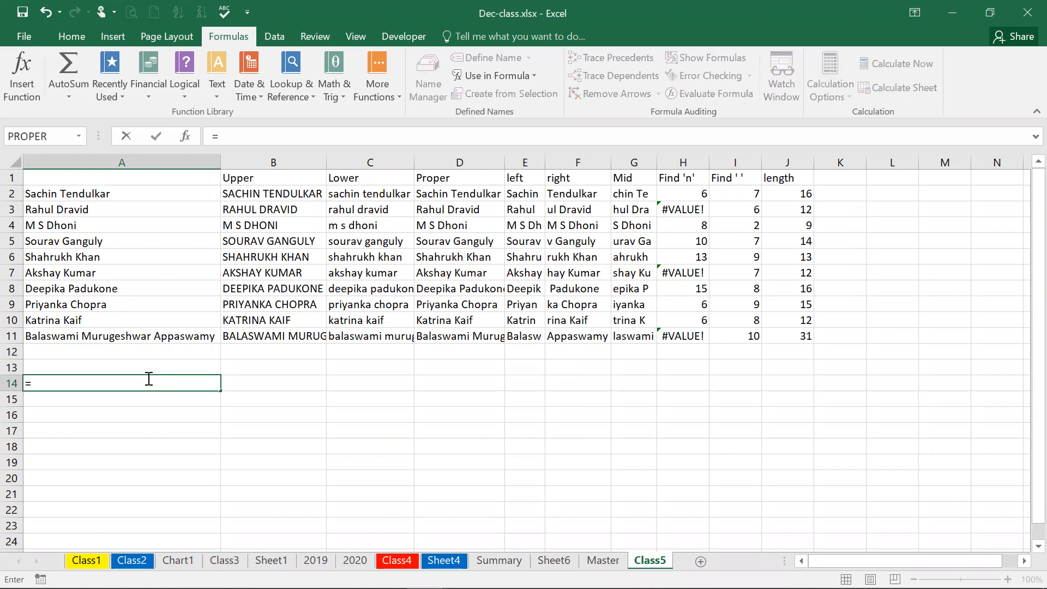
text(tod)
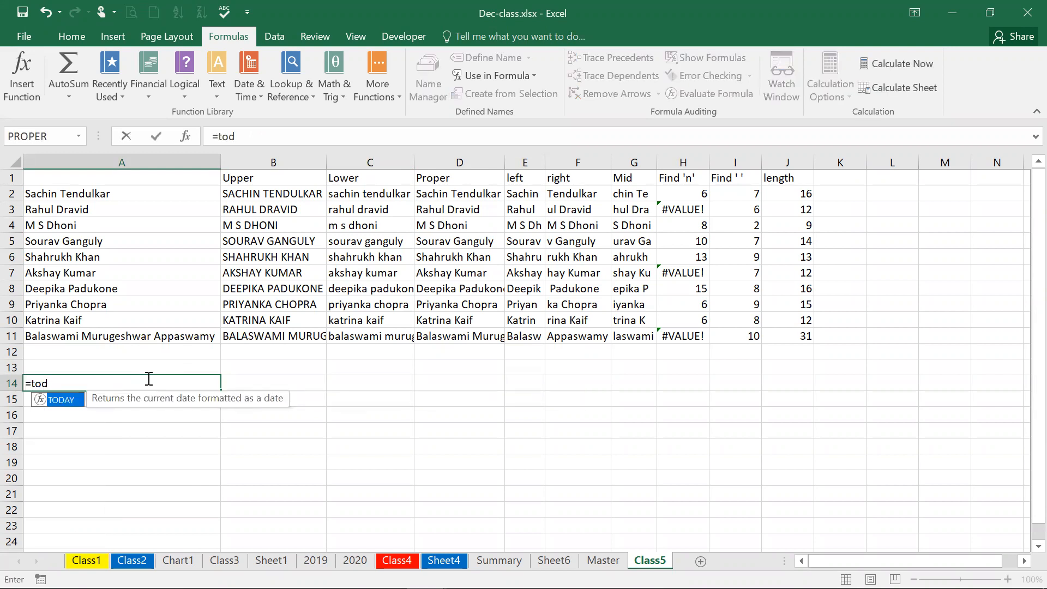
double_click(59, 400)
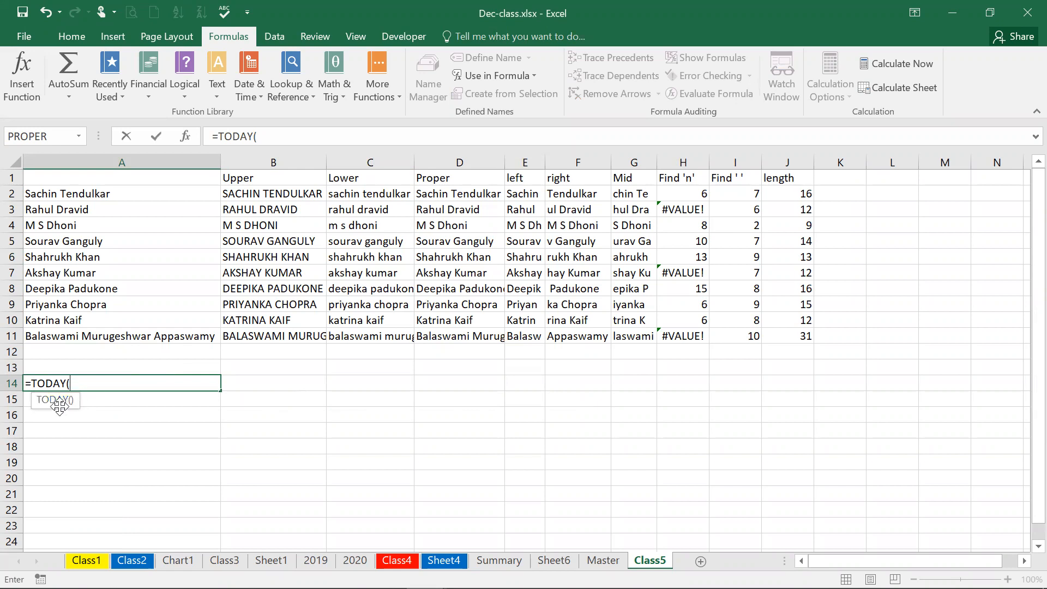
text())
key(Return)
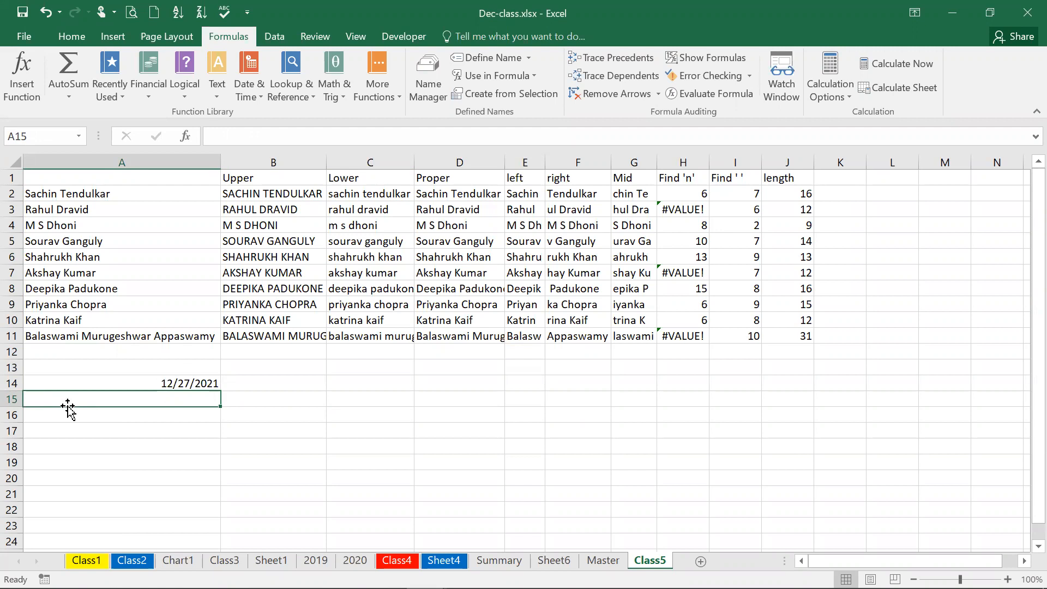
Step: Enter the headings today in cell A13 and date and time in cell B13 of the Class5 sheet
key(Up)
key(Up)
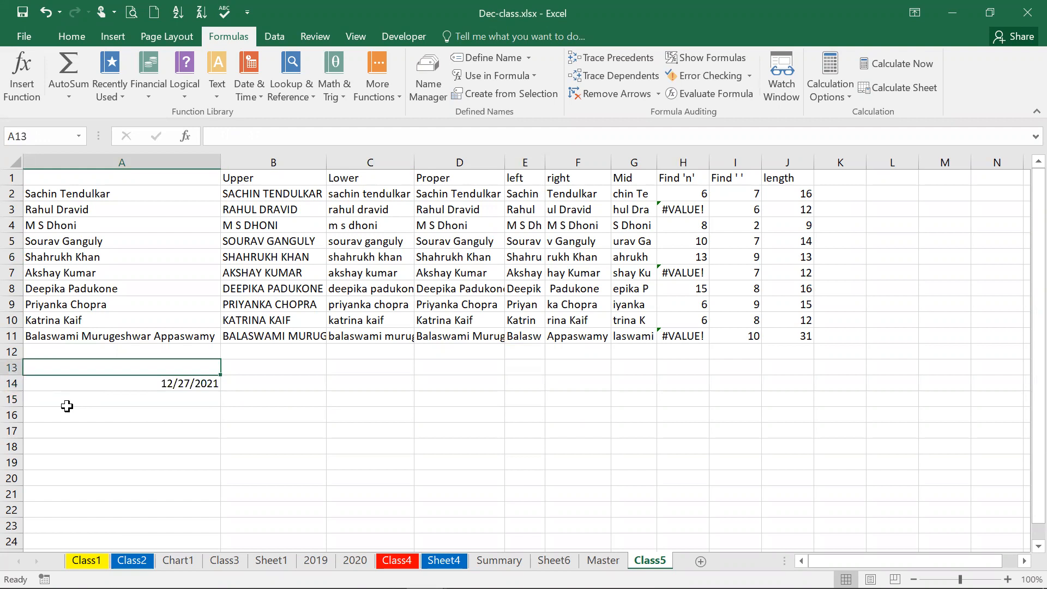
text(today)
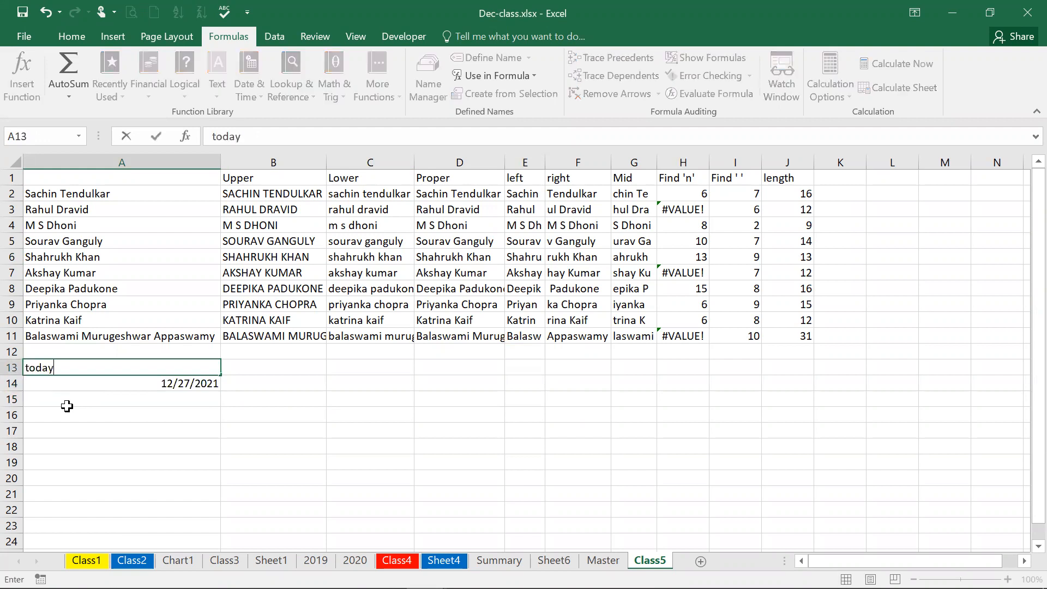
key(Tab)
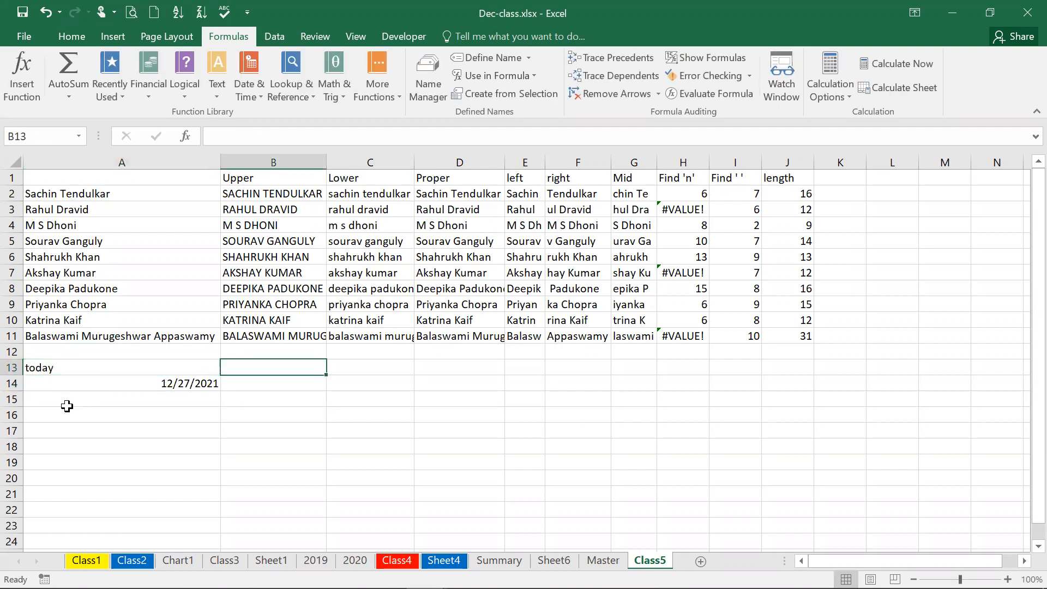
text(date and t)
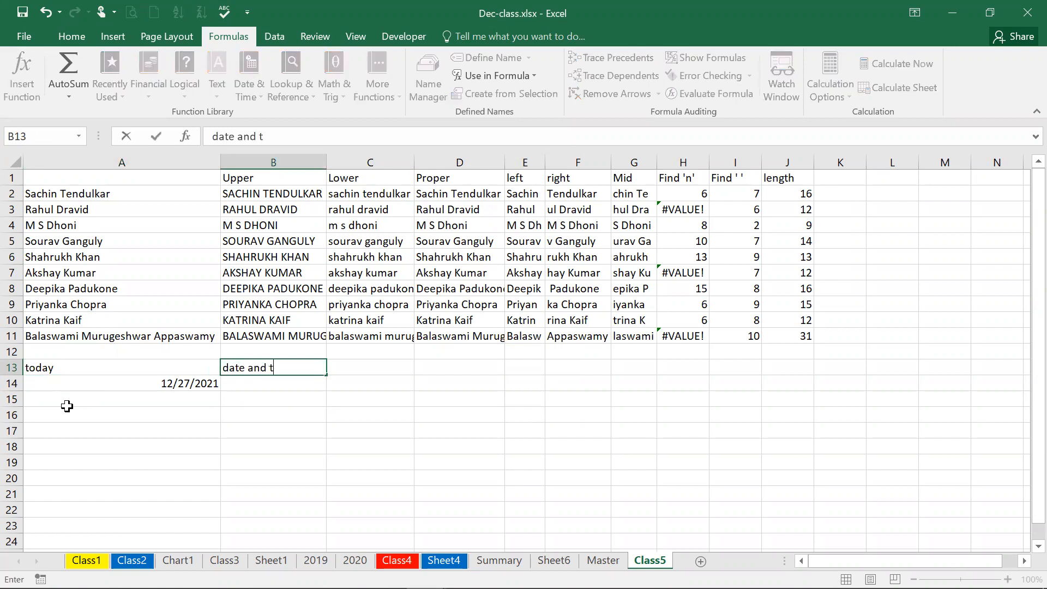
text(ime)
key(Return)
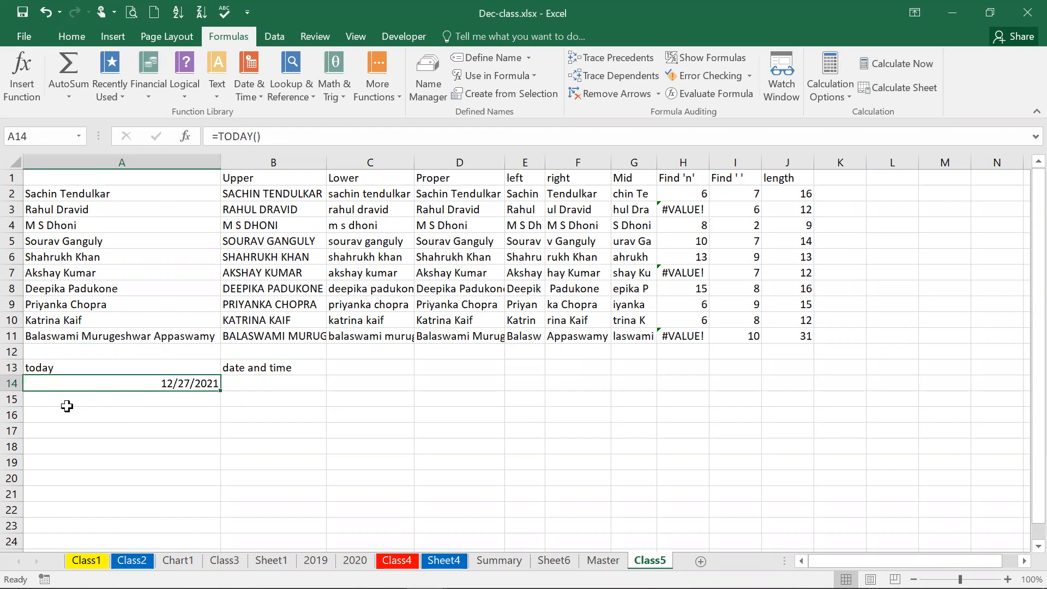
Step: Enter the formula =NOW() in cell B14 under the date and time heading
key(Right)
text(=)
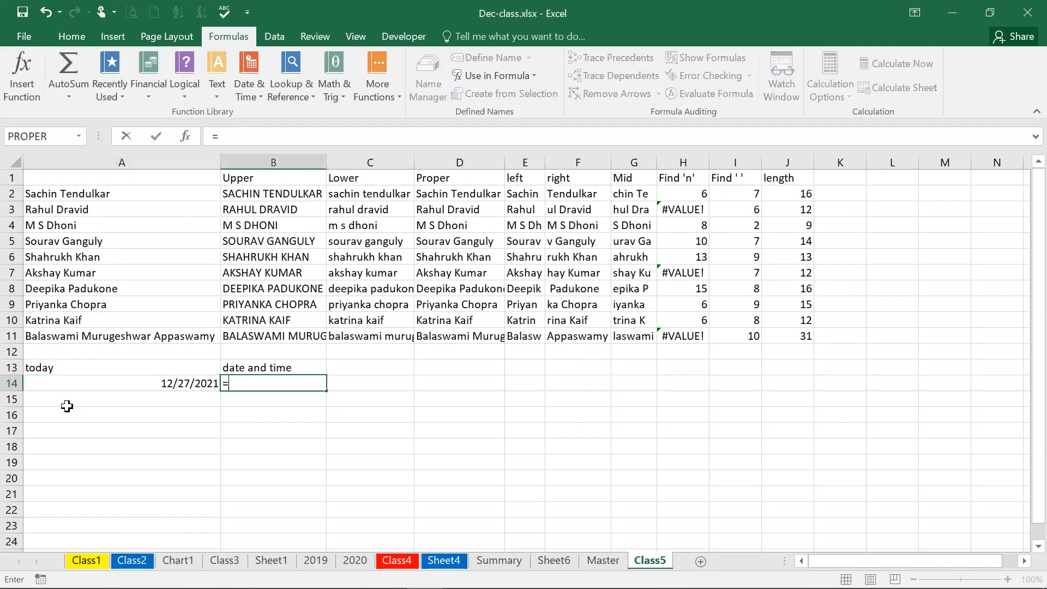
text(now)
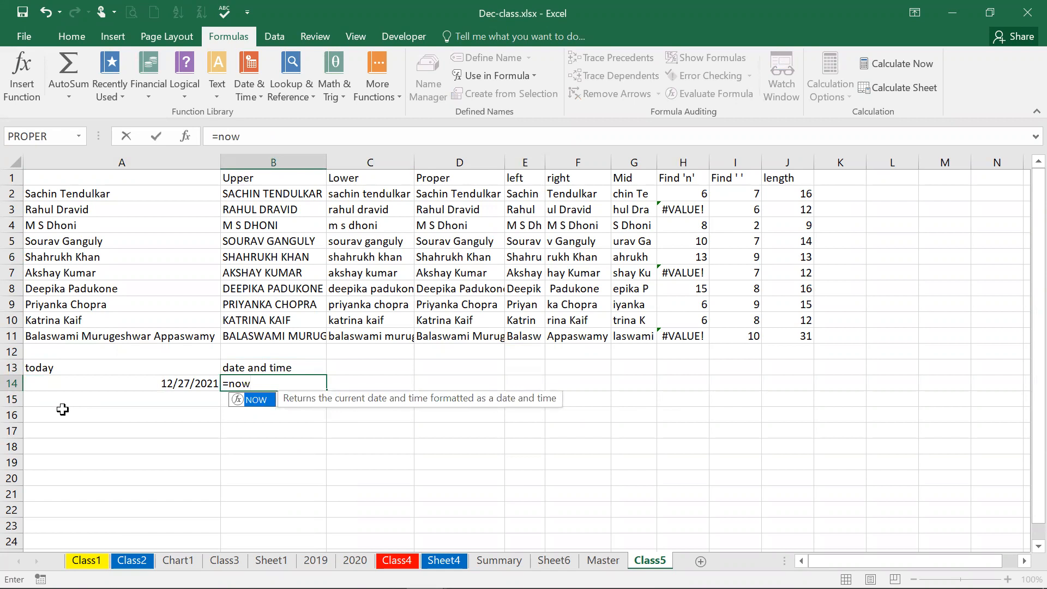
double_click(260, 401)
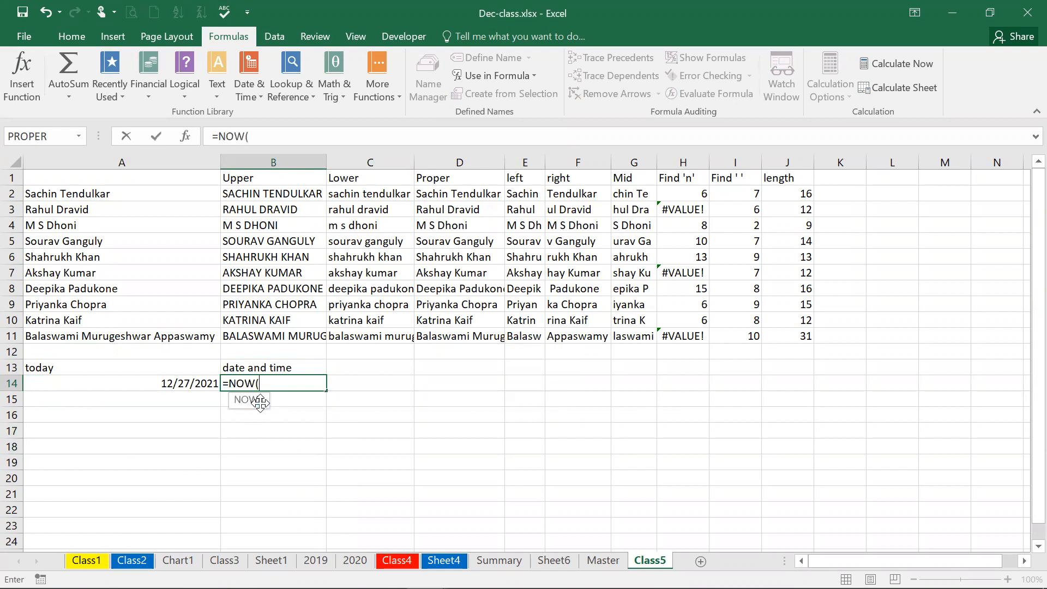
key(Return)
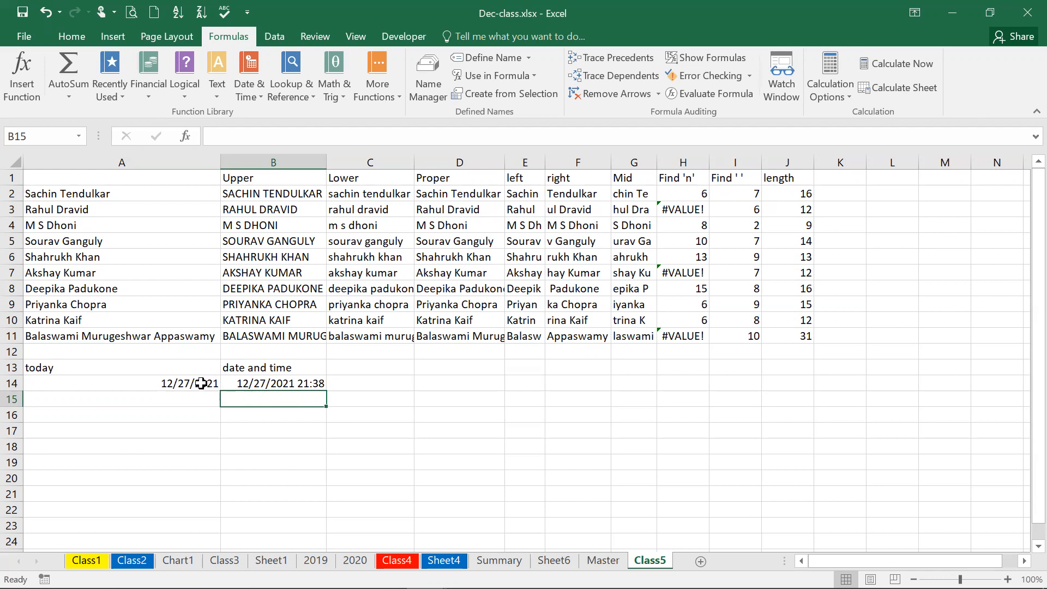
click(289, 382)
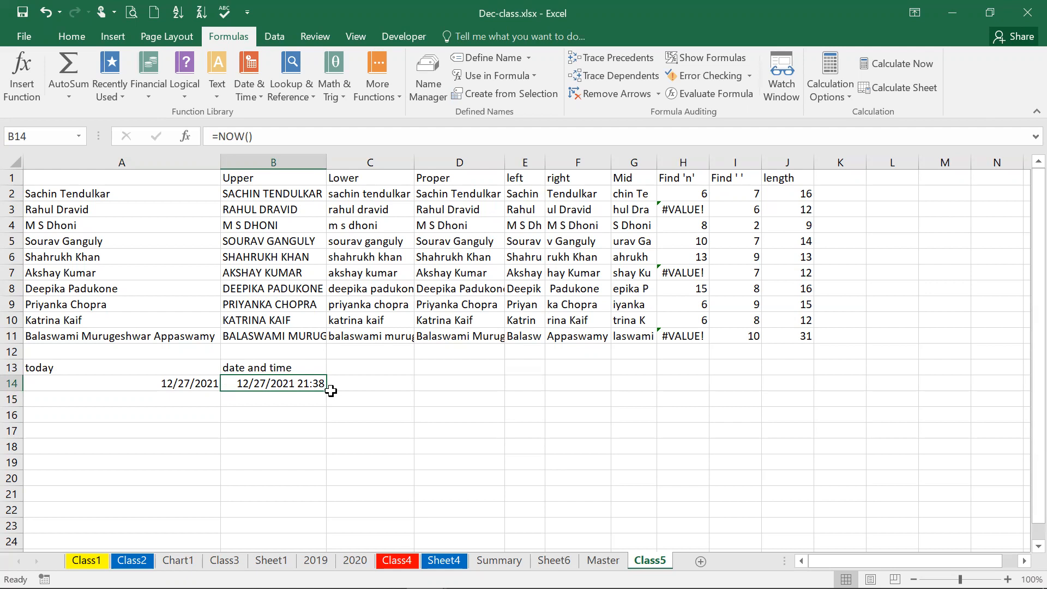
Step: Enter the date 1/1/1990 in cell D14, in the same row as today's date
key(Right)
key(Right)
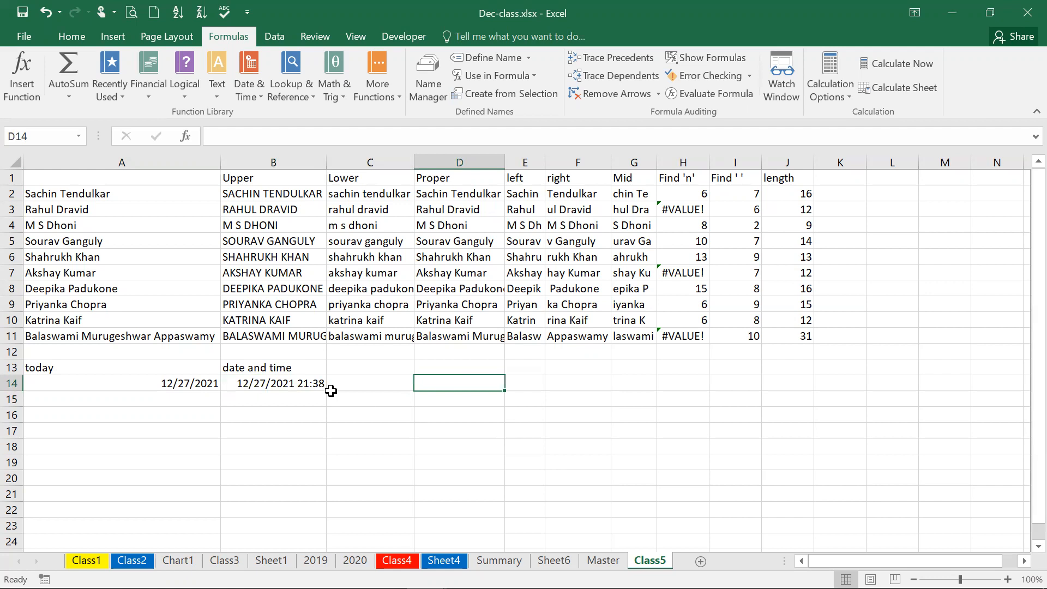
key(Up)
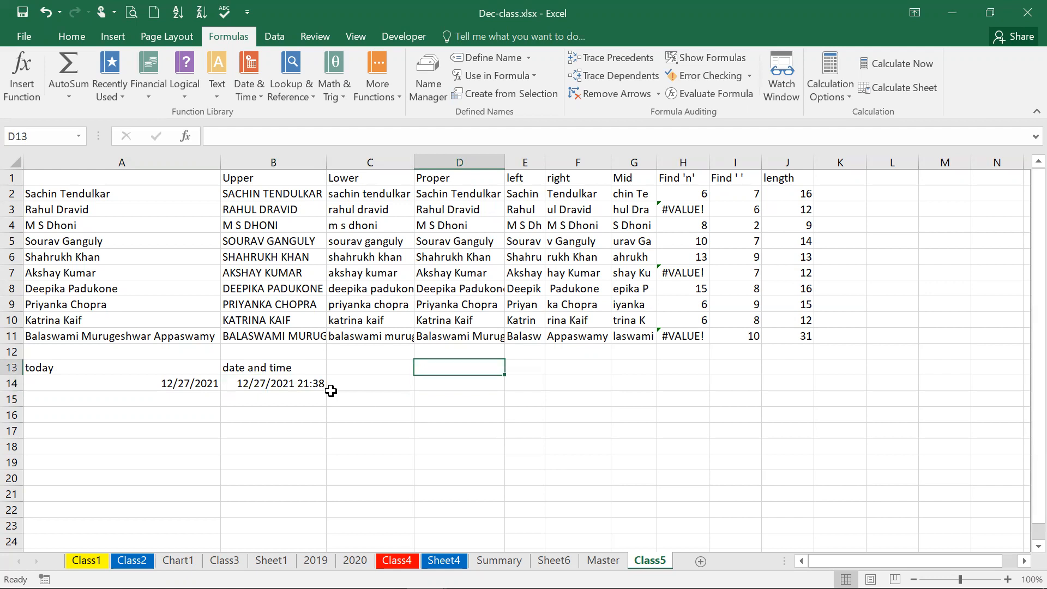
key(Down)
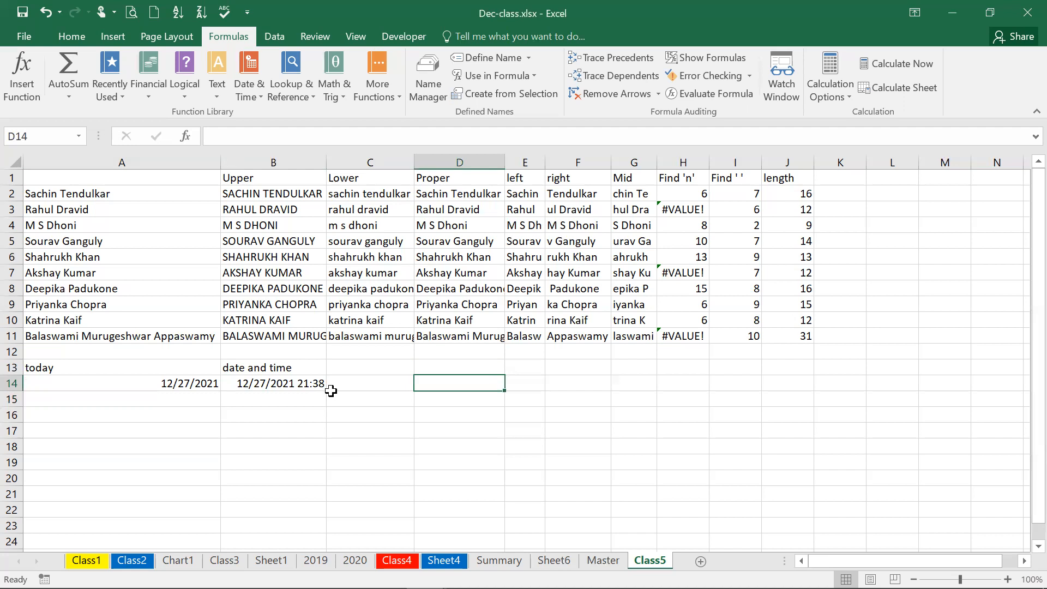
text(1)
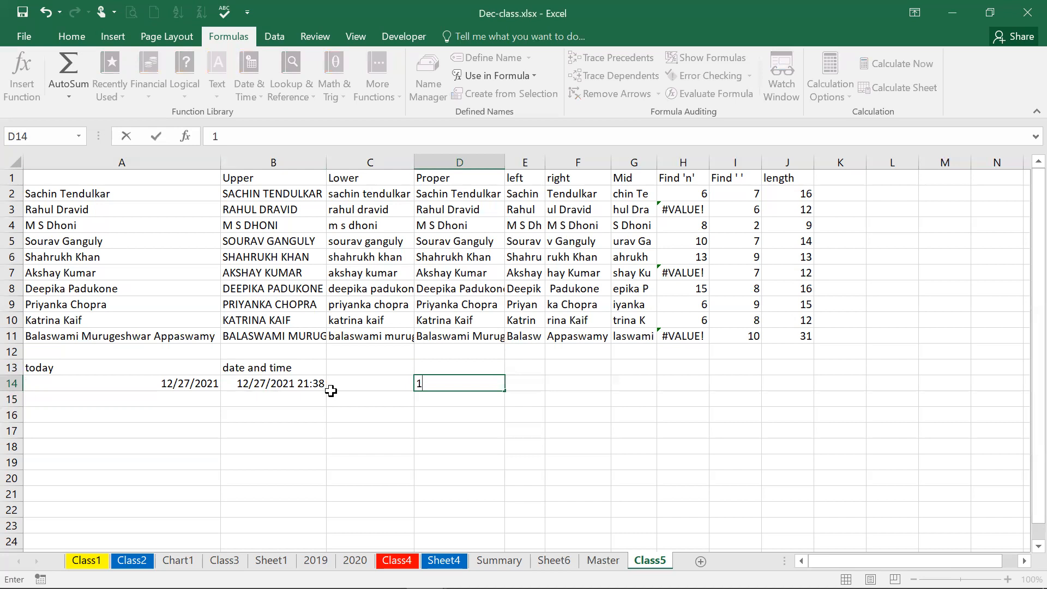
text(/1/1990)
key(Return)
key(Down)
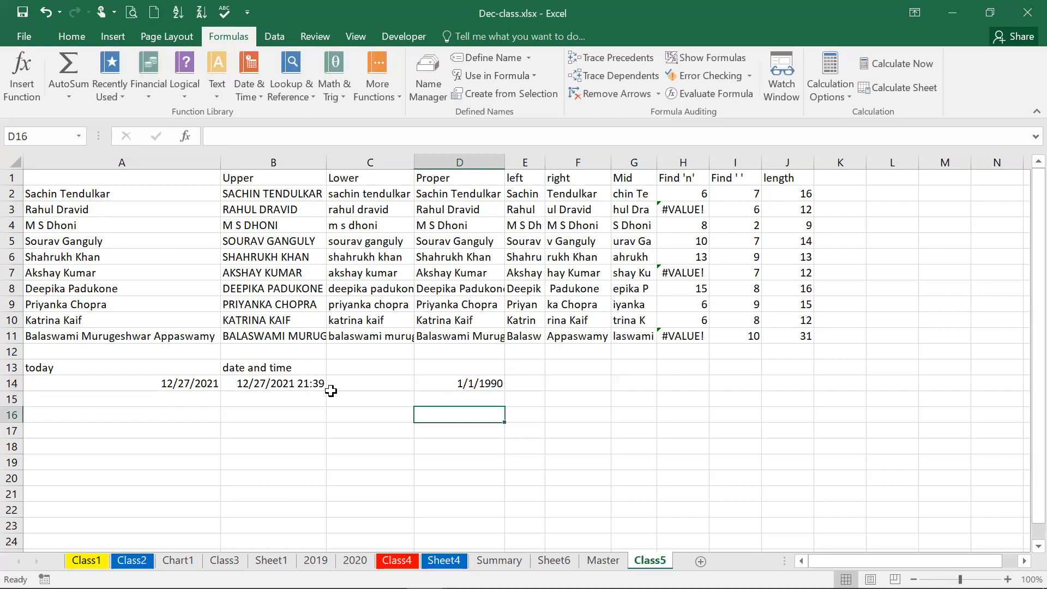
Step: Enter the formula =A14-D14 in cell A16 to calculate the days between the two dates
key(Left)
key(Left)
key(Left)
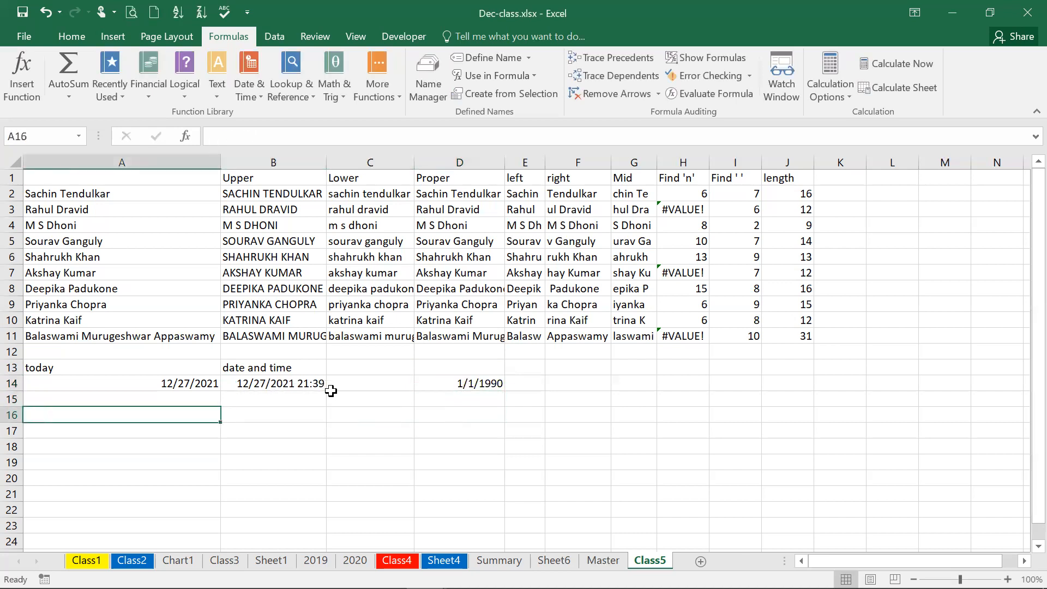
text(=)
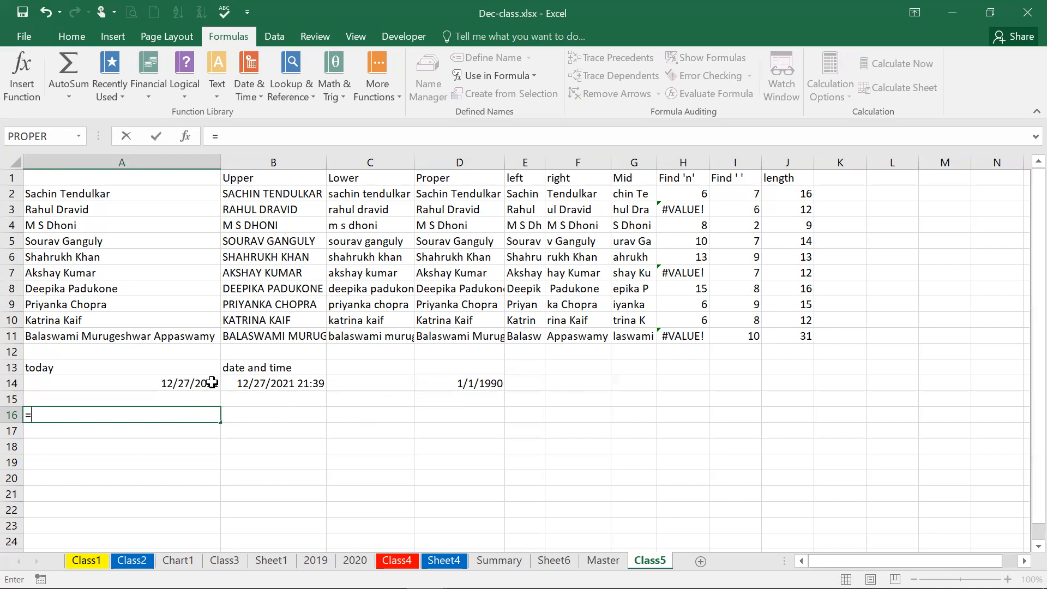
click(212, 383)
text(-)
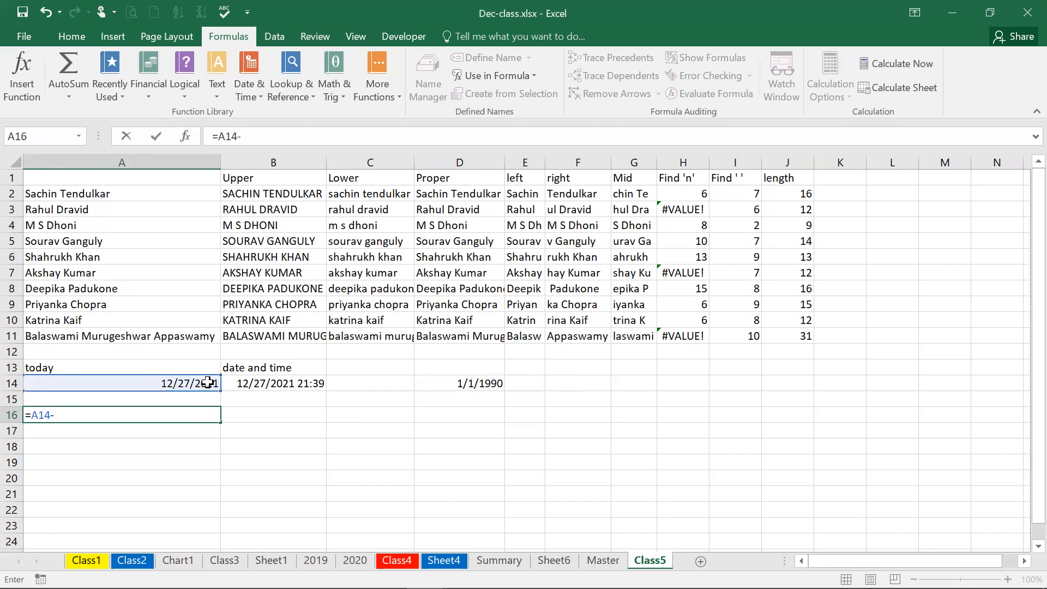
click(493, 381)
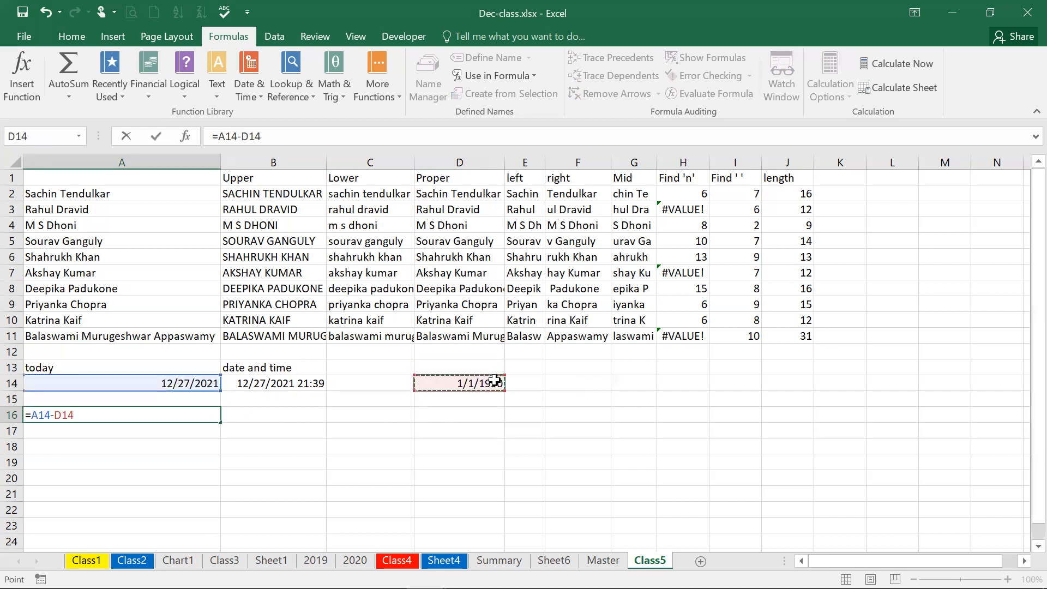
key(Return)
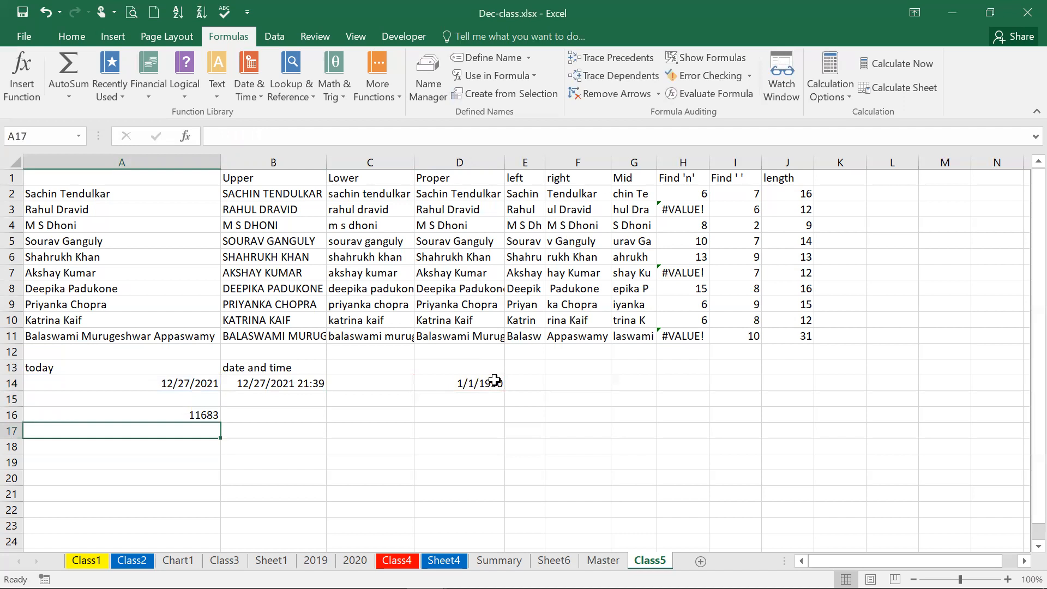
Step: Label the day-difference result by entering no of days between 2 dates in cell A15
key(Up)
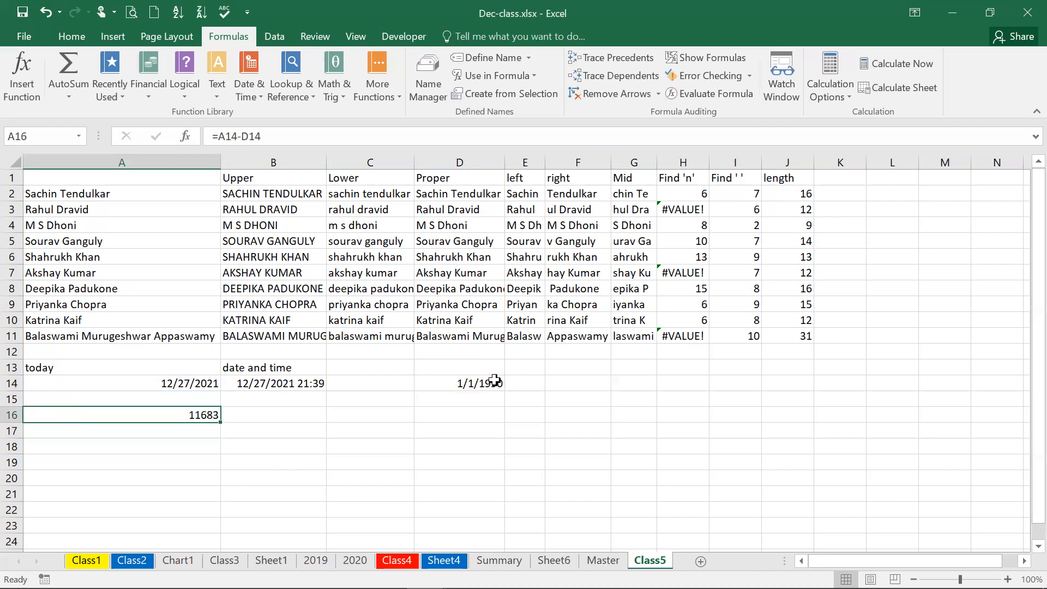
key(Up)
text(no fo)
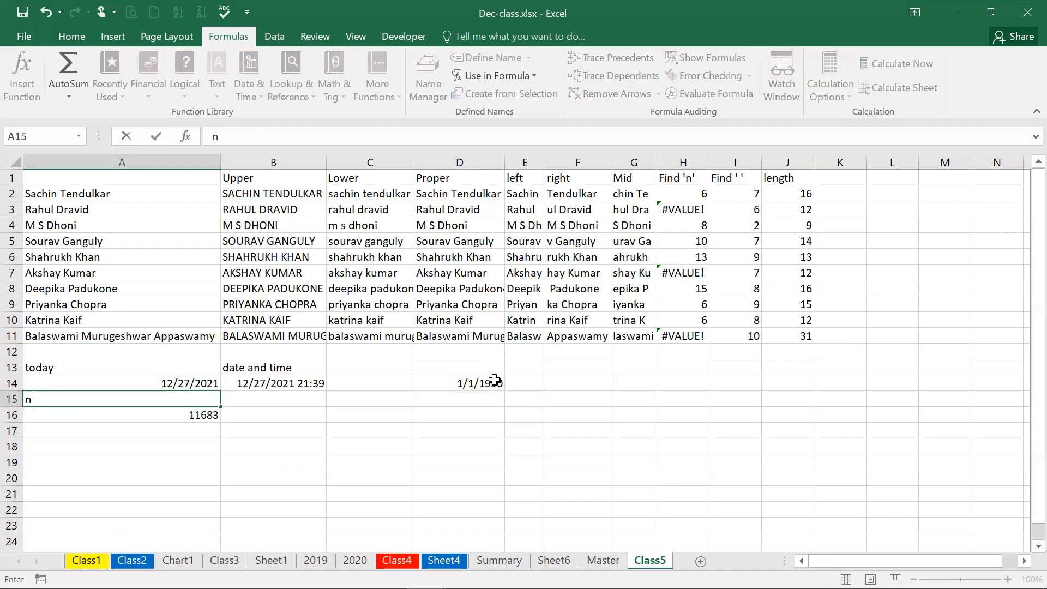
key(BackSpace)
key(BackSpace)
key(BackSpace)
text(of dat)
text(s)
key(BackSpace)
key(BackSpace)
text(ys between 2 dates)
key(Tab)
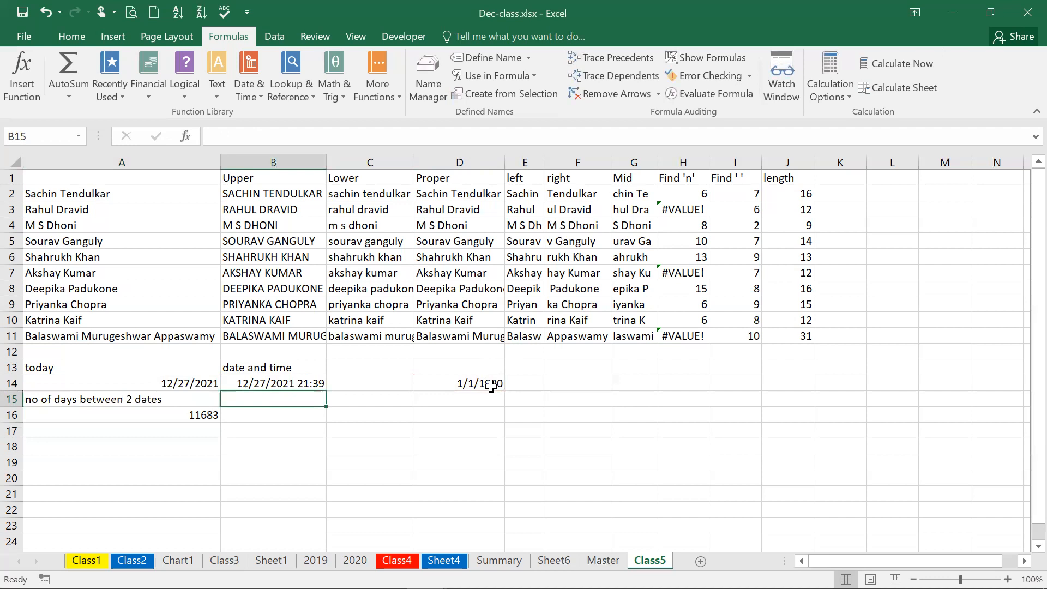
Step: Enter the formula =A16/365.25 in cell B16 to convert the number of days into years
key(Down)
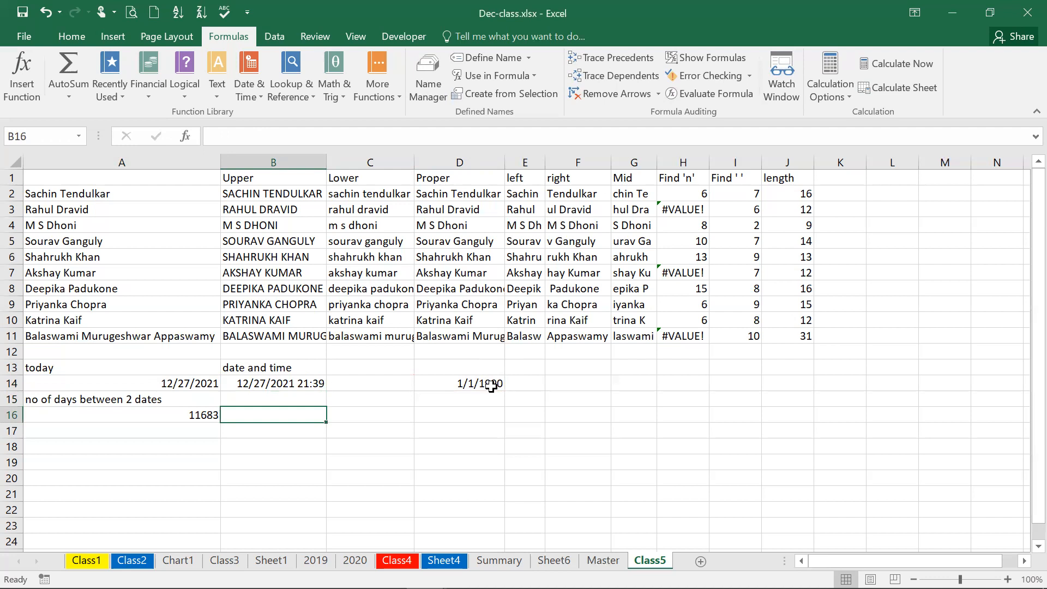
text(=)
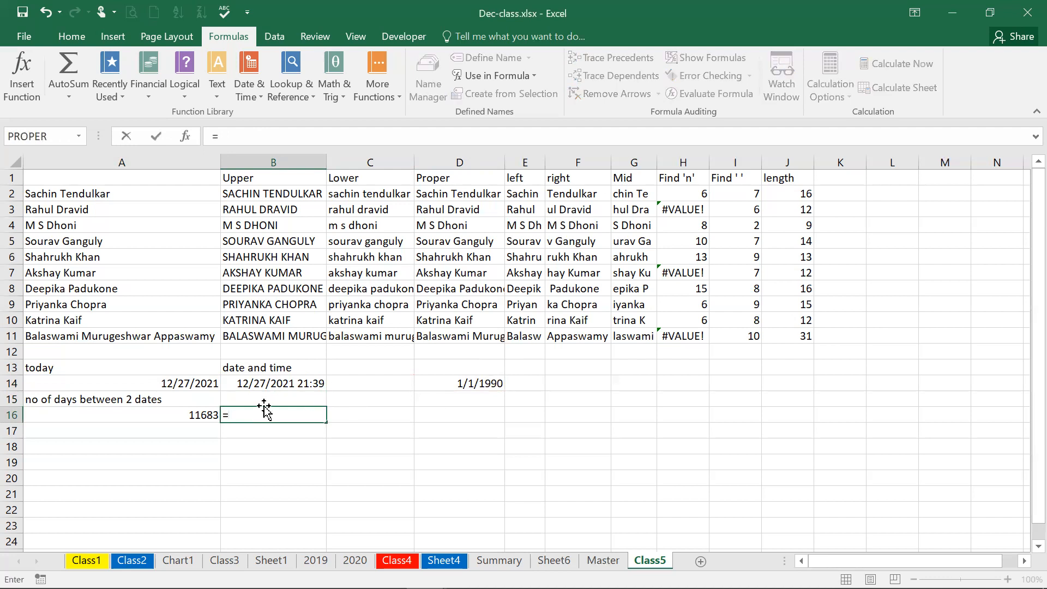
click(187, 415)
text(/365)
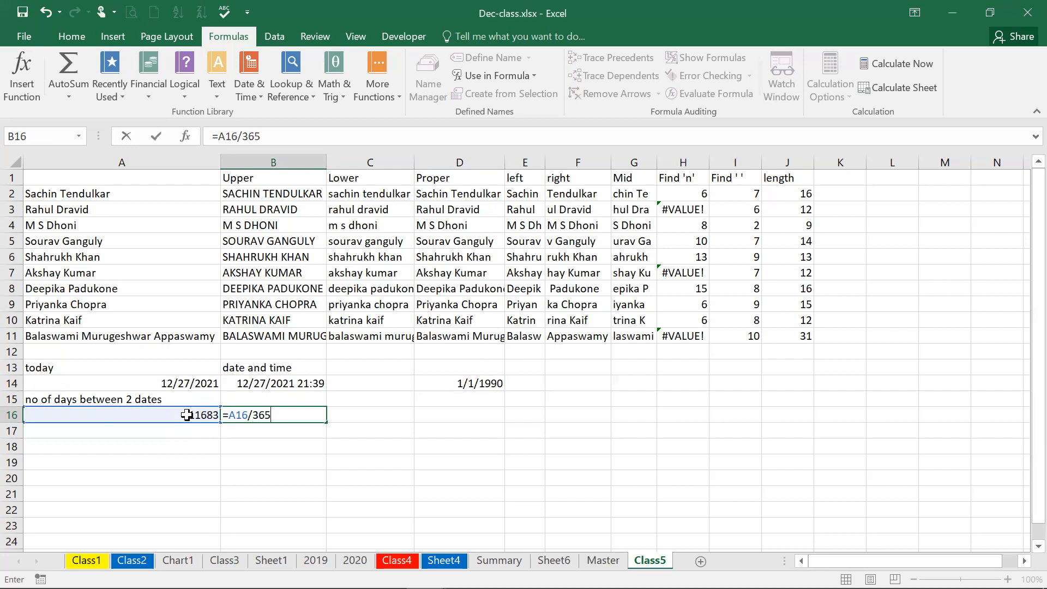
text(.25)
key(Return)
Step: Enter the heading No of years in cell B15 above the years calculation
key(Up)
key(Up)
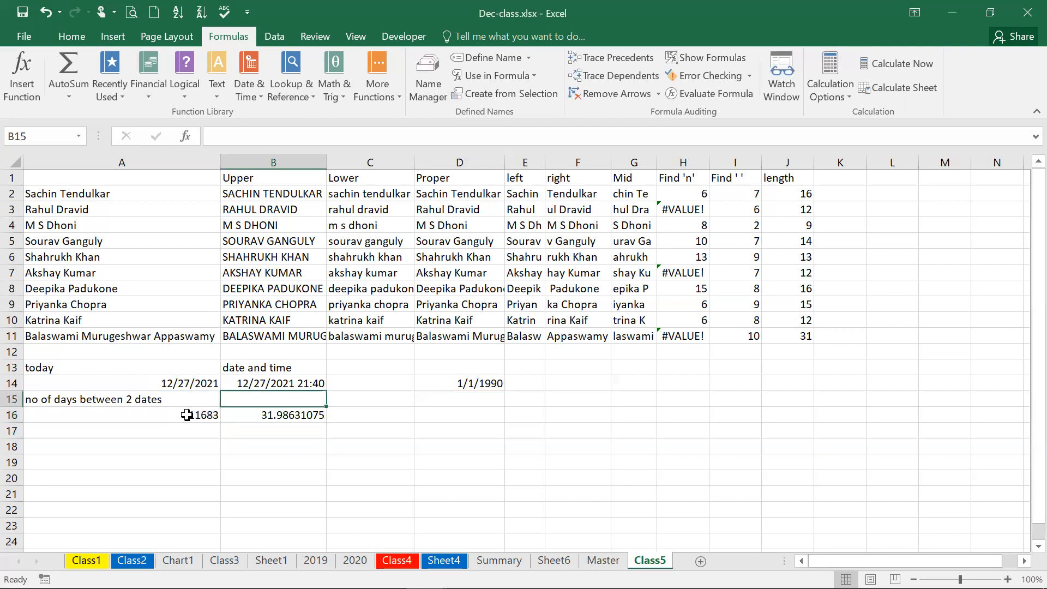
text(No of years)
key(Tab)
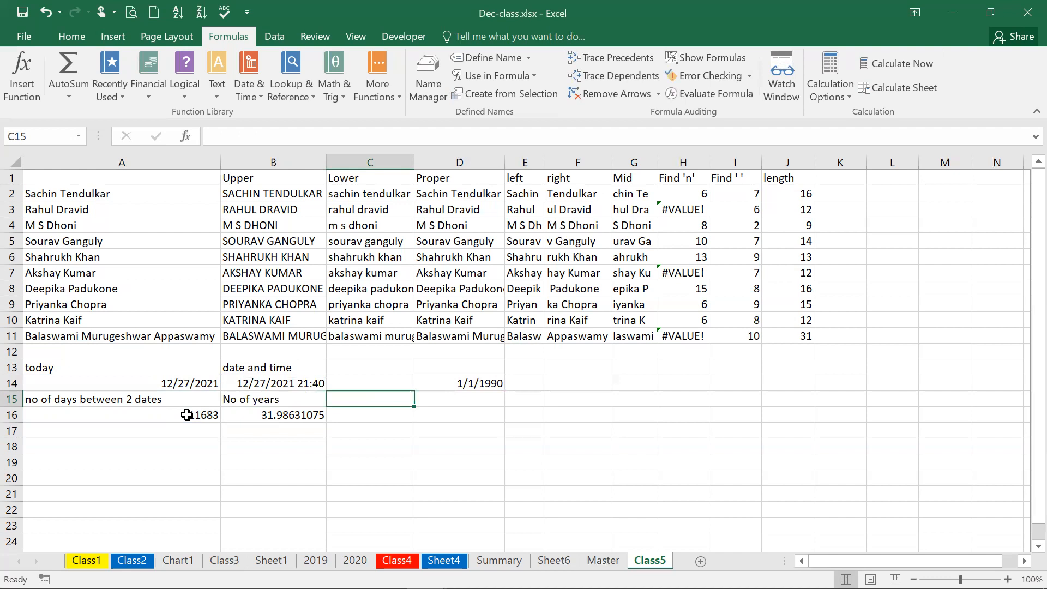
click(292, 415)
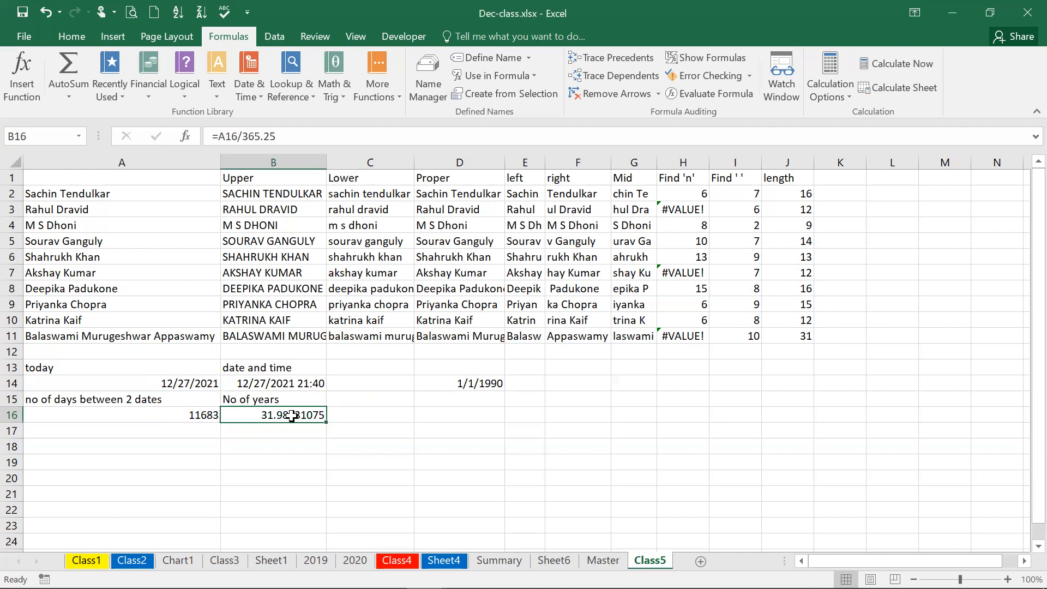
click(186, 135)
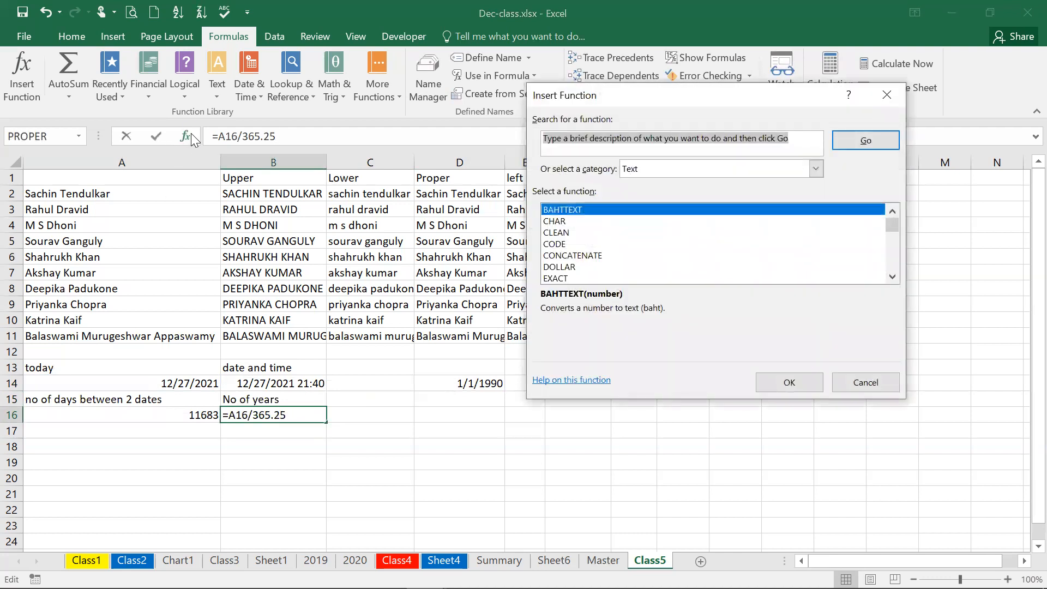
click(851, 386)
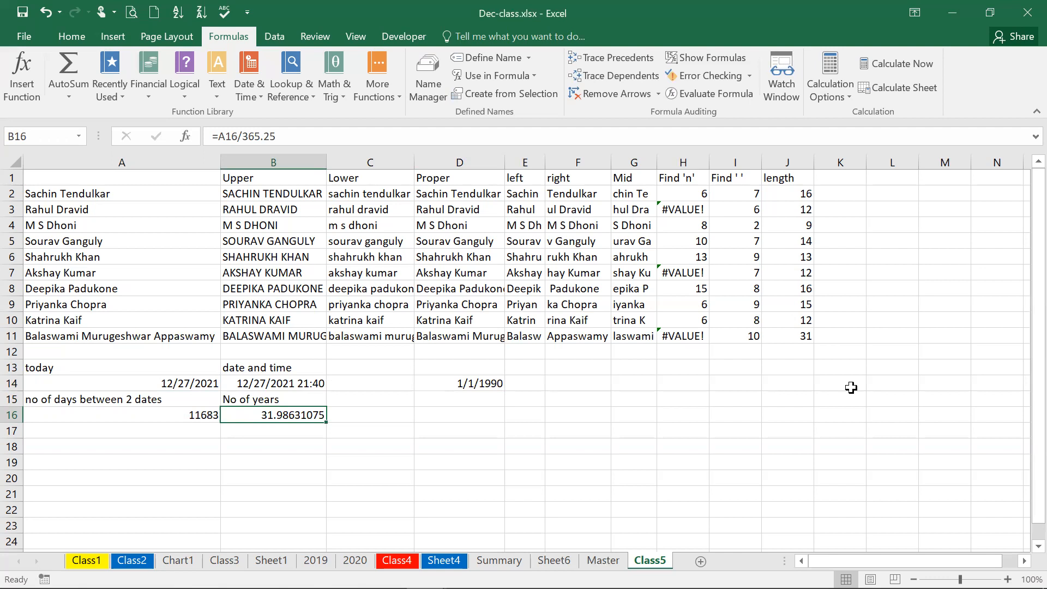
Step: Enter the formula =ROUND(B16,2) in cell C16 to round the number of years to two decimal places
key(Up)
key(Right)
key(Down)
text(=)
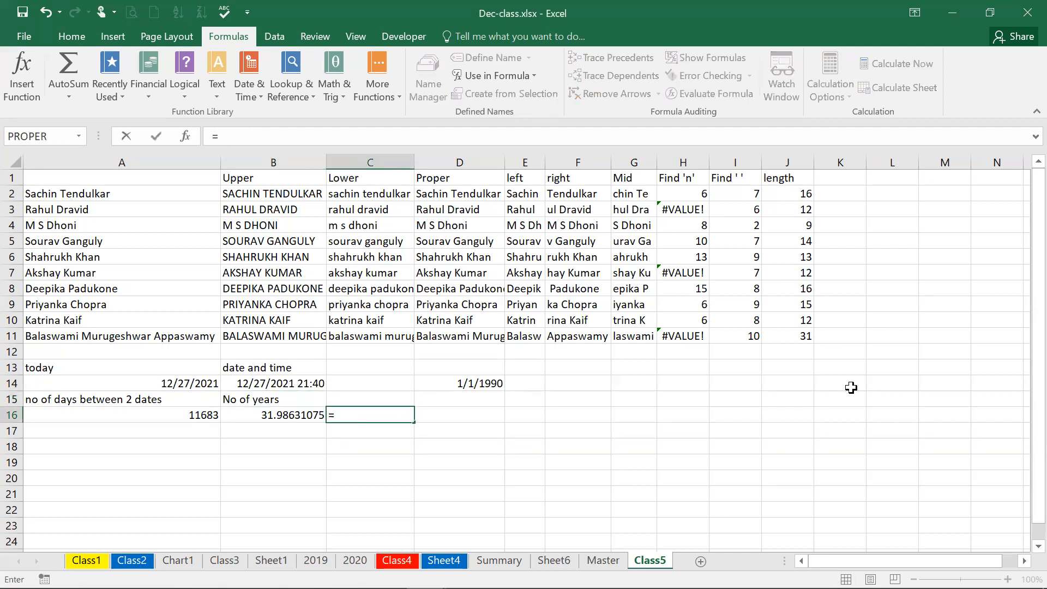
text(round)
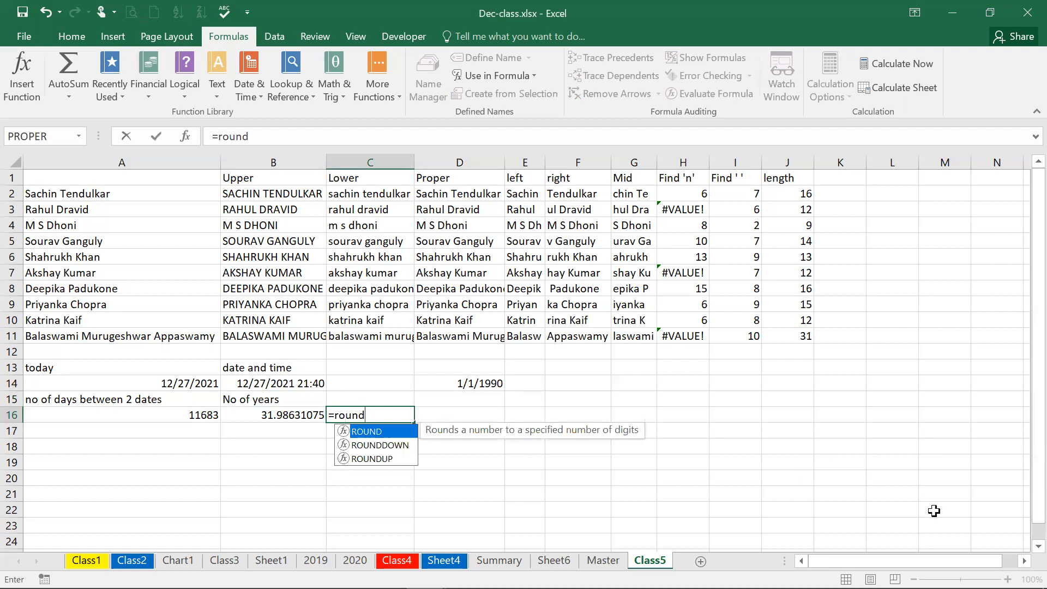
double_click(365, 432)
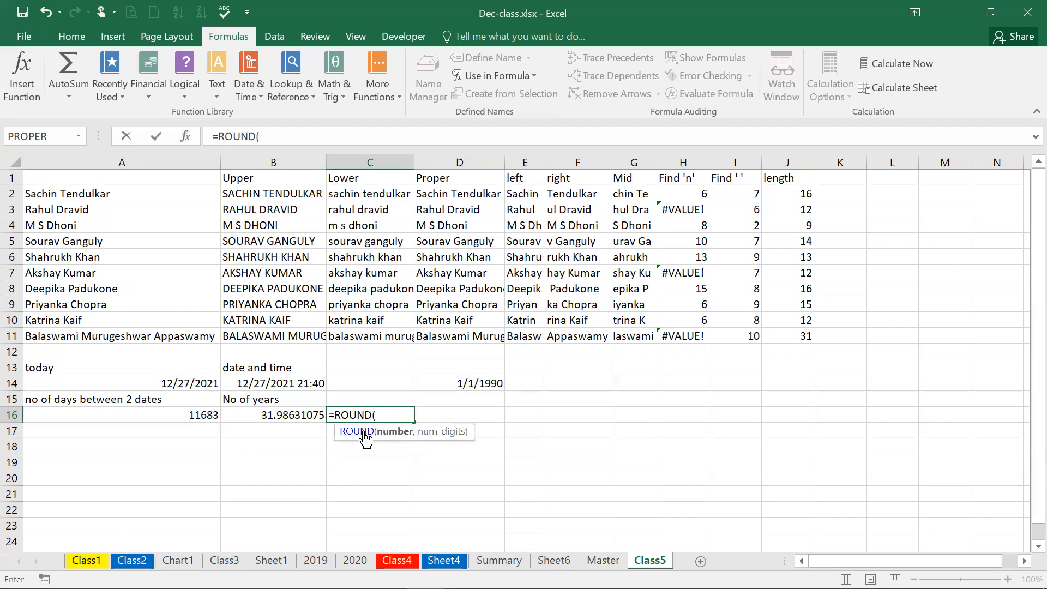
click(293, 415)
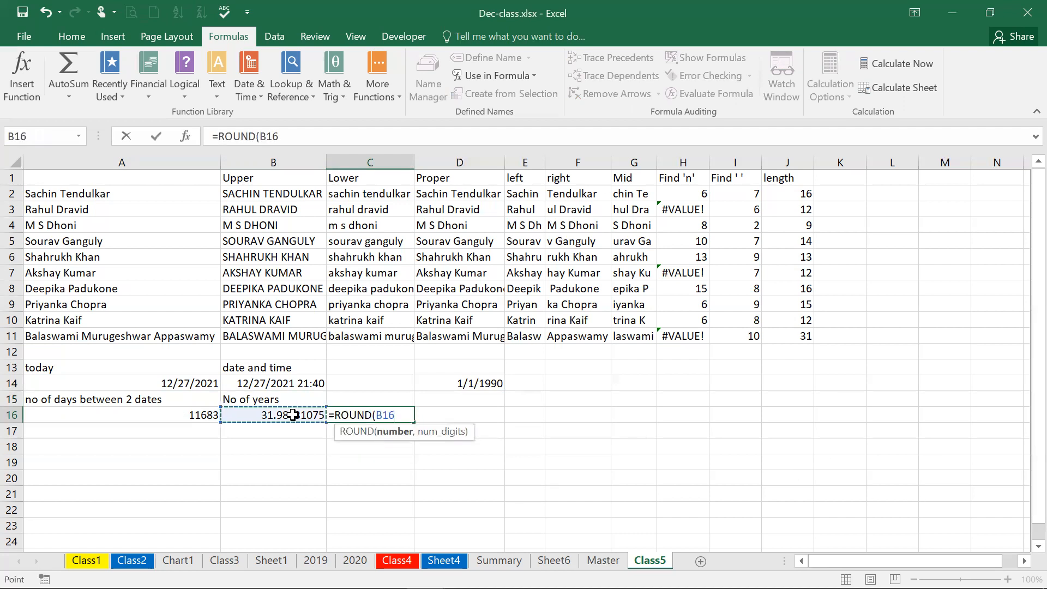
text(,2)
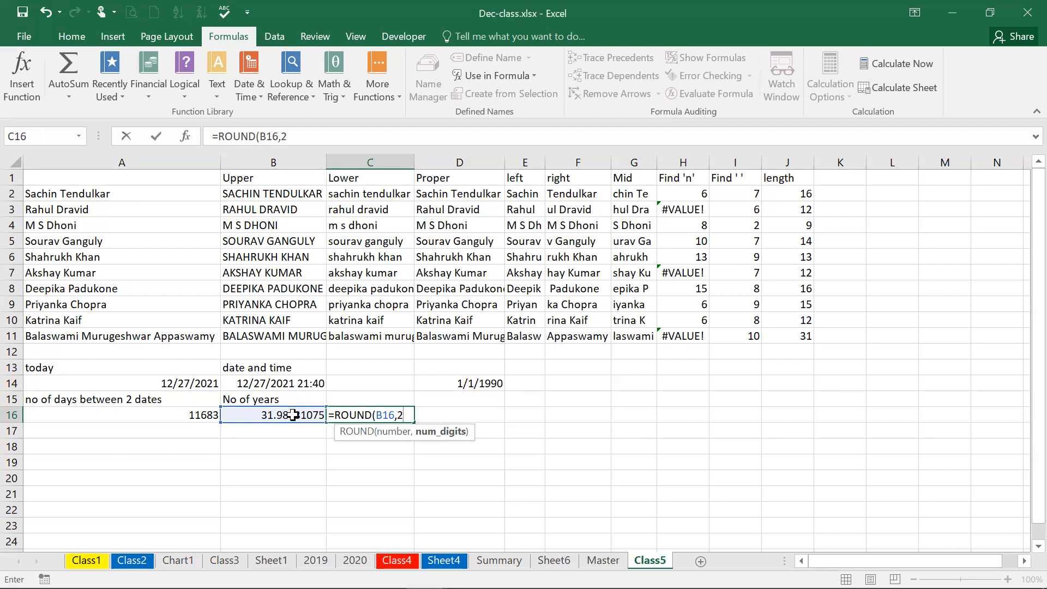
text())
key(Return)
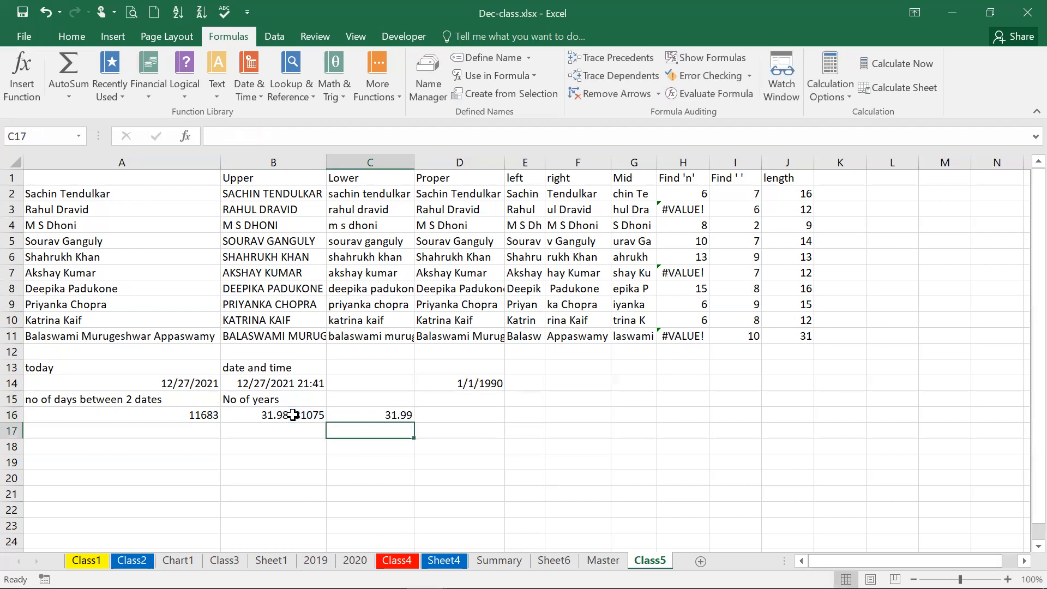
Step: Change the number of digits in the C16 rounding formula to 0 so it reads =ROUND(B16,0)
key(Up)
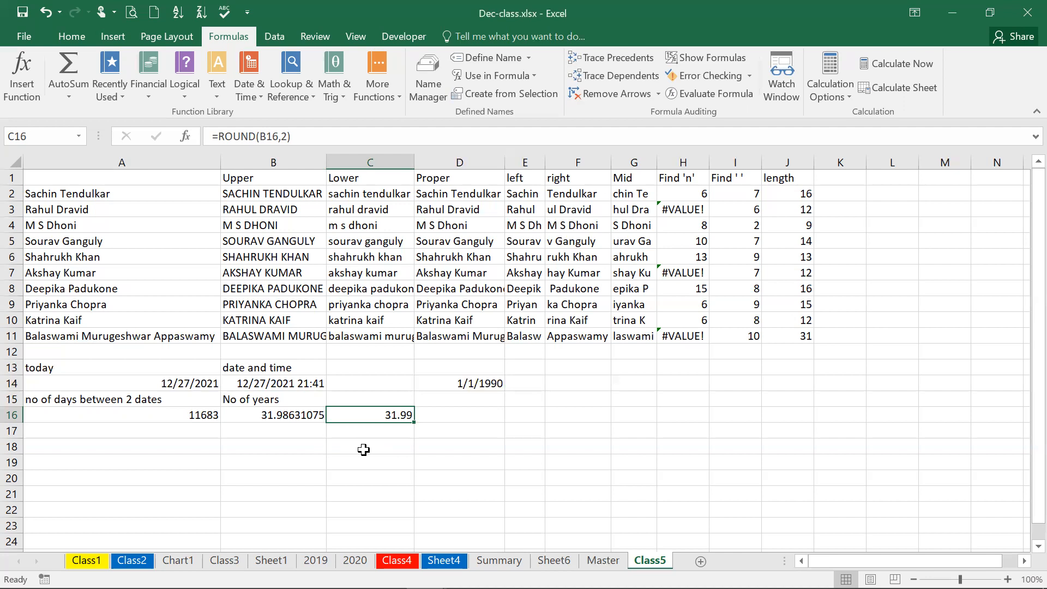
click(289, 137)
key(BackSpace)
text(0)
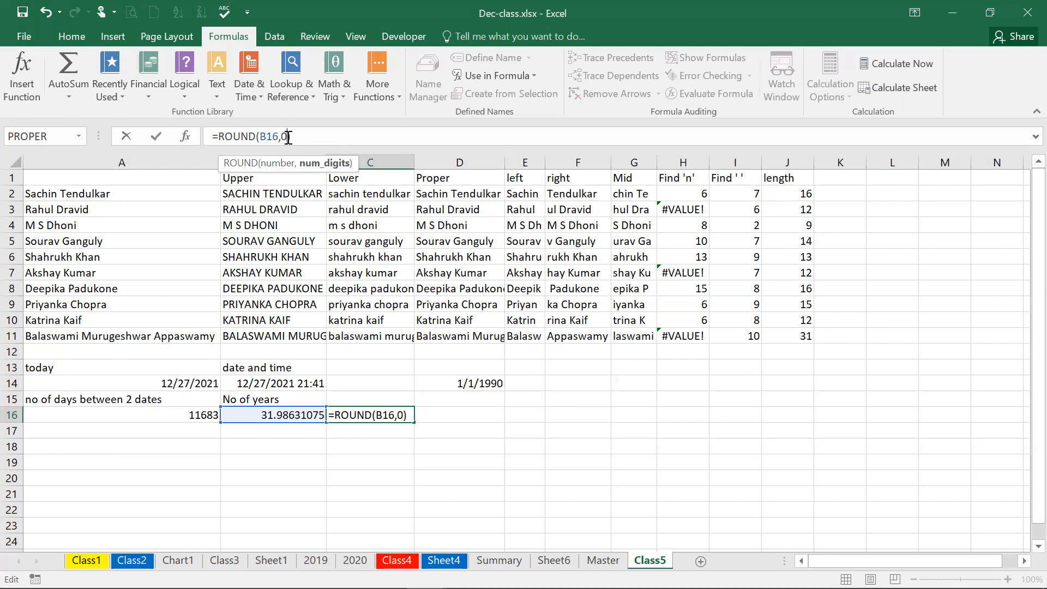
key(Return)
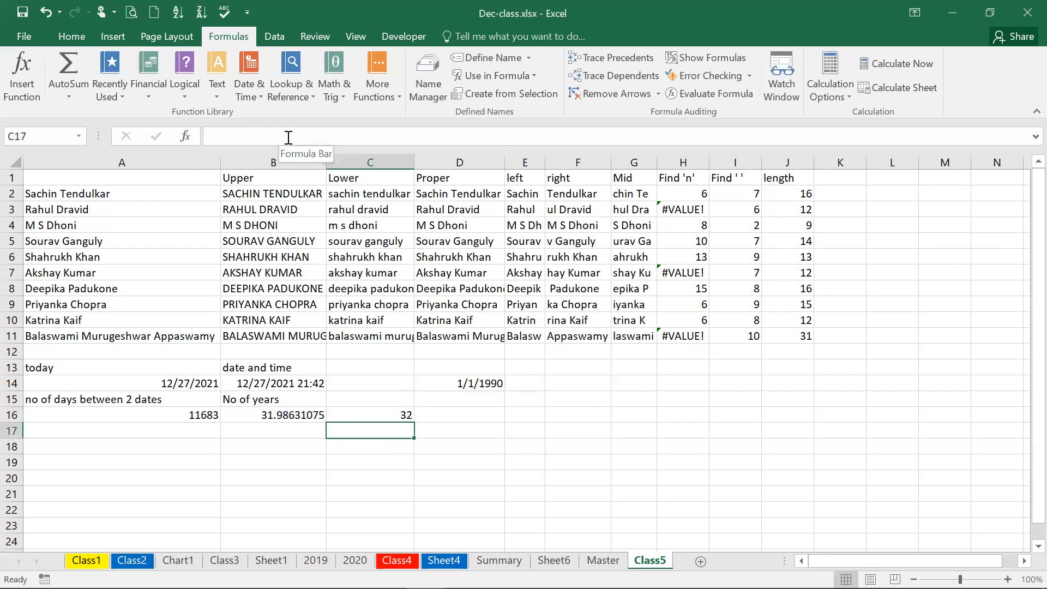
key(Up)
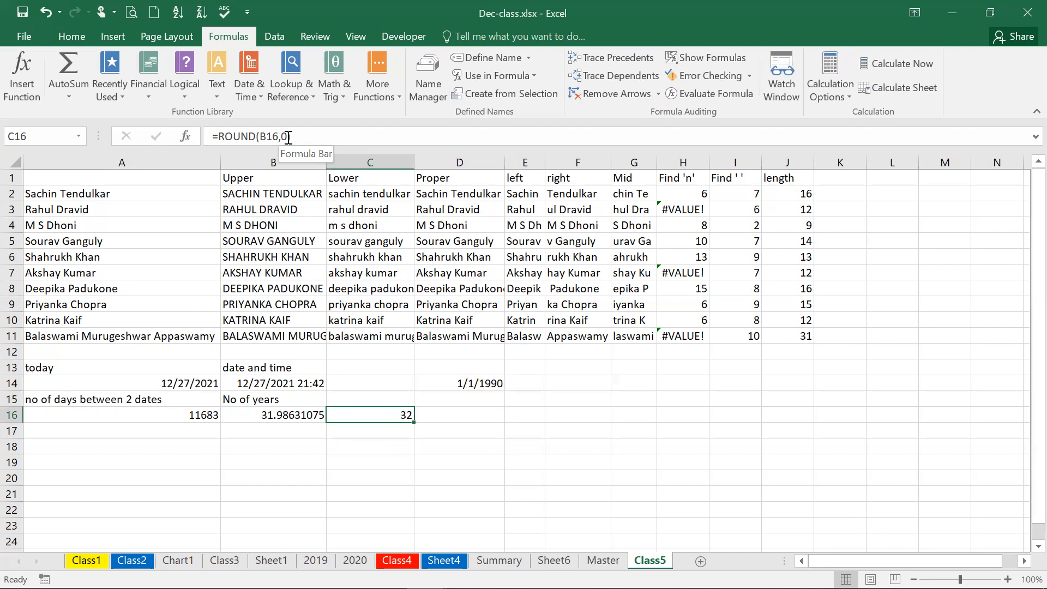
Step: Begin a date-difference formula in cell A18 with =datedif
key(Down)
key(Down)
key(Left)
key(Left)
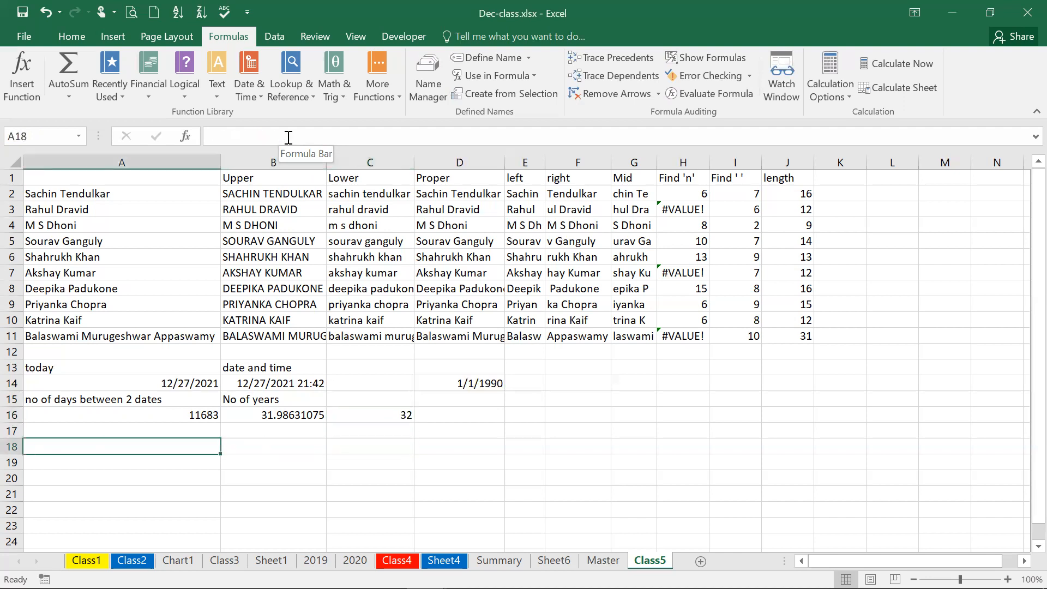
text(=datedif)
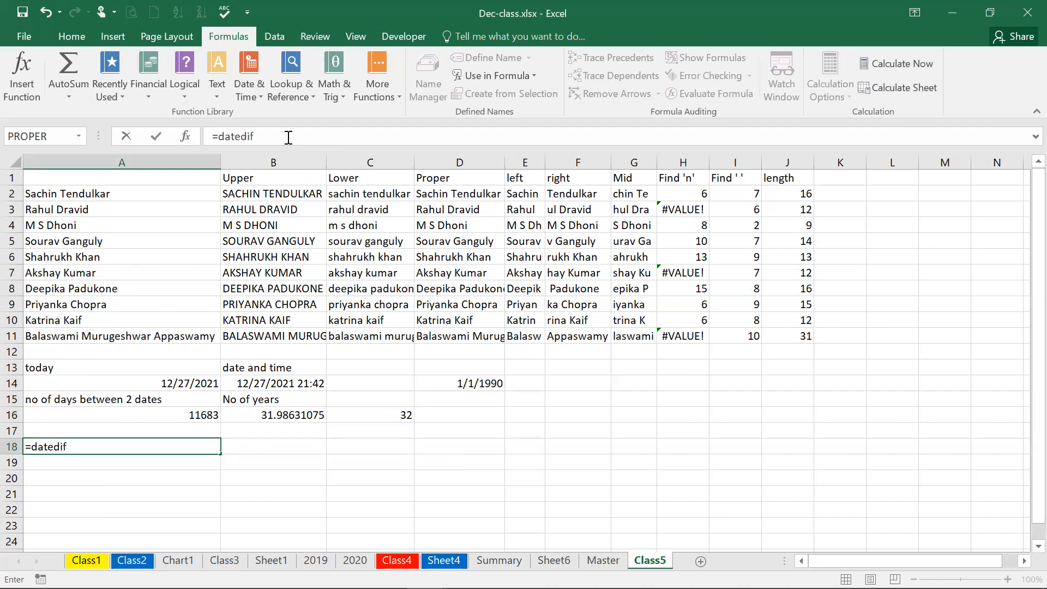
Step: Complete the DATEDIF formula in A18 with start date D14, end date A14 and unit "y"
text(()
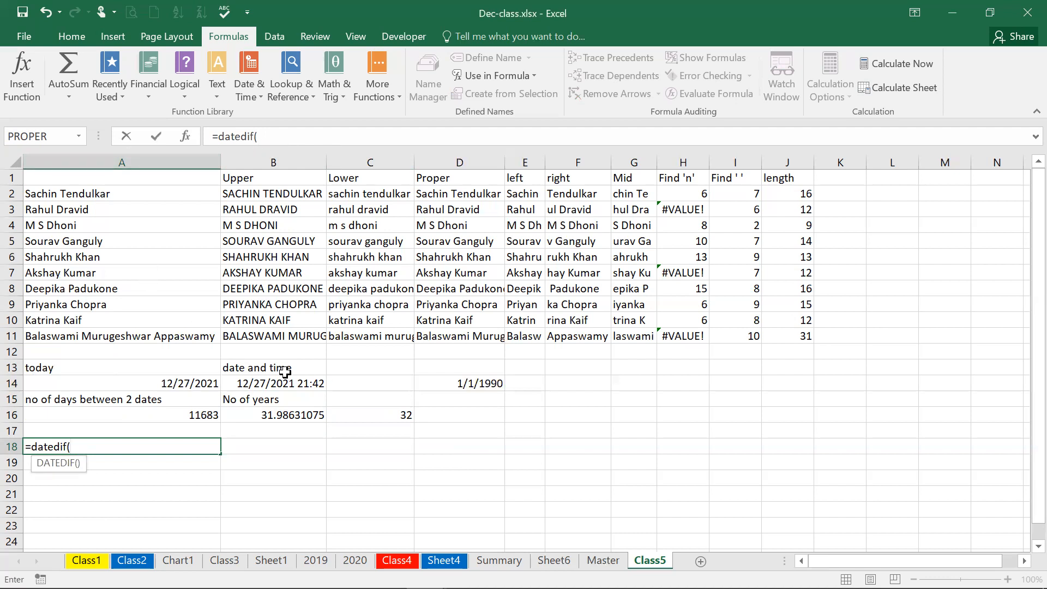
click(466, 384)
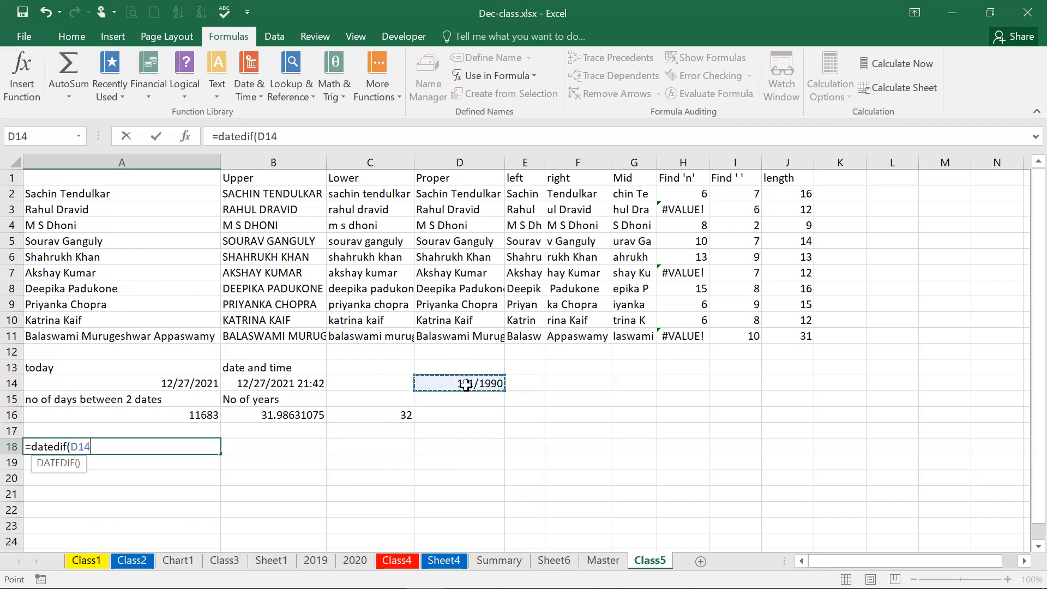
text(,)
click(182, 385)
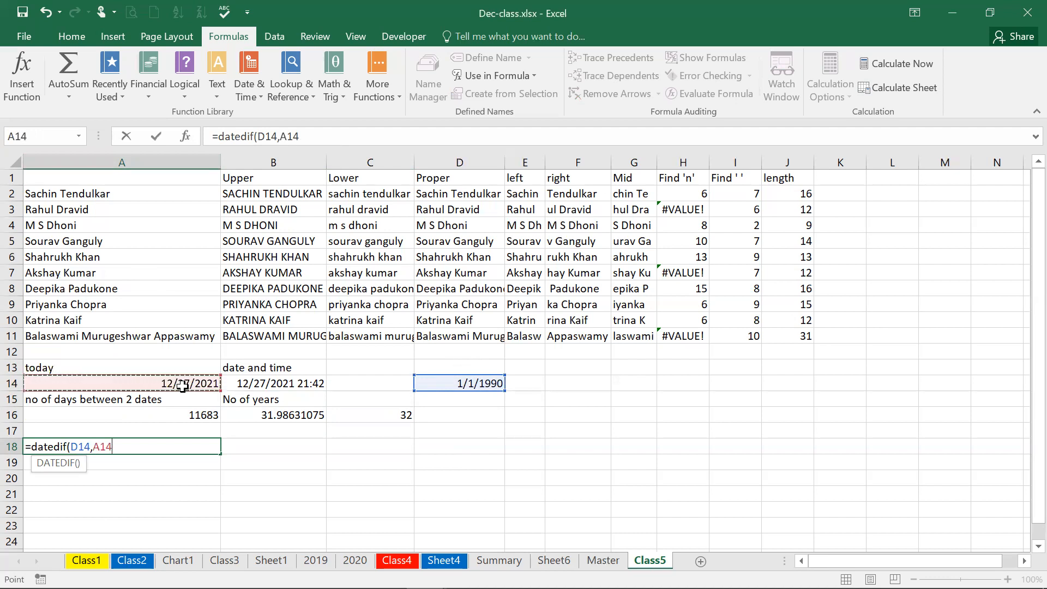
text(,")
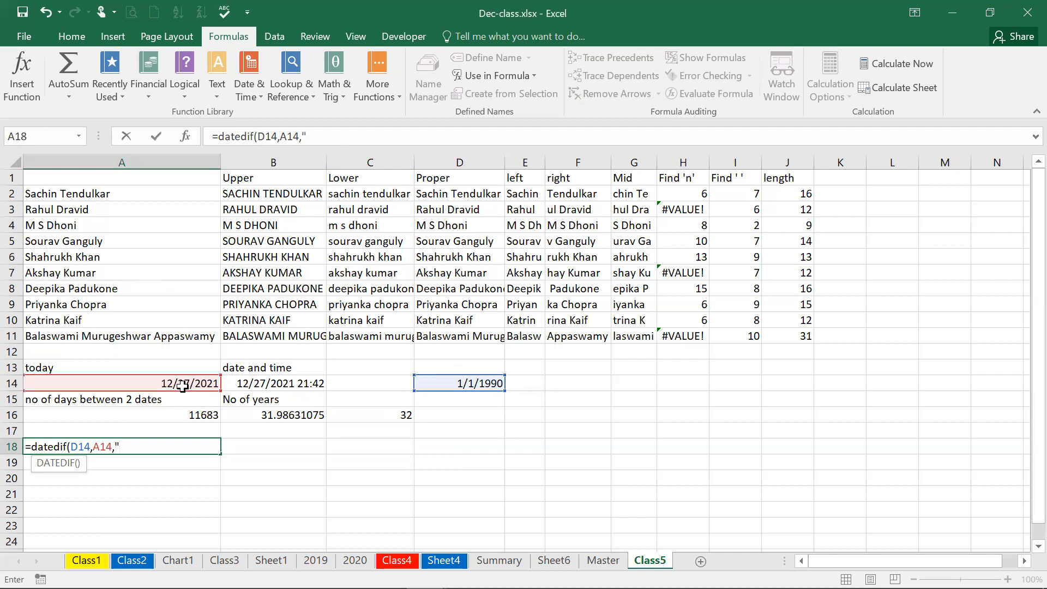
text(y"))
key(Return)
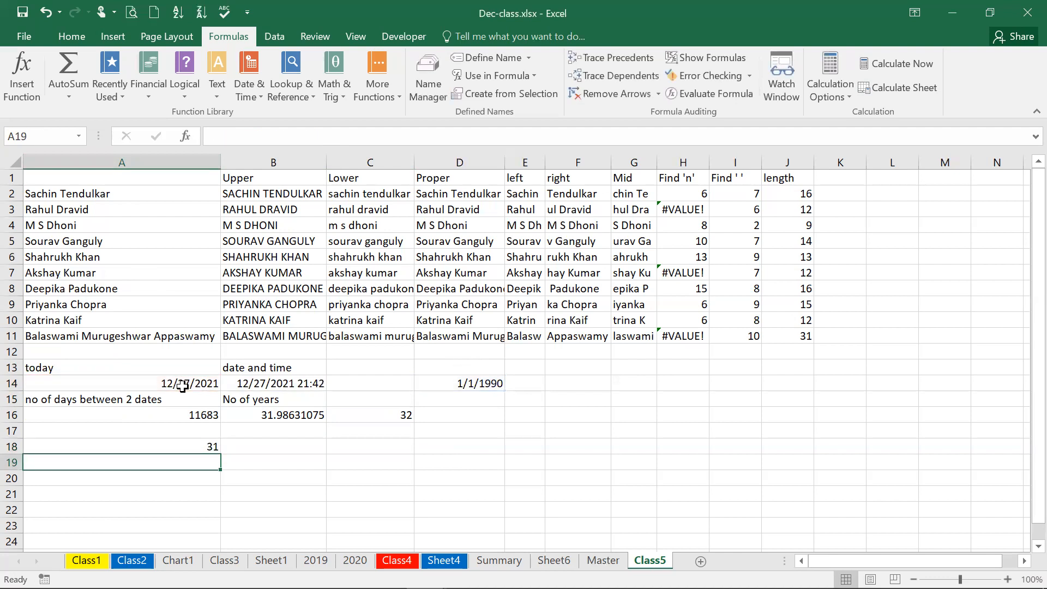
Step: Enter the label "Years" in A17, above the years formula
key(Up)
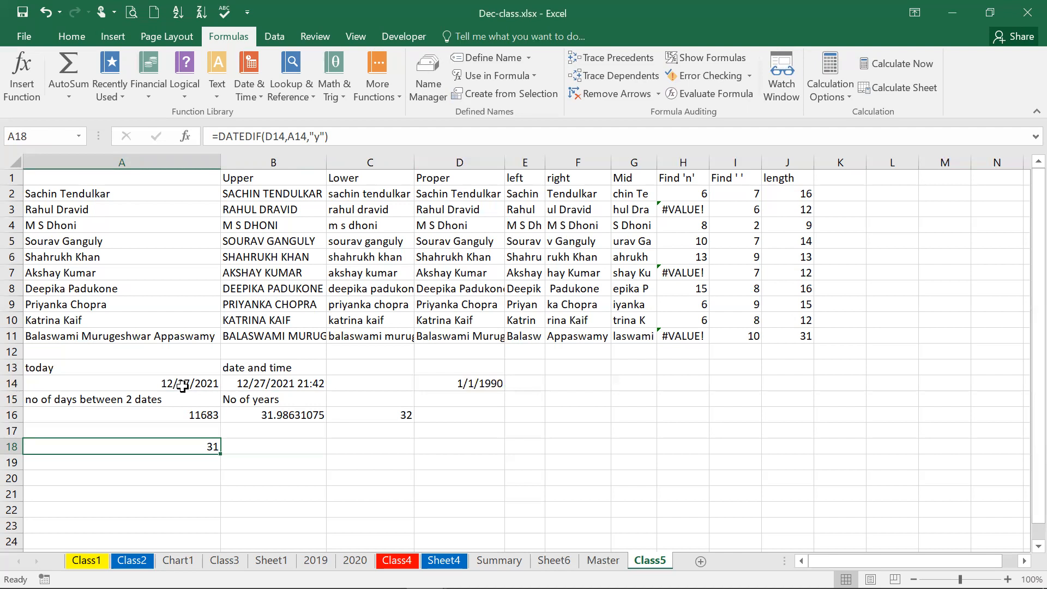
key(Up)
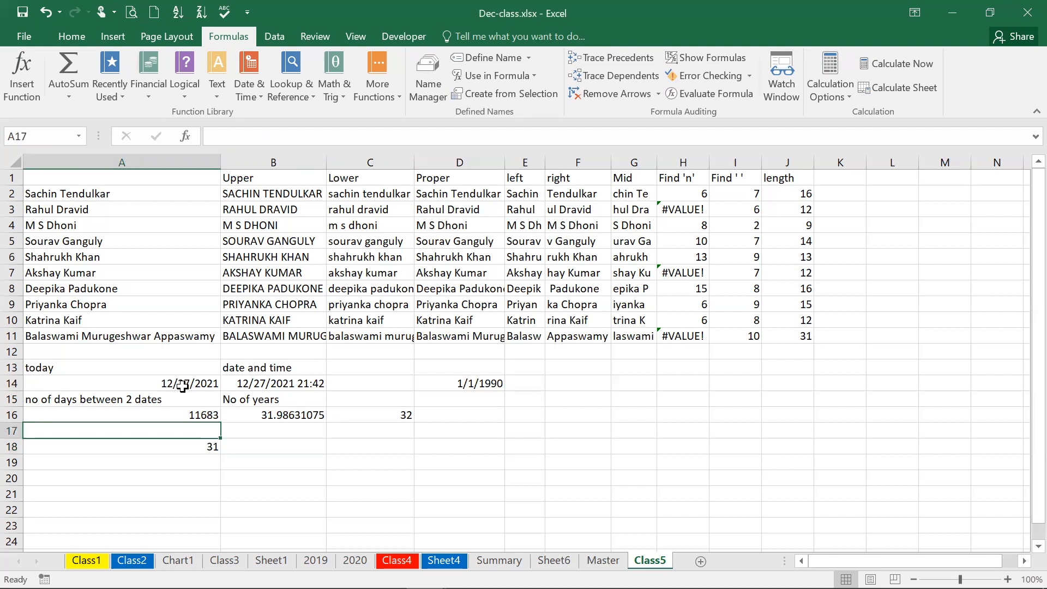
text(Years)
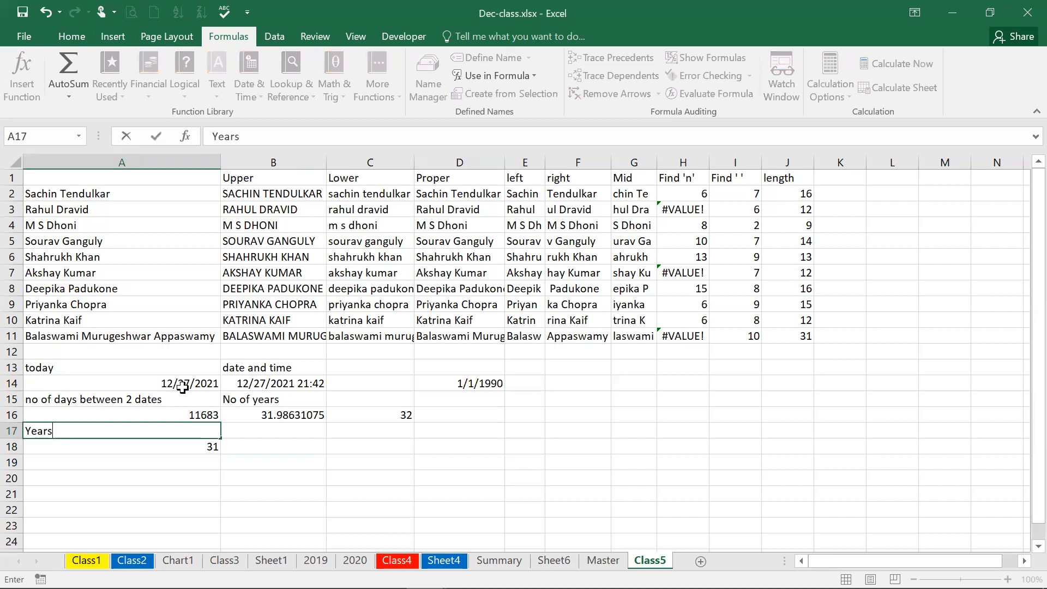
key(Tab)
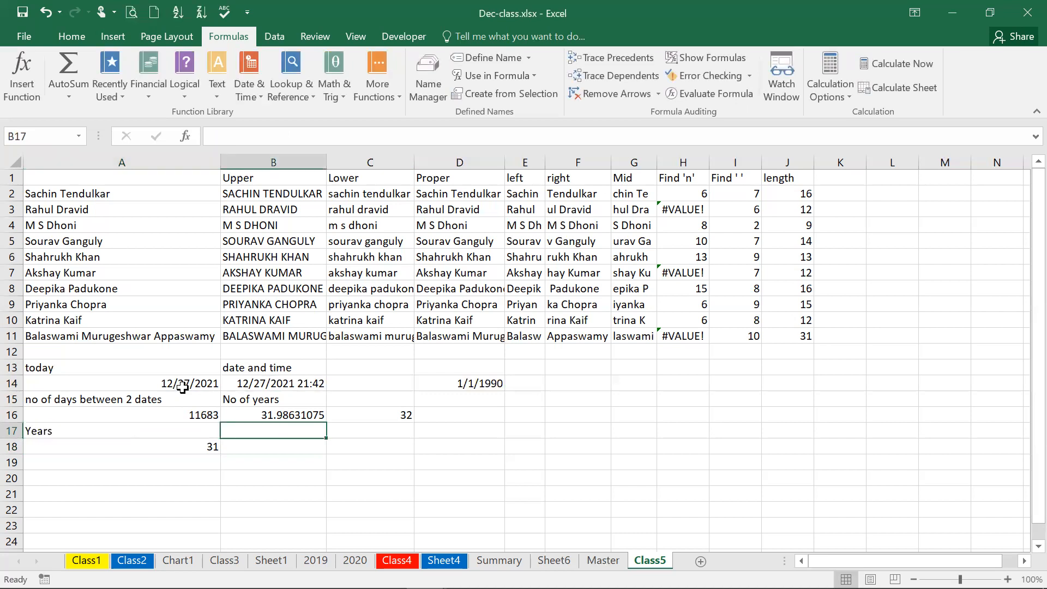
Step: Enter =DATEDIF(D14,A14,"ym") in B18 to calculate the remaining months between the two dates
key(Down)
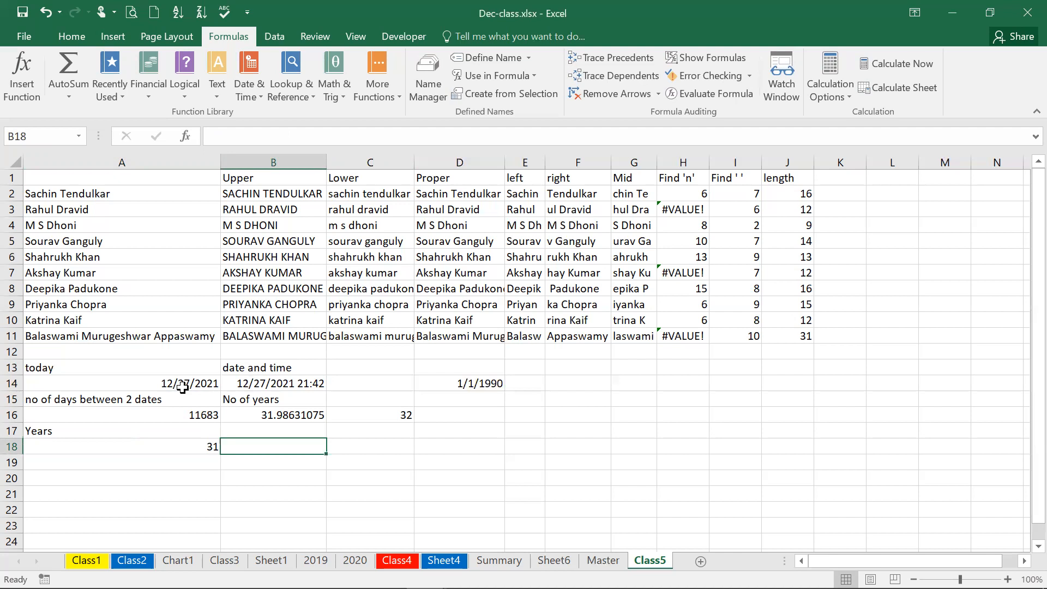
text(=)
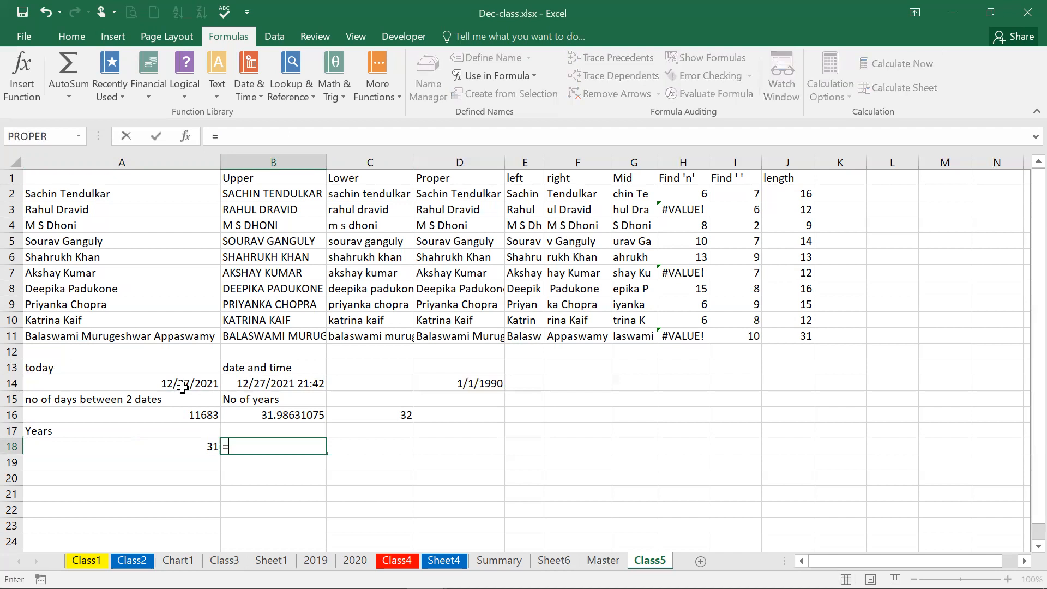
text(datedif)
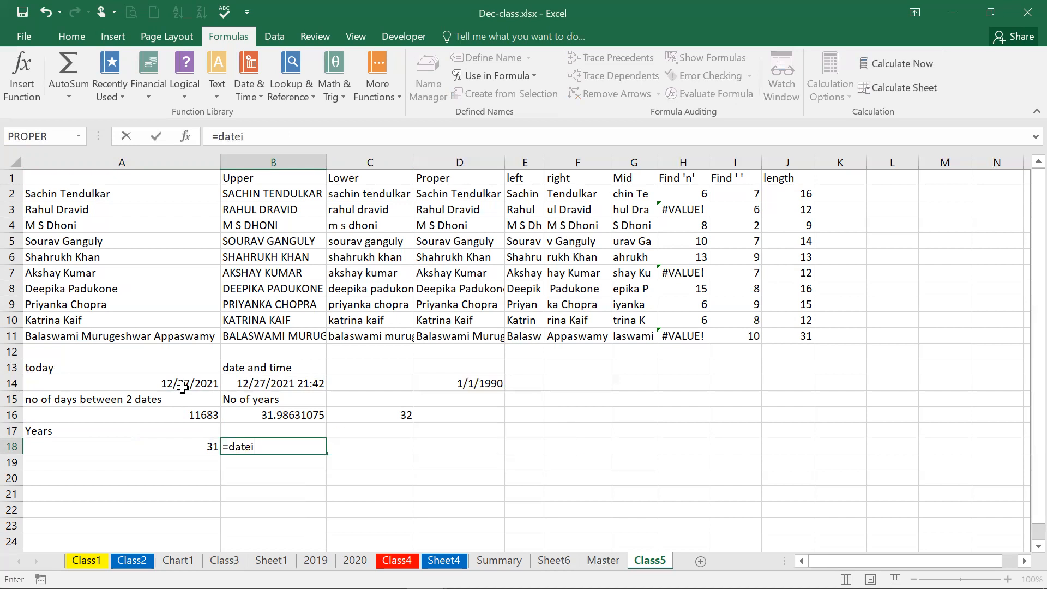
text(()
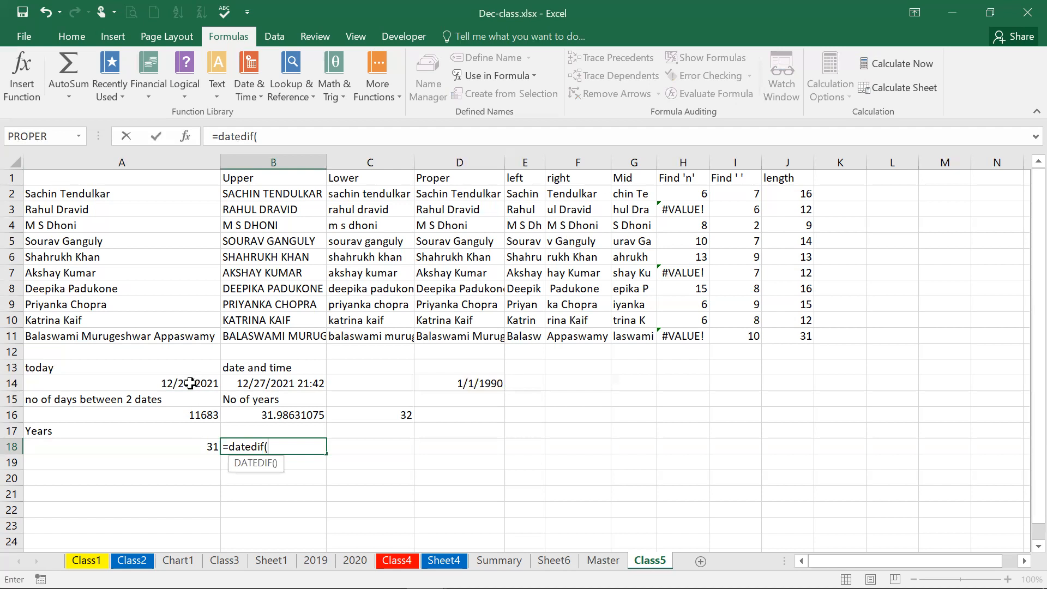
click(439, 379)
text(,)
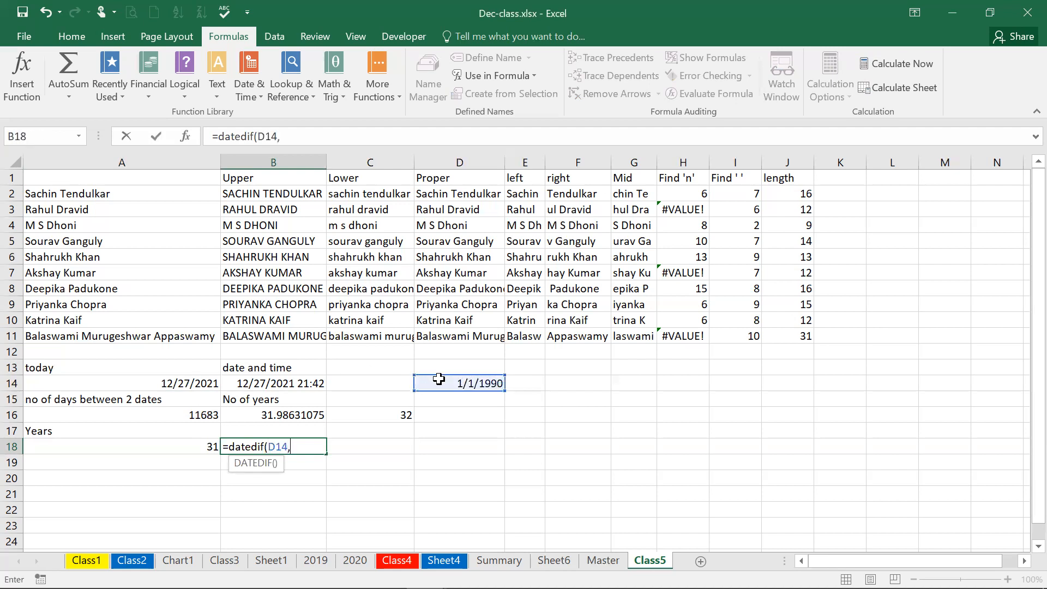
click(201, 384)
text(,)
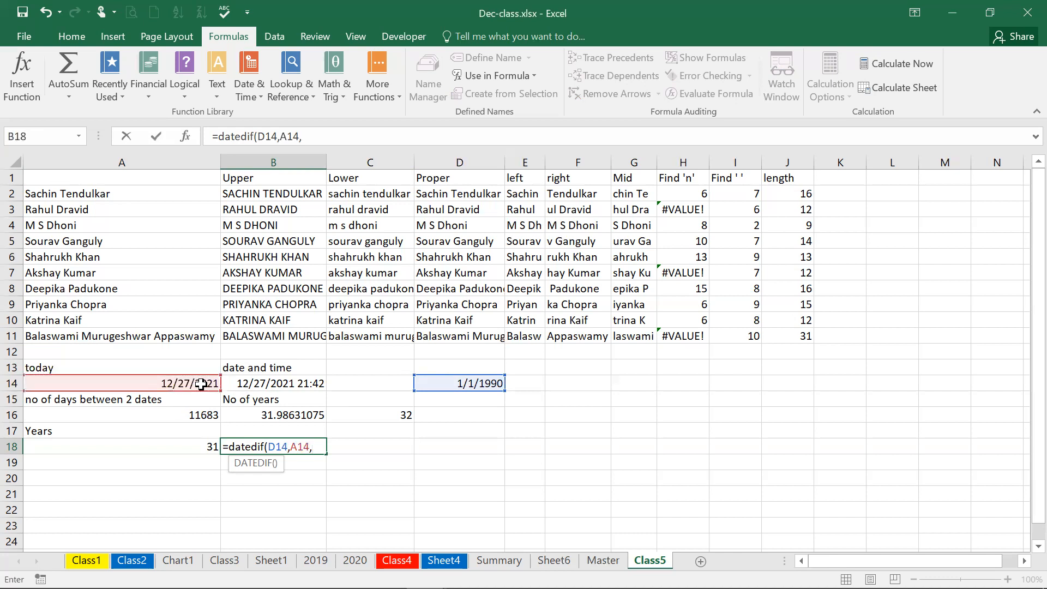
text("ym"))
key(Return)
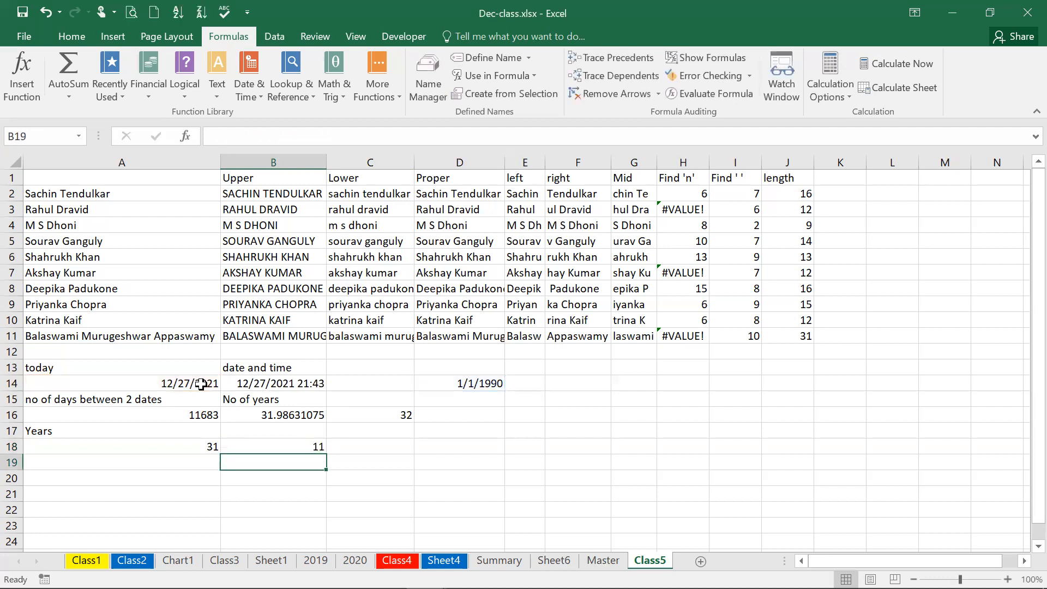
key(Page_Down)
key(Up)
key(Up)
key(Up)
key(Up)
key(Up)
key(Up)
key(Up)
key(Up)
key(Up)
key(Up)
key(Up)
key(Up)
key(Up)
key(Up)
key(Up)
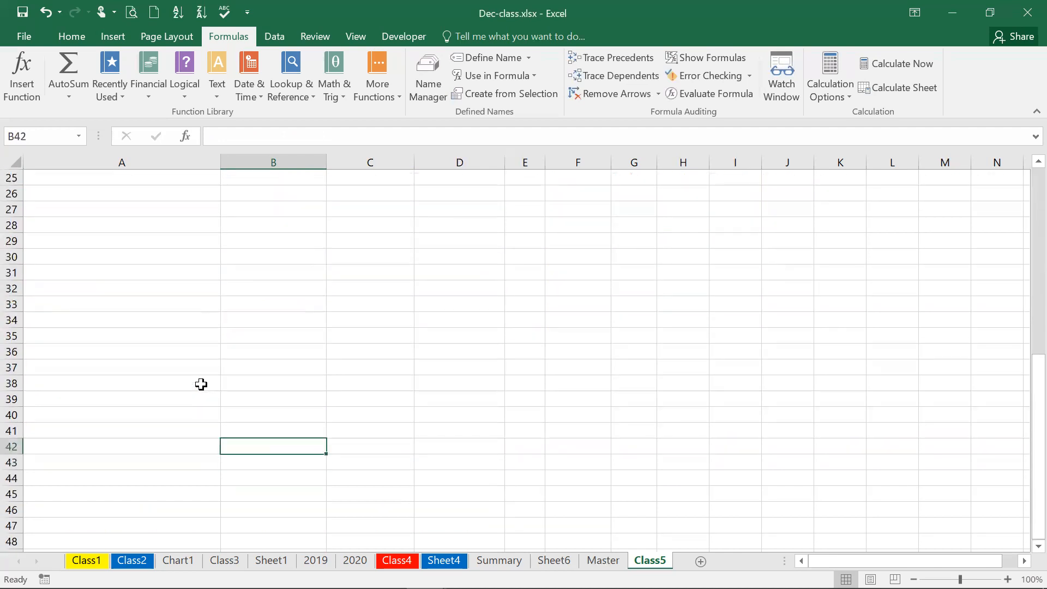
key(Up)
key(Up)
key(Up)
key(Up)
key(Up)
key(Up)
key(Up)
key(Up)
key(Up)
key(Up)
key(Up)
key(Up)
key(Up)
key(Up)
key(Up)
key(Up)
key(Up)
key(Up)
key(Up)
key(Up)
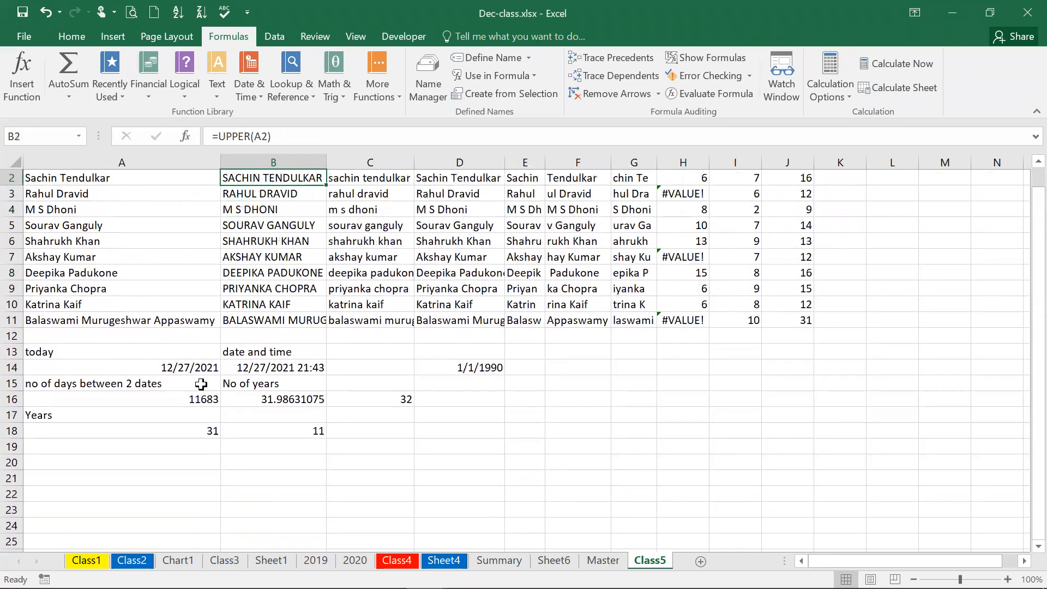
Step: Enter the labels "Months" in B17 and "Days" in C17
key(Down)
key(Down)
key(Down)
key(Down)
key(Down)
key(Down)
key(Down)
key(Down)
key(Down)
key(Down)
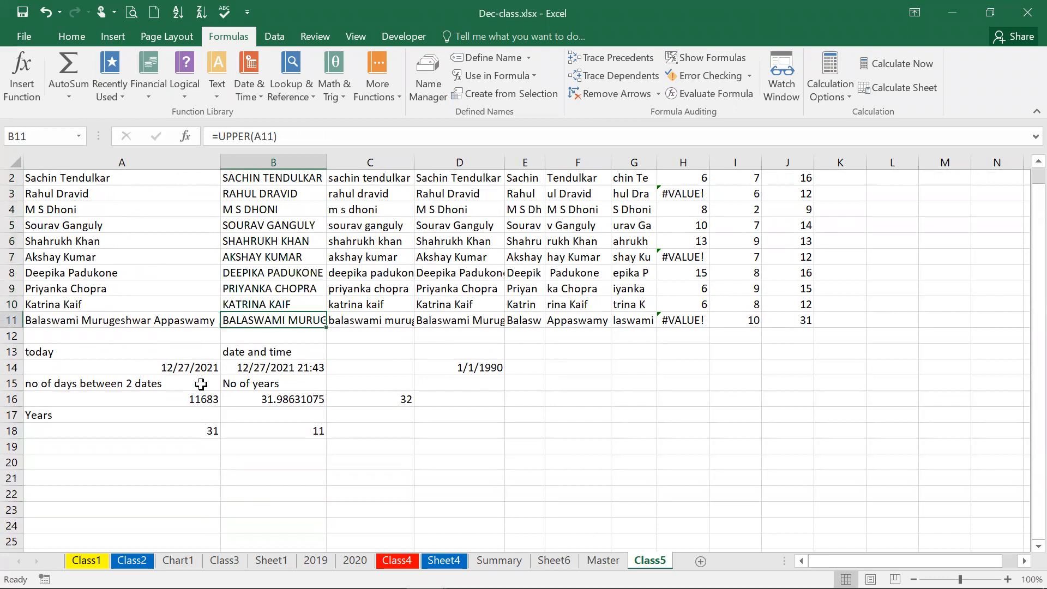
key(Down)
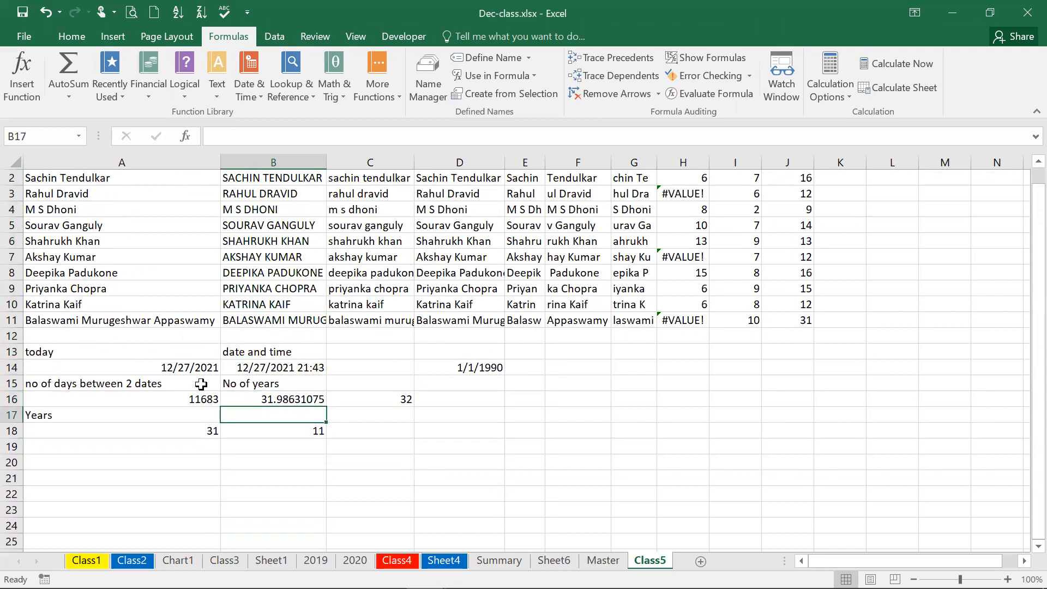
text(Monhts)
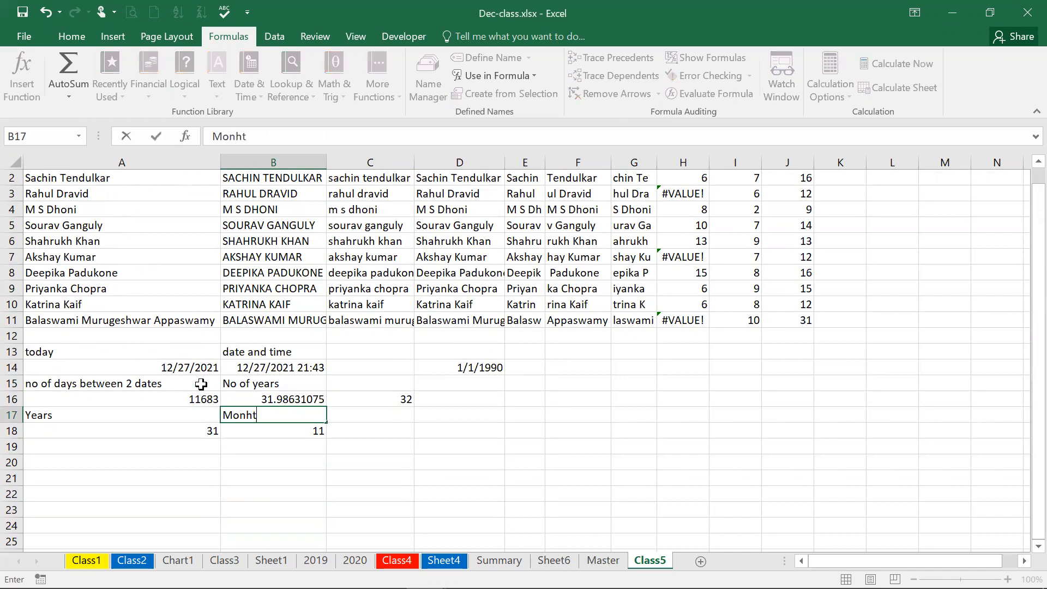
key(BackSpace)
key(BackSpace)
key(BackSpace)
text(ths)
key(Tab)
text(Days)
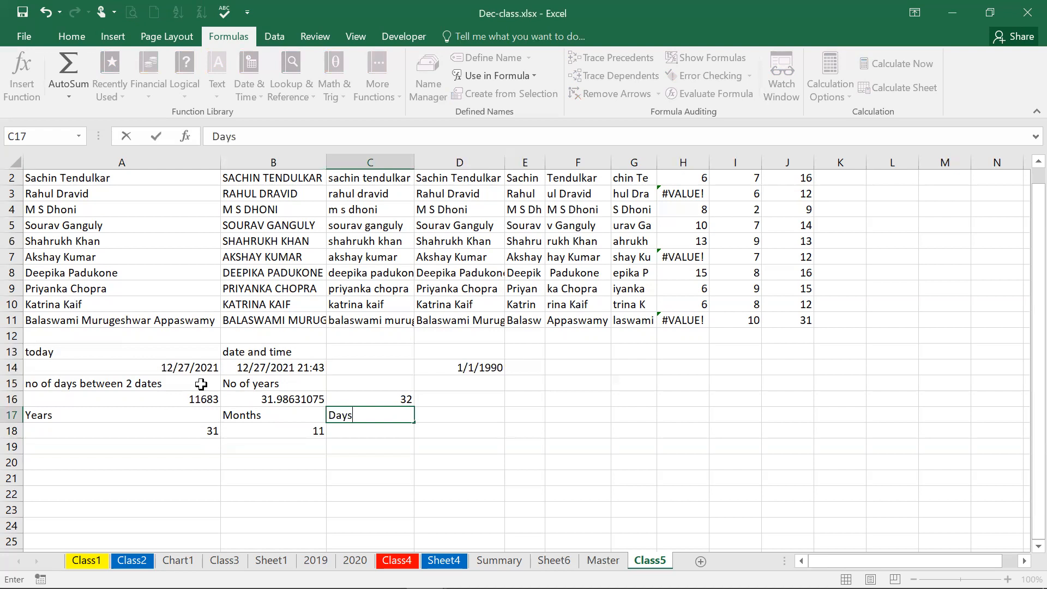
key(Return)
Step: Enter =DATEDIF(D14,A14,"md") in C18 to calculate the remaining days between the two dates
key(Tab)
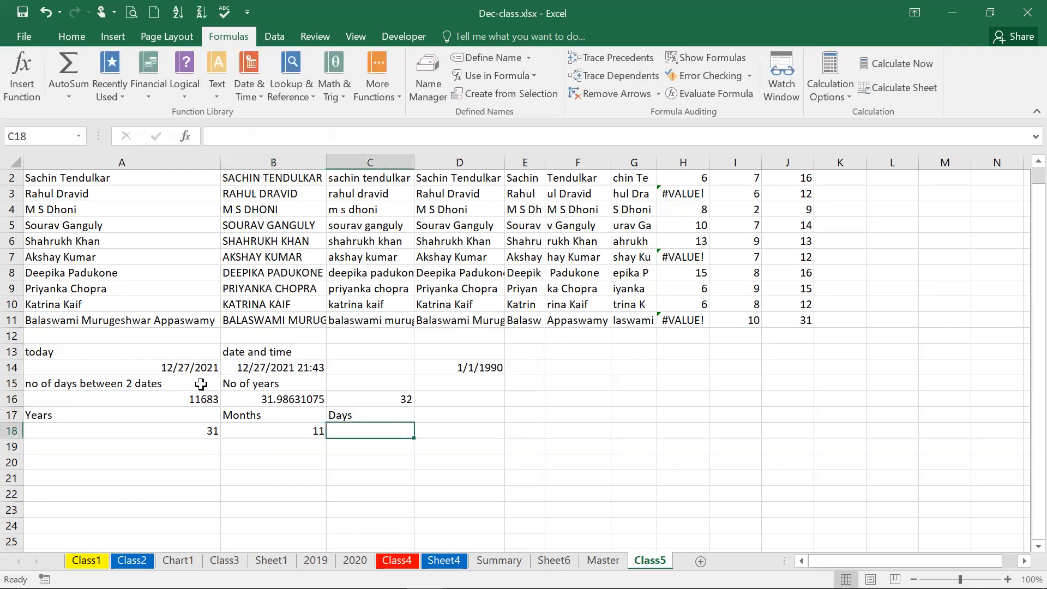
text(=date)
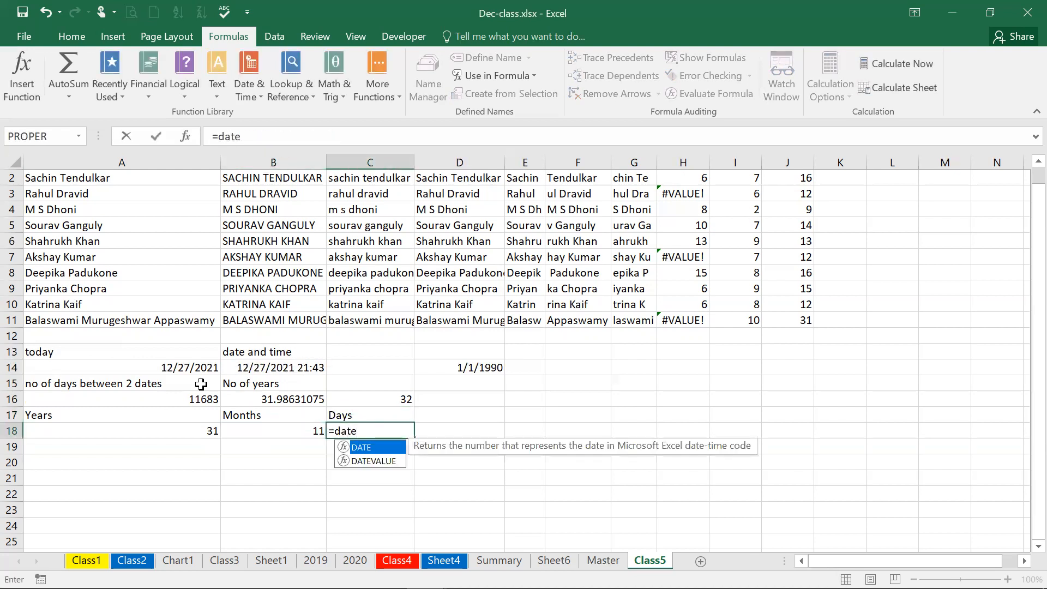
text(dif()
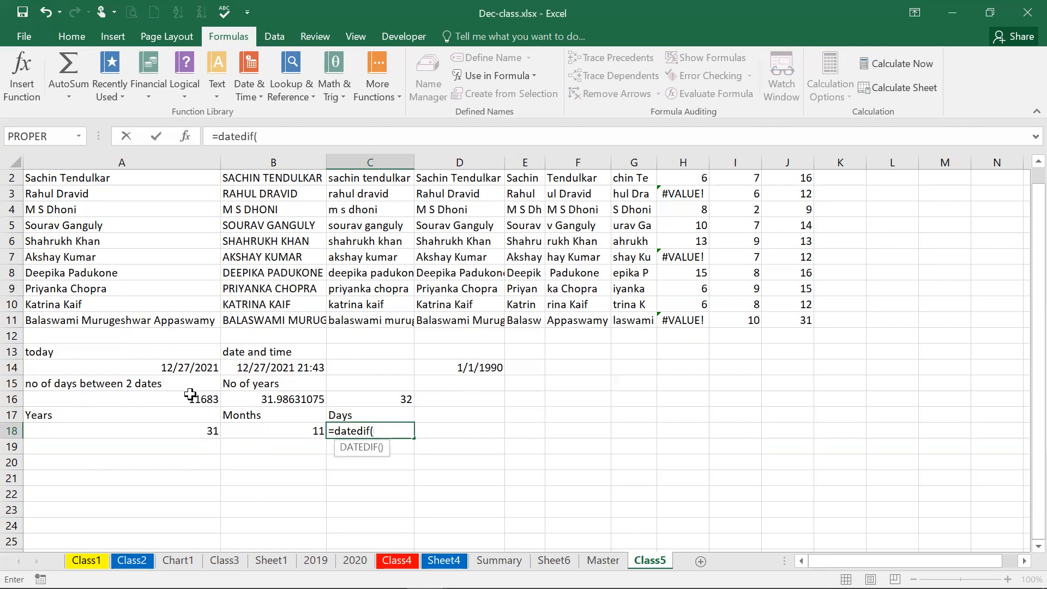
click(468, 370)
text(,)
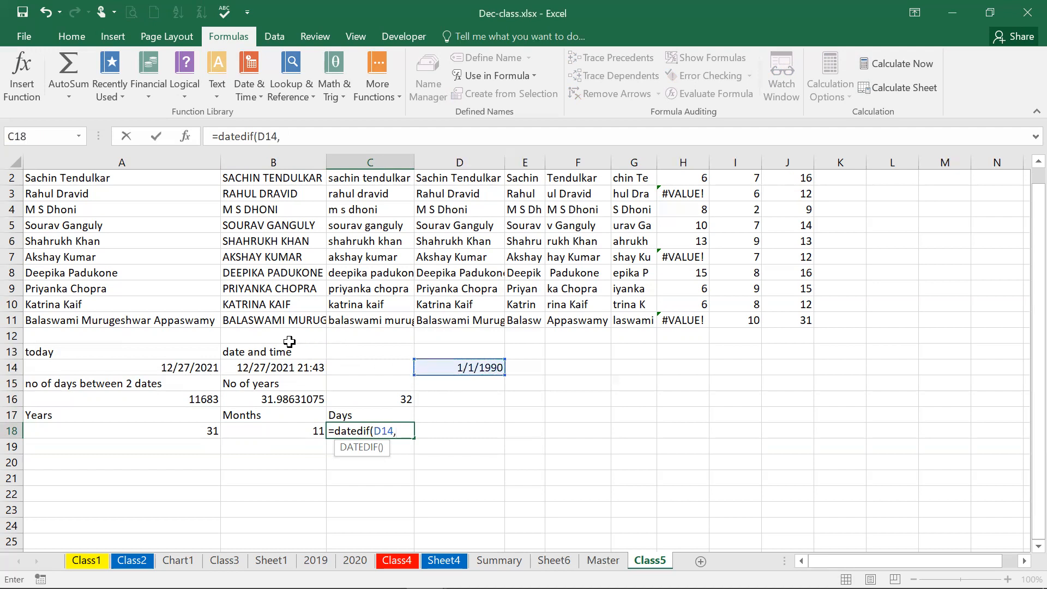
click(178, 368)
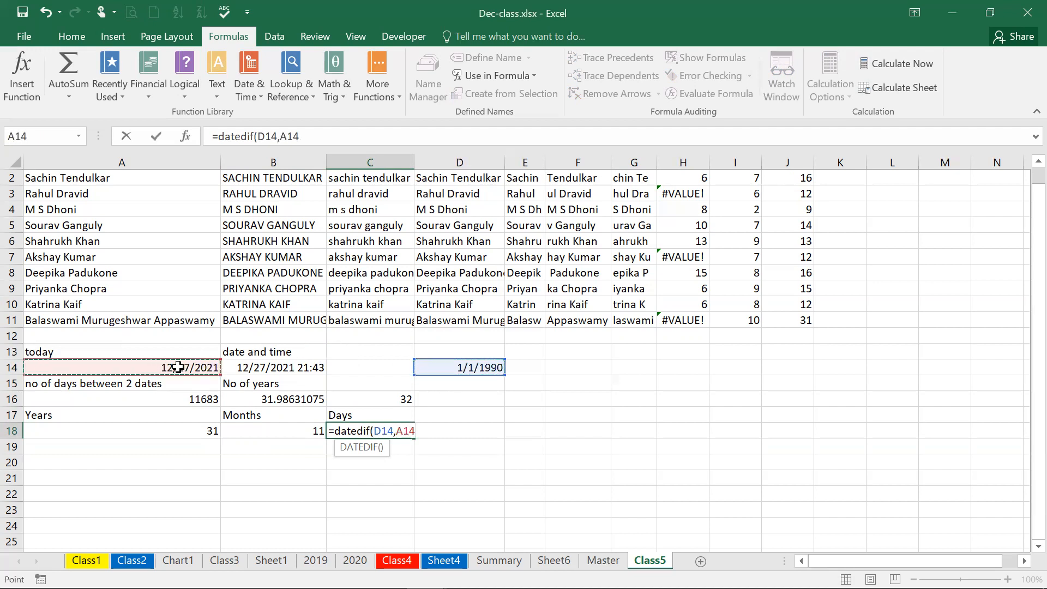
text(,"m)
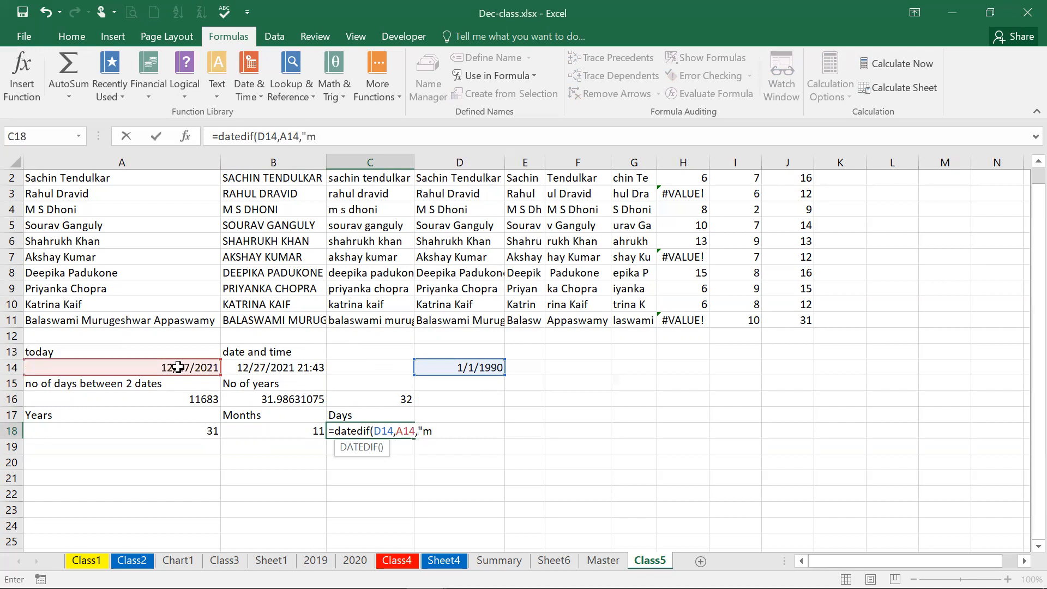
text(d"))
key(Return)
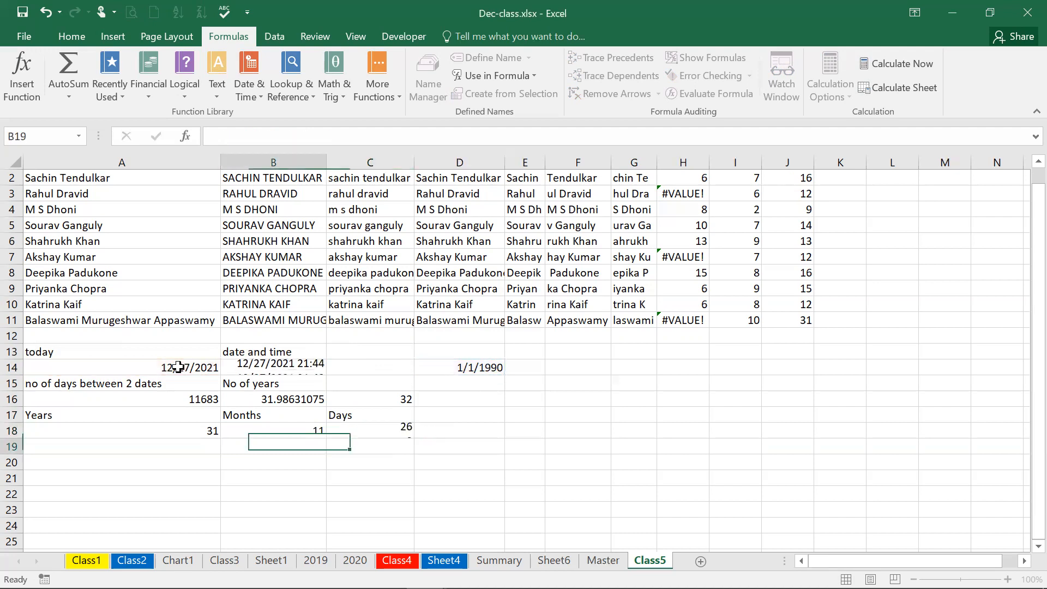
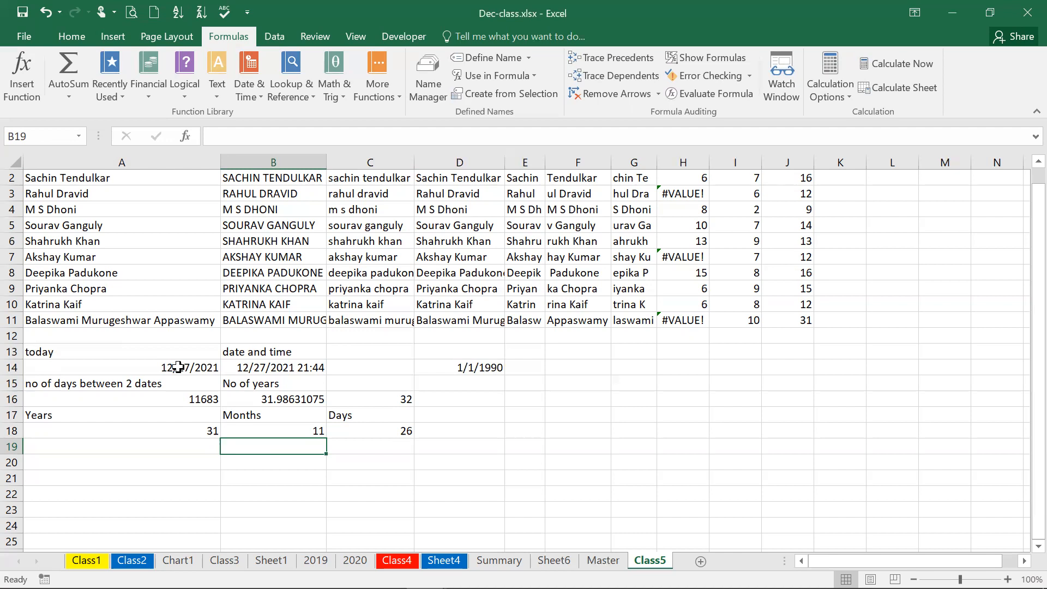
Step: Review the Years, Months and Days labels in row 17 and their DATEDIF formulas in row 18
key(Up)
key(Up)
key(Down)
key(Left)
key(Up)
key(Down)
key(Right)
key(Up)
key(Down)
key(Right)
key(Up)
key(Down)
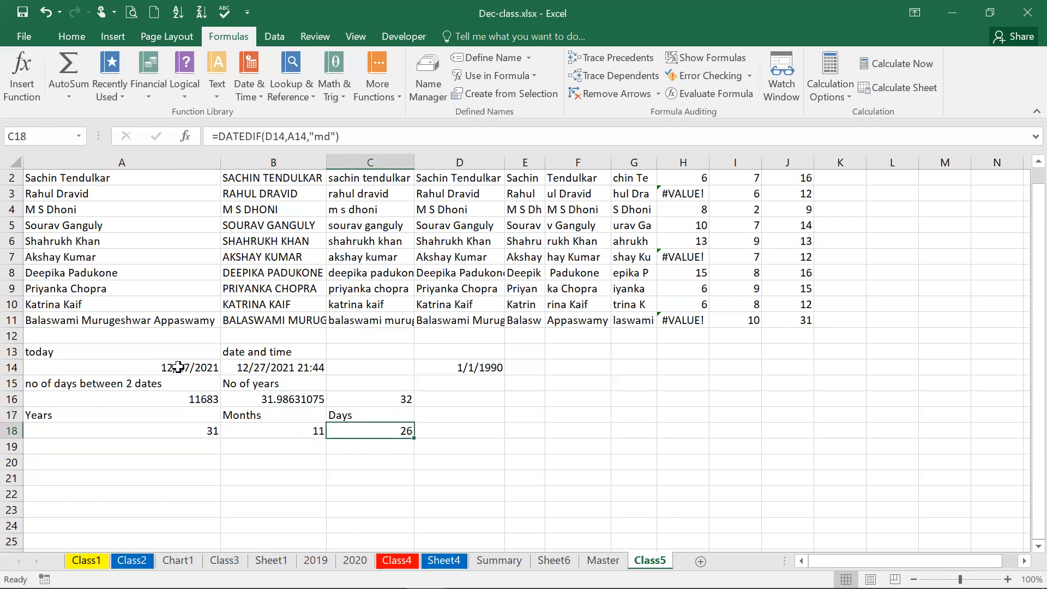
Step: Start a CONCATENATE formula in D18 through its function arguments, with A18 as Text1
key(Right)
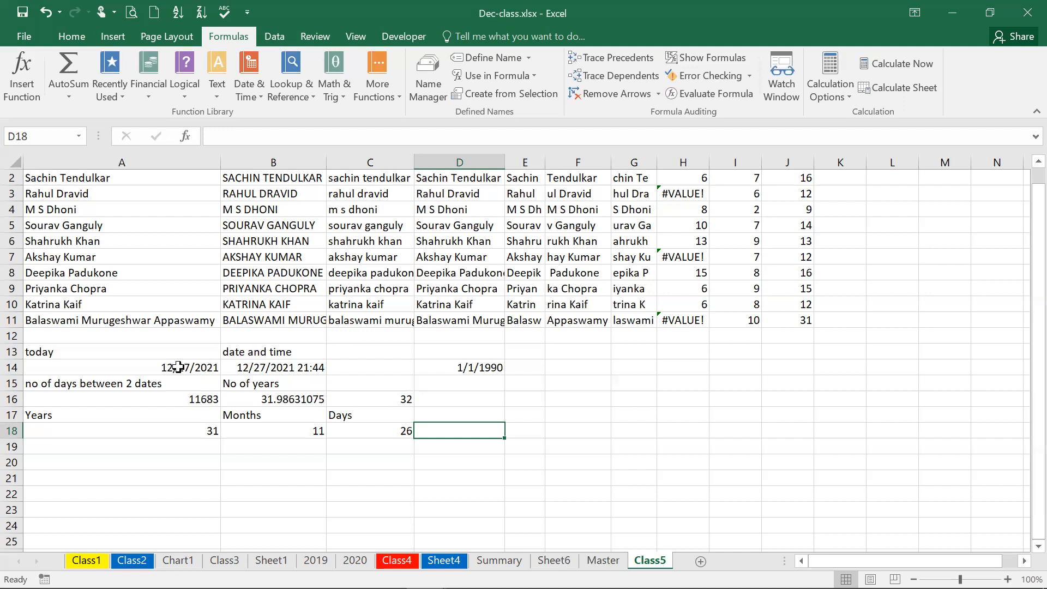
text(=con)
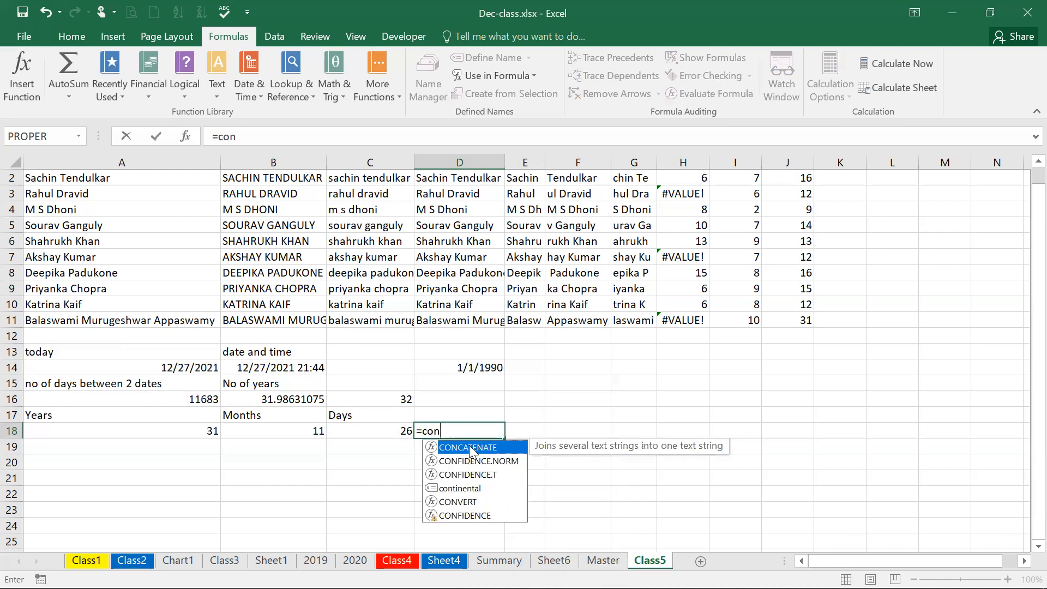
double_click(471, 450)
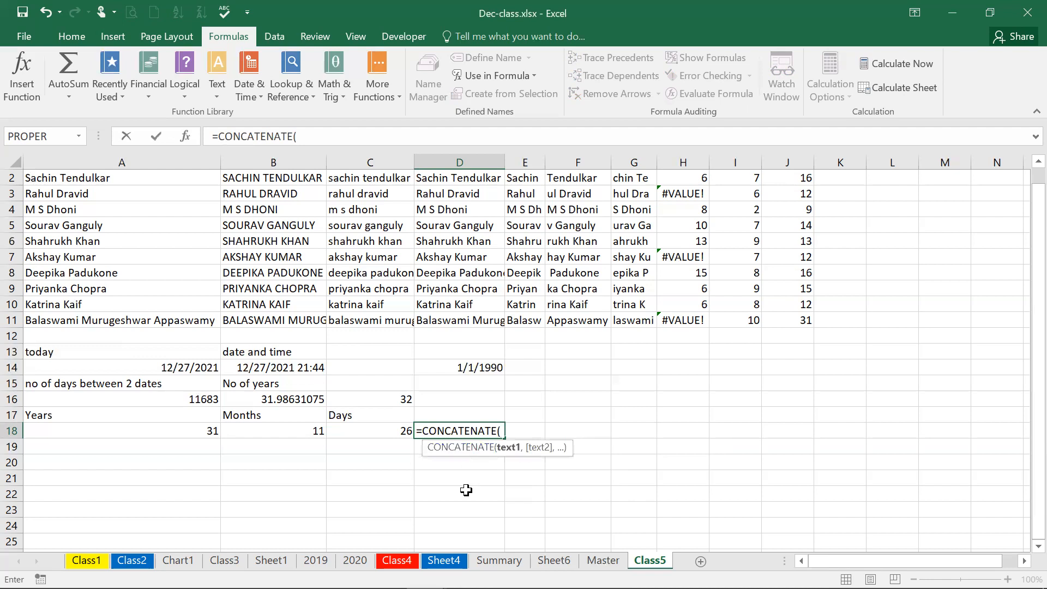
click(186, 138)
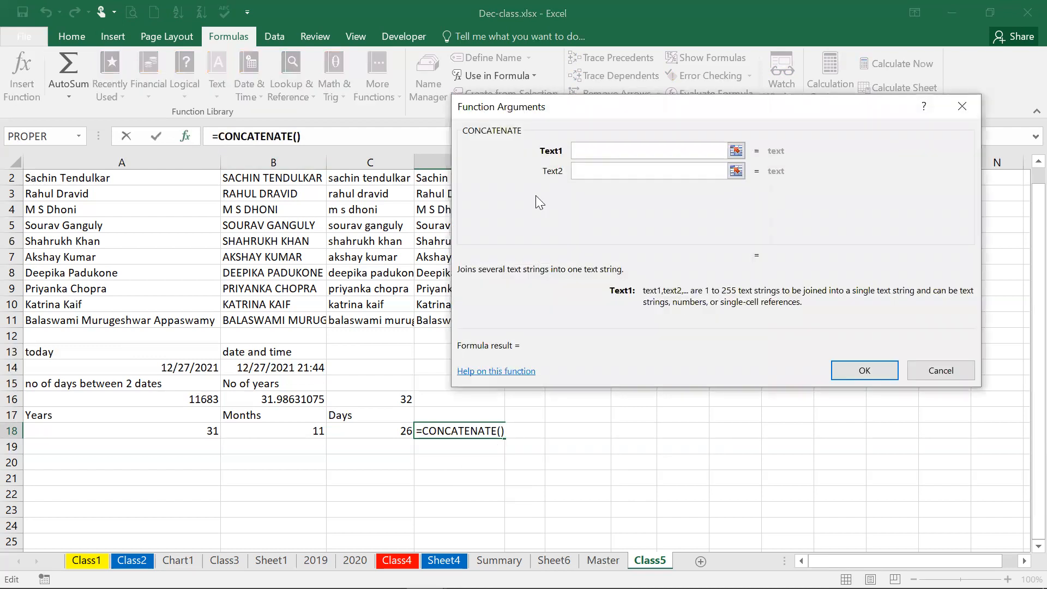
click(151, 434)
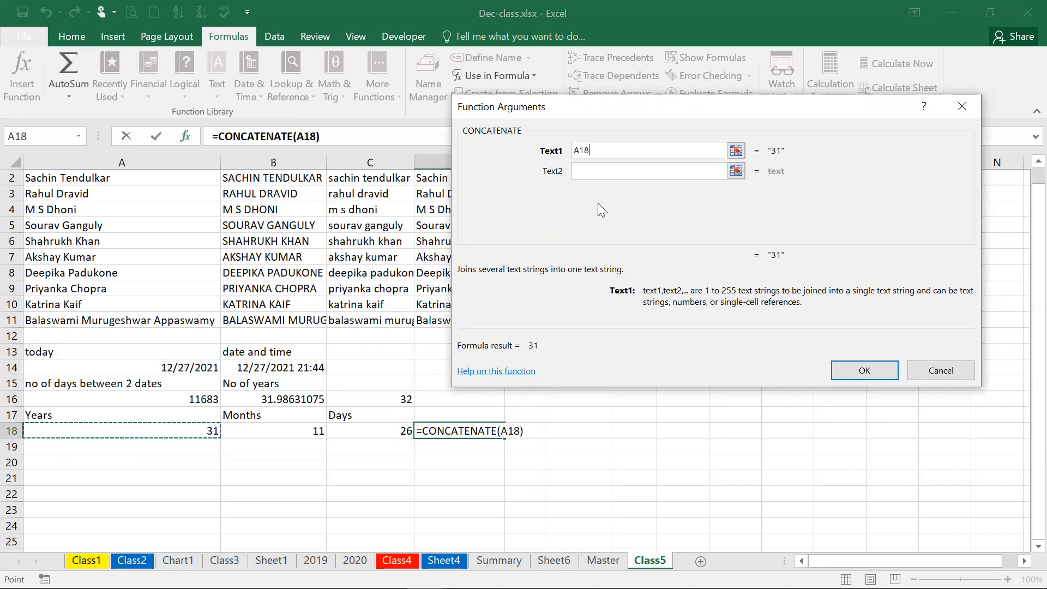
Step: Set the CONCATENATE arguments Text2 to A17, Text3 to B18 and Text4 to B17
click(632, 170)
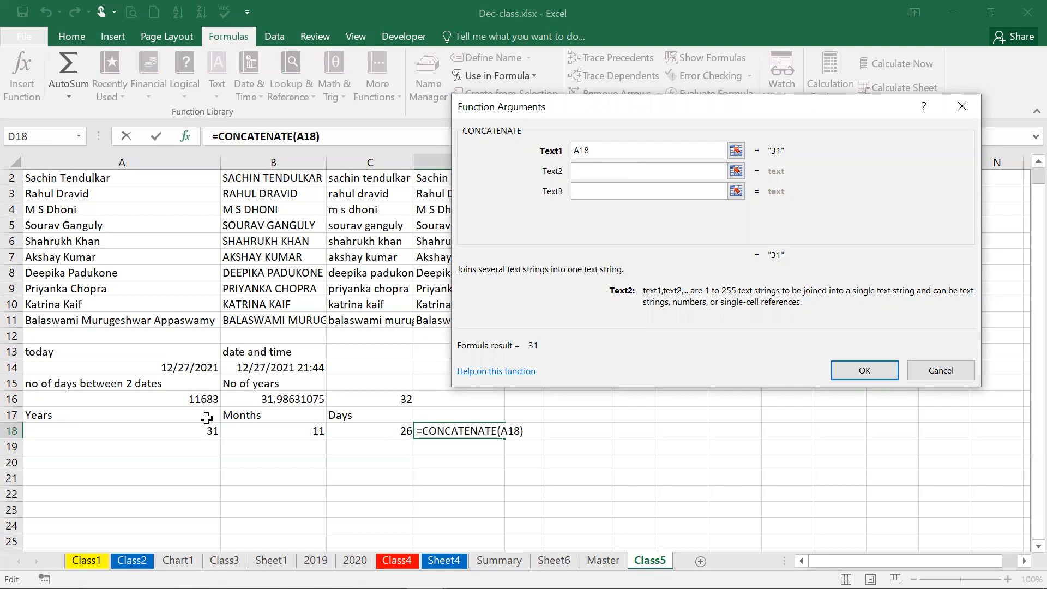
click(177, 417)
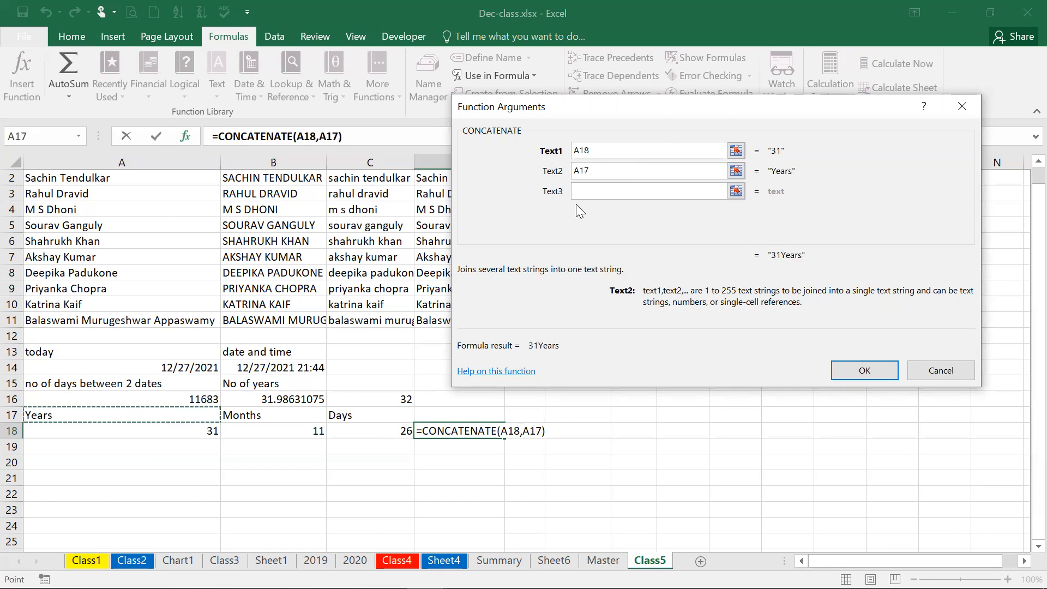
click(595, 192)
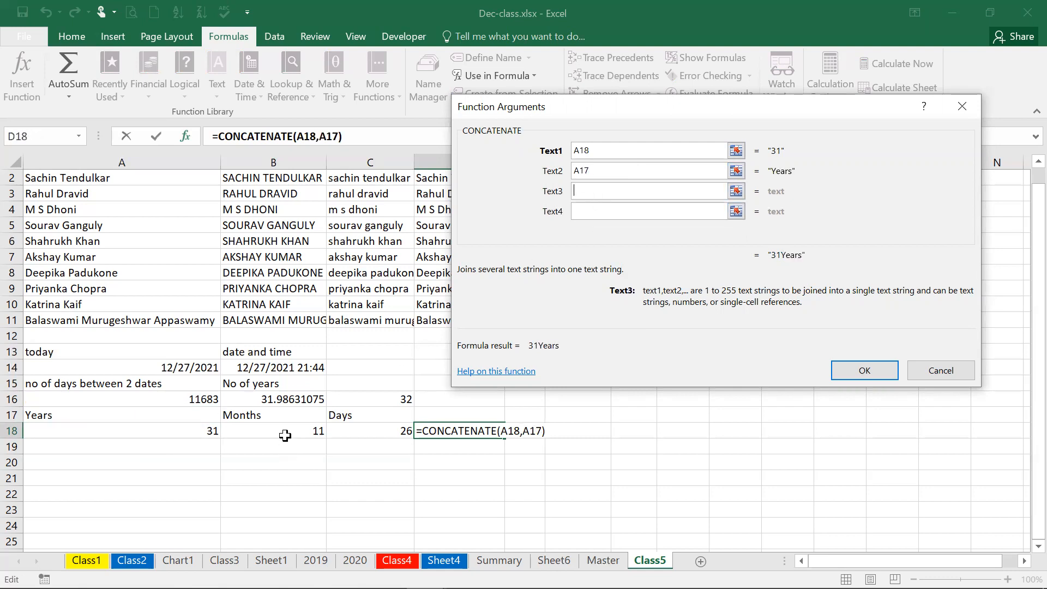
click(285, 435)
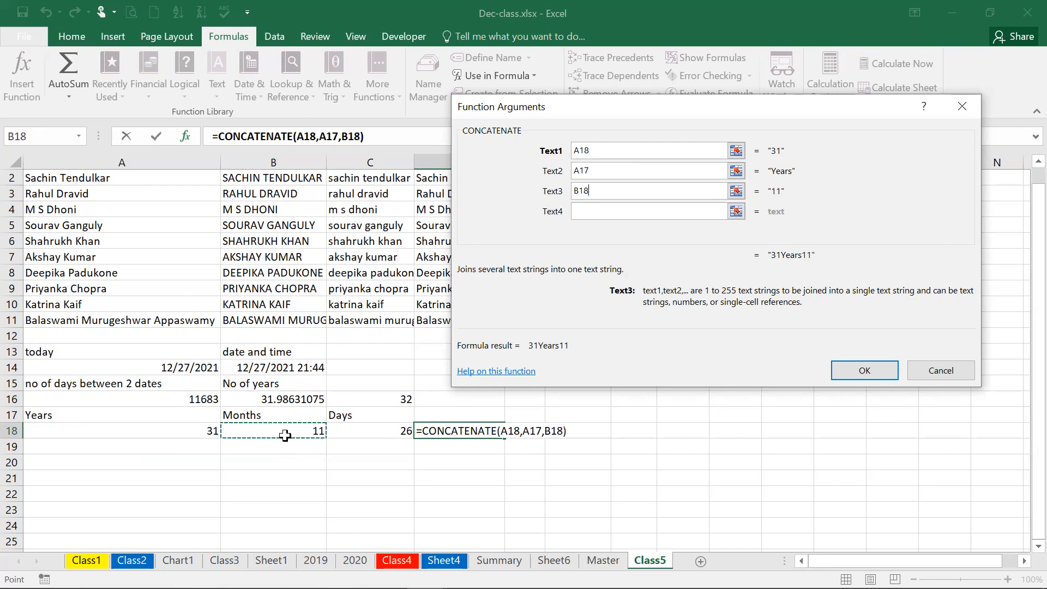
click(613, 205)
click(305, 417)
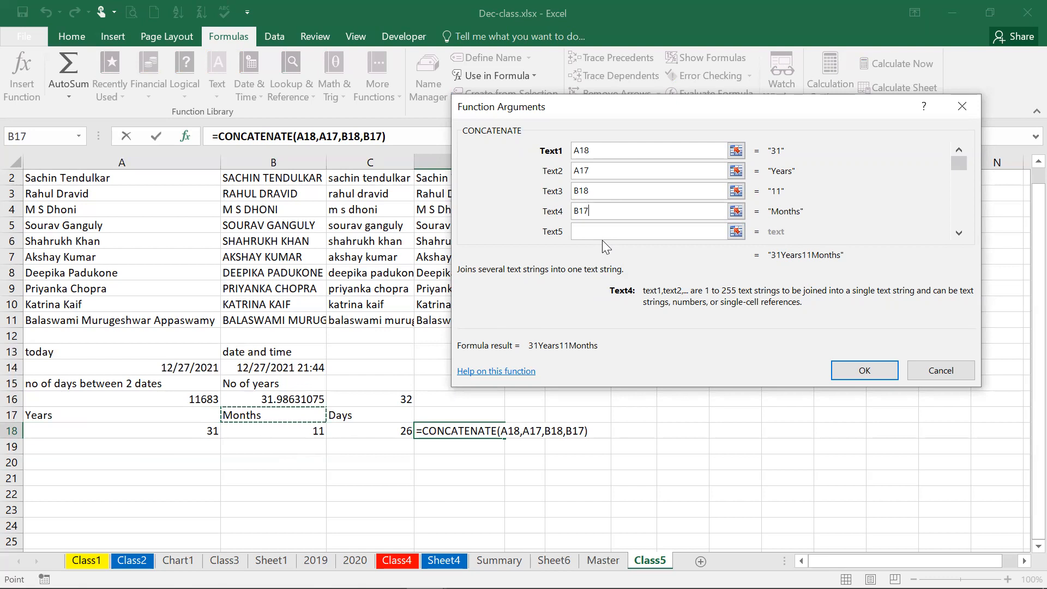
Step: Add the days value C18 as Text5 and its label C17 as Text6 of the CONCATENATE function
click(613, 231)
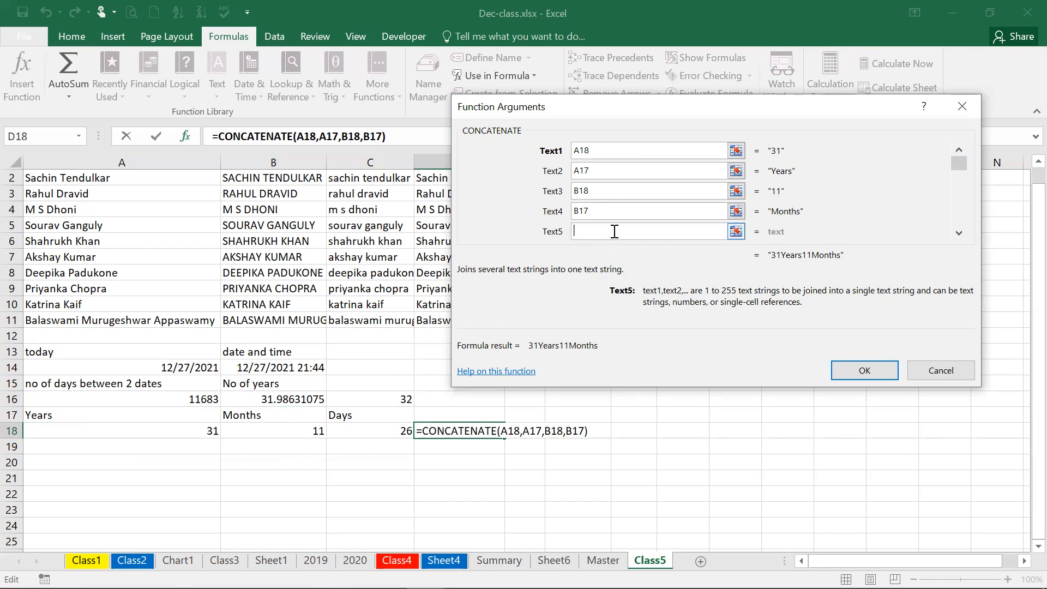
click(378, 431)
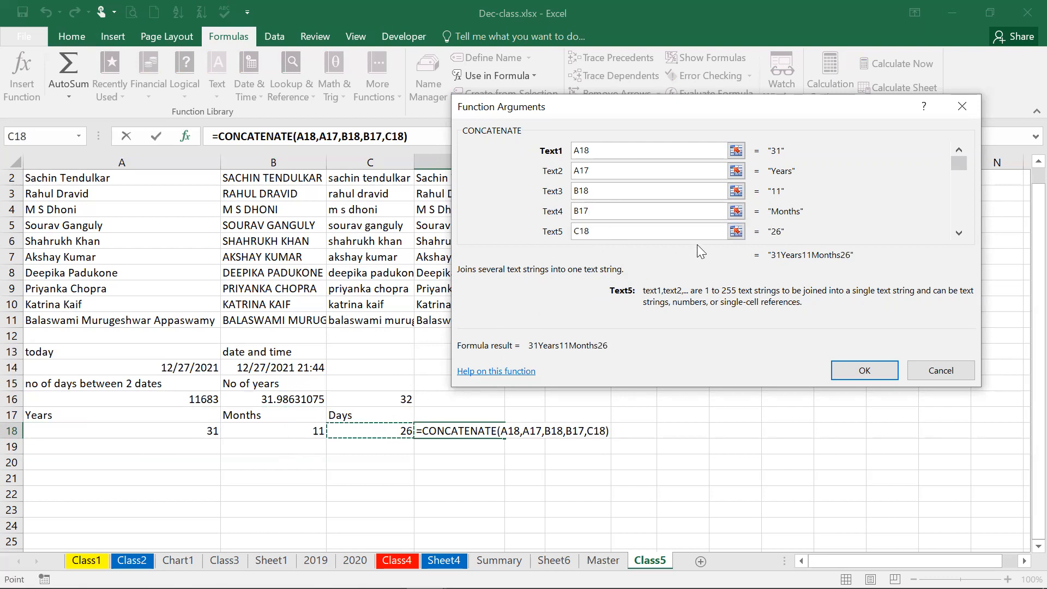
click(960, 234)
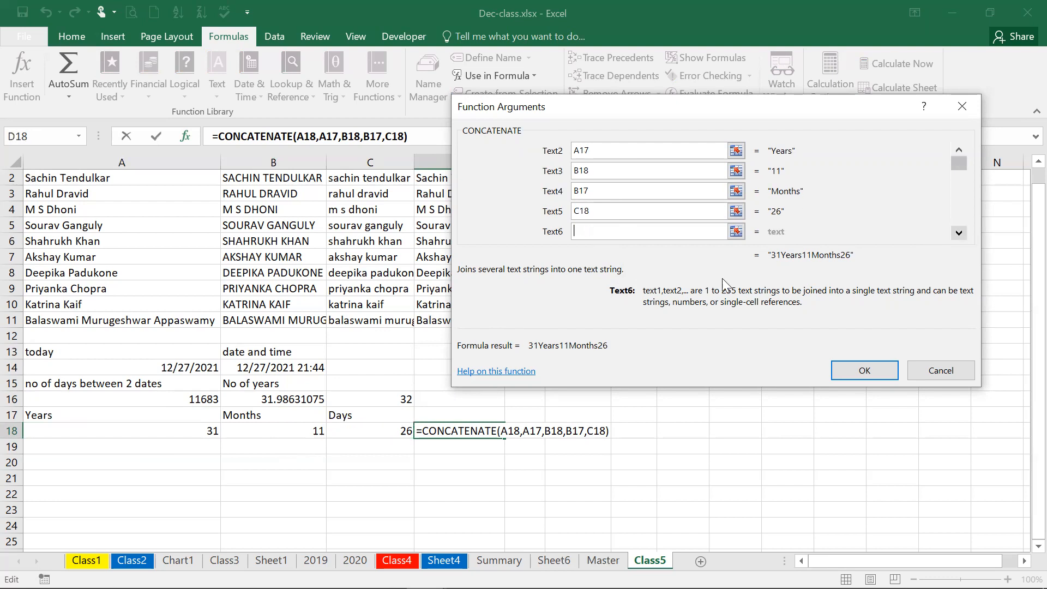
click(601, 232)
click(389, 415)
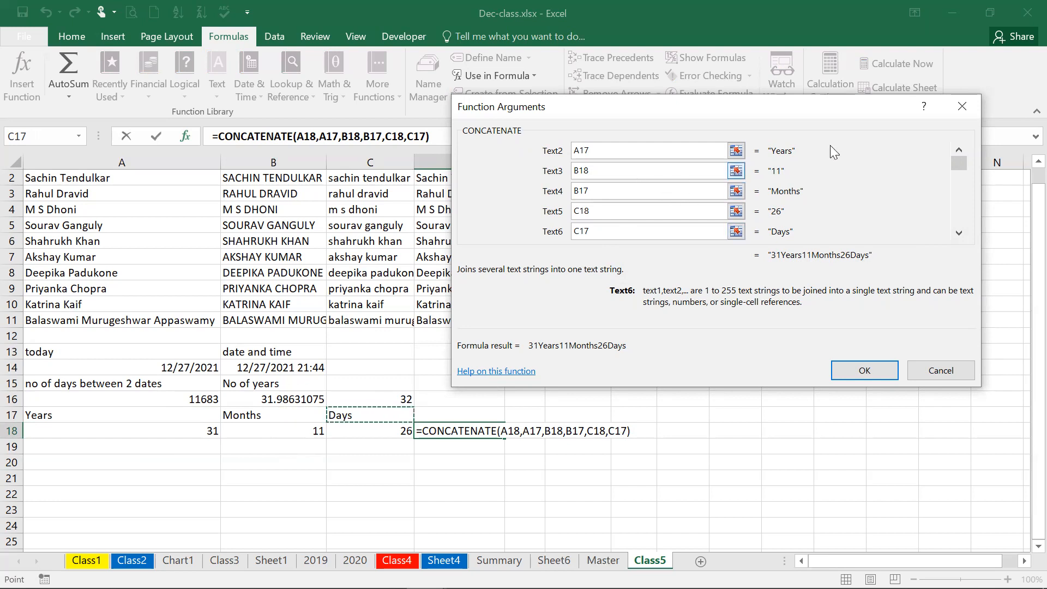
Step: Replace Text2 with a space in quotes (" ") and Text3 with the Years label A17
click(958, 147)
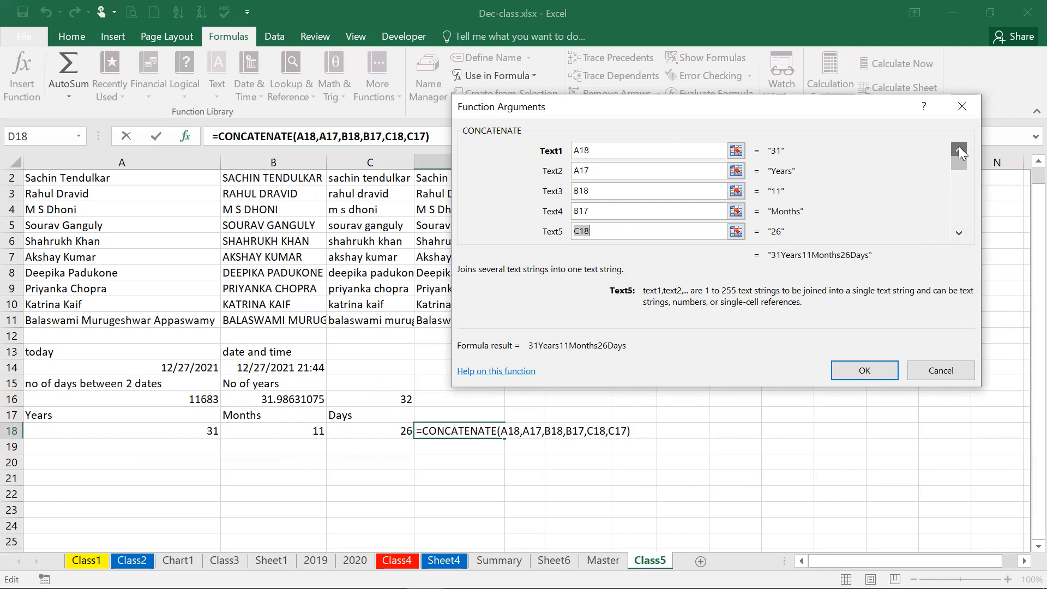
click(606, 171)
double_click(605, 170)
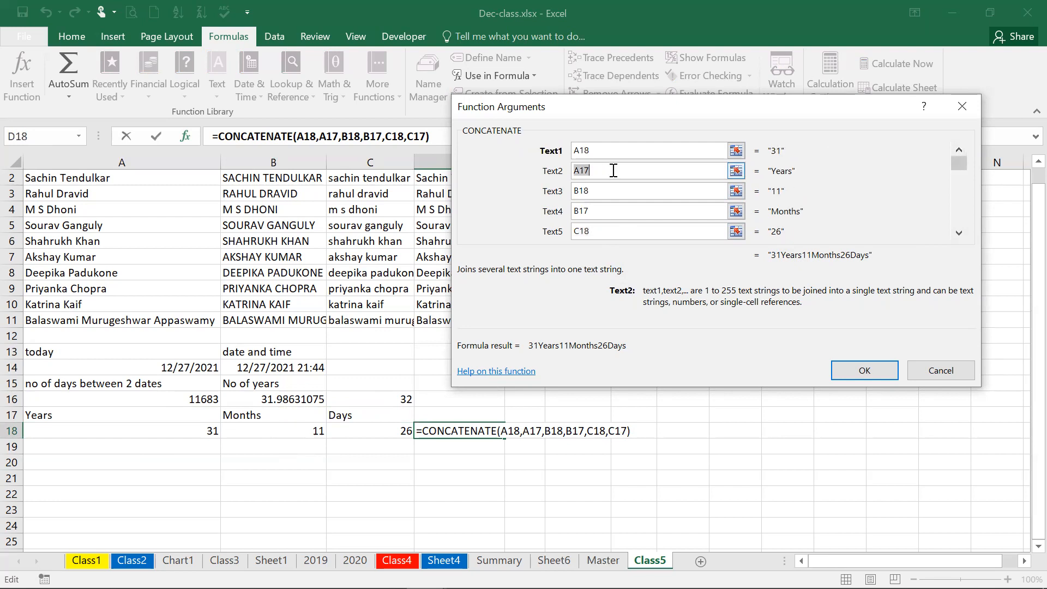
key(Delete)
key(Tab)
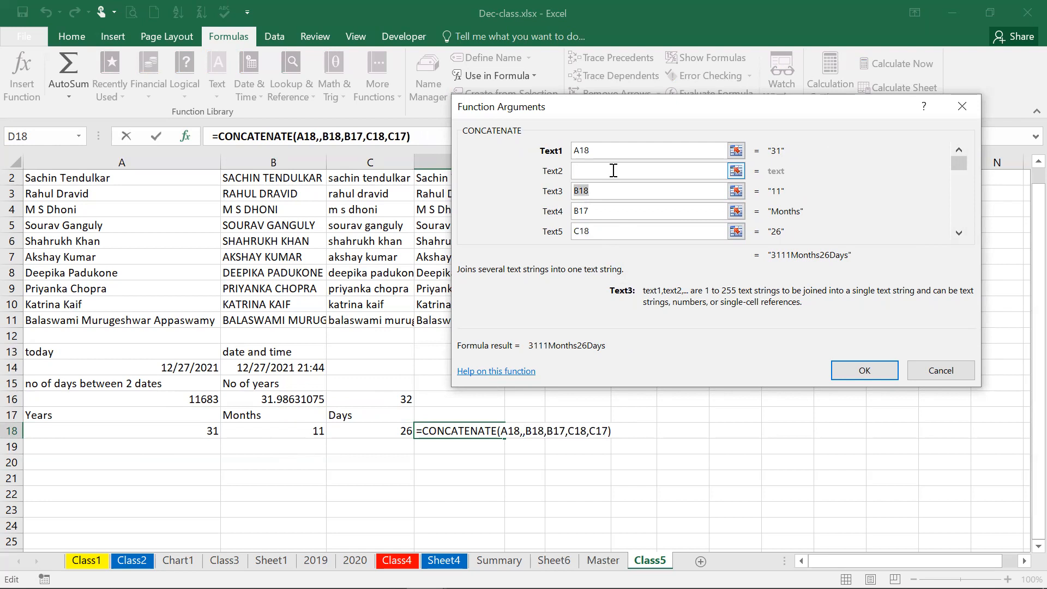
click(613, 171)
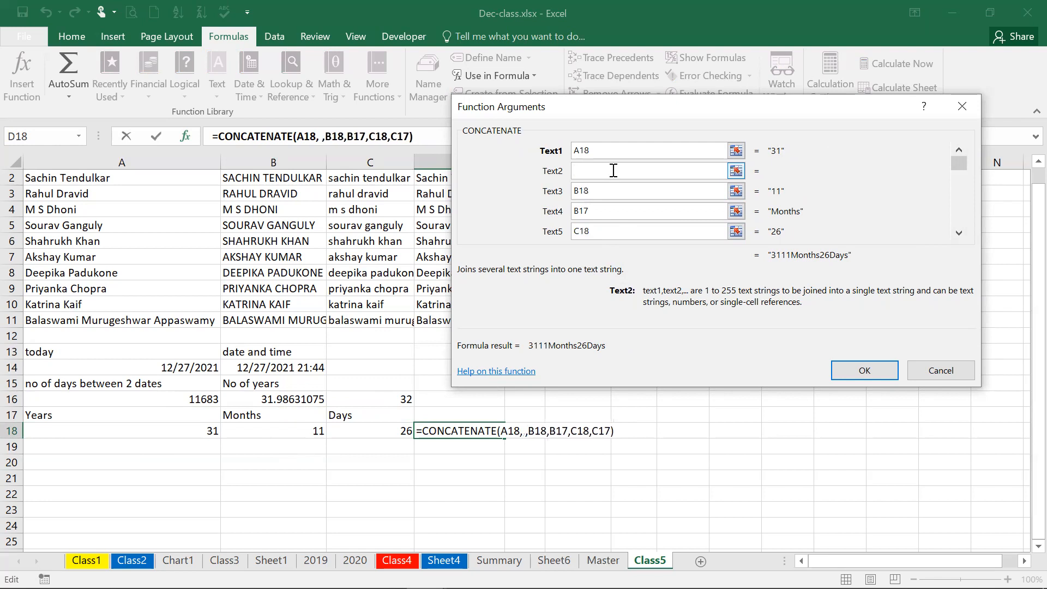
key(Tab)
key(BackSpace)
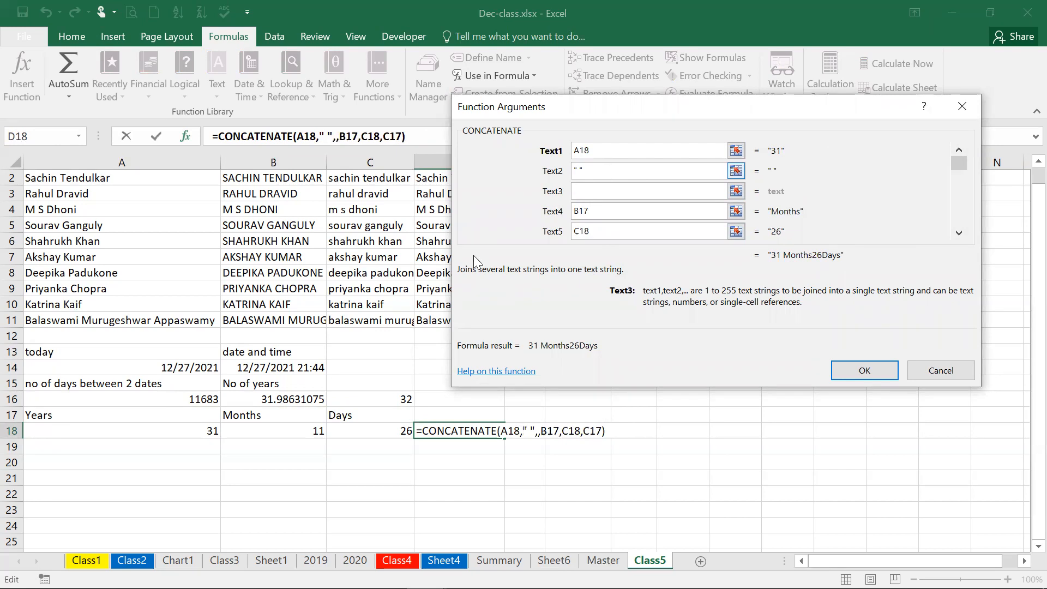
click(189, 413)
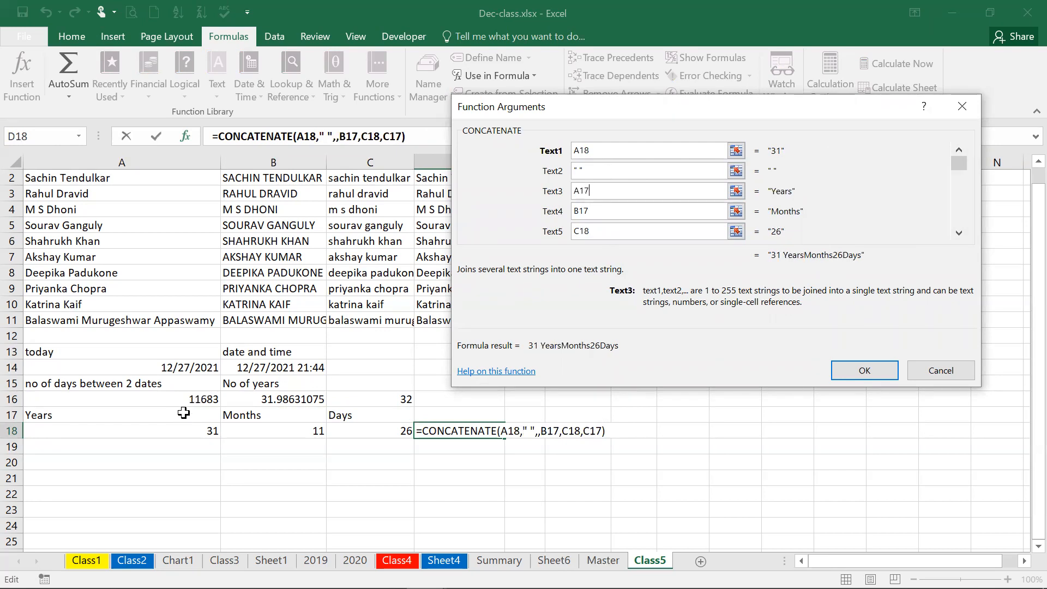
Step: Replace Text4 with a space in quotes (" ") and Text5 with the months value B18
double_click(635, 211)
key(BackSpace)
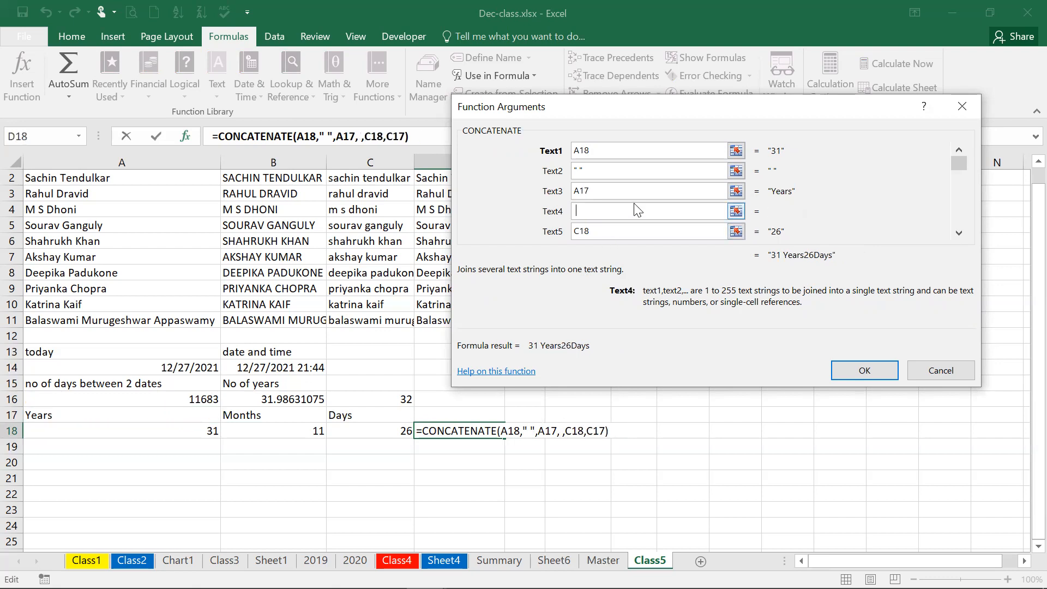
click(614, 234)
key(BackSpace)
key(BackSpace)
key(BackSpace)
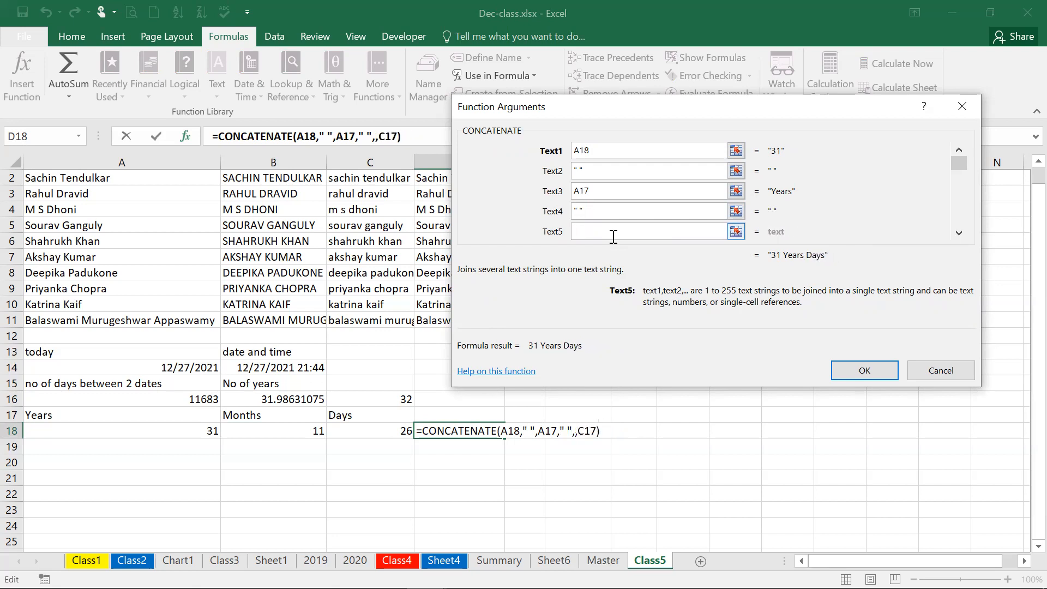
click(300, 431)
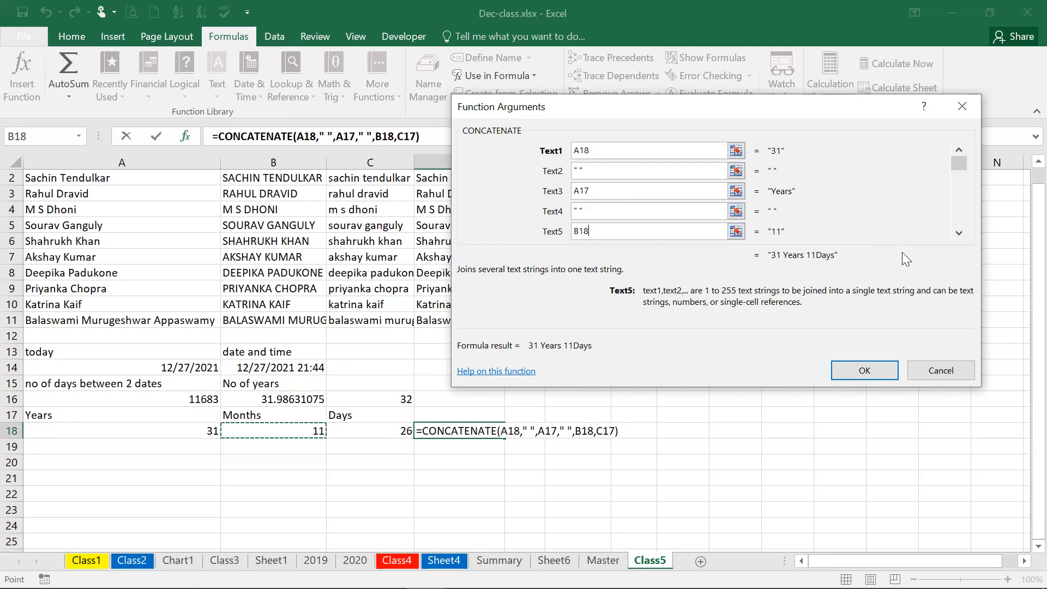
Step: Replace Text6 with a space in quotes (" ") and enter C17 as Text7
click(959, 233)
click(961, 233)
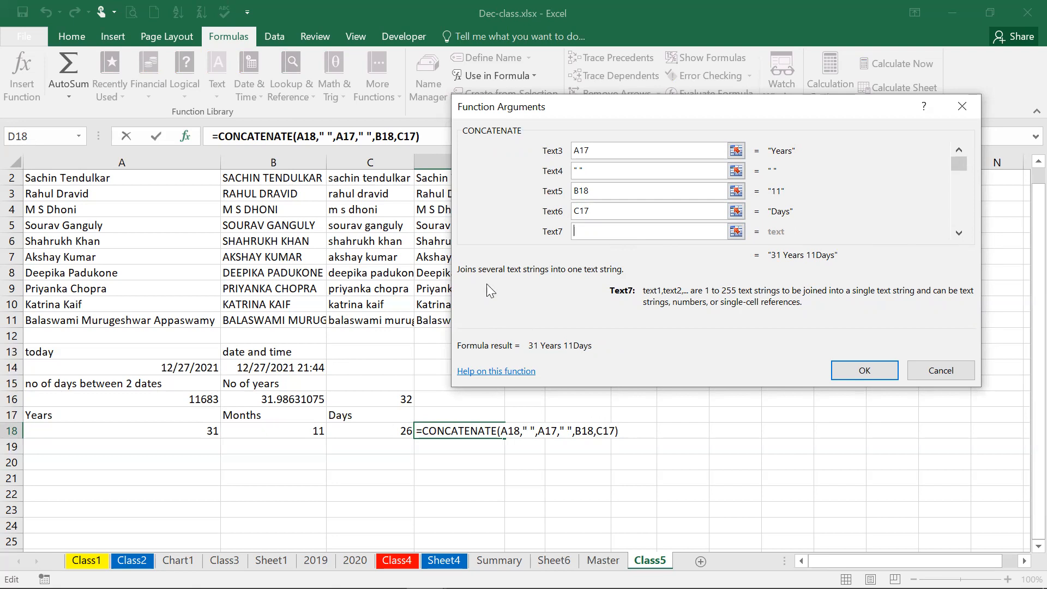
click(598, 214)
double_click(587, 215)
click(587, 215)
double_click(586, 215)
key(BackSpace)
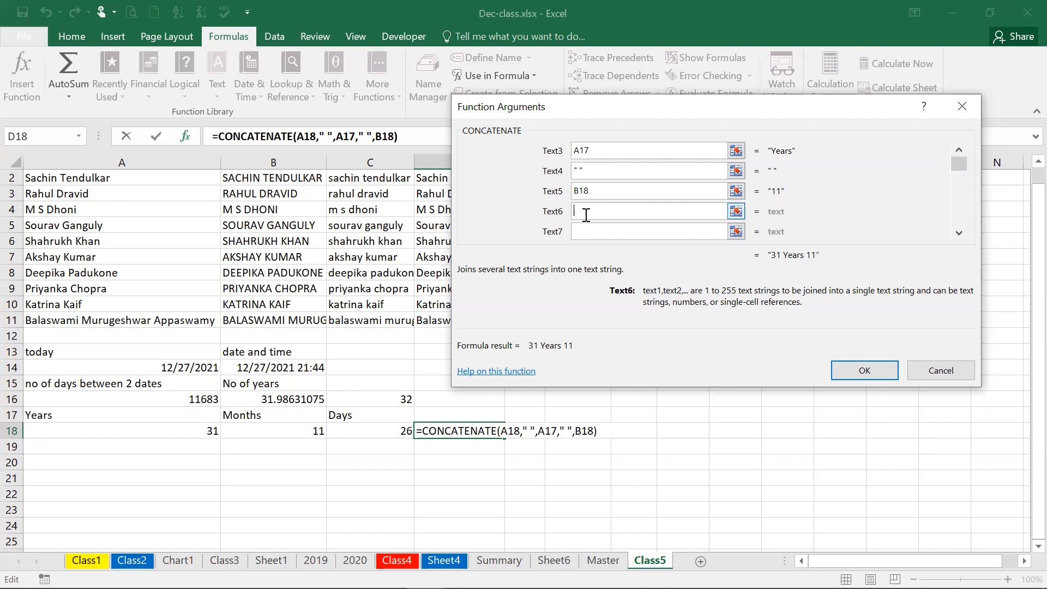
text(" ")
click(591, 231)
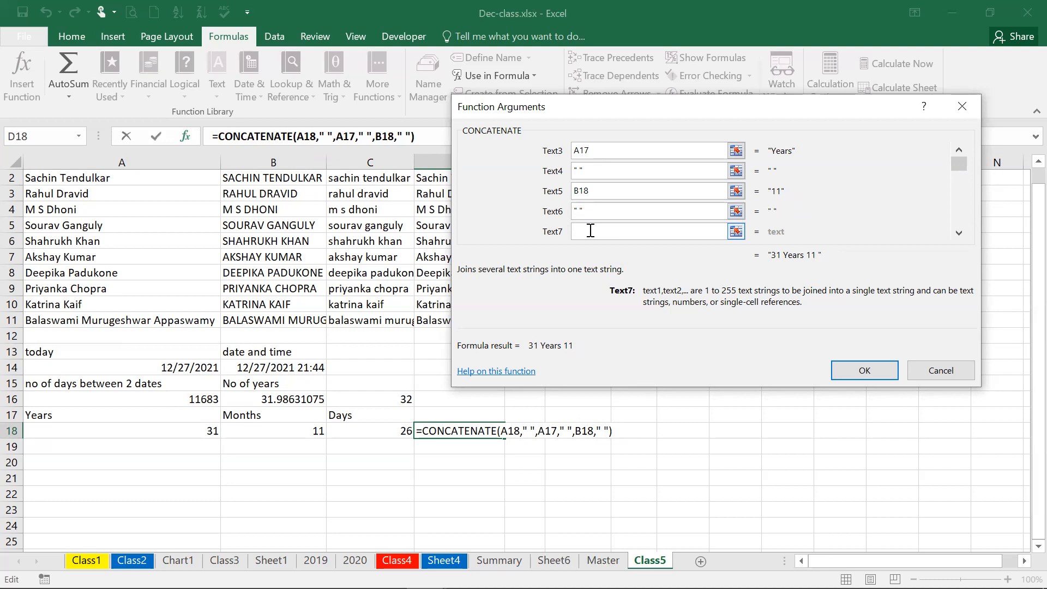
text(C17)
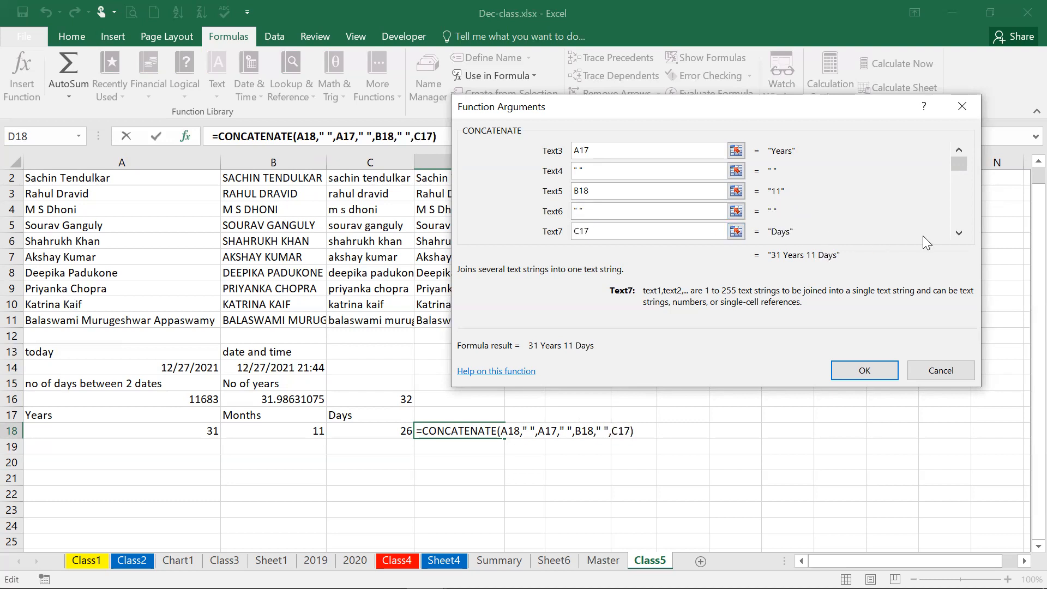
Step: Add a space in quotes (" ") as Text8 and the days value C18 as Text9
click(964, 238)
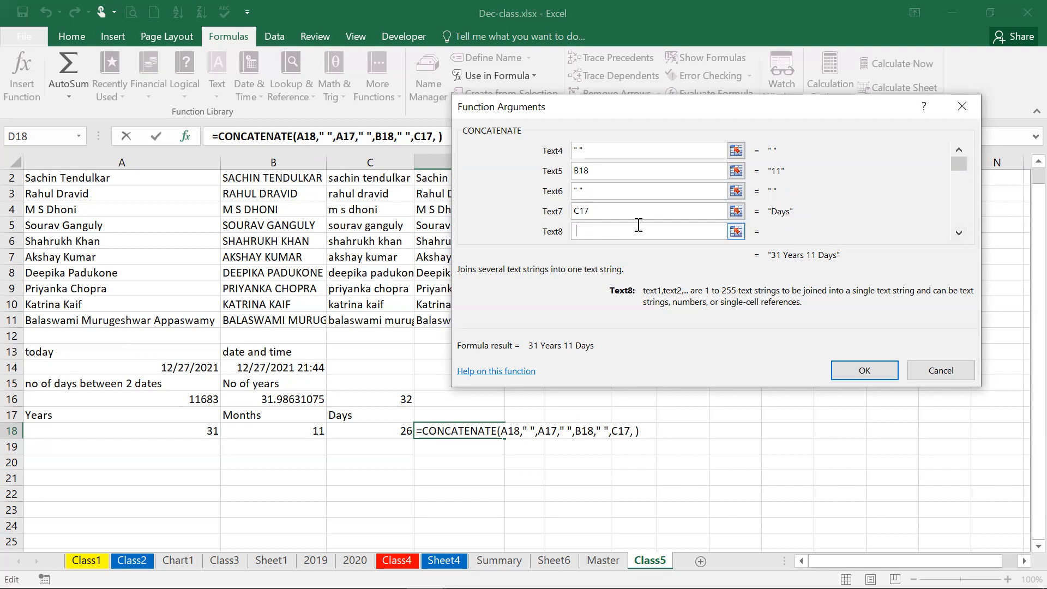
click(958, 233)
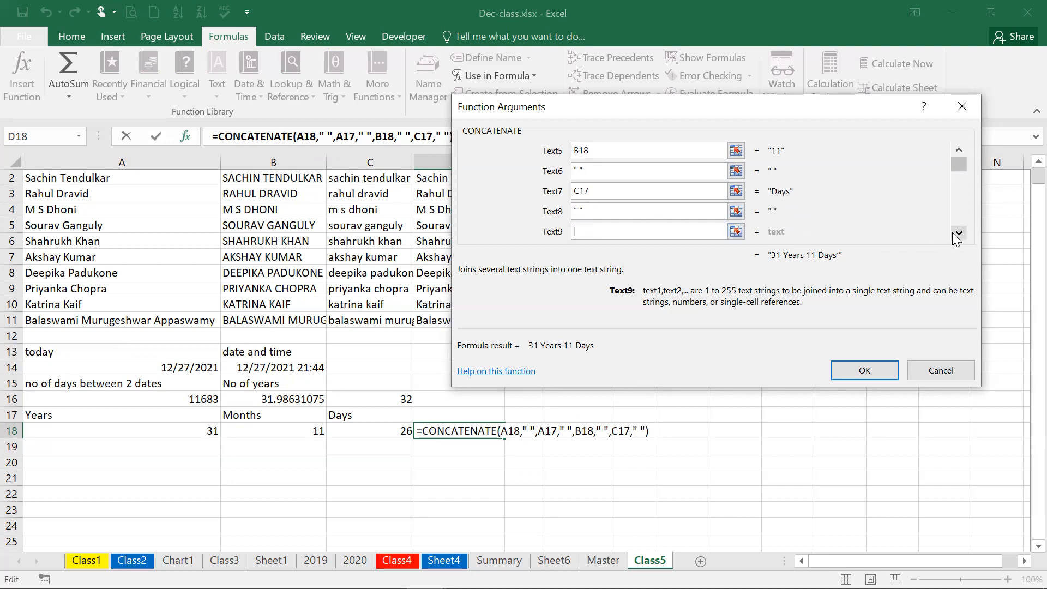
click(667, 231)
click(342, 435)
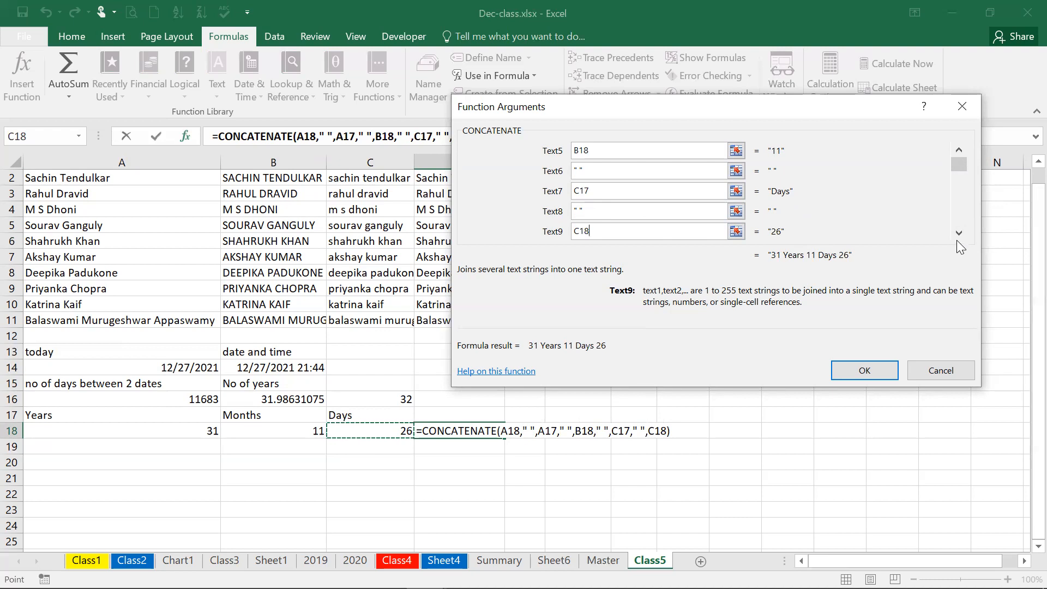
Step: Add a space in quotes (" ") as Text10 and the Days label C17 as Text11
click(959, 234)
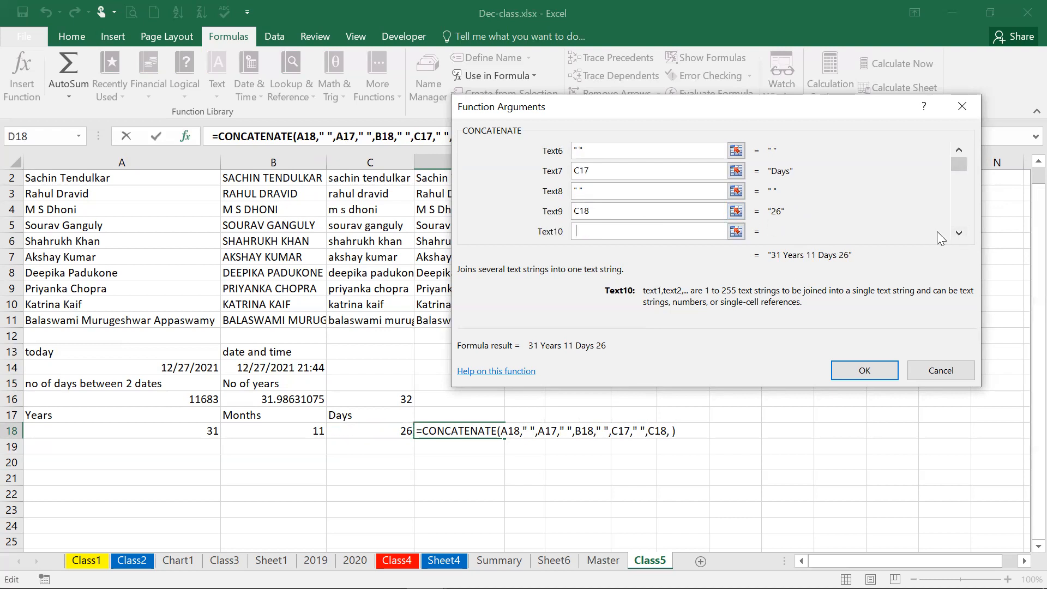
click(958, 233)
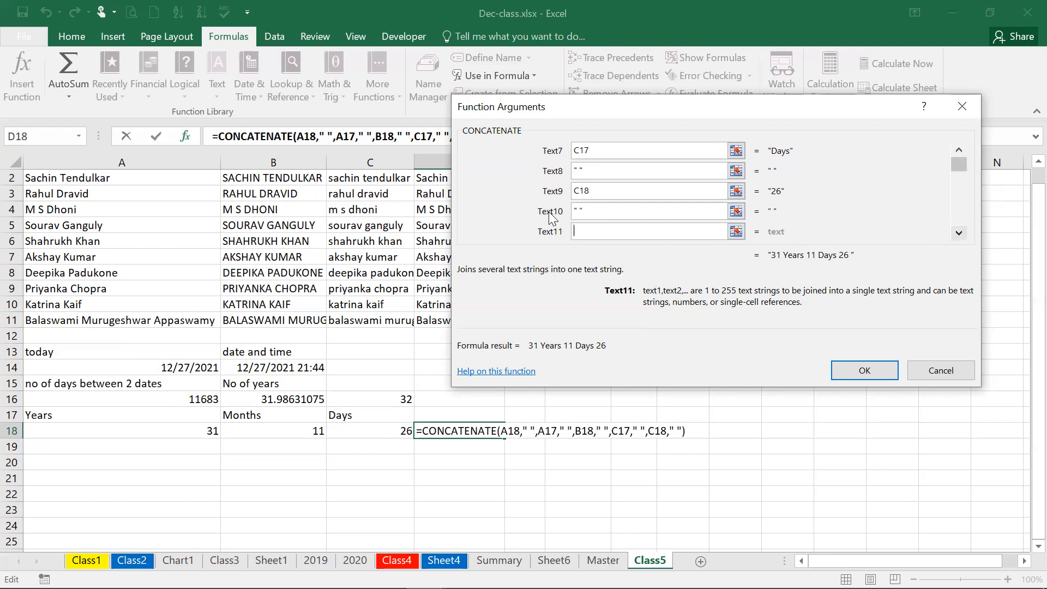
click(370, 416)
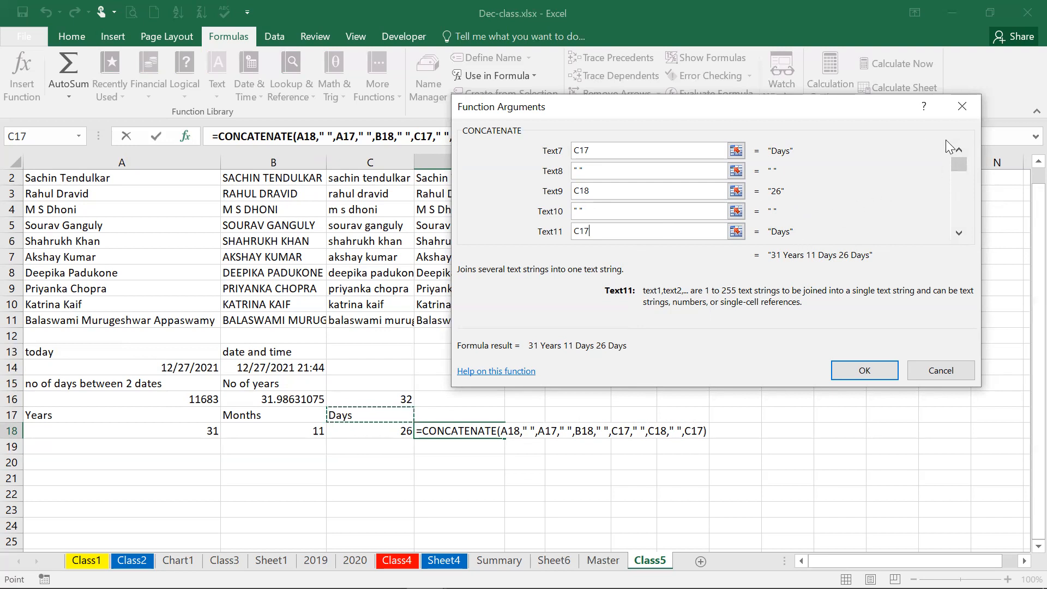
Step: Replace Text7 with the Months label B17, complete the CONCATENATE formula in D18, and fit column D's width to its contents
click(958, 149)
click(959, 150)
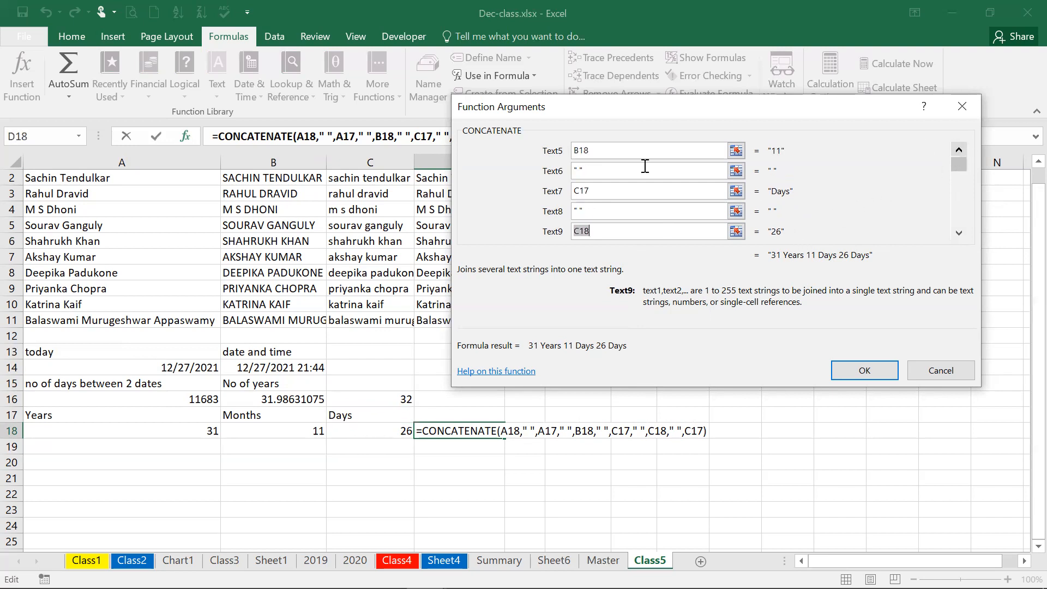
click(614, 188)
key(BackSpace)
key(BackSpace)
key(BackSpace)
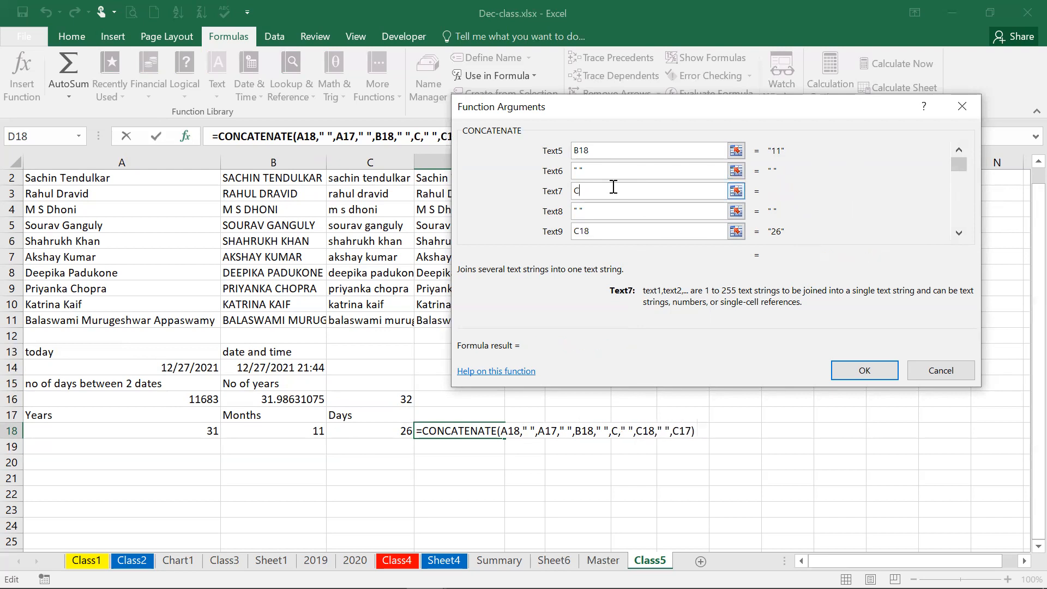
click(243, 416)
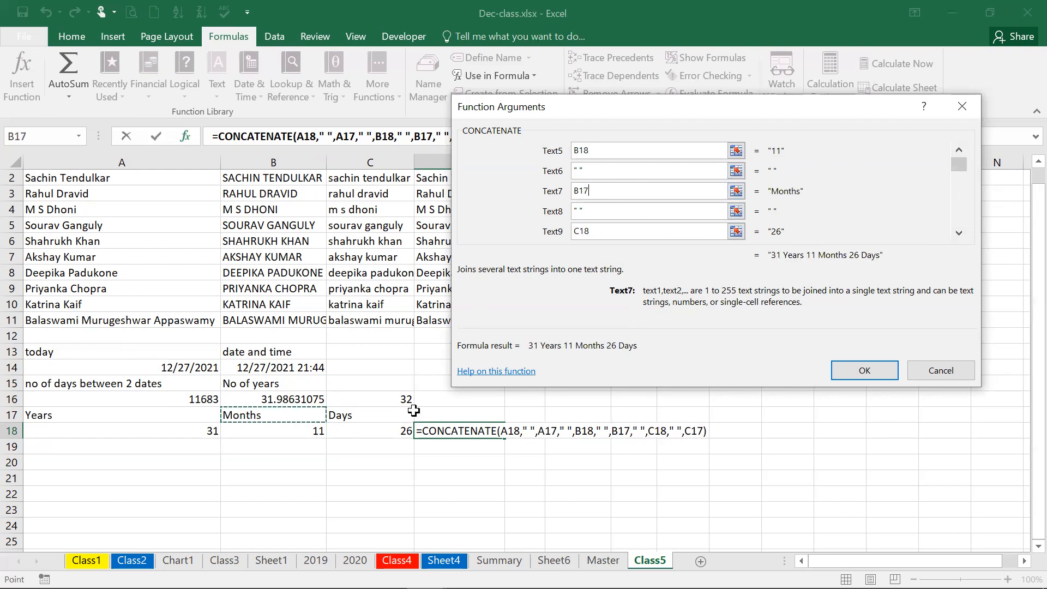
click(865, 370)
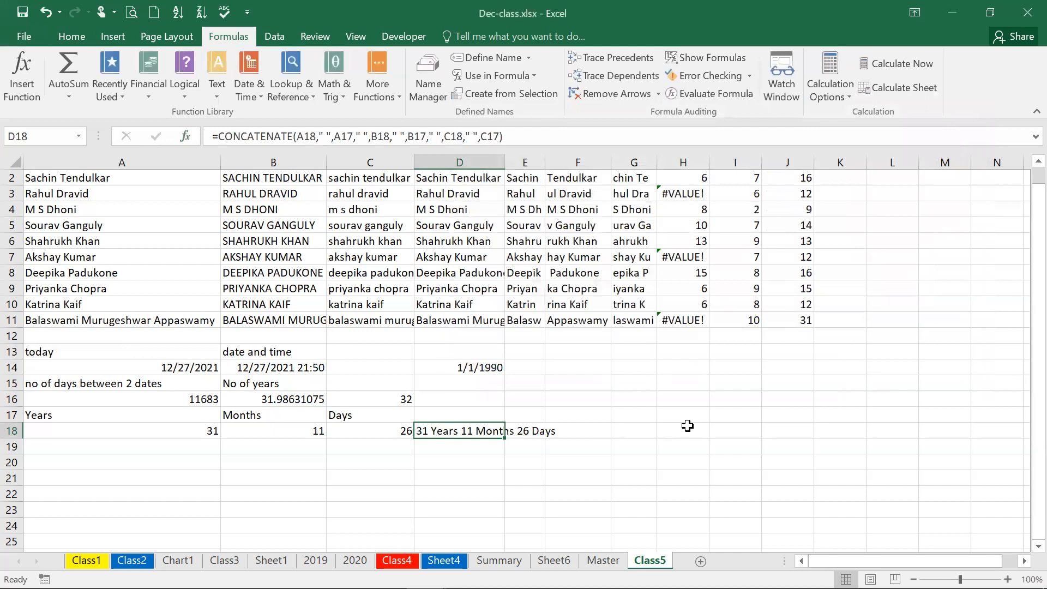
double_click(505, 162)
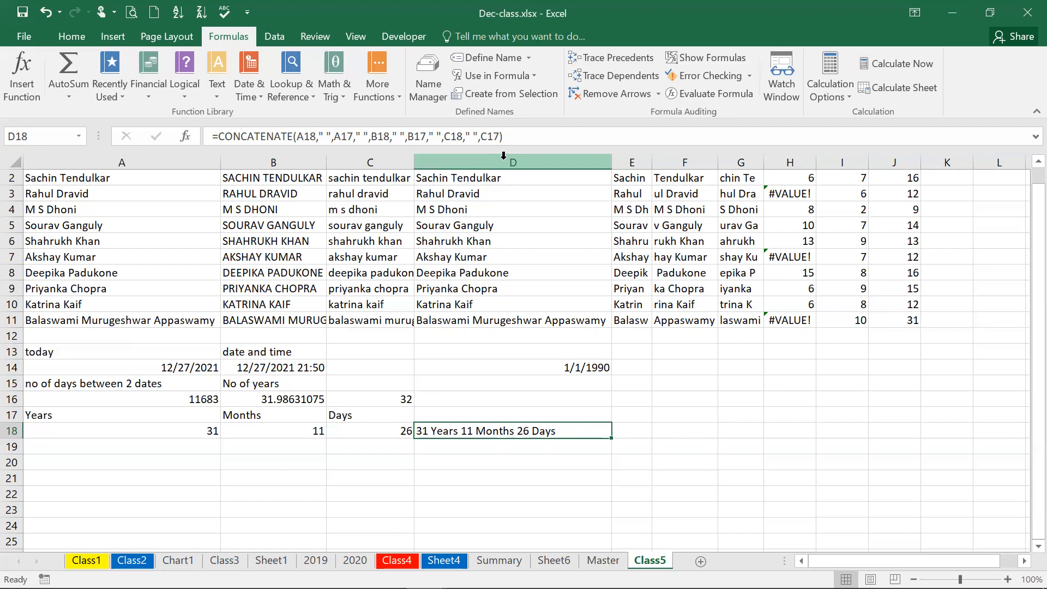
click(214, 97)
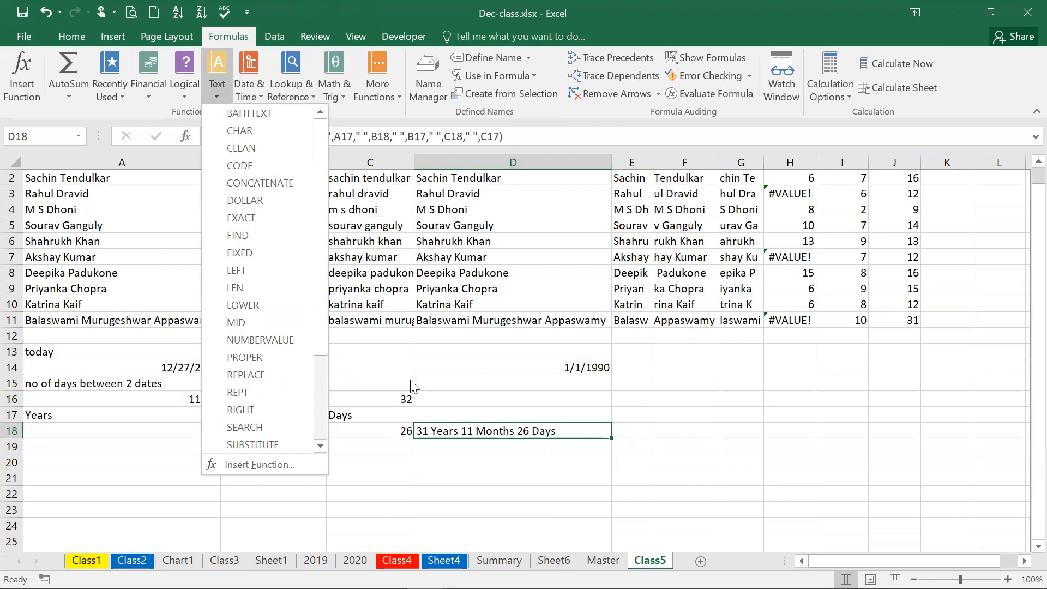
click(467, 375)
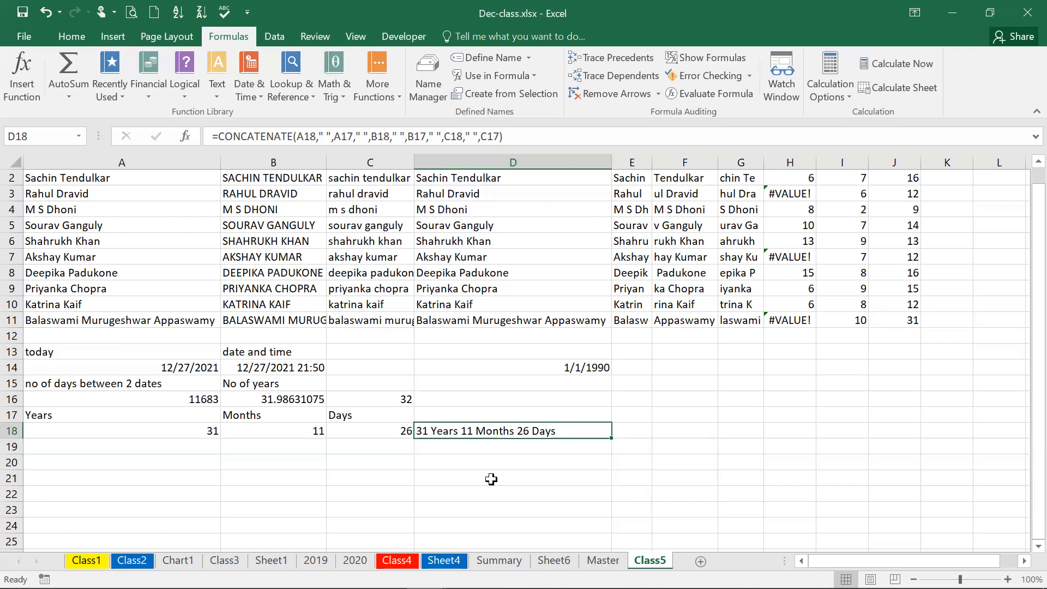
key(alt+Tab)
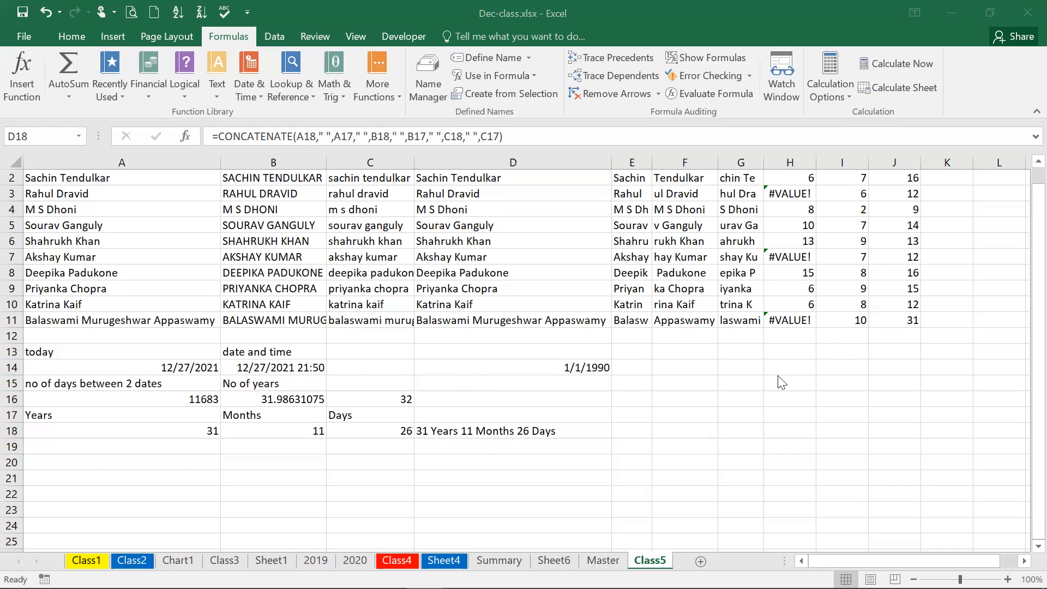
key(alt+Tab)
Step: Enter the formula =TEXT(A14,"ABCD") in cell A20
click(150, 464)
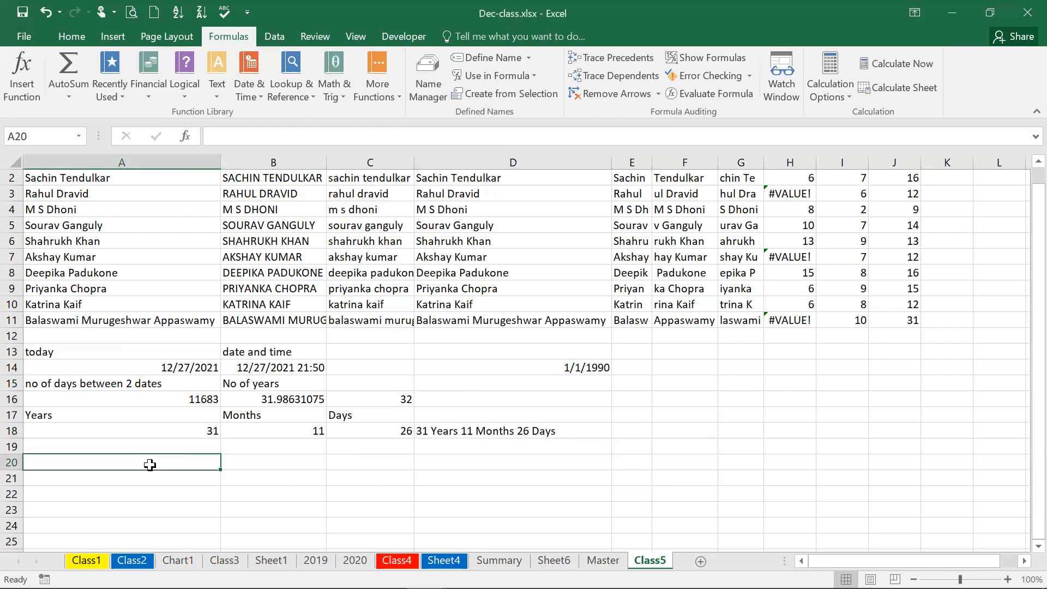
text(=)
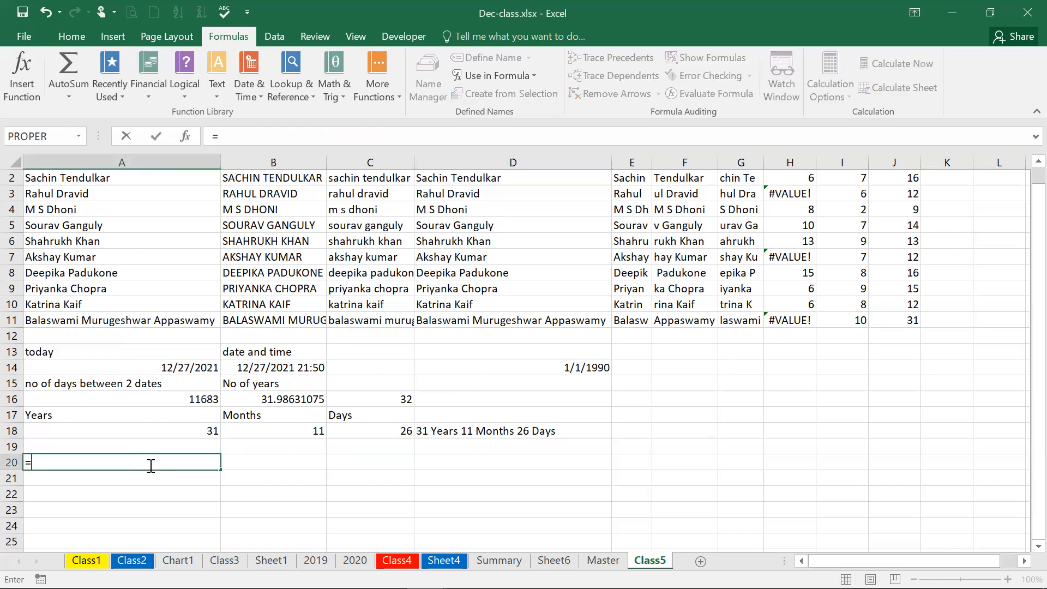
text(te)
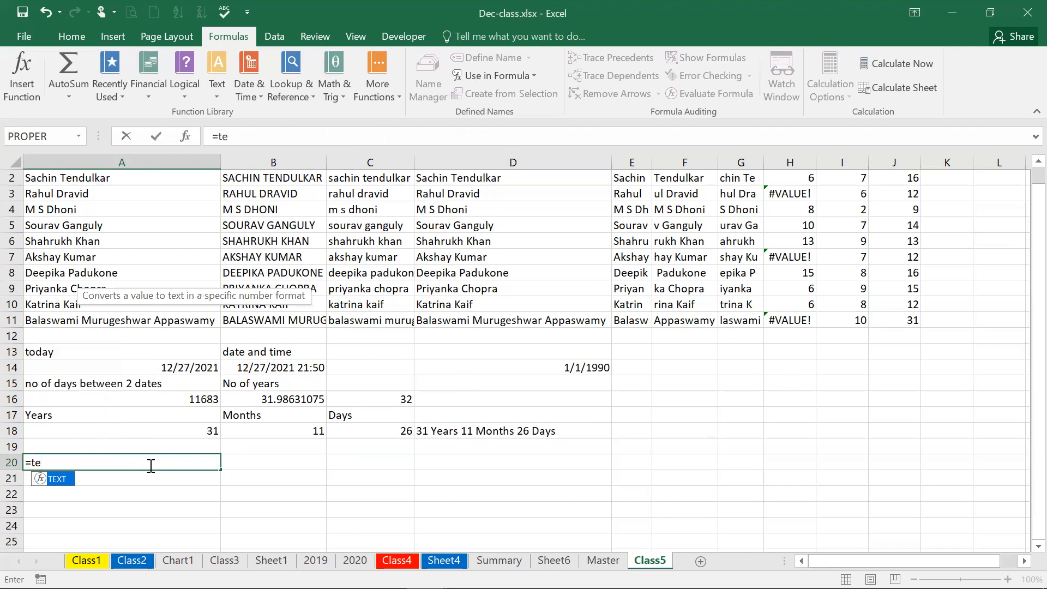
double_click(57, 483)
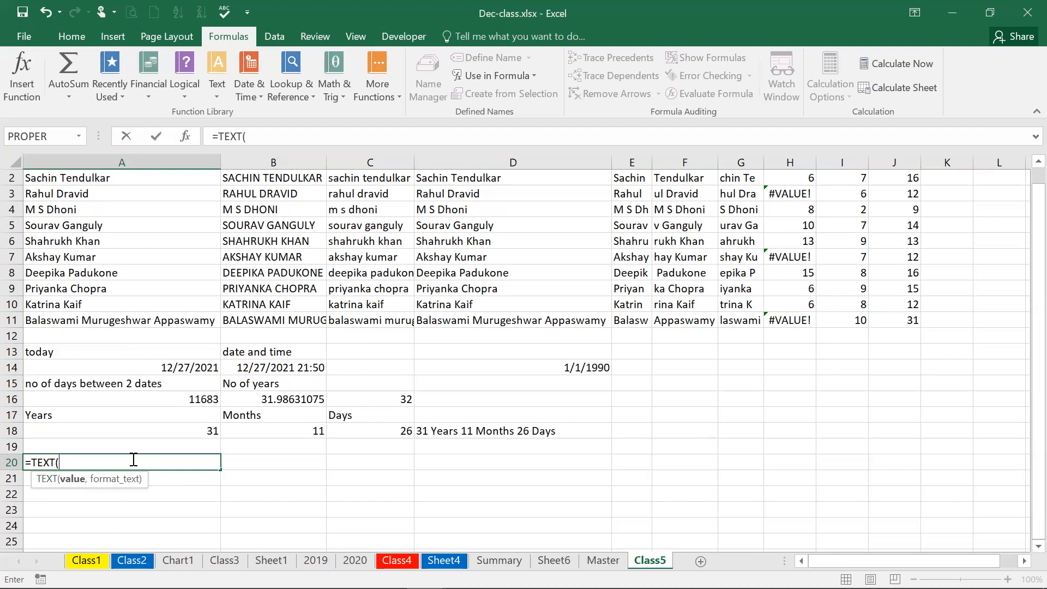
click(142, 364)
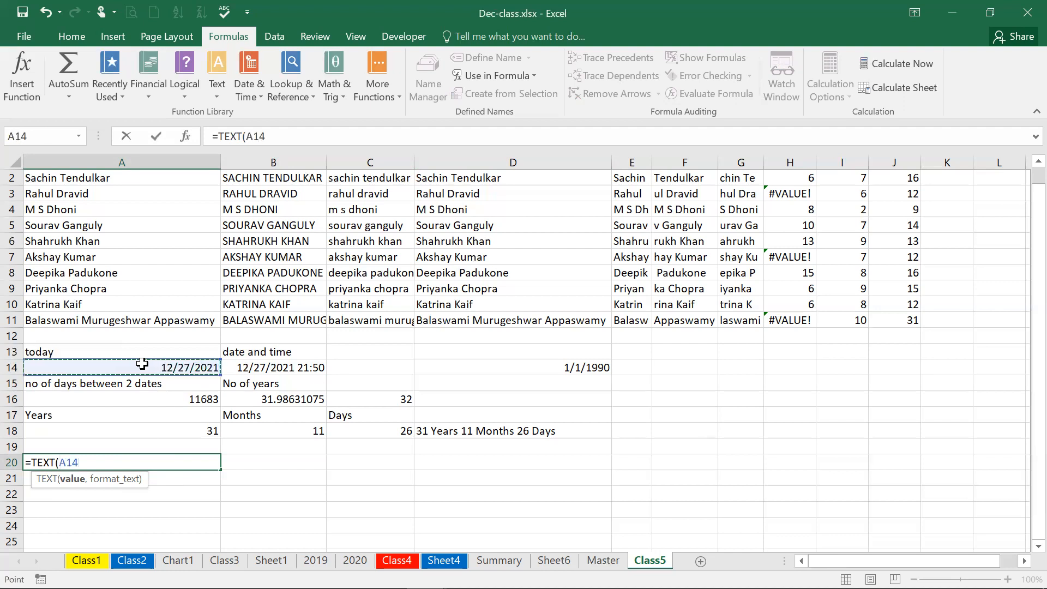
text(,)
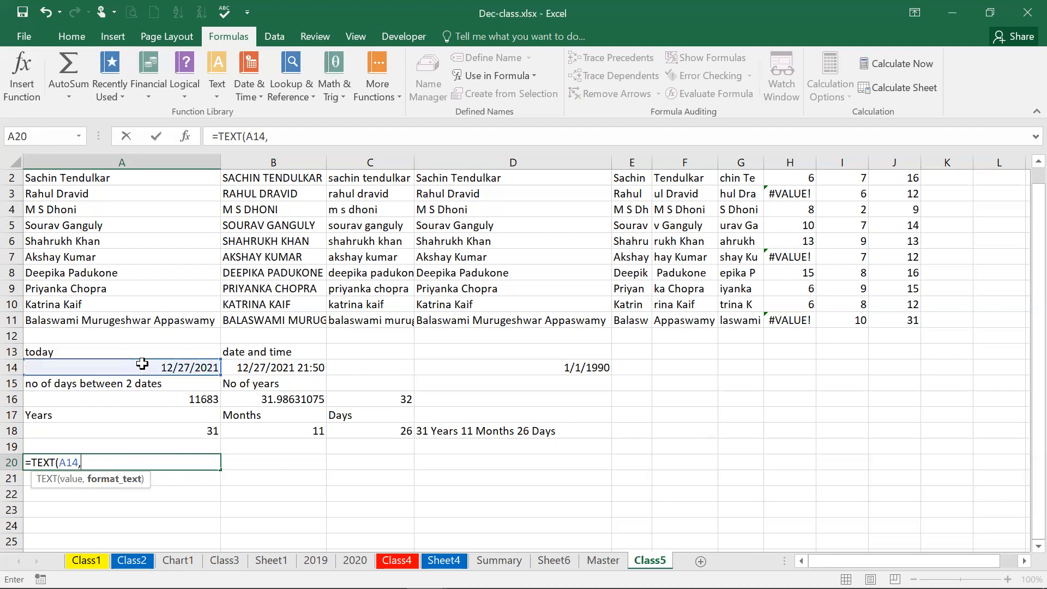
text("ABCD"))
key(Return)
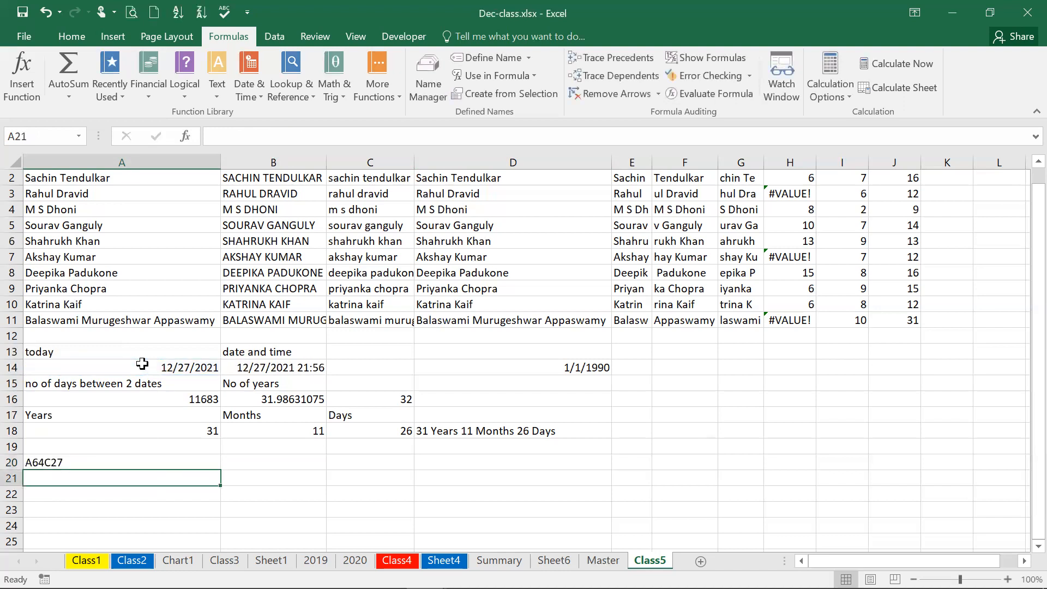
Step: Clear the Format_text argument of the TEXT formula in A20 and try to confirm it with only the value A14
key(Up)
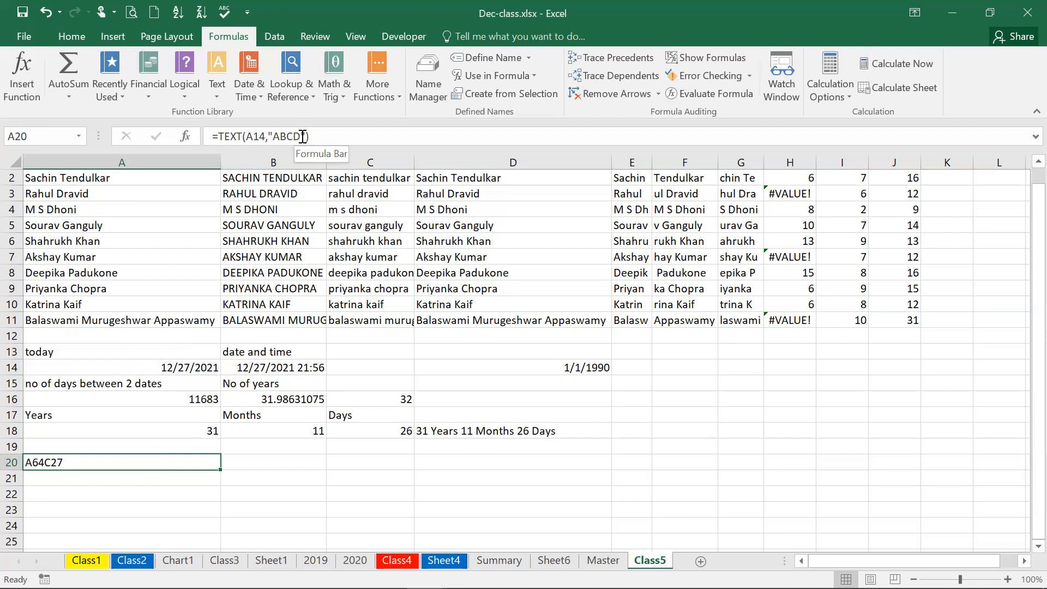
click(192, 134)
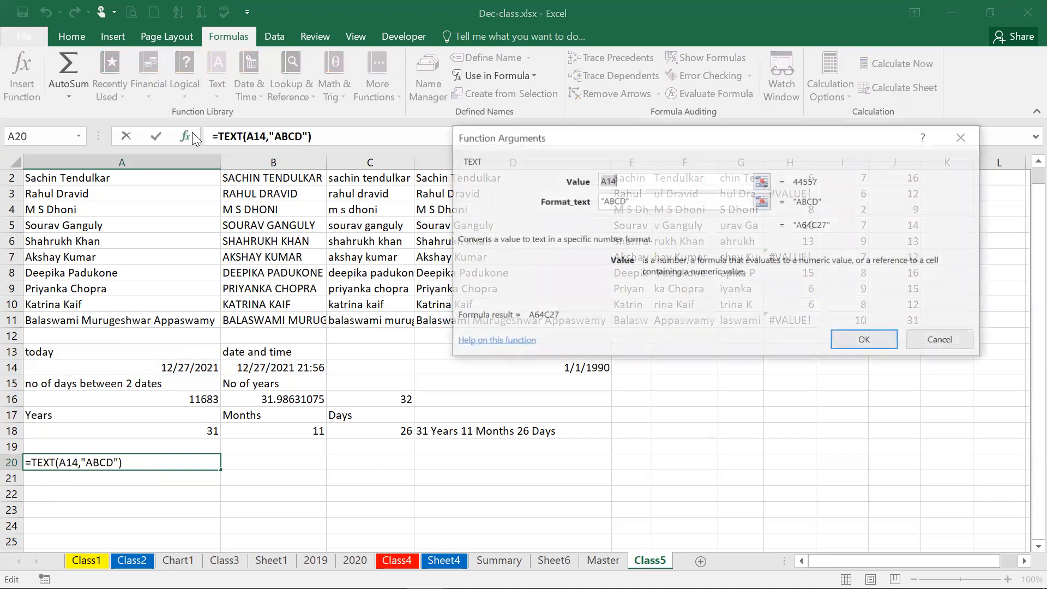
click(662, 201)
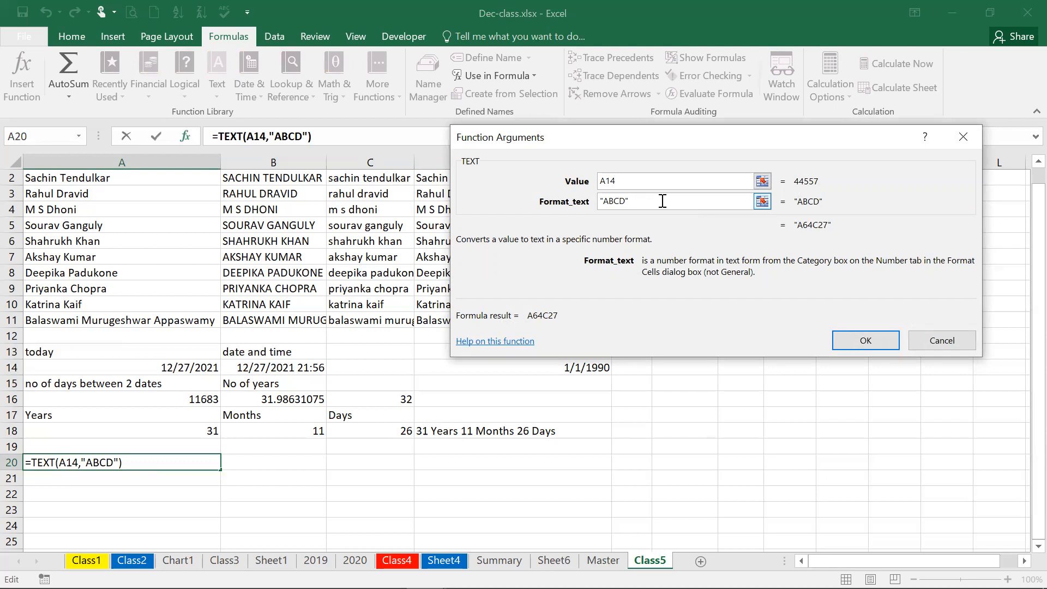
text(\\\\\)
key(BackSpace)
key(BackSpace)
key(BackSpace)
key(BackSpace)
key(BackSpace)
key(BackSpace)
key(BackSpace)
key(BackSpace)
key(BackSpace)
key(BackSpace)
key(BackSpace)
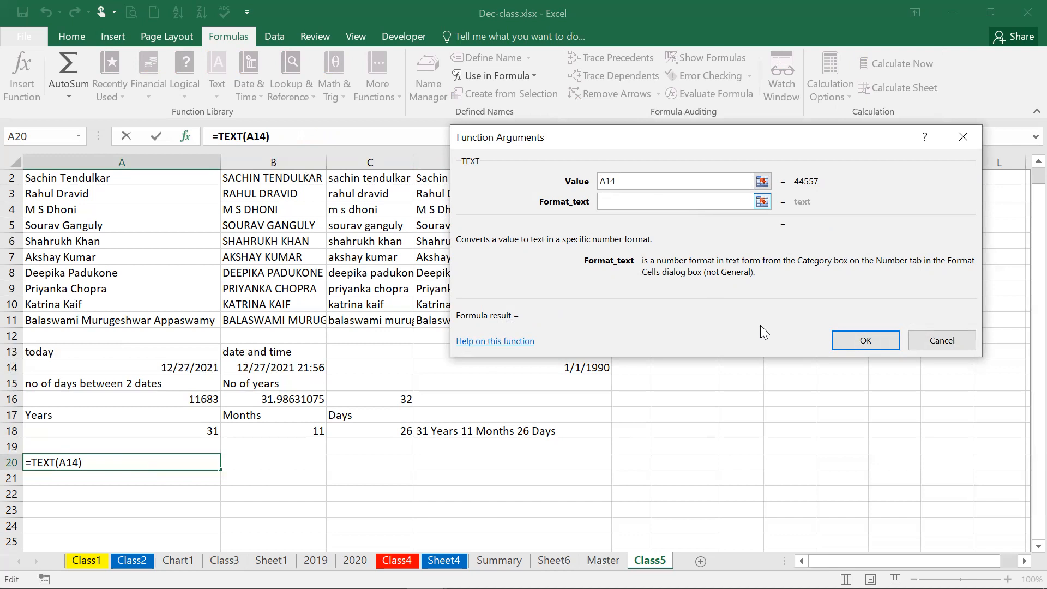
click(847, 350)
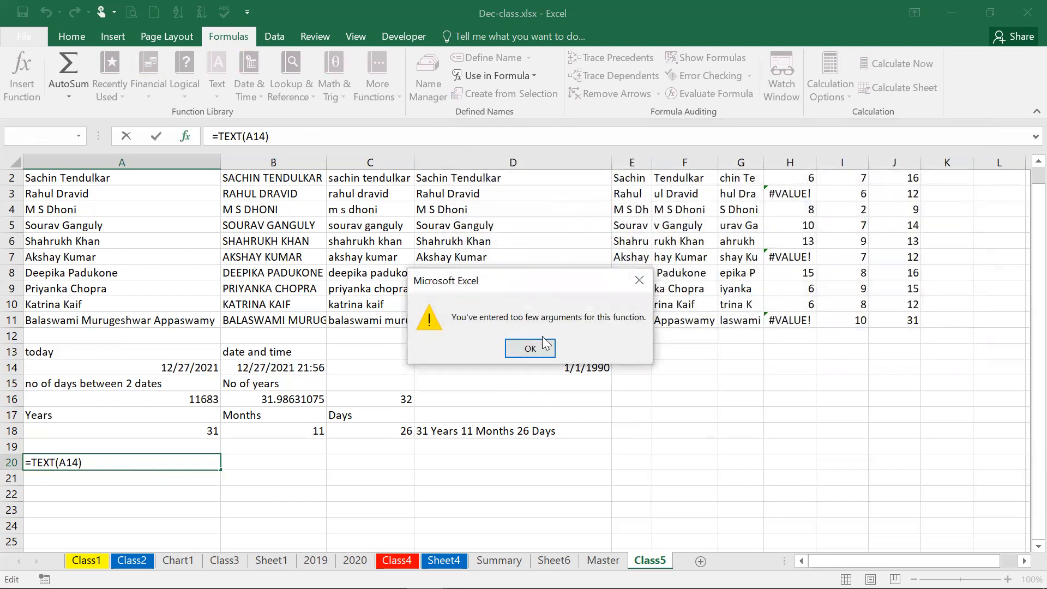
click(531, 348)
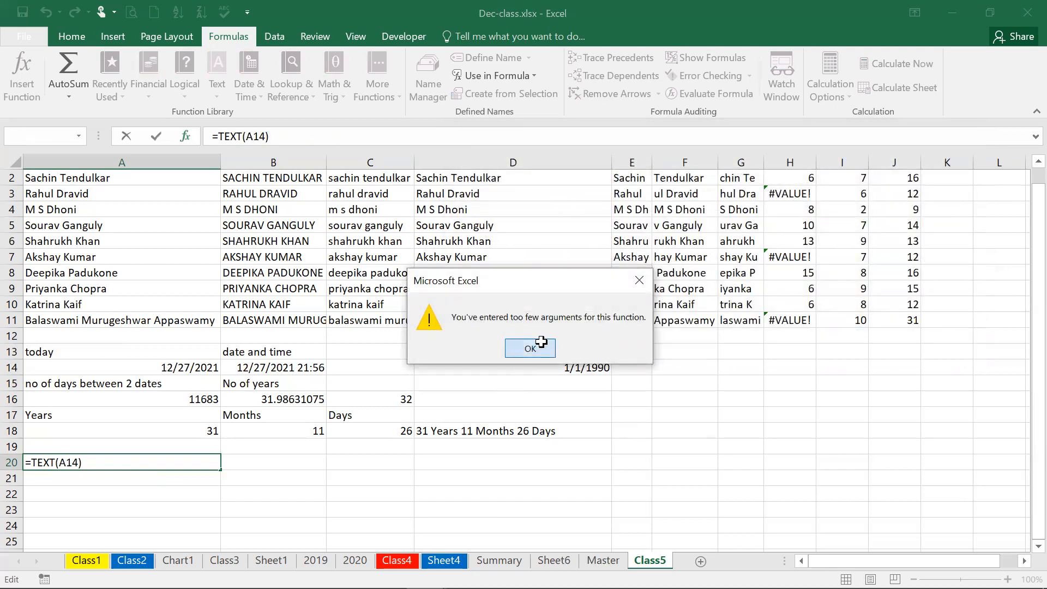
Step: Give the TEXT formula in A20 the format text "xxxx" as its second argument
click(267, 136)
text(,)
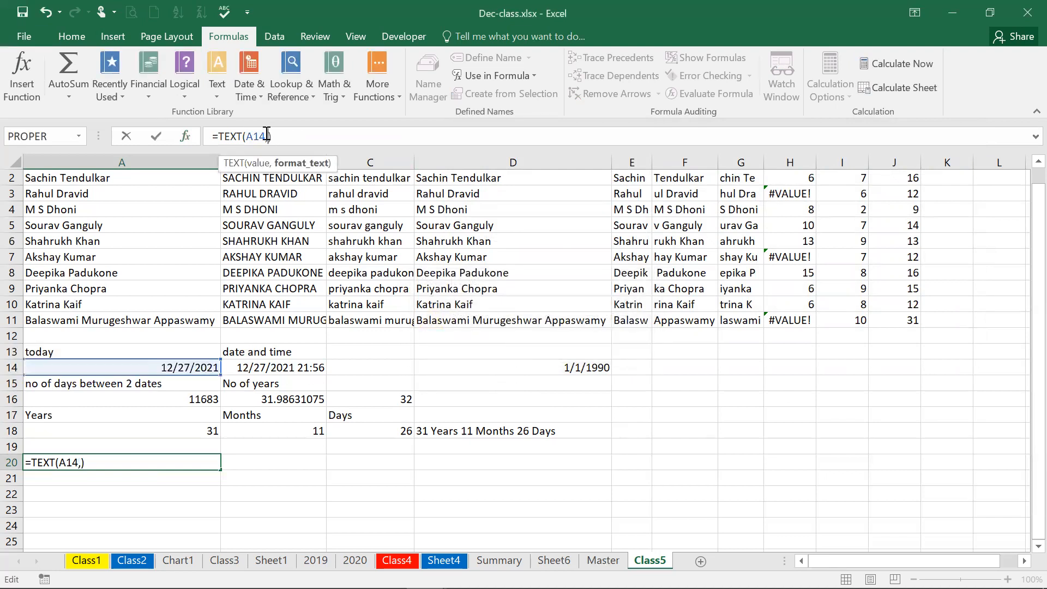
text(')
key(BackSpace)
text("xxxx"))
key(Return)
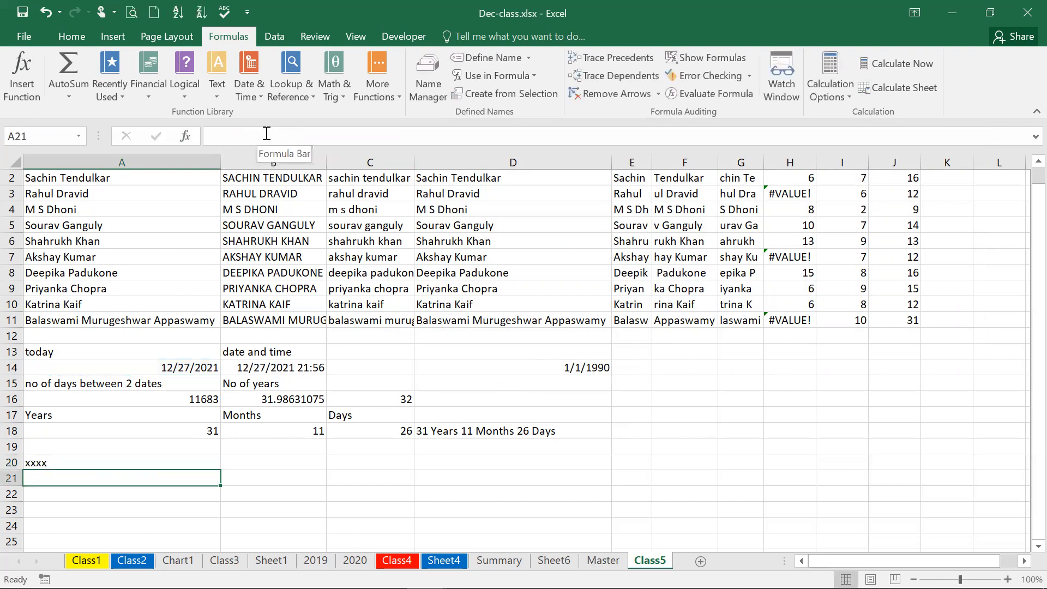
Step: Extend the format text in A20's TEXT formula to "xxxxx"
key(Up)
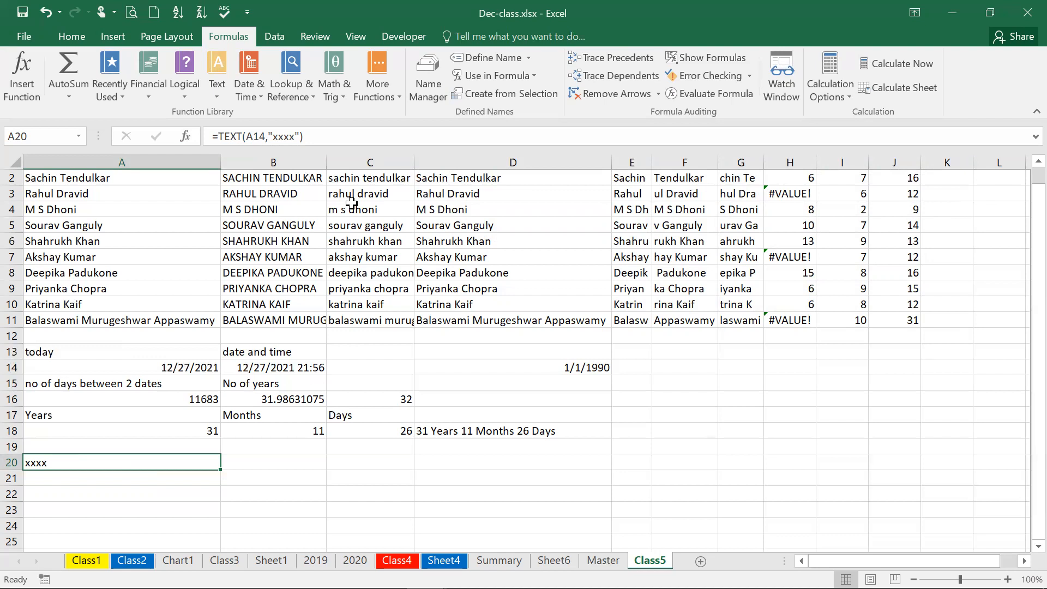
click(296, 137)
text(x)
key(Return)
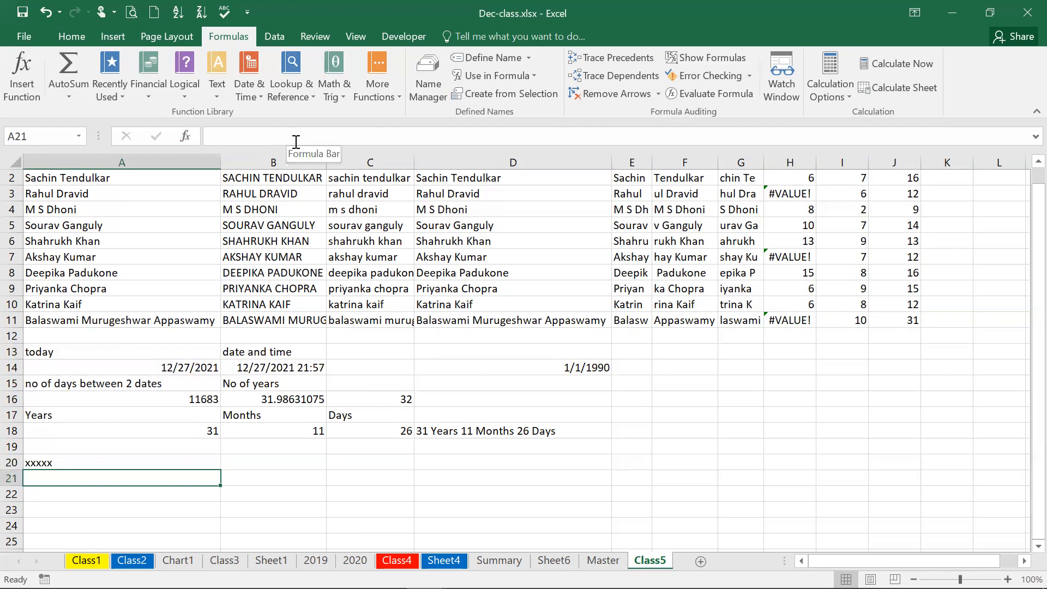
Step: Replace the format text in A20's TEXT formula with "dddd" to show the full weekday name of the date in A14
key(Up)
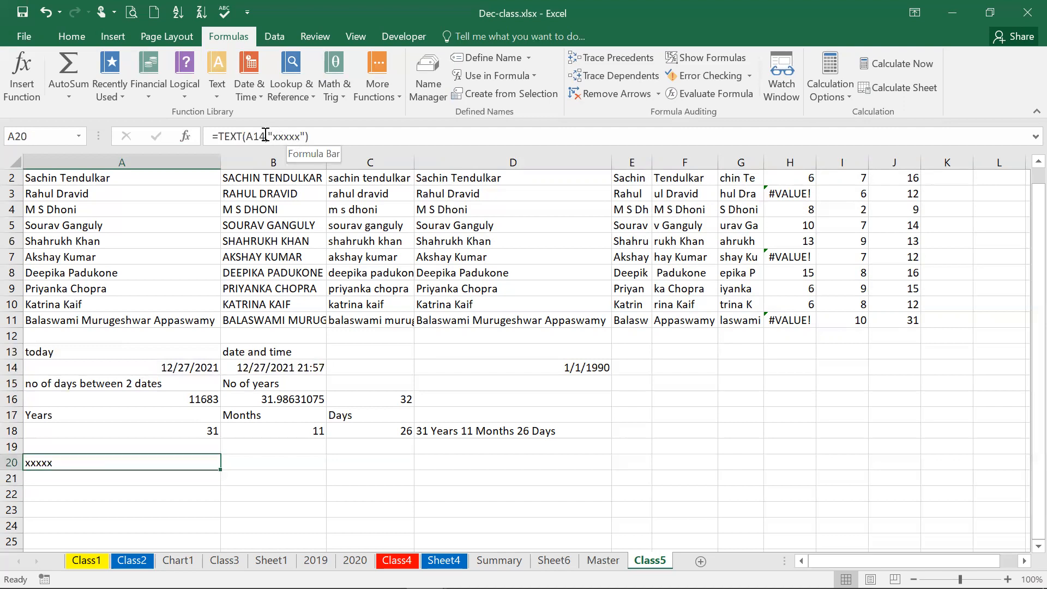
click(266, 137)
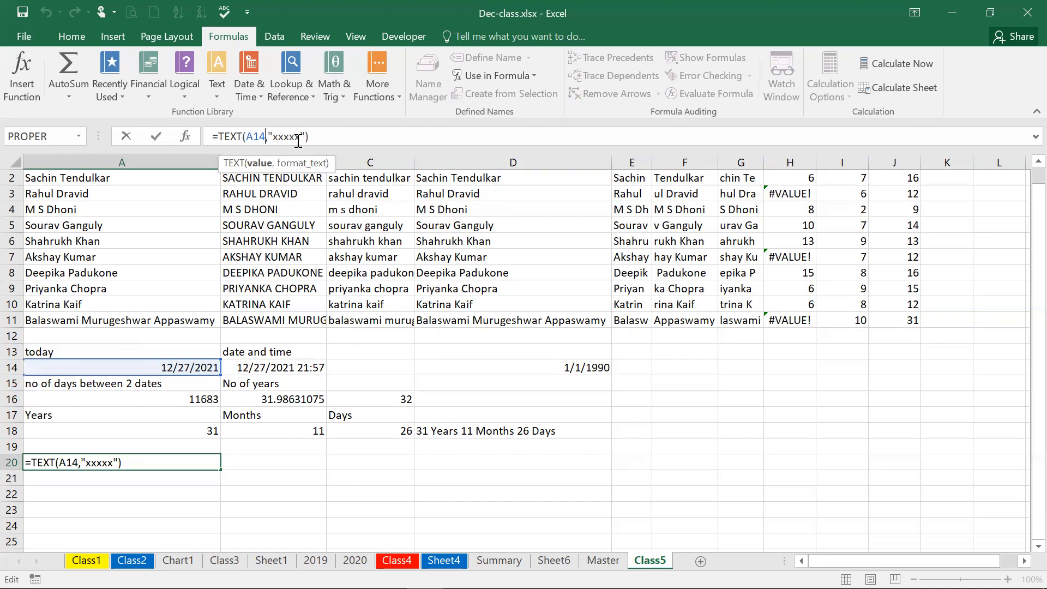
key(Right)
key(BackSpace)
key(BackSpace)
key(BackSpace)
key(BackSpace)
key(BackSpace)
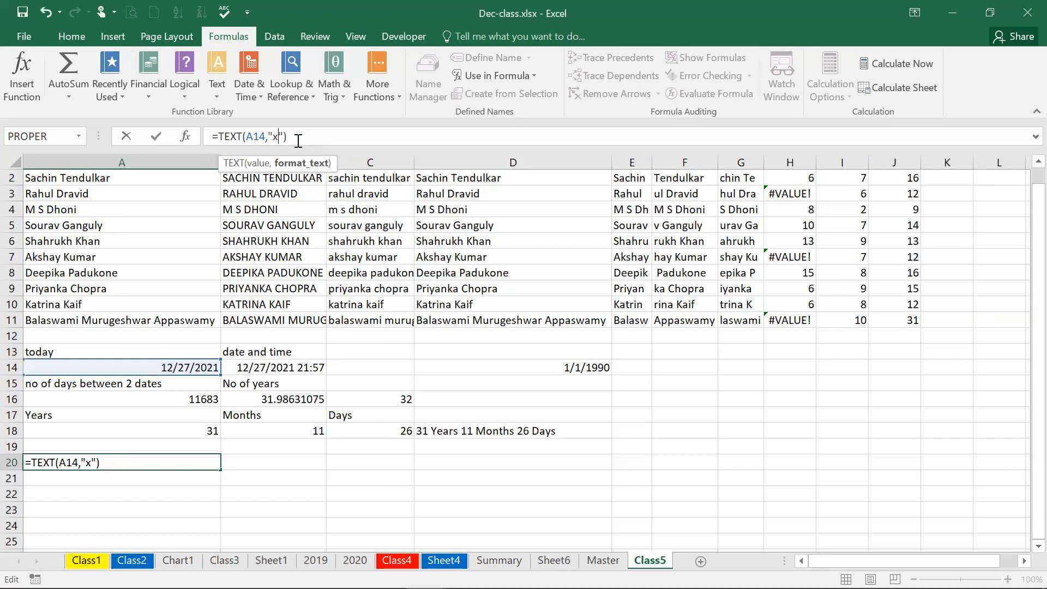
text(dddd)
key(Return)
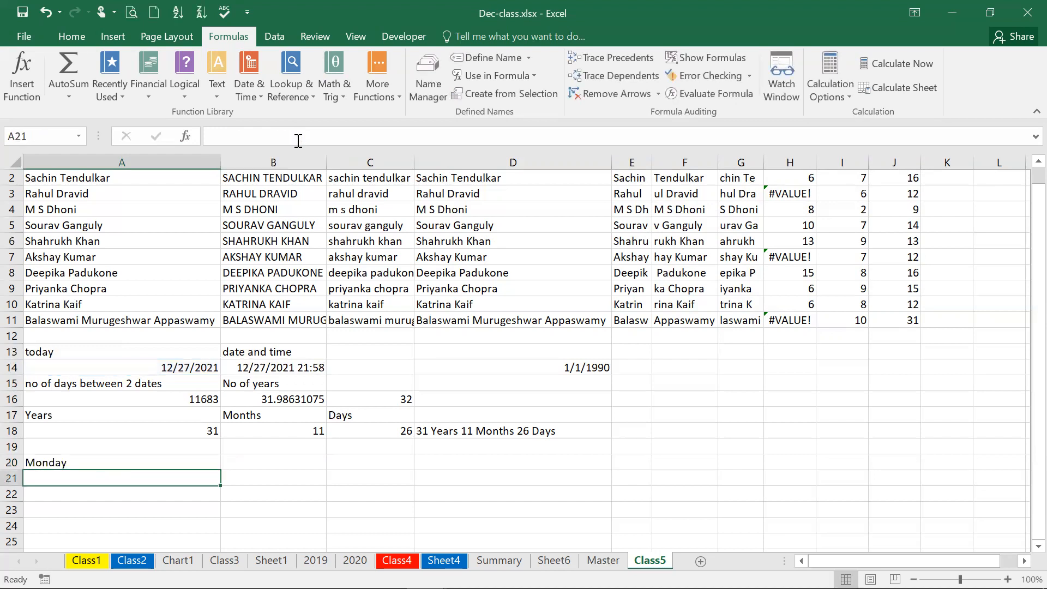
Step: Check the TEXT function's arguments in A20 and shorten its format text to "ddd" for the abbreviated weekday name
key(Up)
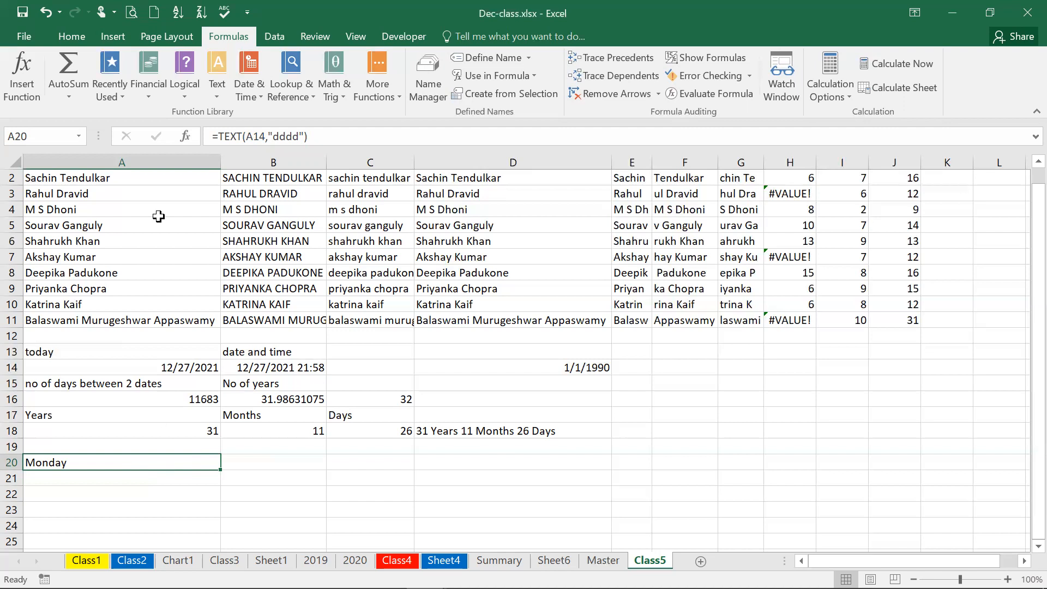
click(186, 136)
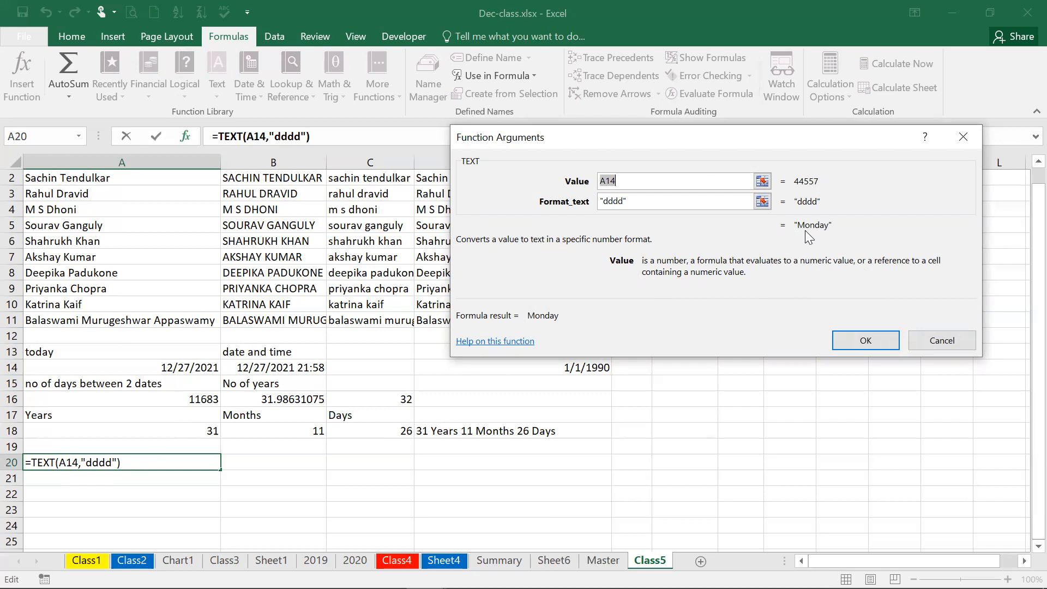
click(872, 339)
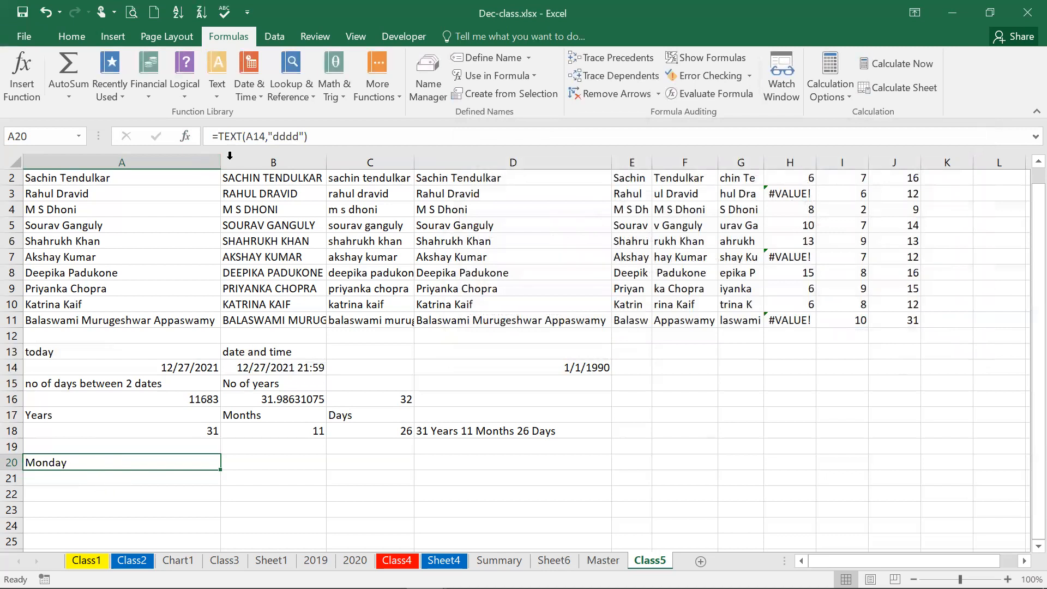
click(296, 137)
key(BackSpace)
key(Return)
Step: Add +1 to the A14 reference in A20's TEXT formula to get the following day's abbreviated weekday name
key(Up)
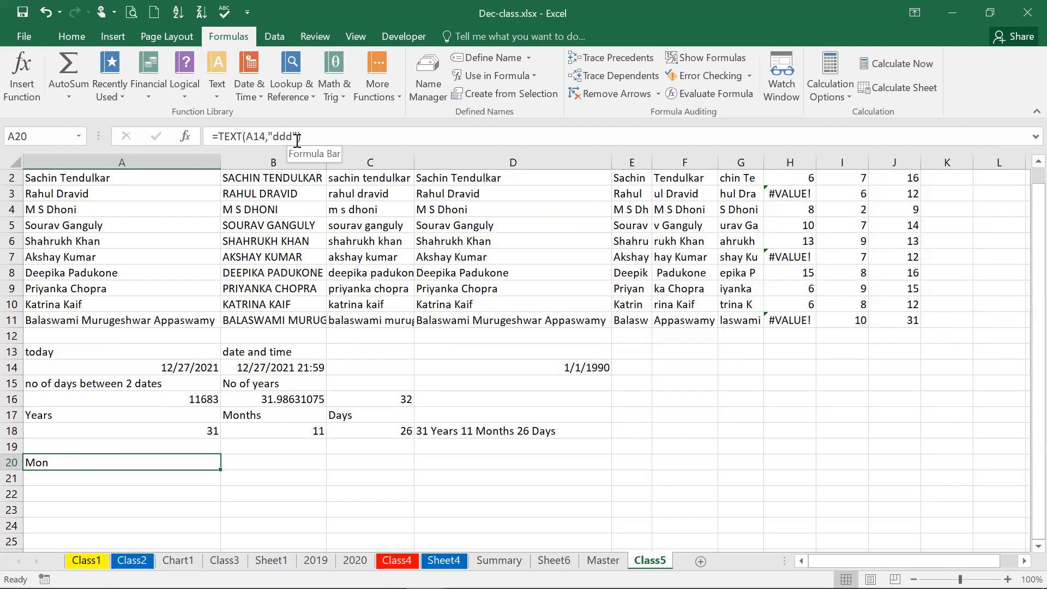
click(265, 136)
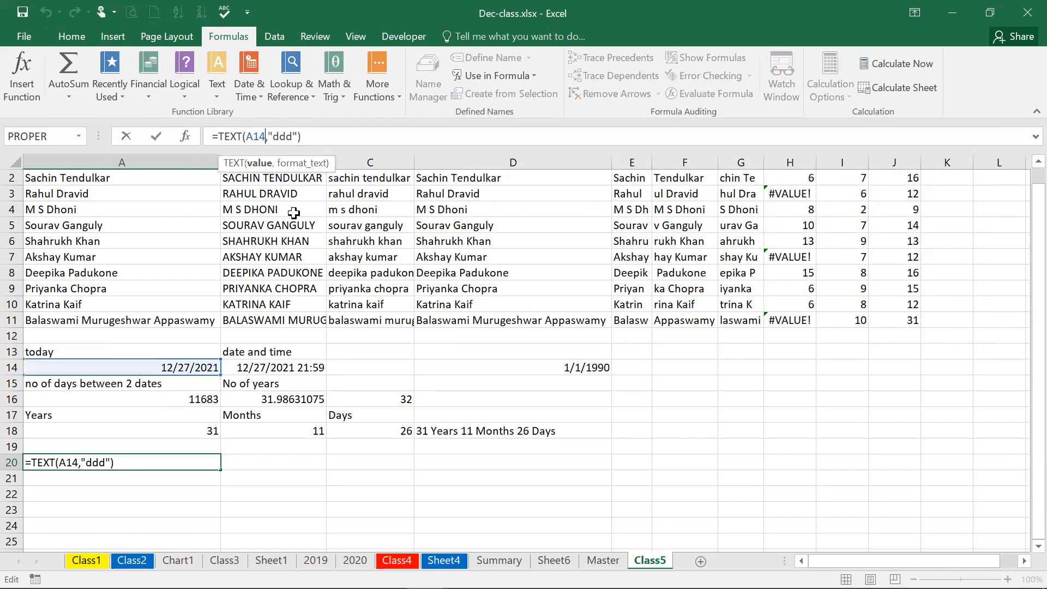
text(+1)
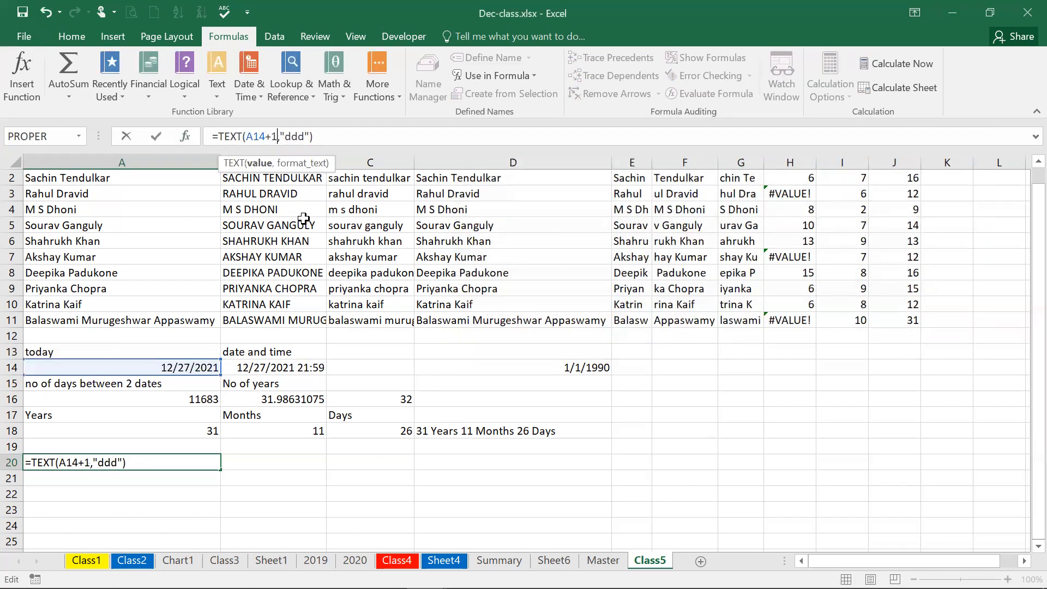
key(Return)
key(Up)
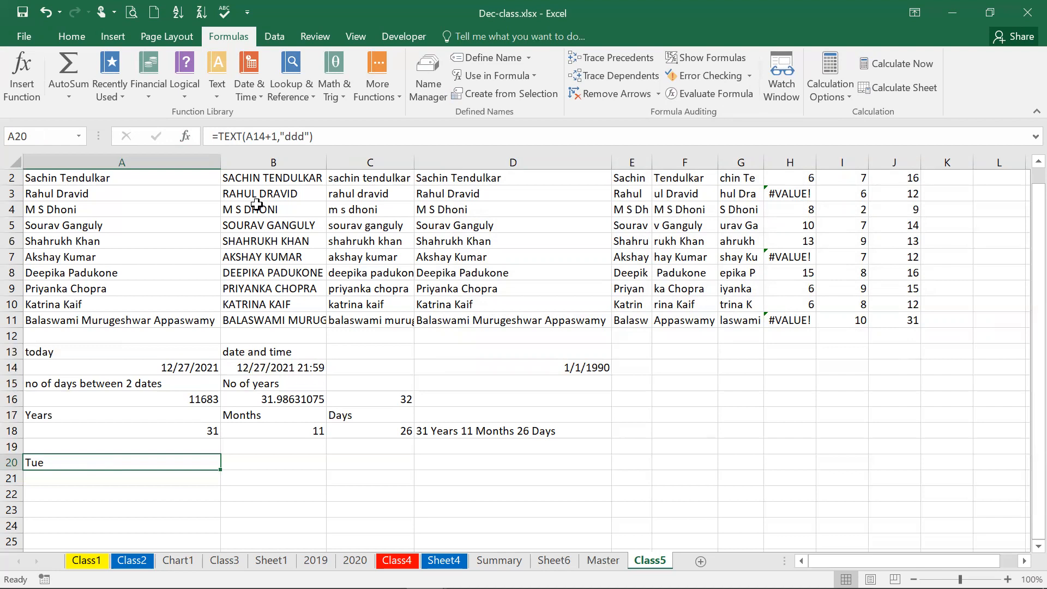
Step: Remove the +1 from A20's TEXT formula so it reads =TEXT(A14,"ddd")
click(277, 138)
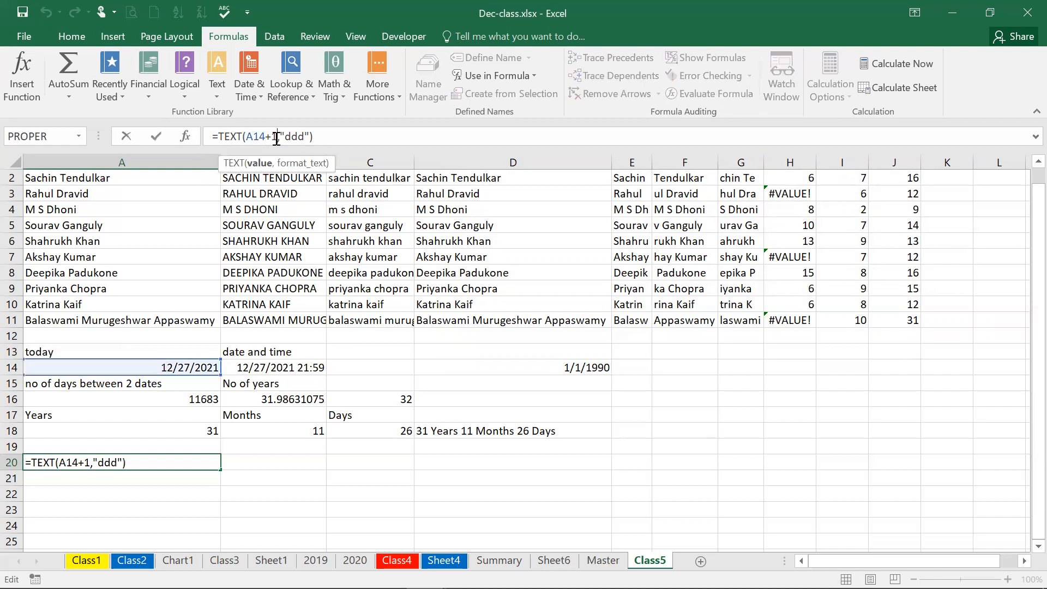
key(BackSpace)
key(BackSpace)
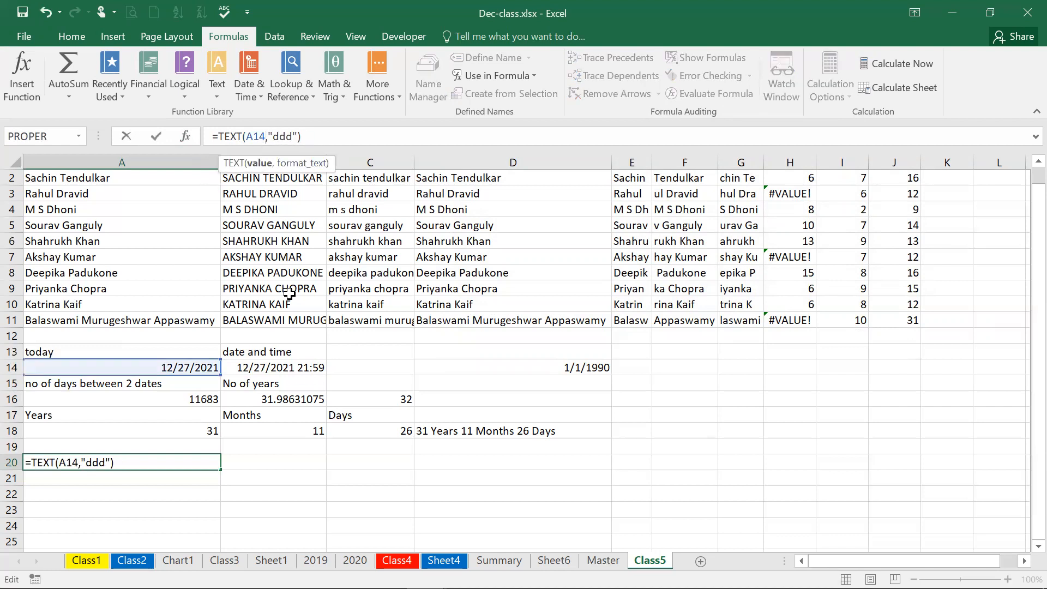
key(Return)
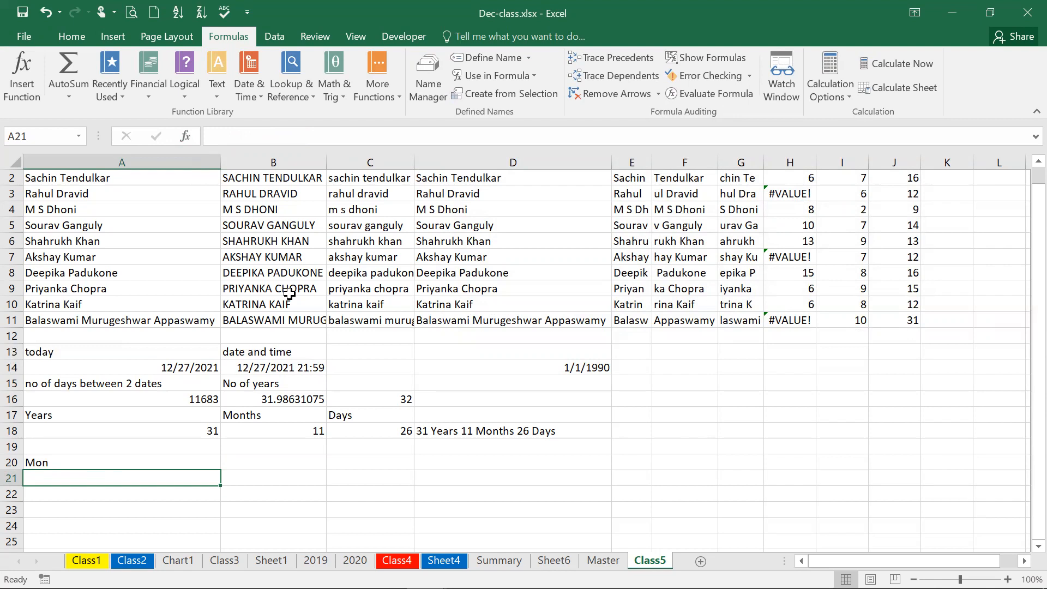
Step: Enter the label "Day of week" in A19, above the weekday name
key(Up)
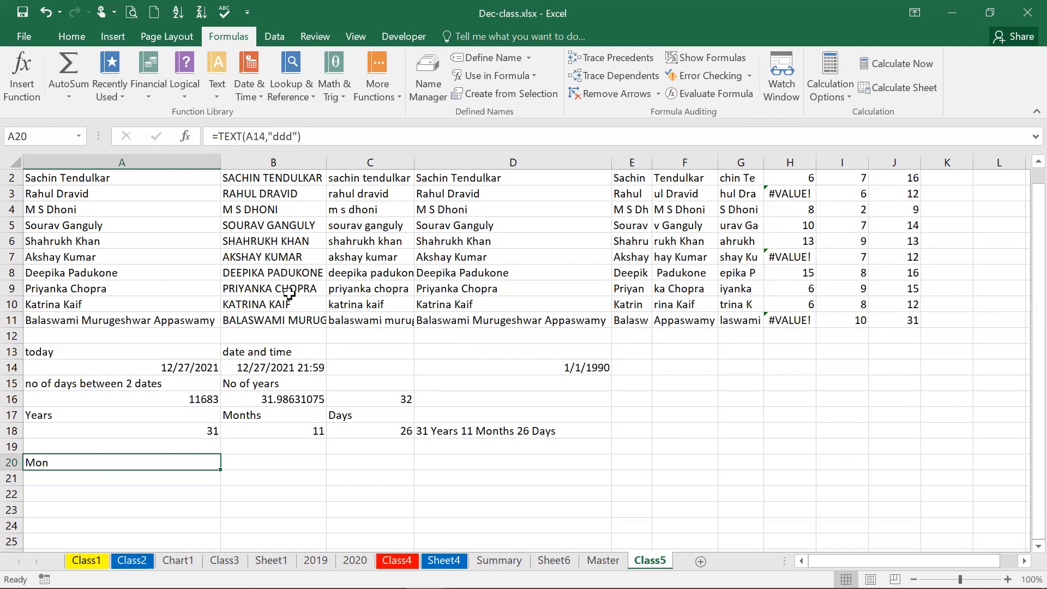
key(Up)
text(Da)
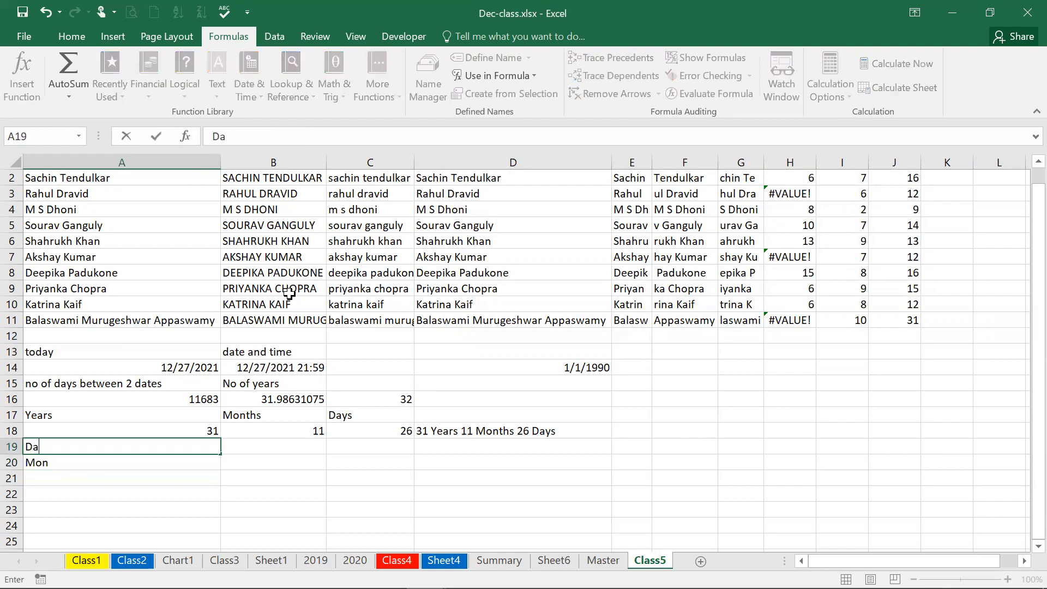
text(y of week)
key(Tab)
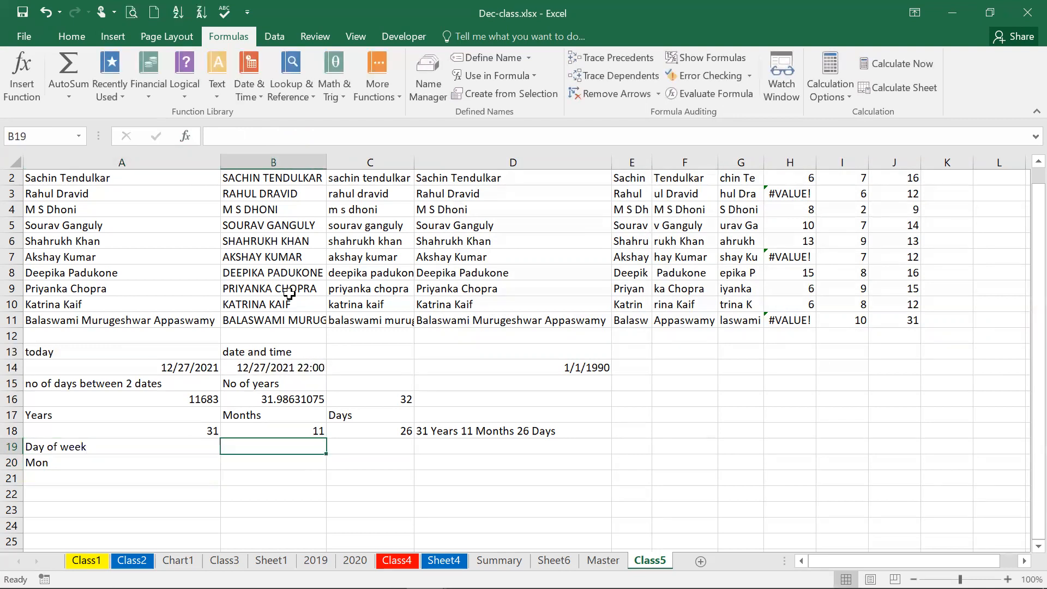
Step: Calculate the week number of the date in A14 with WEEKNUM in B20 and check the function's arguments
key(Down)
text(=wee)
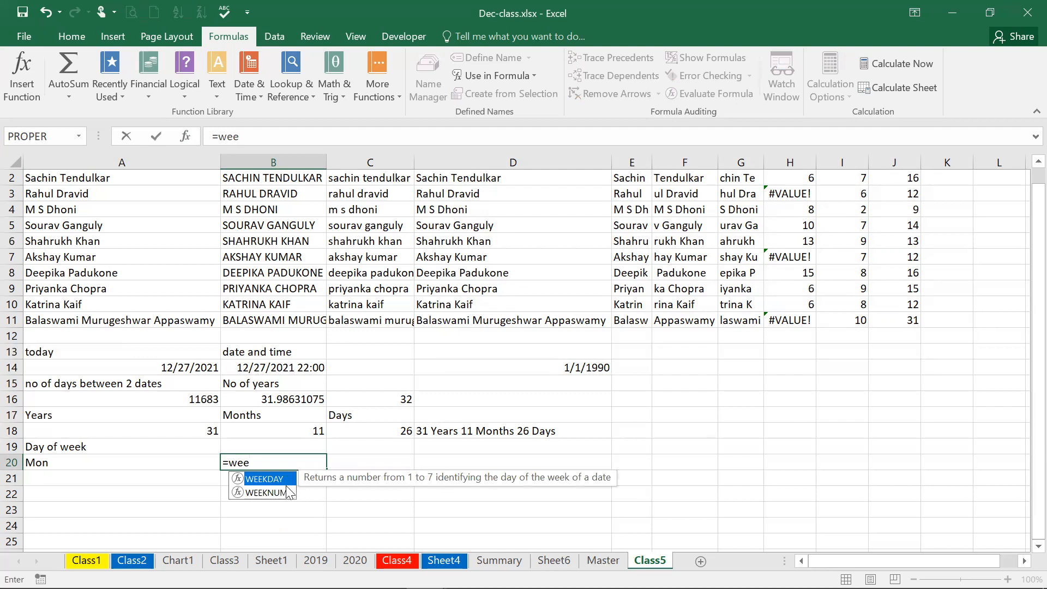
double_click(285, 492)
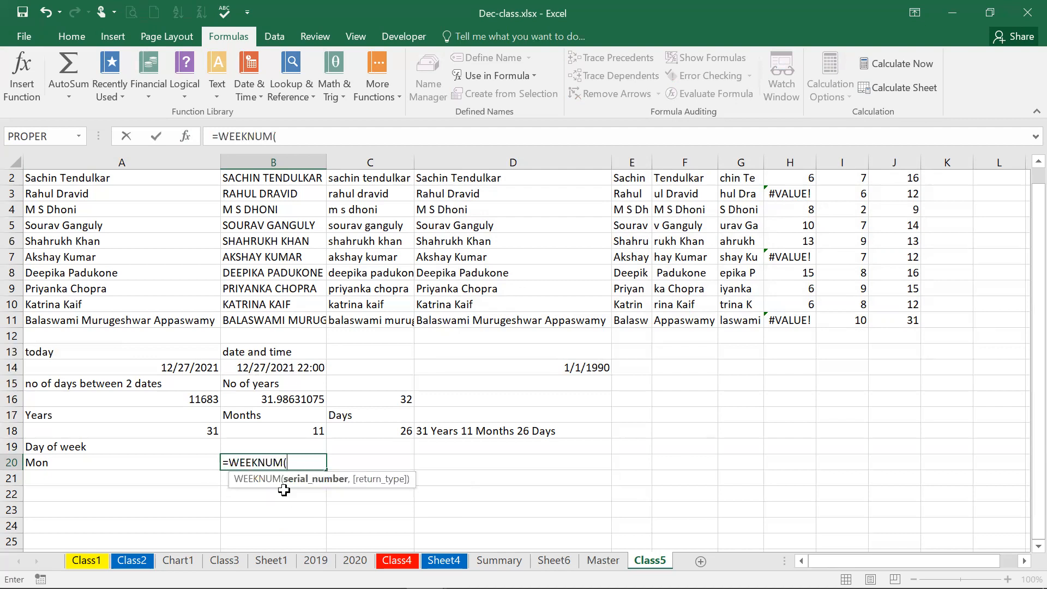
click(192, 373)
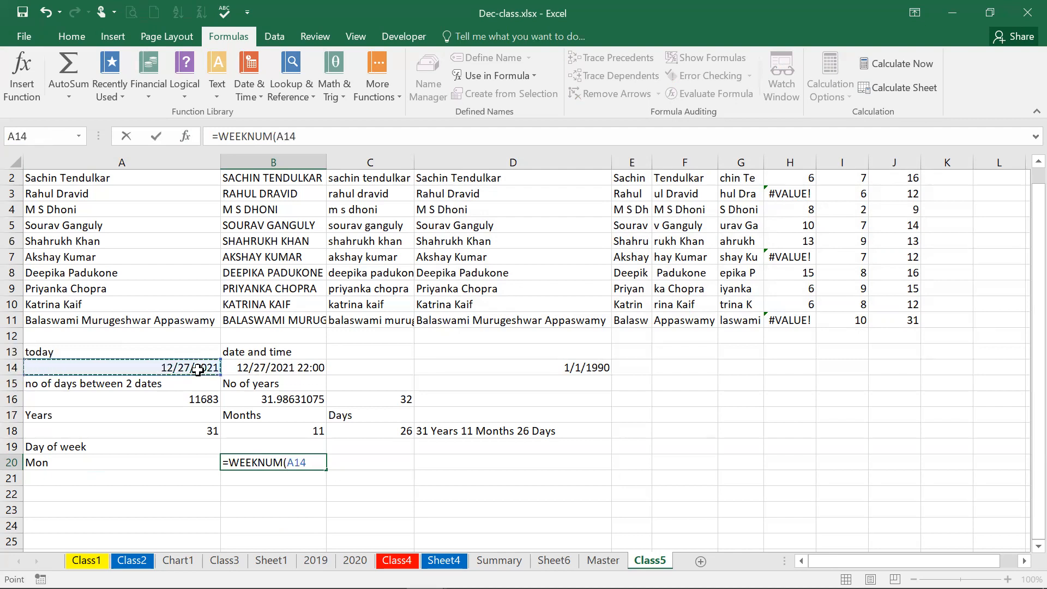
key(Return)
key(Up)
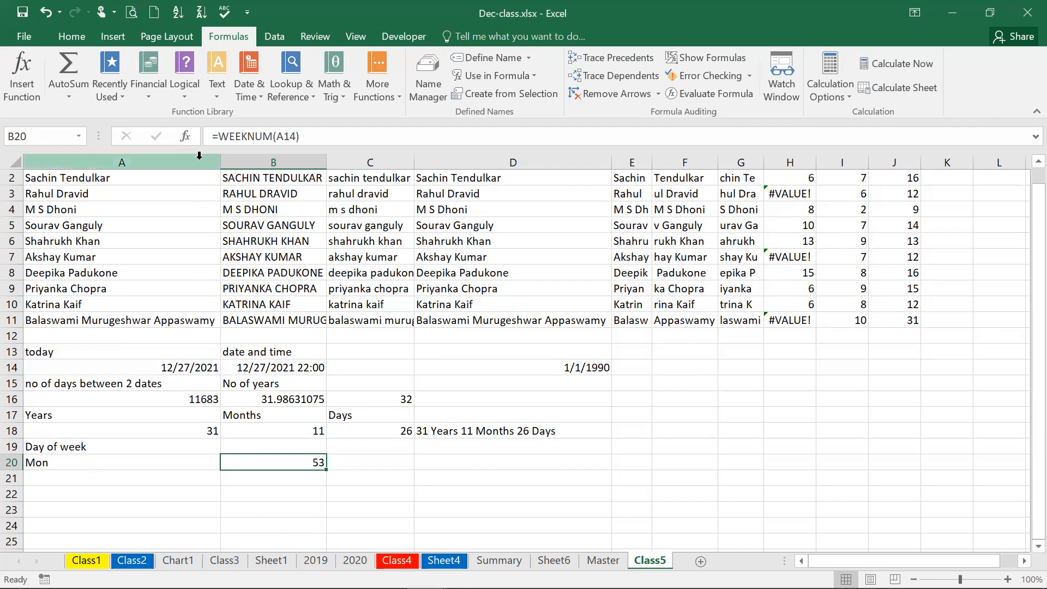
click(190, 137)
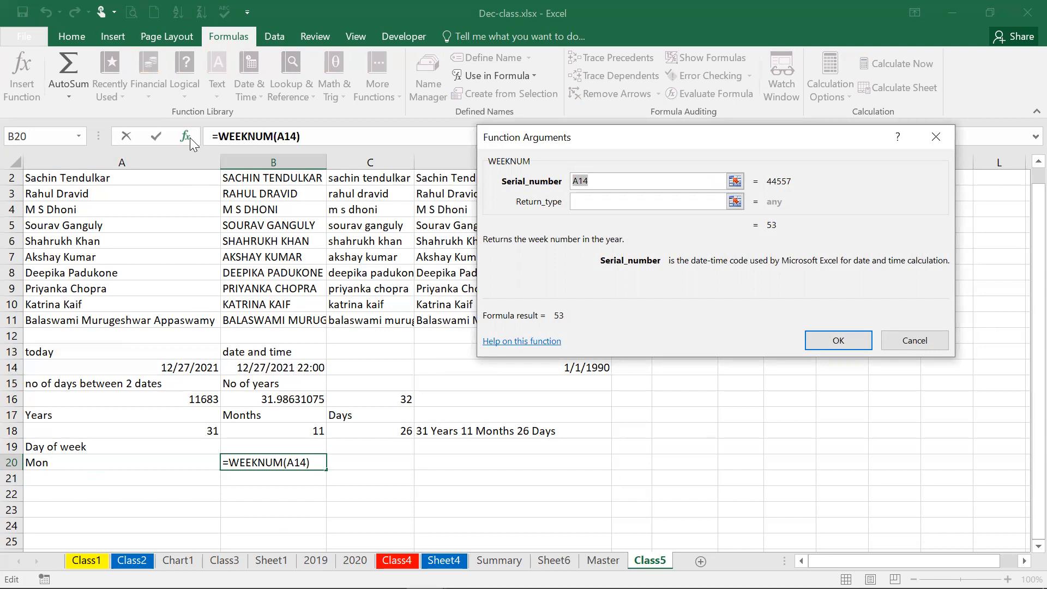
click(925, 340)
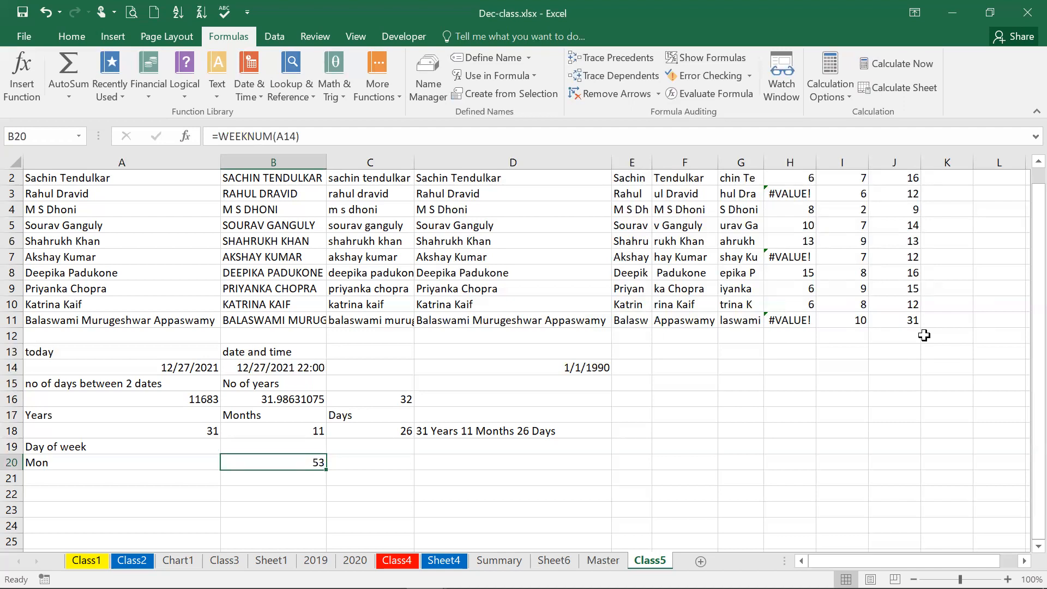
Step: Extract the day of the month from the date in A14 with the DAY function in C20
key(Right)
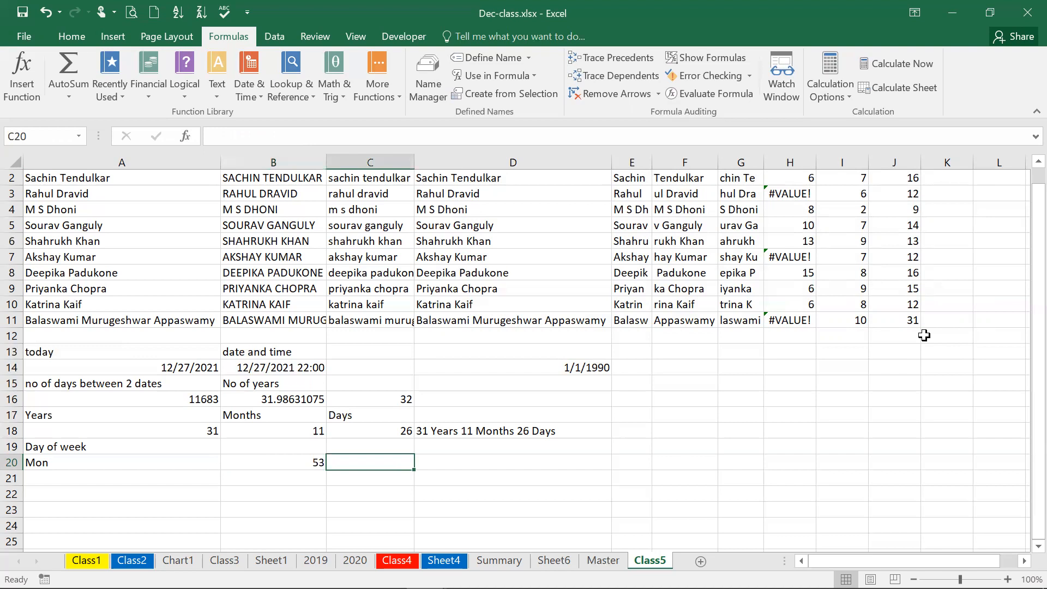
text(=day)
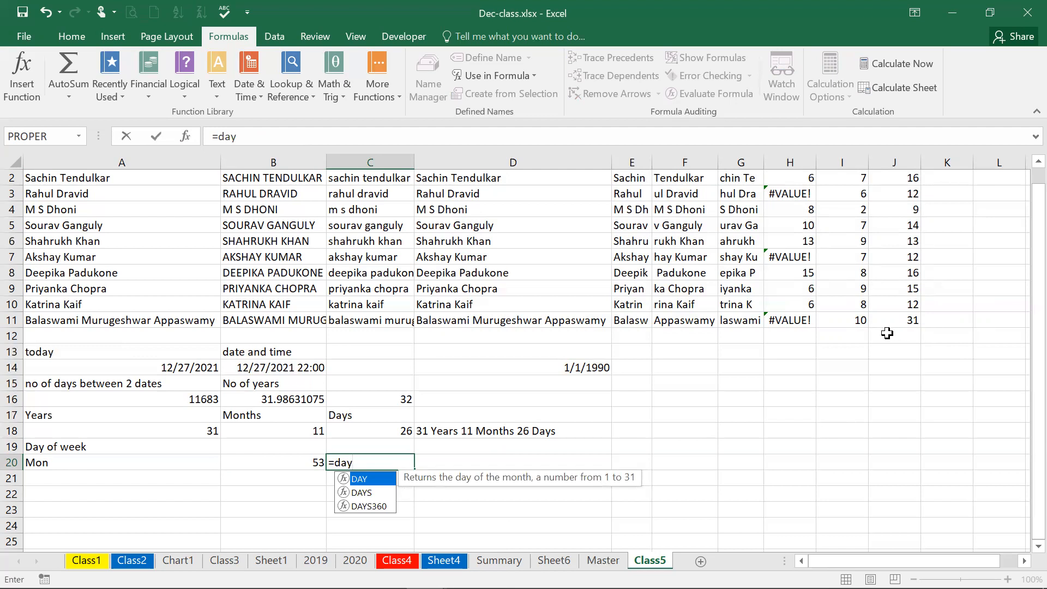
double_click(374, 480)
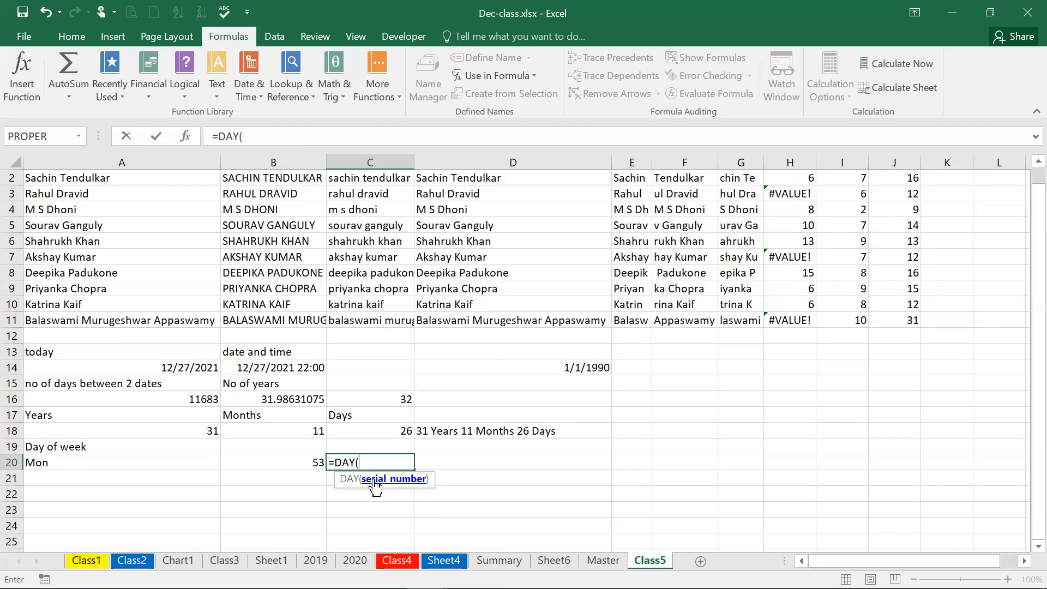
click(197, 363)
key(Return)
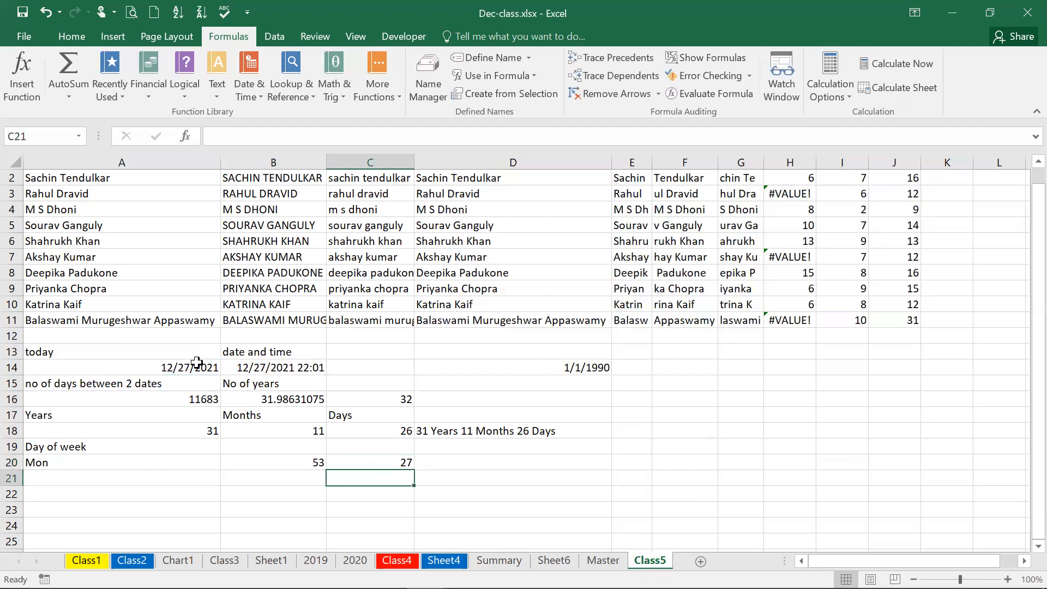
key(Up)
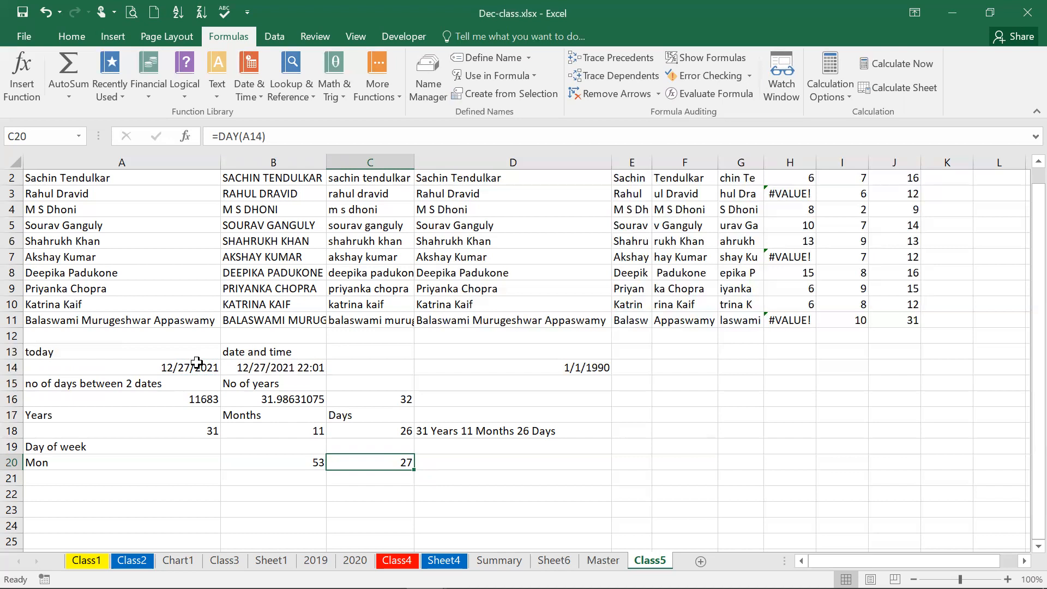
Step: Enter the labels "Weeknumber" in B19, "Date" in C19 and "Month" in D19
key(Right)
key(Up)
key(Left)
key(Left)
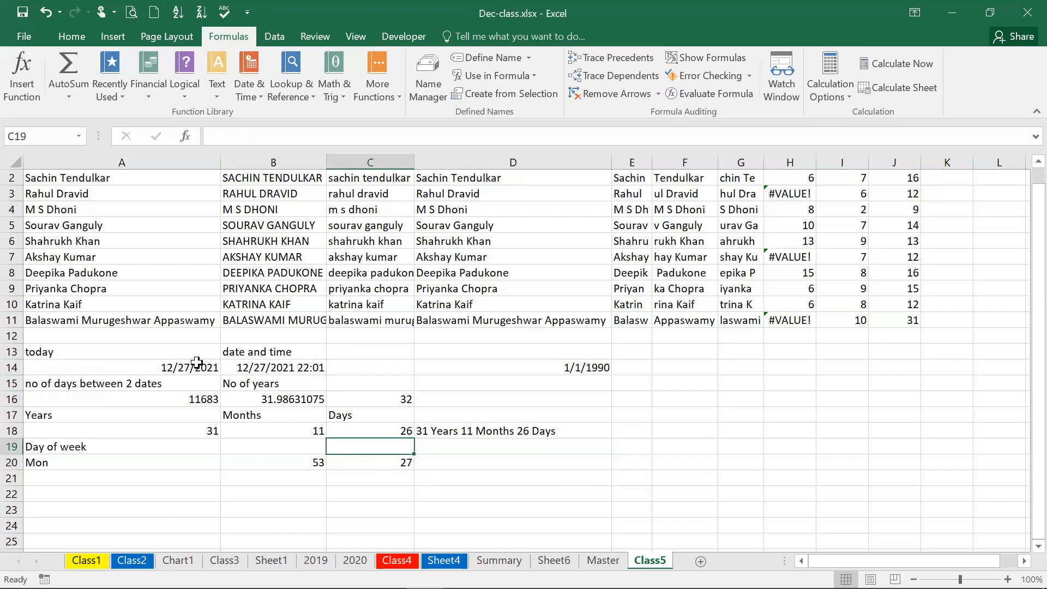
text(Week)
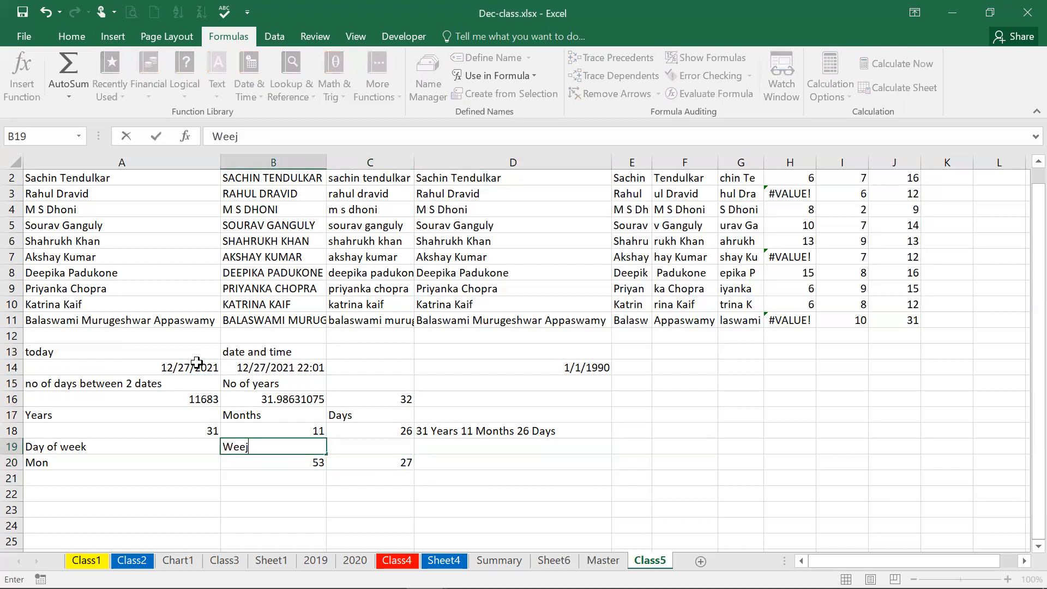
key(BackSpace)
text(knumber)
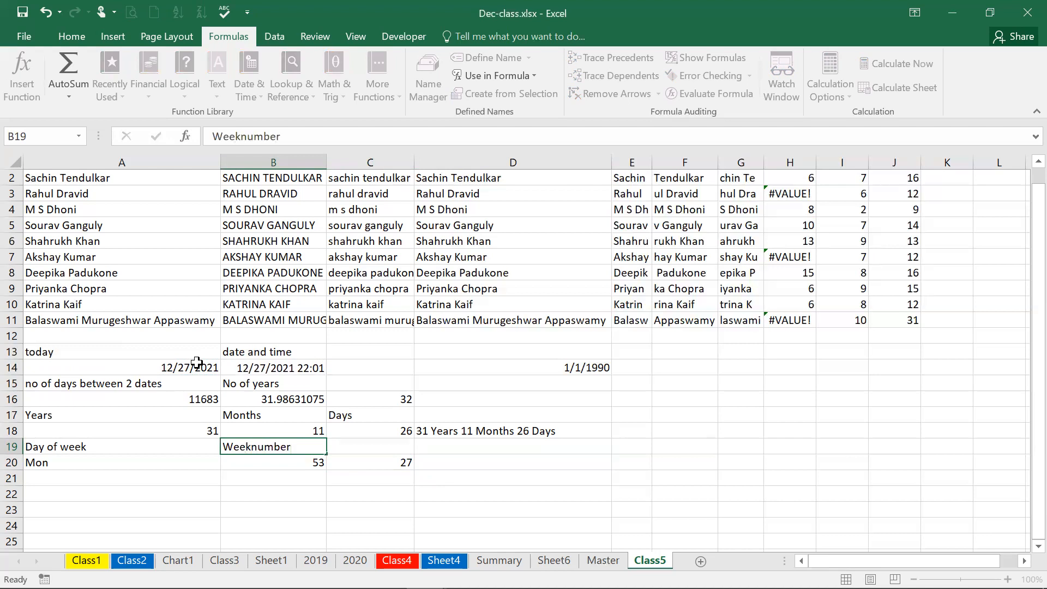
key(Tab)
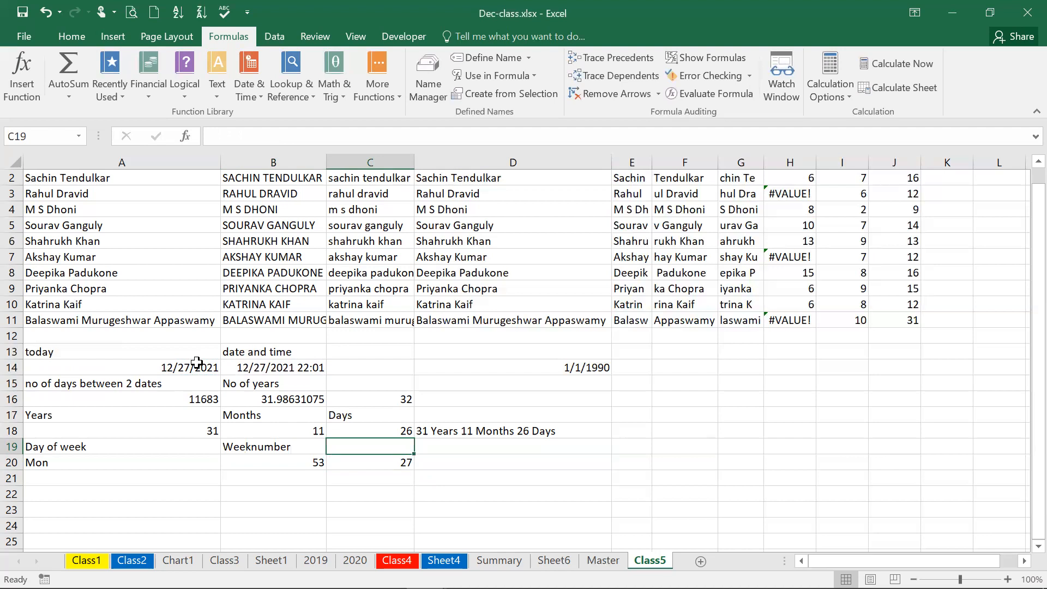
text(Date)
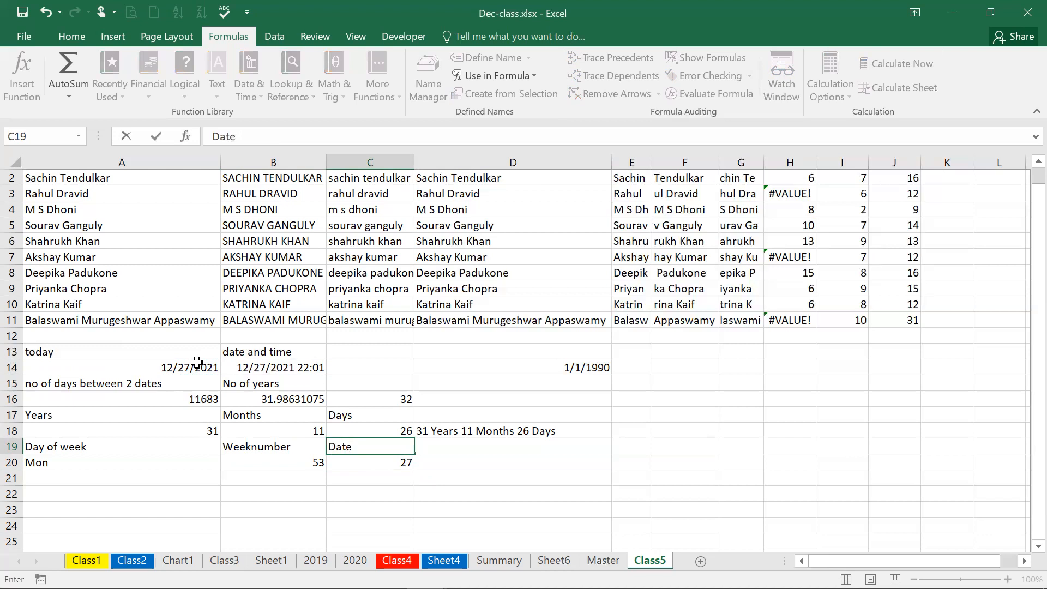
key(Tab)
text(Month)
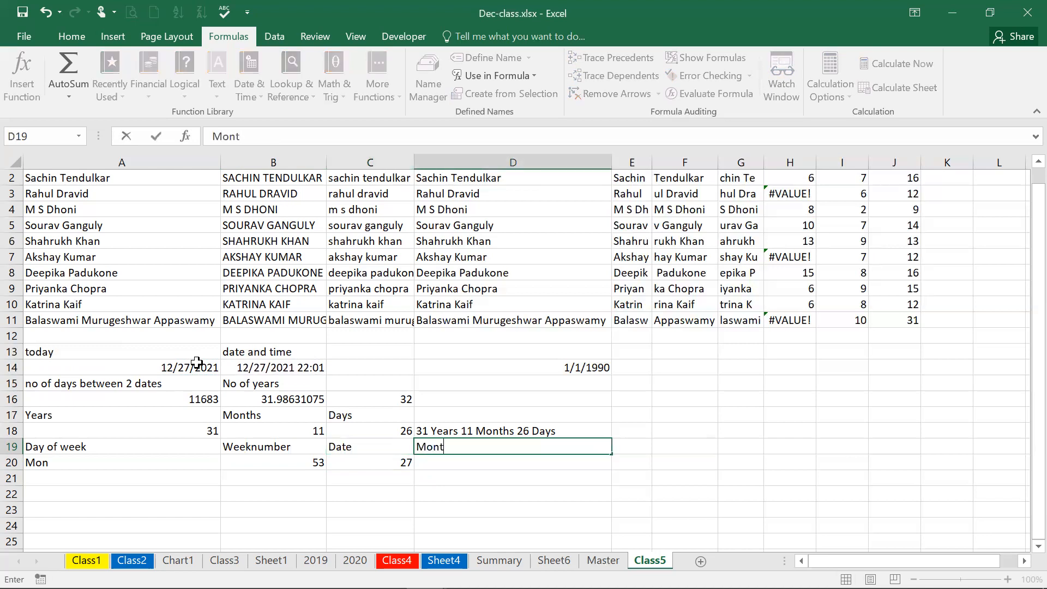
key(Return)
Step: Extract the month number from the date in A14 with the MONTH function in D20
key(Right)
key(Right)
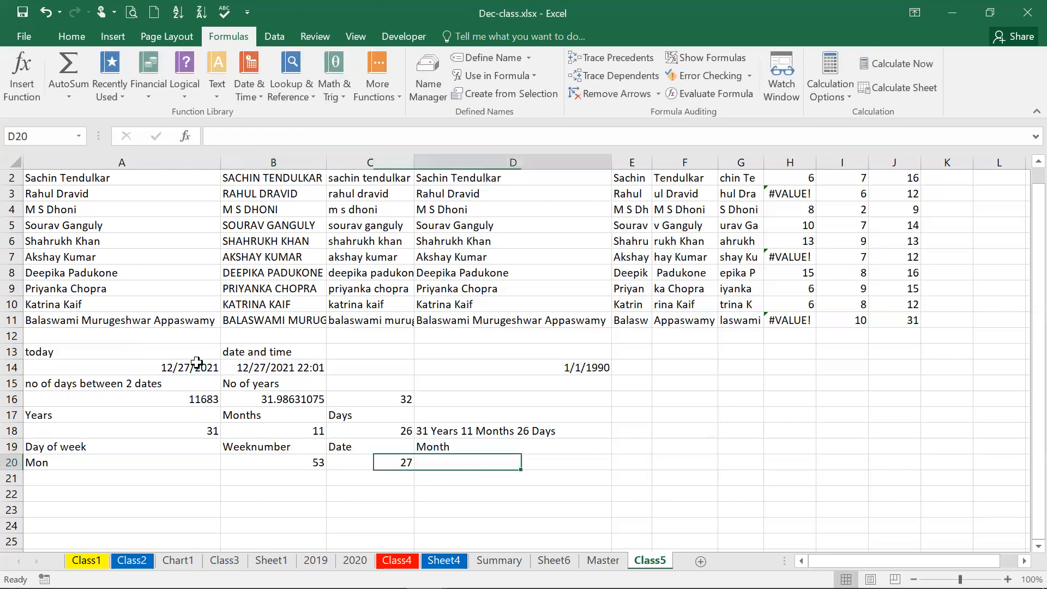
text(=mon)
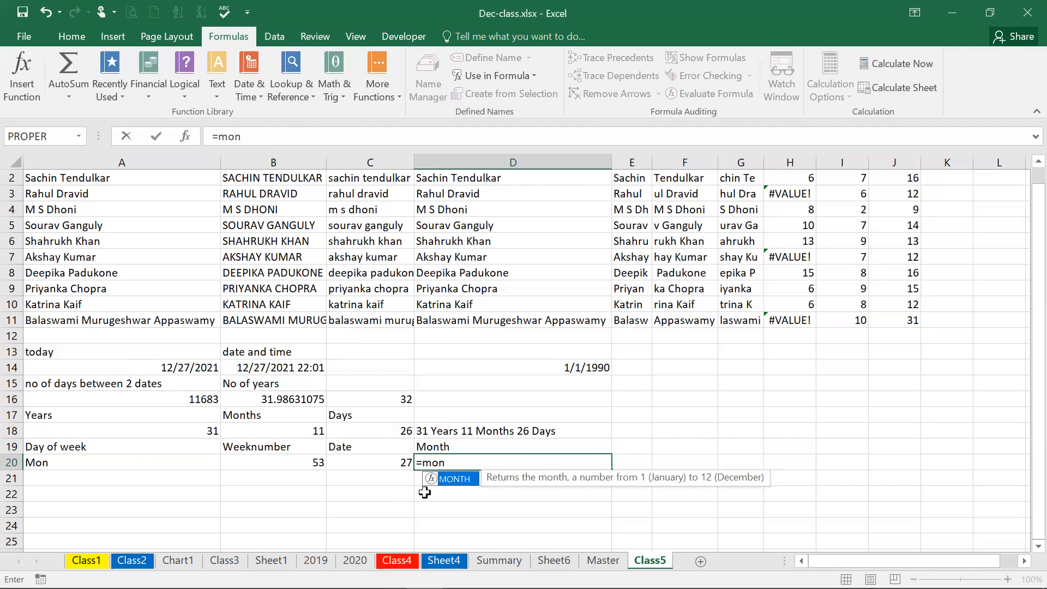
double_click(453, 480)
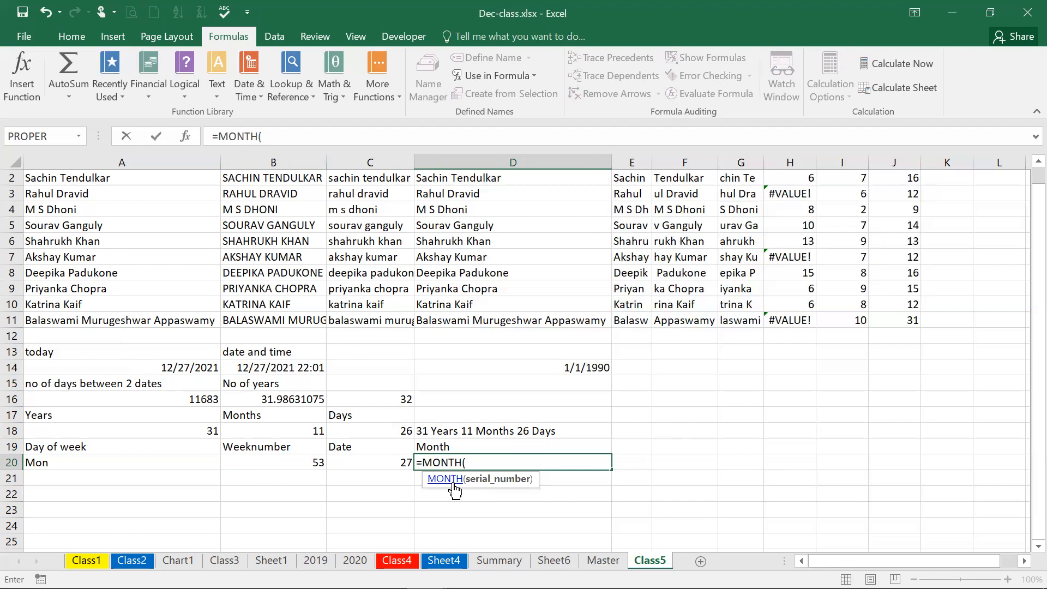
click(186, 365)
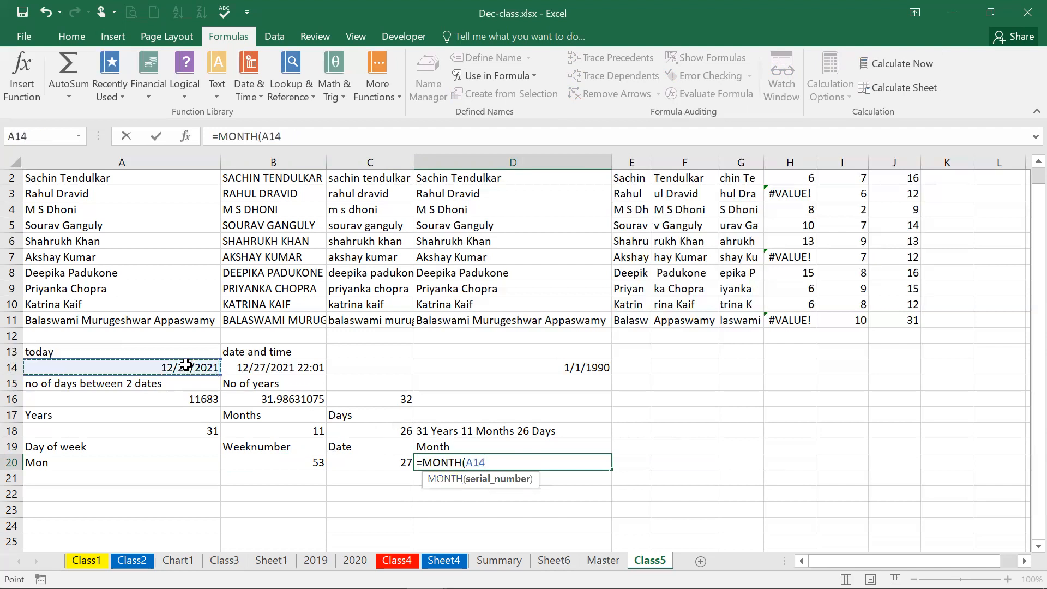
key(Return)
key(Up)
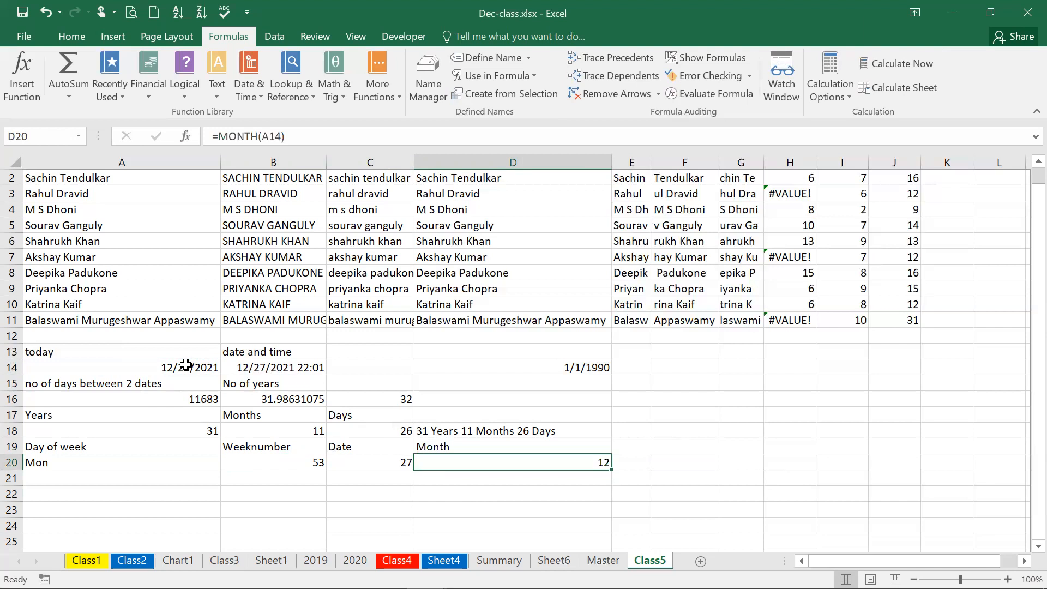
Step: Label E19 "Year" and extract the year from the date in A14 with the YEAR function in E20
key(Up)
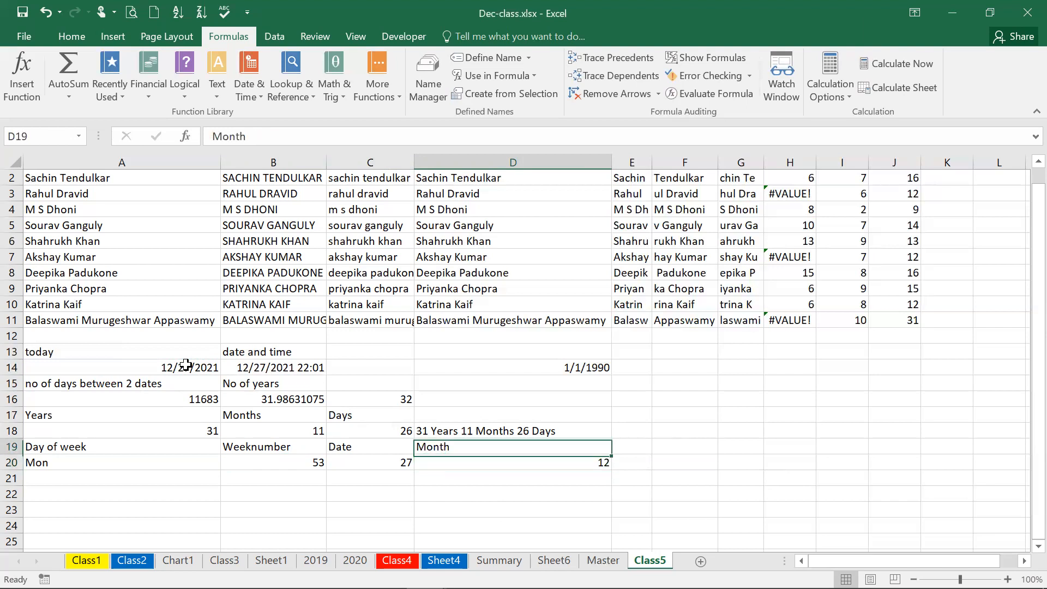
key(Right)
text(Year)
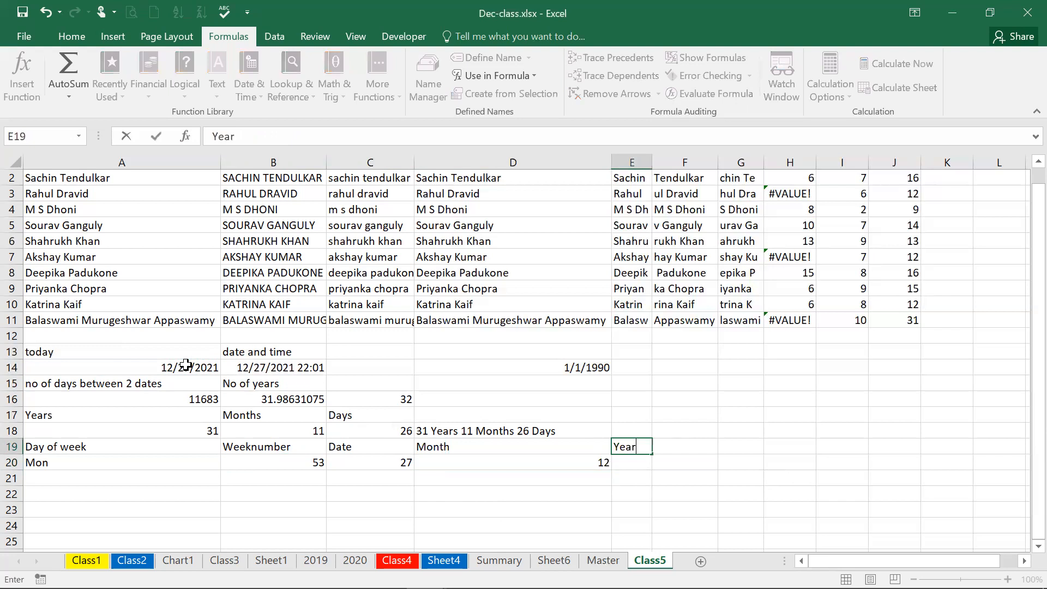
key(Return)
text(=year)
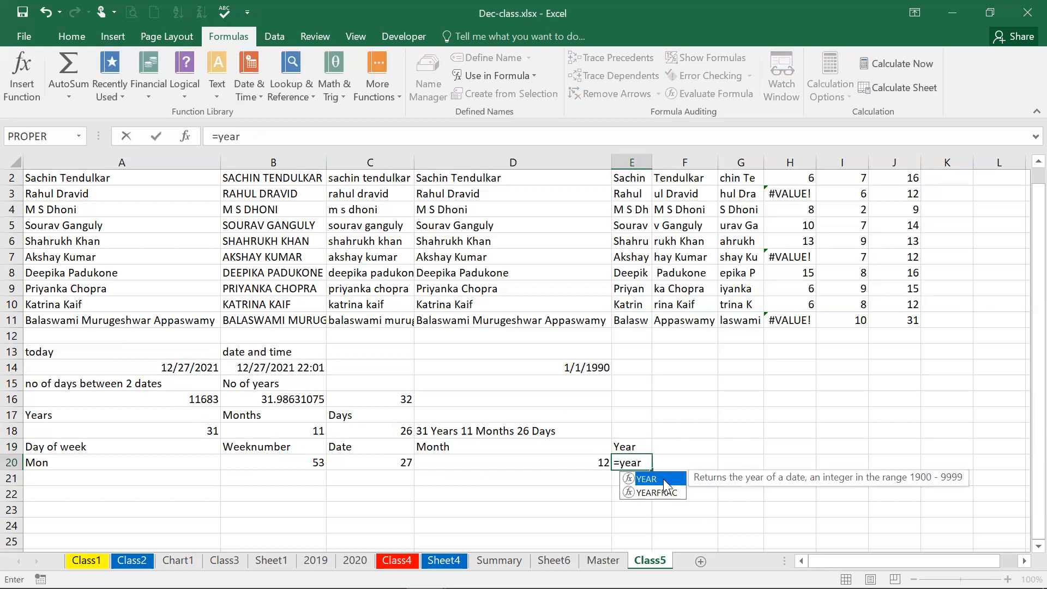
double_click(666, 481)
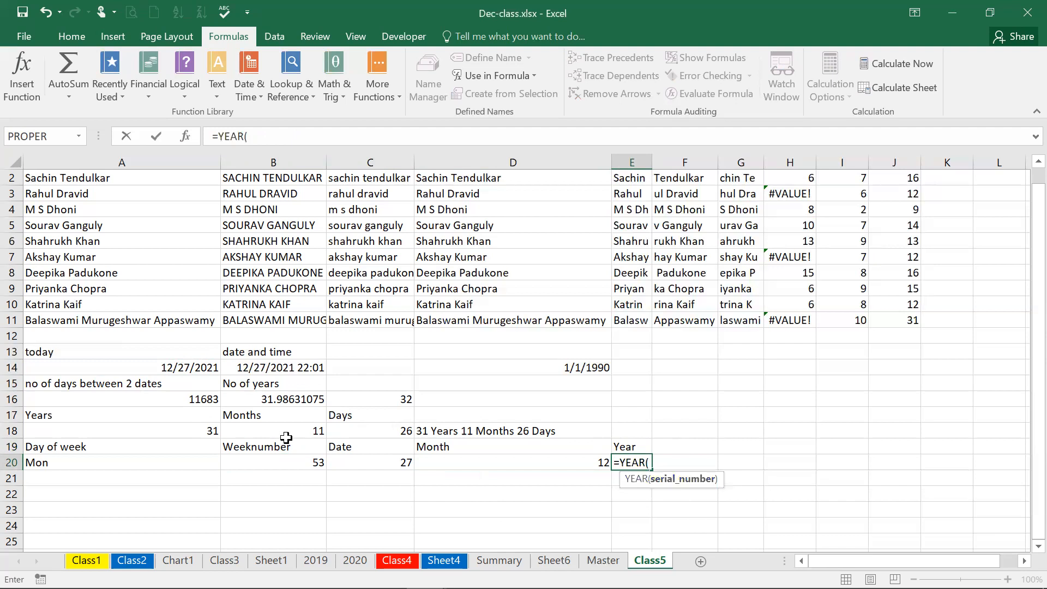
click(172, 368)
key(Return)
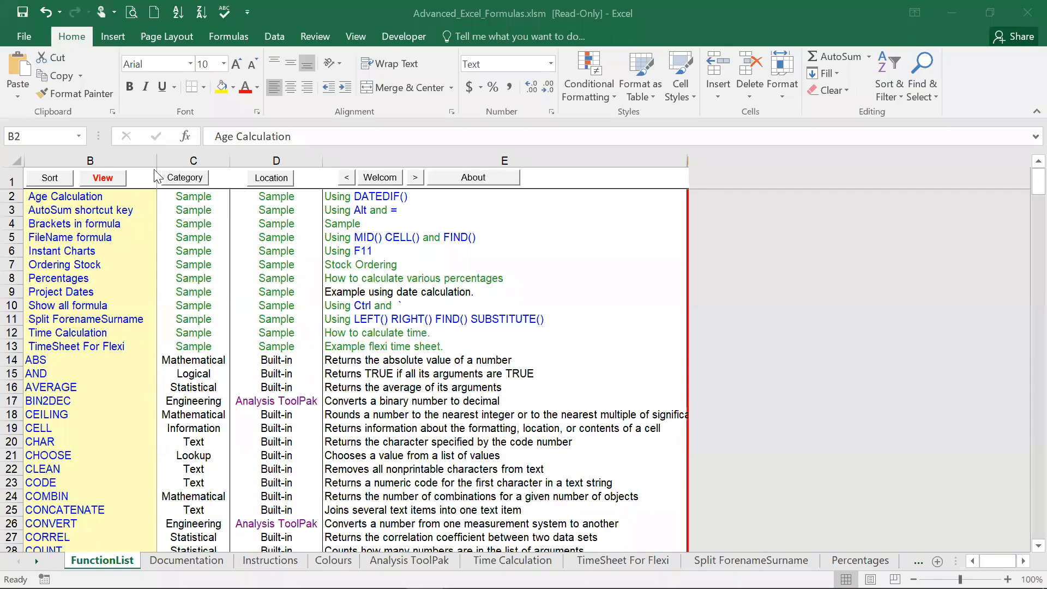
Step: Open the Age Calculation sample from the function list in Advanced_Excel_Formulas.xlsm and inspect its DATEDIF formulas for years and days
click(83, 196)
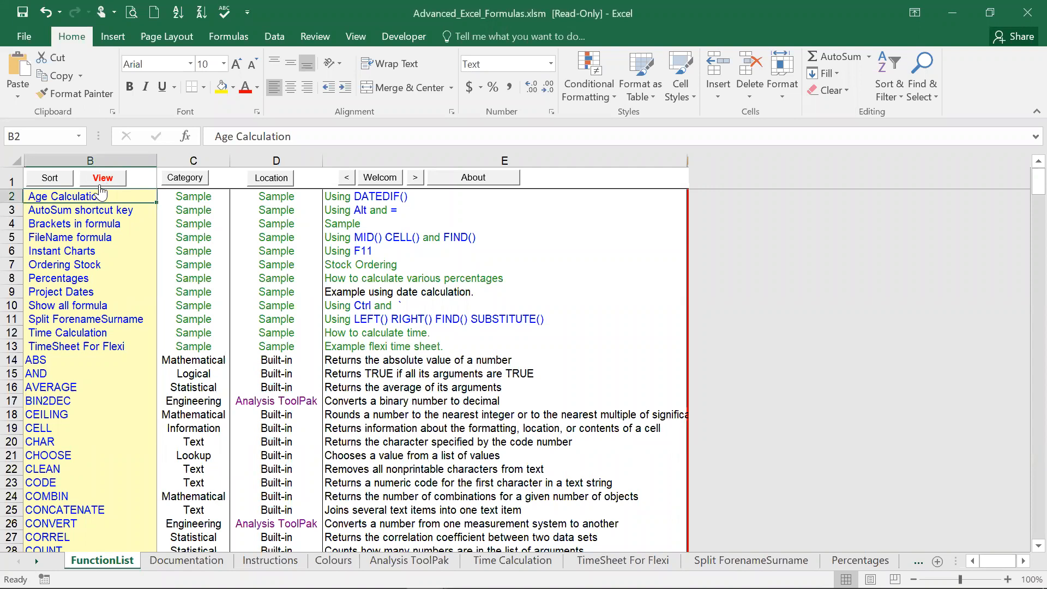
click(100, 192)
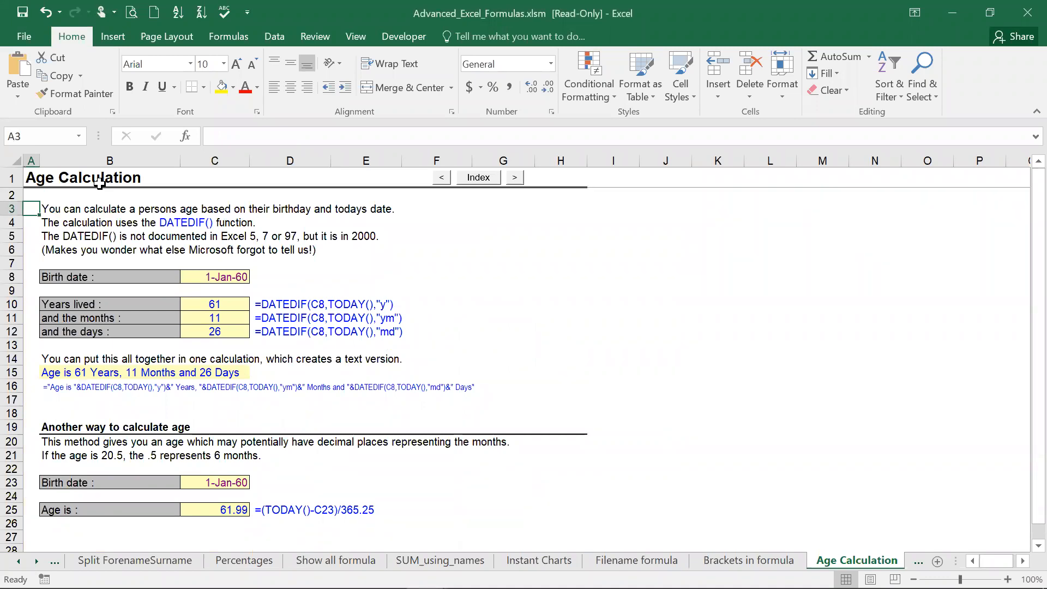
click(131, 277)
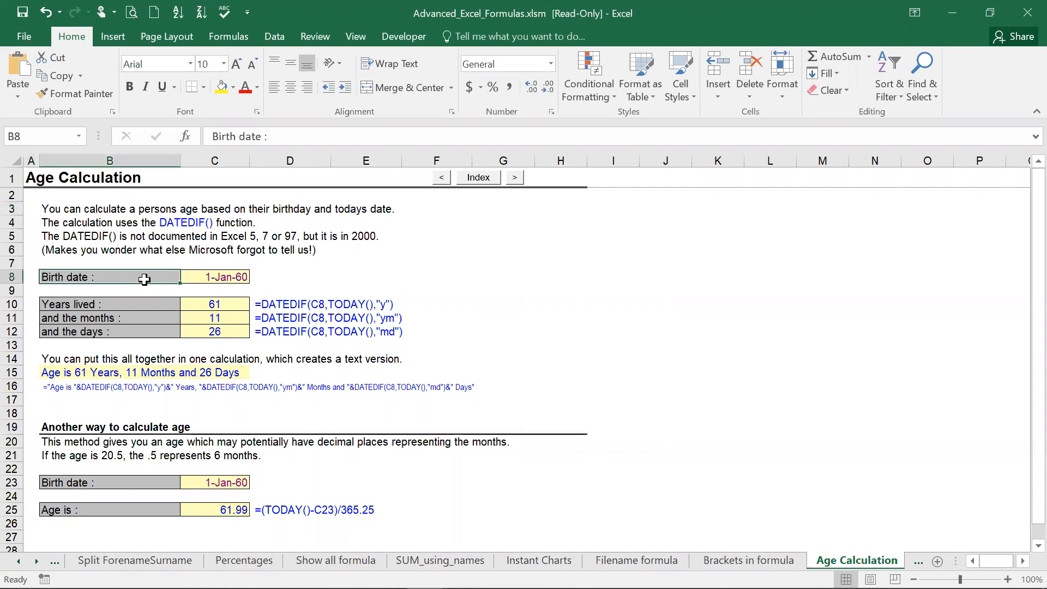
click(205, 307)
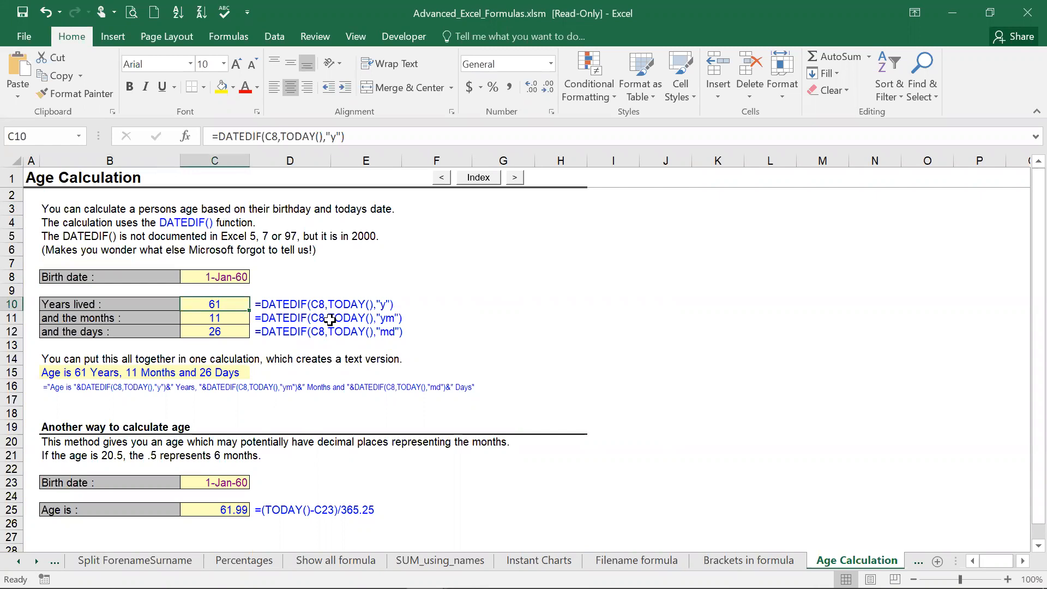
click(224, 334)
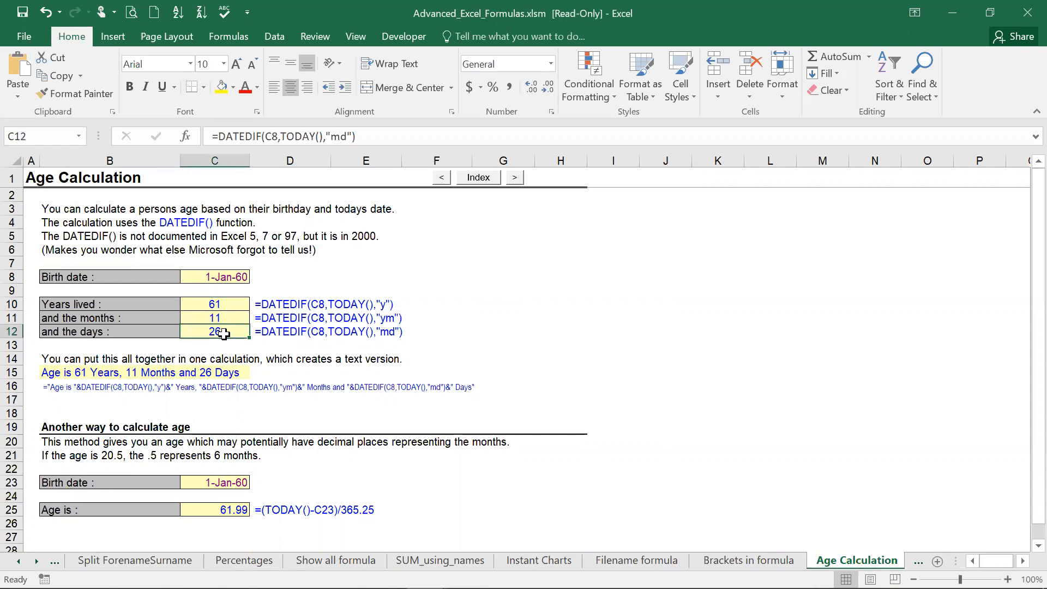
Step: Review the combined text version and the alternative age calculation on the Age Calculation sheet, and return to the function index
key(Down)
key(Down)
key(ctrl+Down)
key(Down)
key(Down)
key(Down)
key(Down)
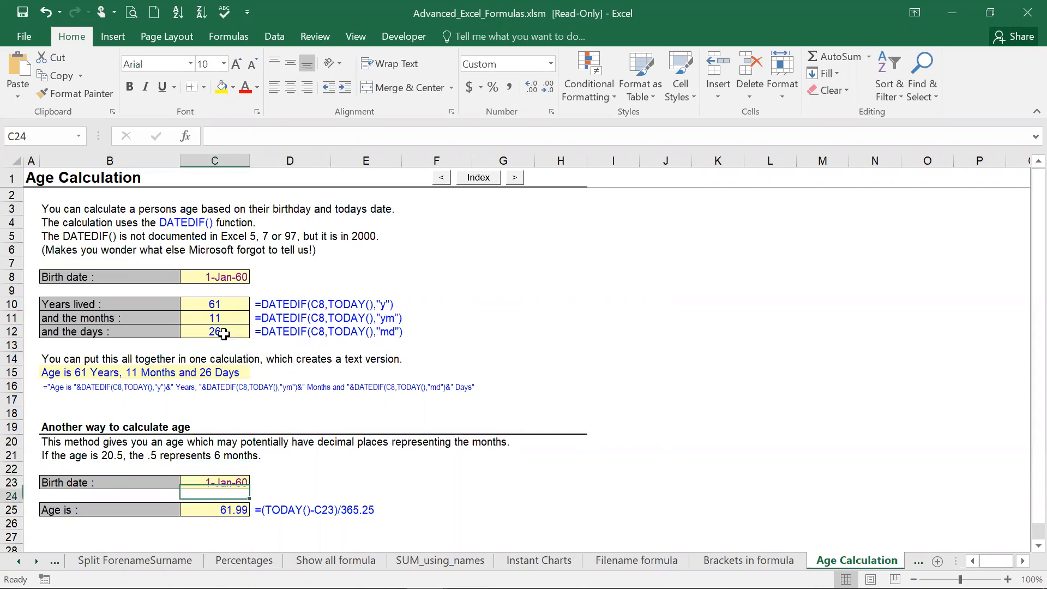
key(Down)
key(Down)
key(Down)
key(Down)
key(Down)
key(Down)
key(Down)
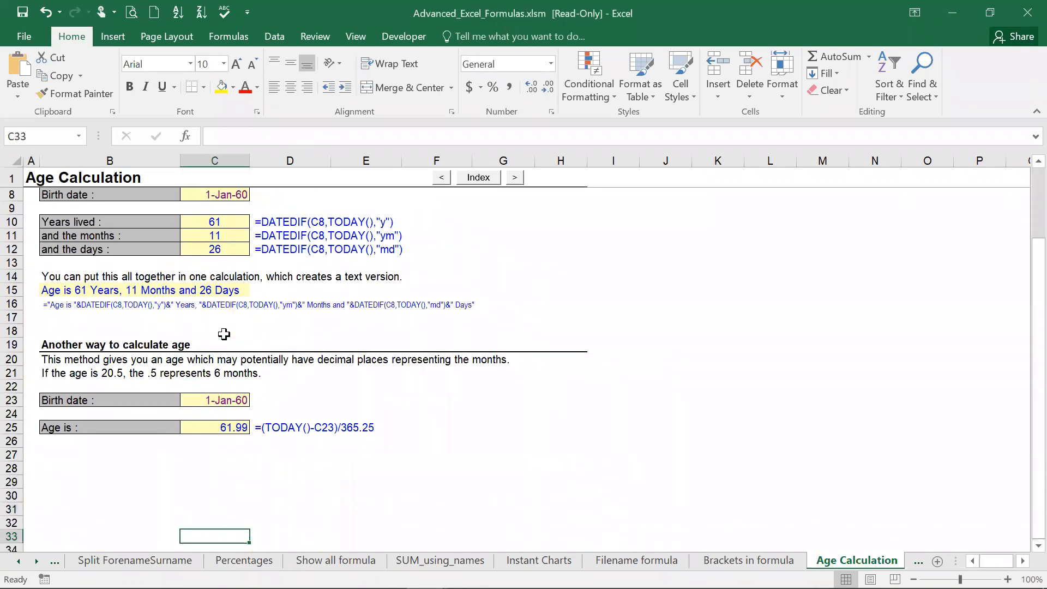
key(Up)
key(Up)
key(Up)
key(Up)
key(Up)
key(Up)
key(Up)
key(Up)
key(Up)
key(Up)
key(Up)
key(Up)
key(Up)
key(Up)
key(ctrl+Up)
key(ctrl+Up)
key(ctrl+Up)
key(ctrl+Up)
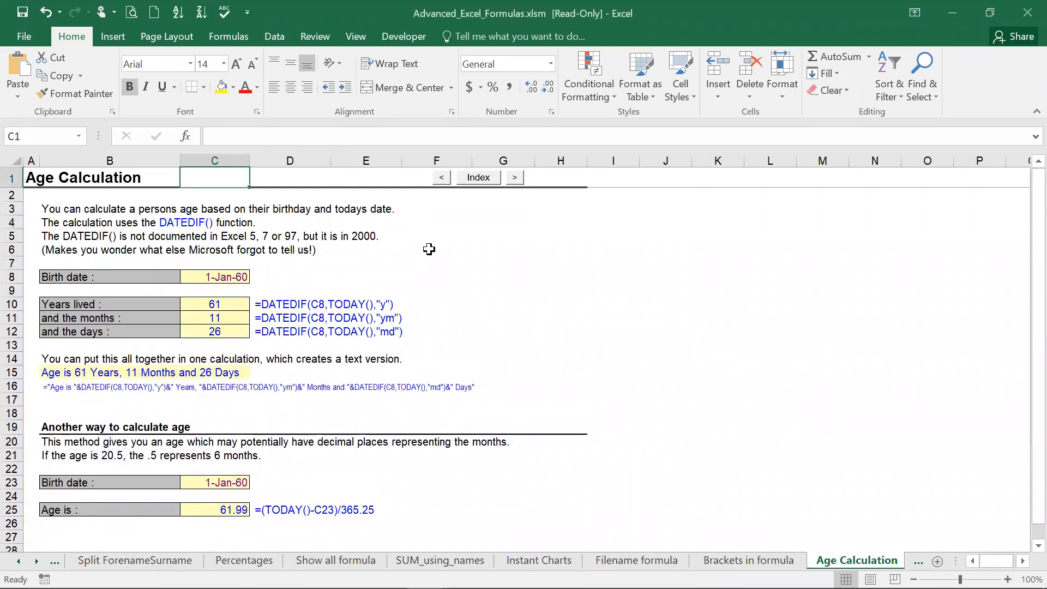
click(482, 184)
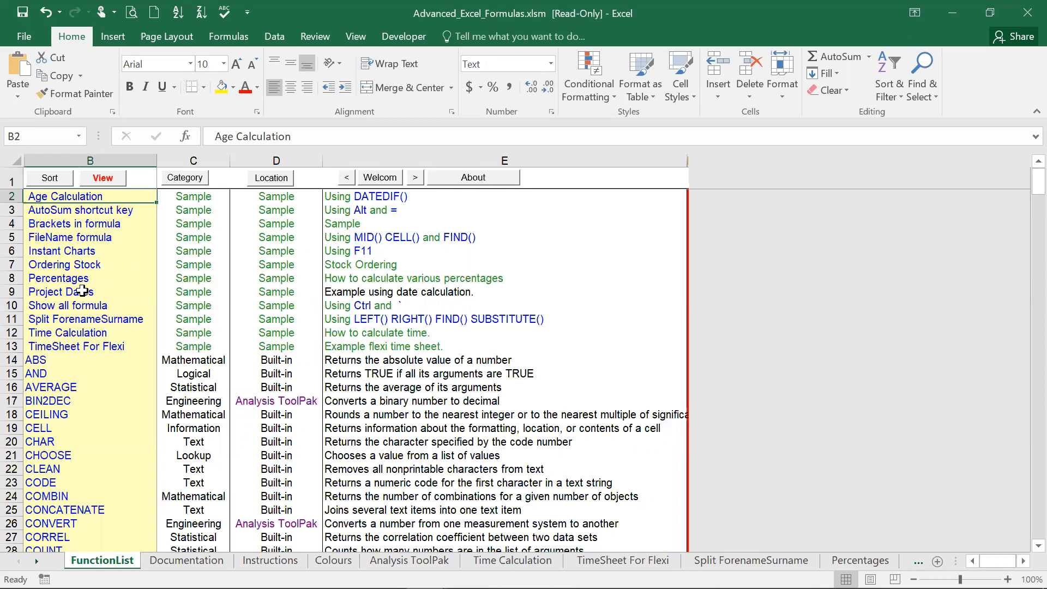
Step: Open the Split ForenameSurname sample from the function list and browse its sections up to the beginning of the sheet
click(90, 320)
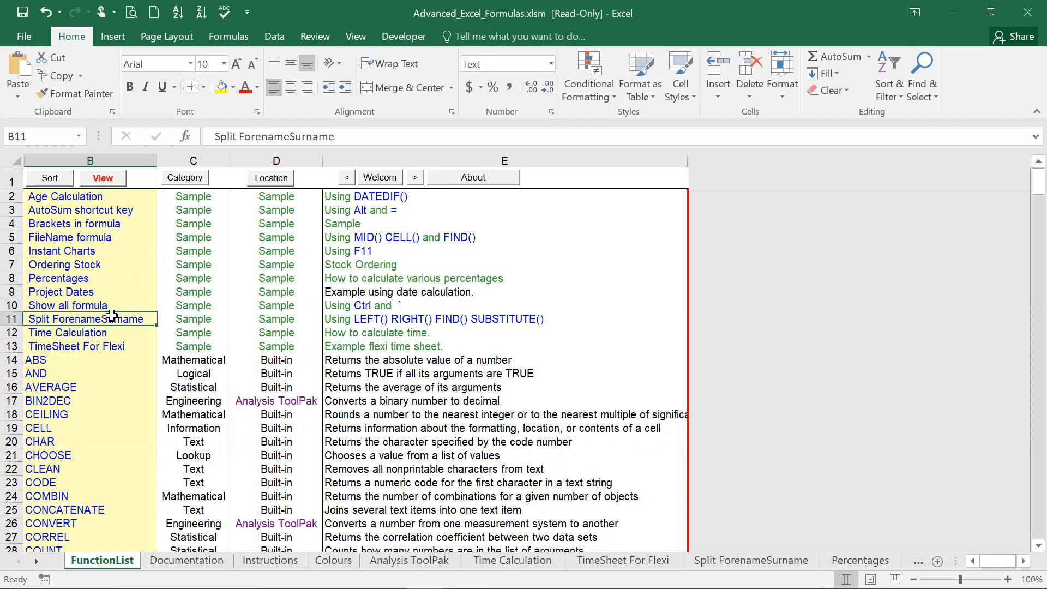
click(104, 178)
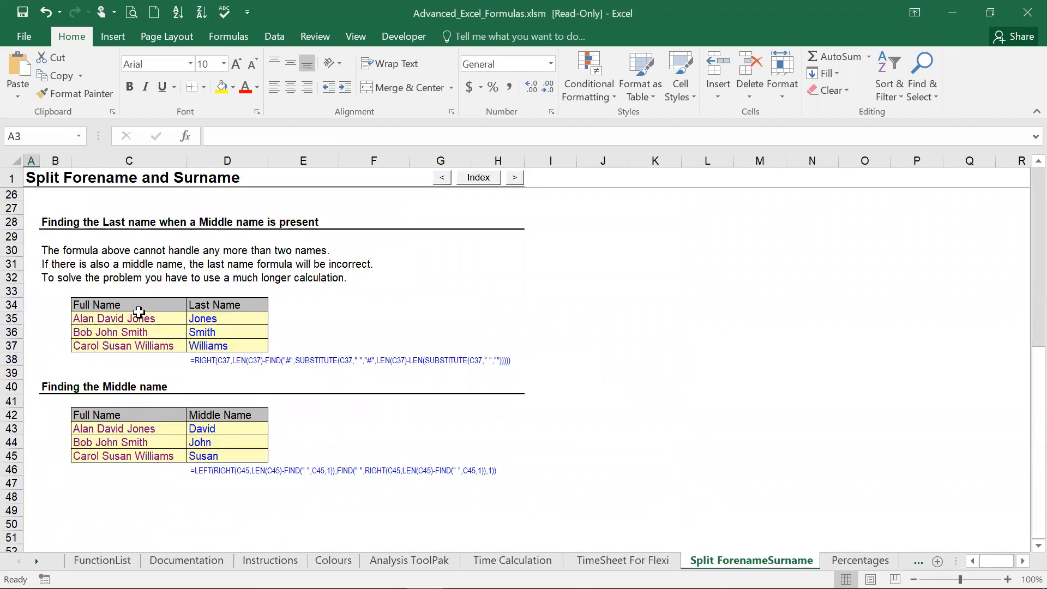
click(147, 330)
key(Up)
key(Up)
key(Up)
key(Up)
key(Up)
key(Up)
key(Up)
key(Up)
key(Up)
key(Up)
key(Up)
key(Up)
key(Up)
key(Up)
key(Up)
key(Up)
key(Up)
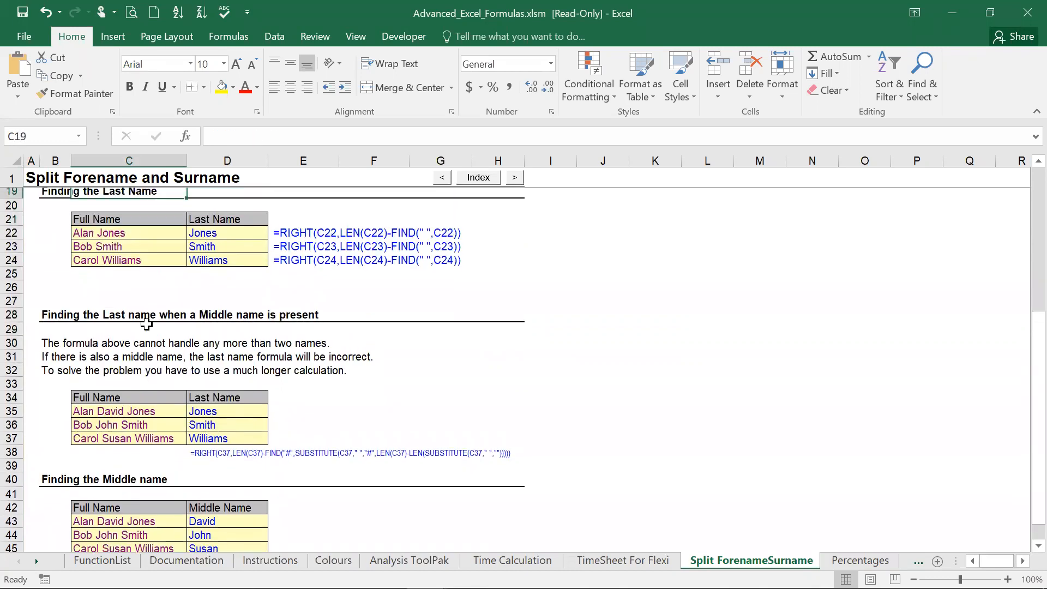
key(Up)
key(Up)
key(Up)
key(Up)
key(Up)
key(Up)
key(Up)
key(Up)
key(Up)
key(Up)
key(Up)
key(Up)
key(Up)
key(Up)
key(Up)
key(Up)
key(Up)
Step: Examine the LEFT and FIND formulas in D14 to D16 that extract the first name from each full name
key(Down)
key(Down)
key(Down)
key(Down)
key(Down)
key(Down)
key(Down)
key(Down)
key(Down)
key(Down)
key(Down)
key(Down)
key(Right)
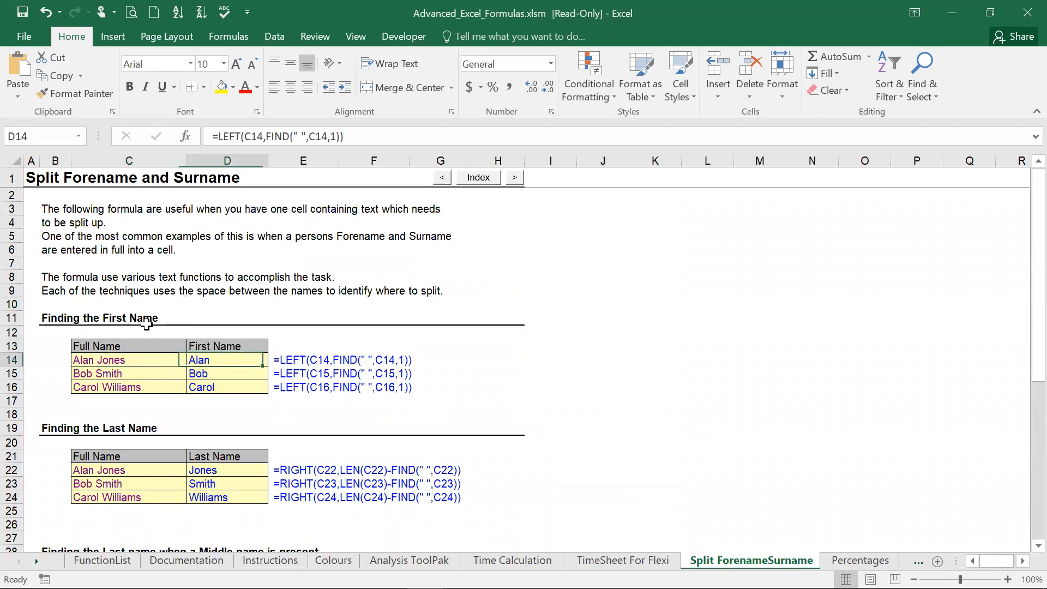
key(Down)
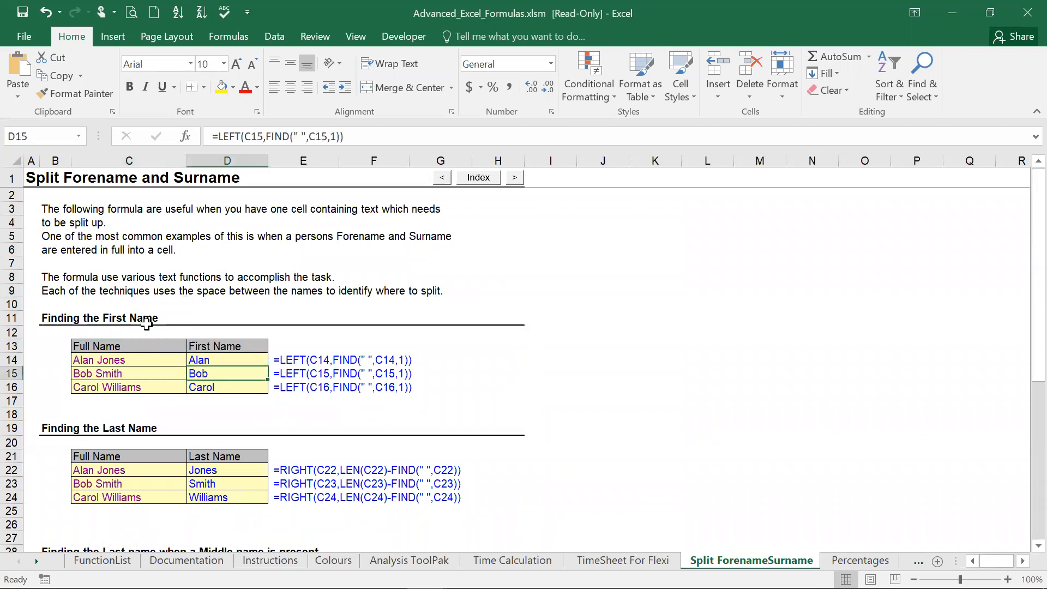
key(Down)
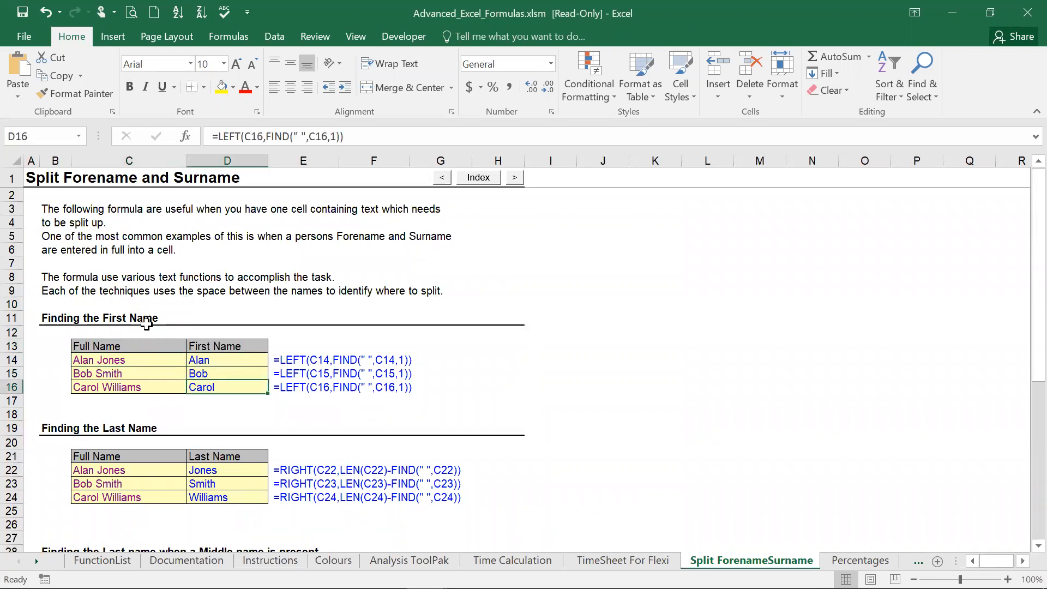
Step: Examine the RIGHT, LEN and FIND formulas in the last-name section of the Split Forename and Surname sheet
key(Down)
key(Down)
key(Down)
key(Down)
key(Down)
key(Down)
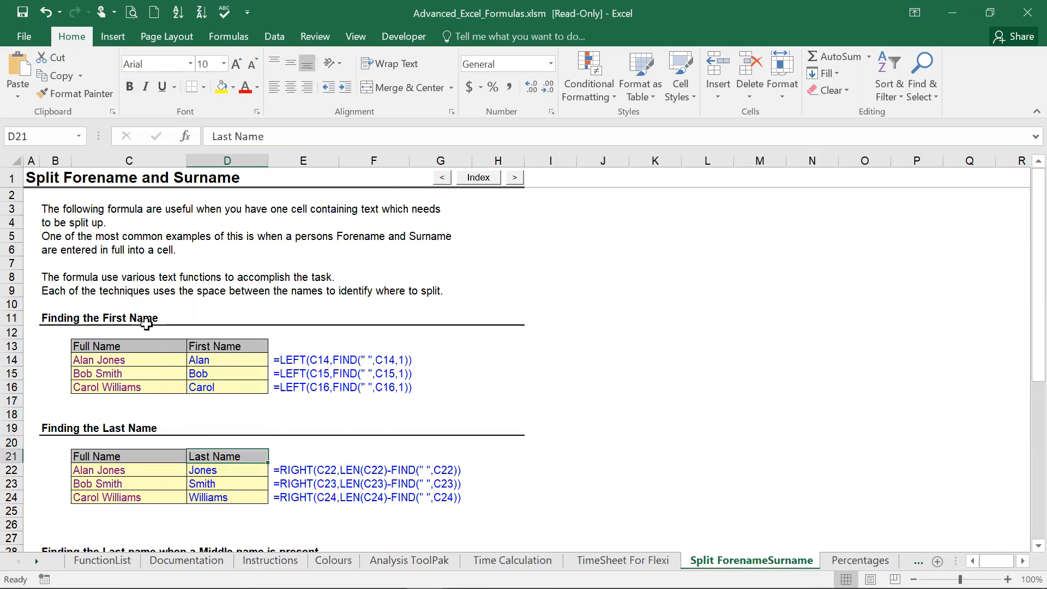
key(Down)
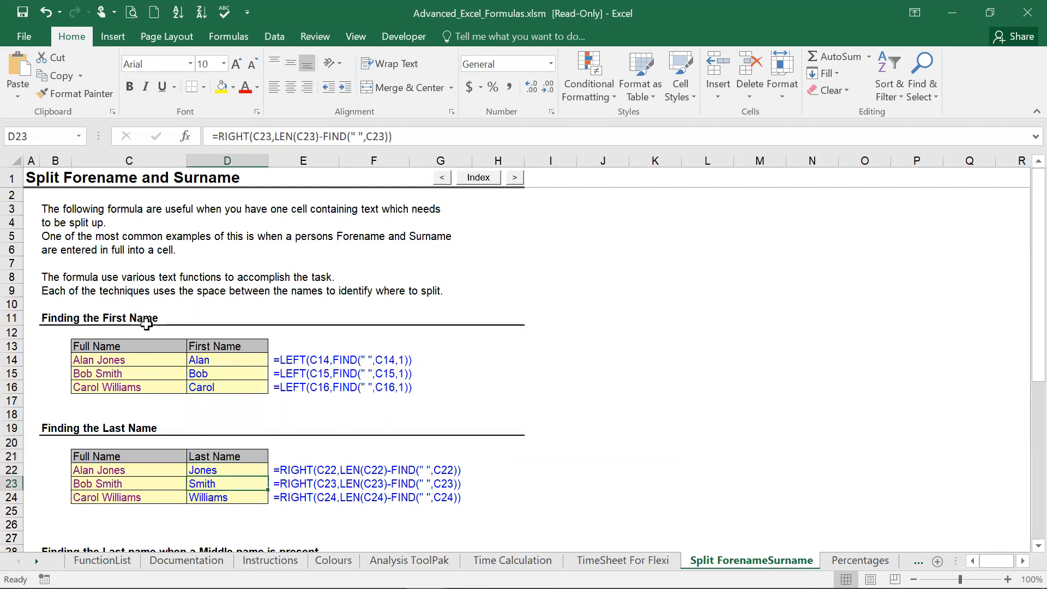
key(Right)
key(Up)
key(Right)
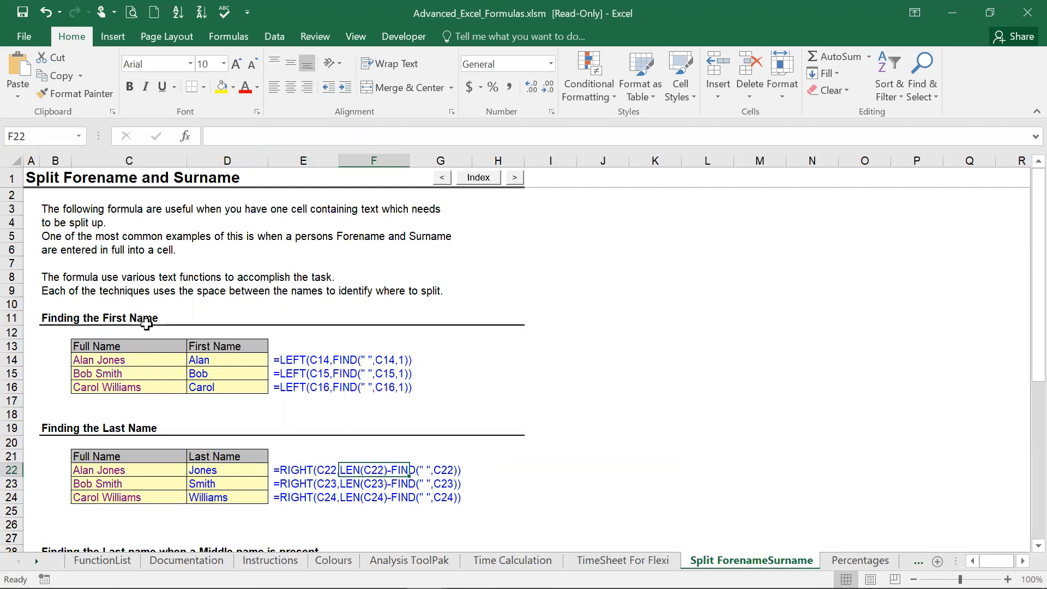
key(Right)
key(Left)
key(Left)
key(Up)
key(Up)
key(Up)
key(Up)
key(Up)
Step: Review the sections on last names with a middle name present and on finding the middle name, and return to the function index
key(Down)
key(Down)
key(Down)
key(Down)
key(Down)
key(Down)
key(Down)
key(Down)
key(Down)
key(Down)
key(Down)
key(Down)
key(Down)
key(Down)
key(Down)
key(Down)
key(Down)
key(Down)
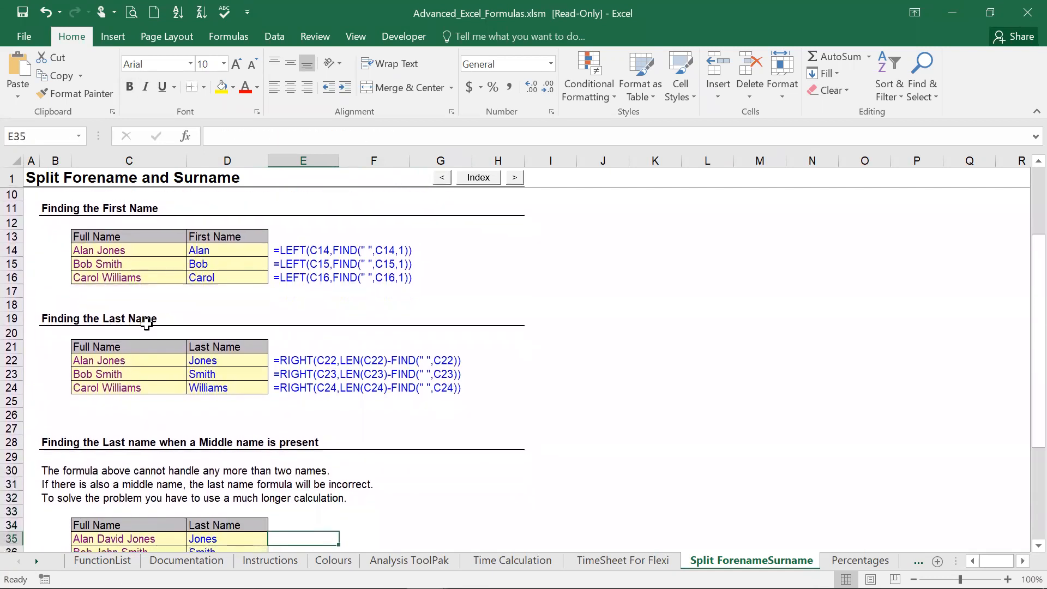
key(Down)
key(Down)
key(Down)
key(Down)
key(Down)
key(Down)
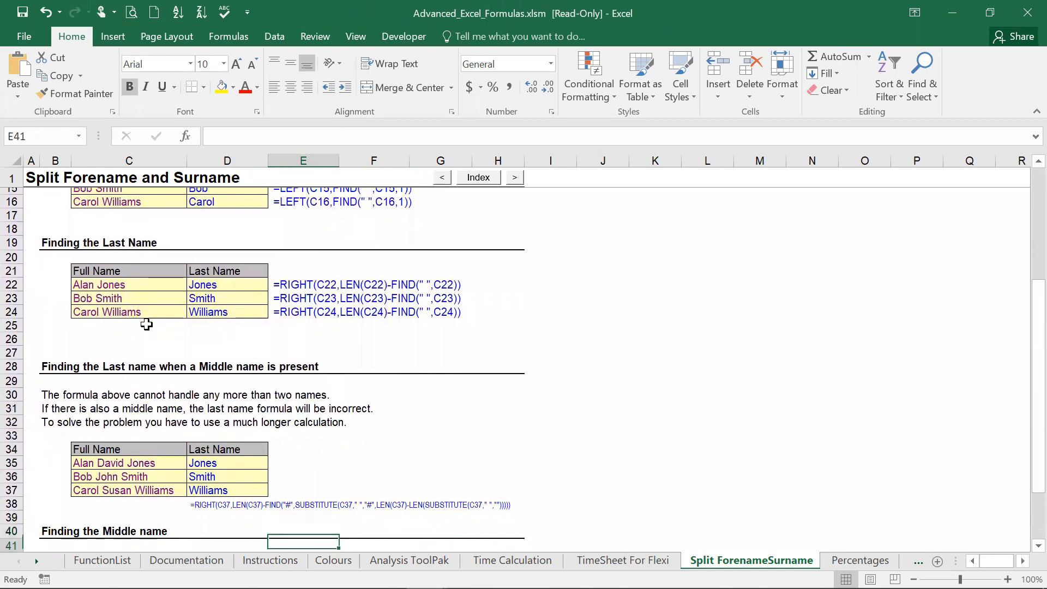
key(Down)
key(Down)
key(Down)
key(Down)
key(Down)
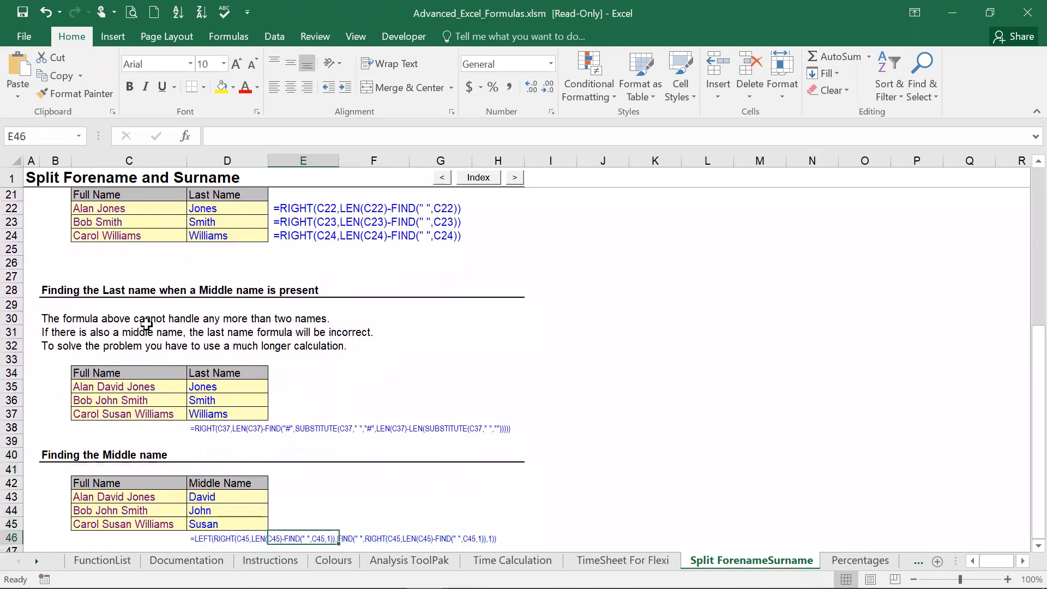
key(Down)
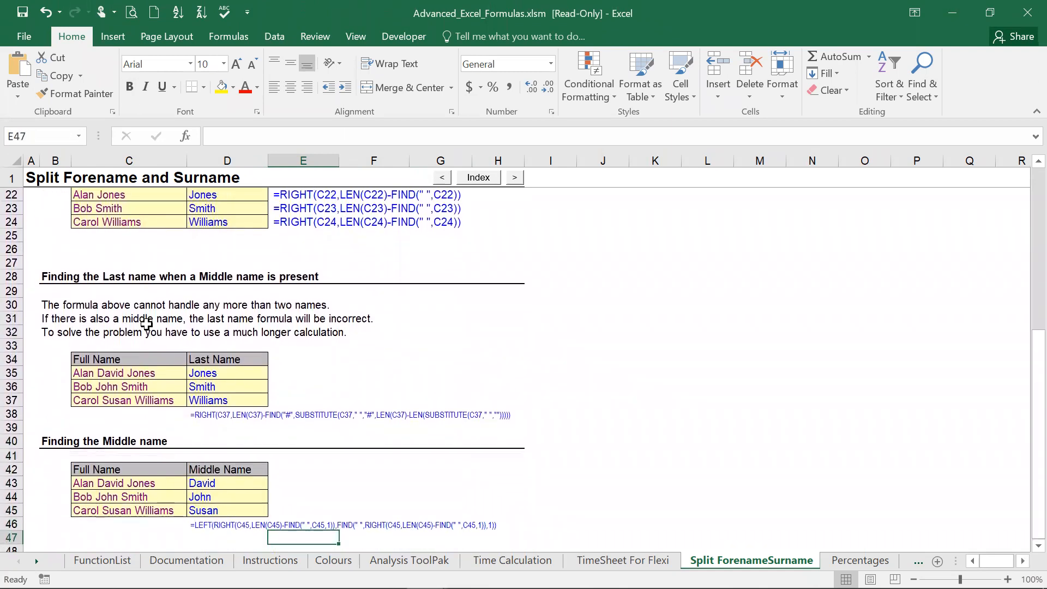
key(Up)
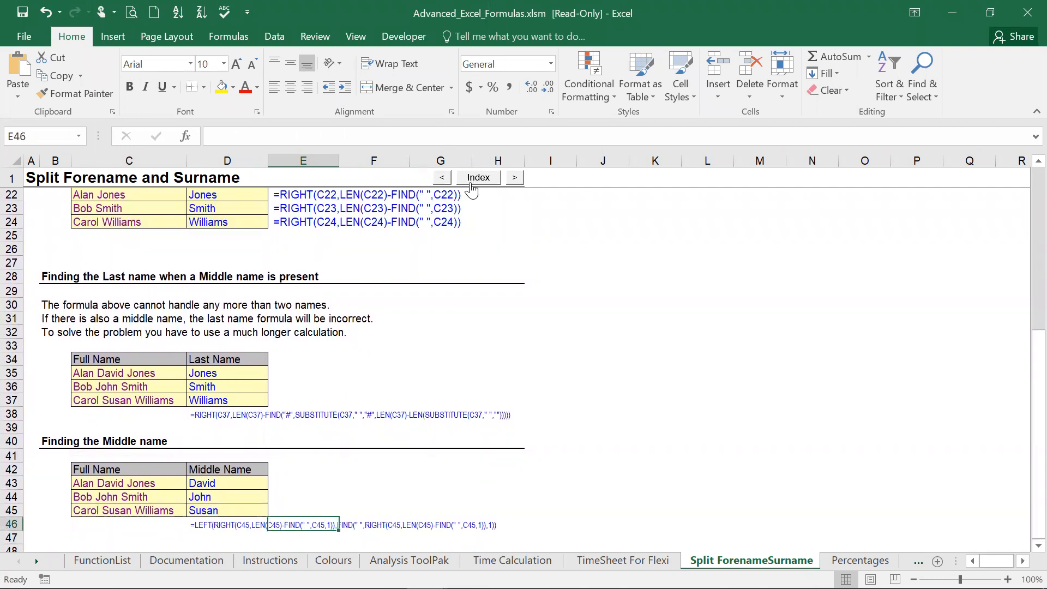
click(472, 188)
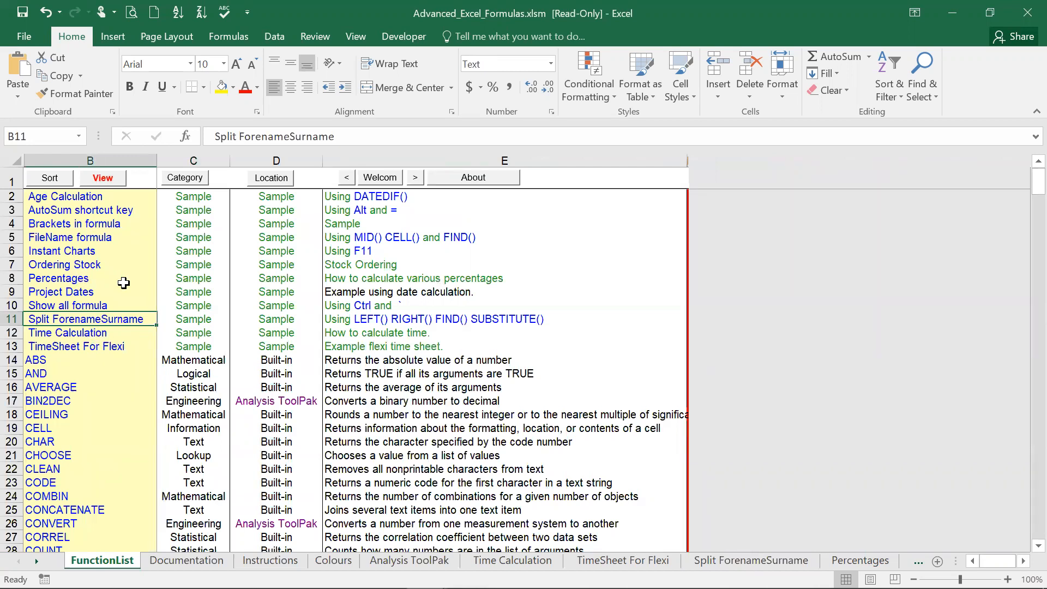
Step: Browse the function list down to the FIND entry and open its example sheet
click(102, 374)
key(Down)
key(Down)
key(Down)
key(Down)
key(Down)
key(Down)
key(Down)
key(Down)
key(Down)
key(Down)
key(Down)
key(Down)
key(Down)
key(Down)
key(Down)
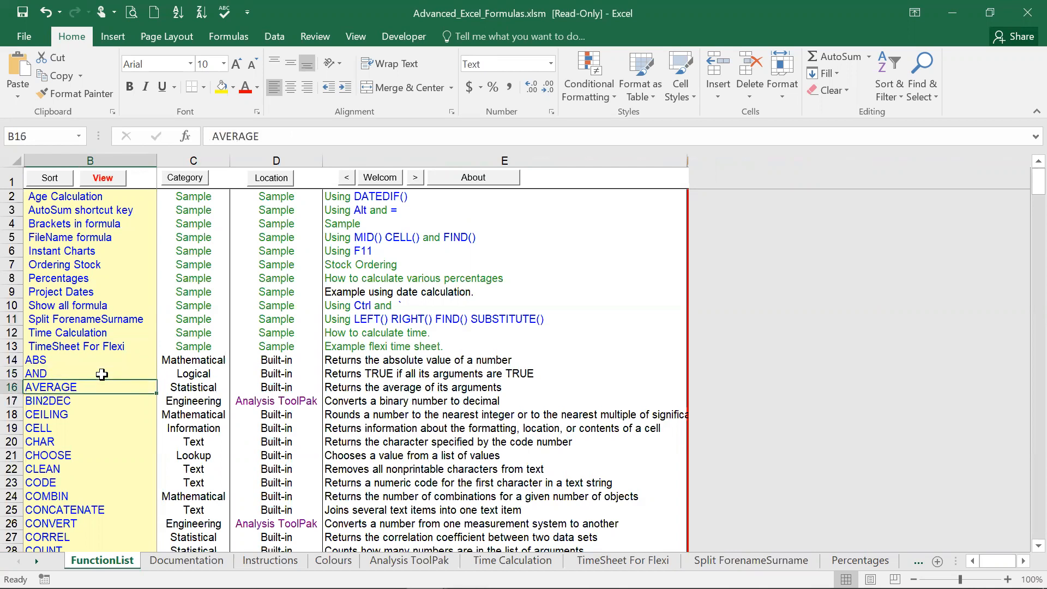
key(Down)
key(Down)
key(Down)
key(Down)
key(Down)
key(Down)
key(Down)
key(Down)
key(Down)
key(Down)
key(Down)
key(Down)
key(Down)
key(Down)
key(Down)
key(Down)
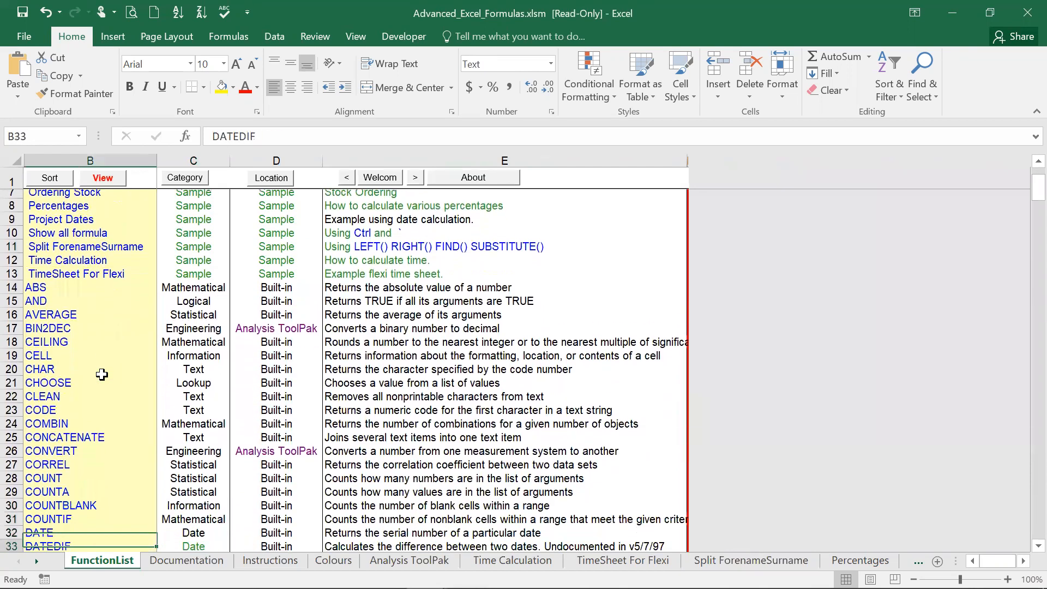
key(Down)
key(Down)
key(Down)
key(Down)
key(Down)
key(Down)
key(Down)
key(Down)
key(Down)
key(Down)
key(Down)
key(Down)
key(Down)
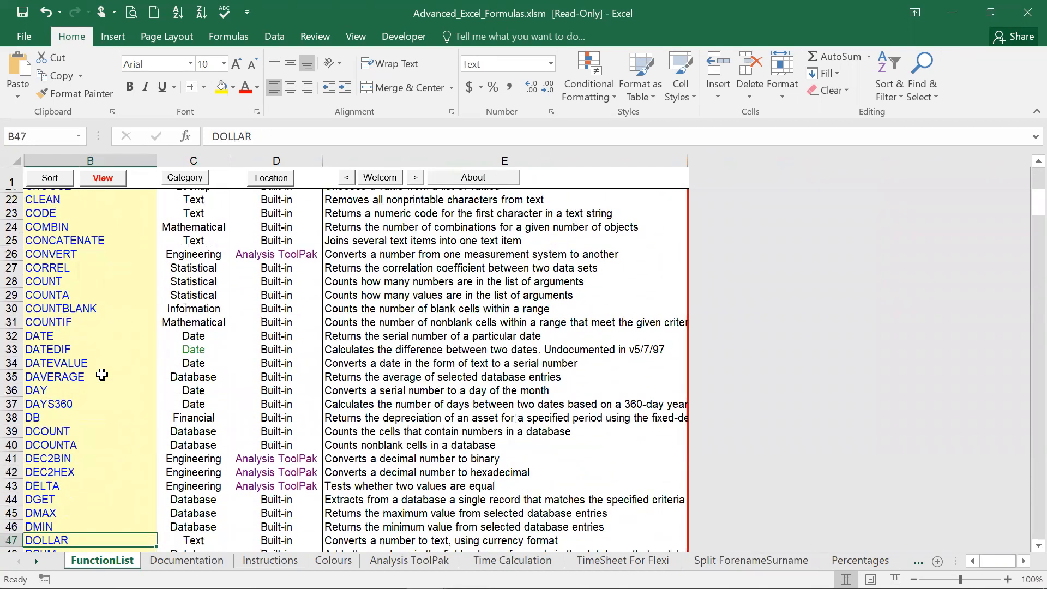
key(Up)
key(Up)
key(Up)
key(Up)
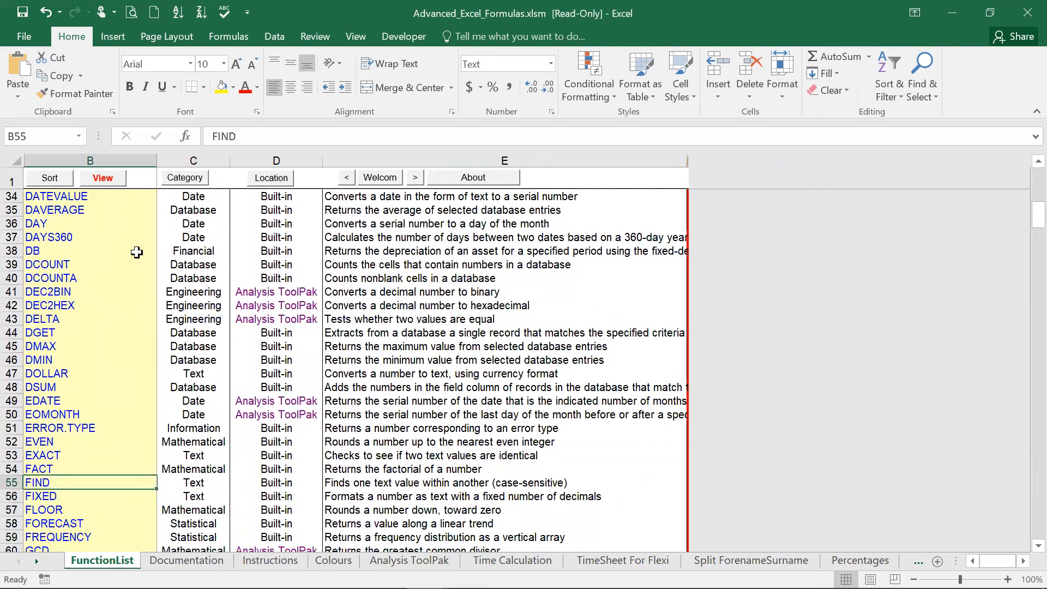
click(103, 178)
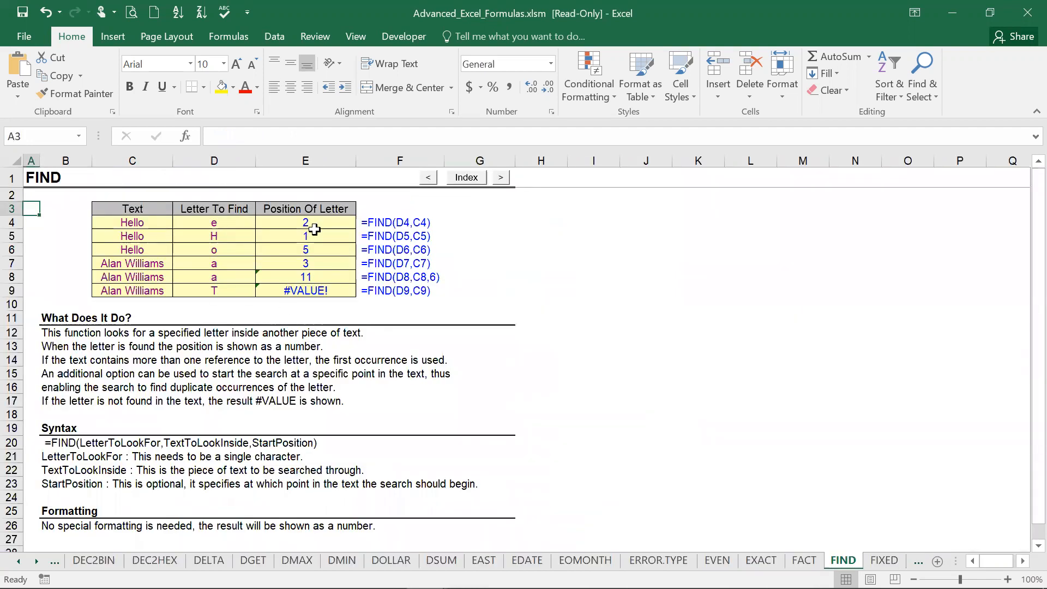
Step: Examine the letter-position examples and their FIND formulas in E4 to E6, then skim the rest of the sheet
click(314, 233)
click(227, 214)
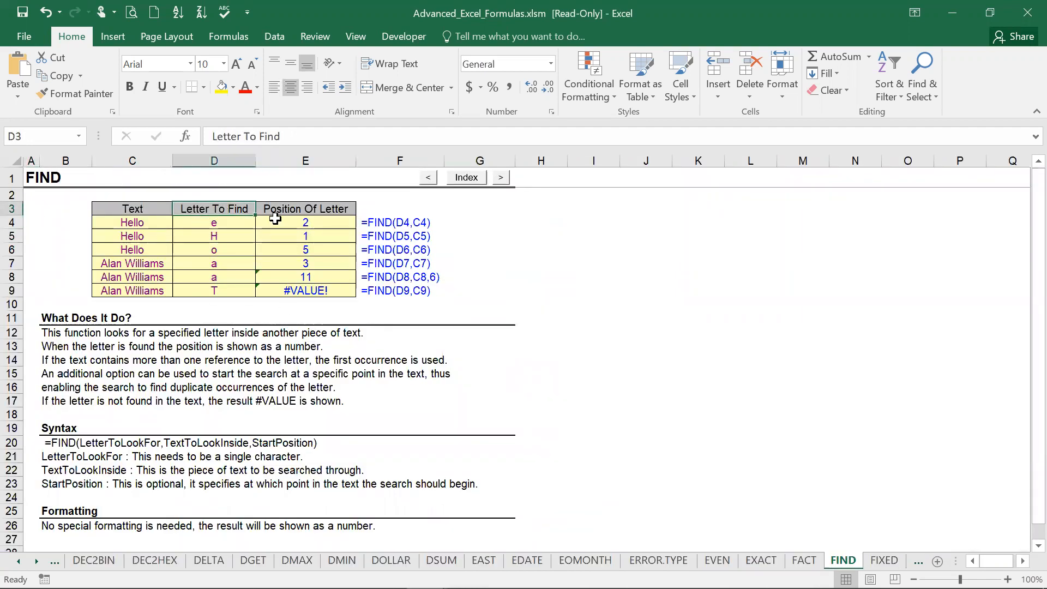
click(295, 218)
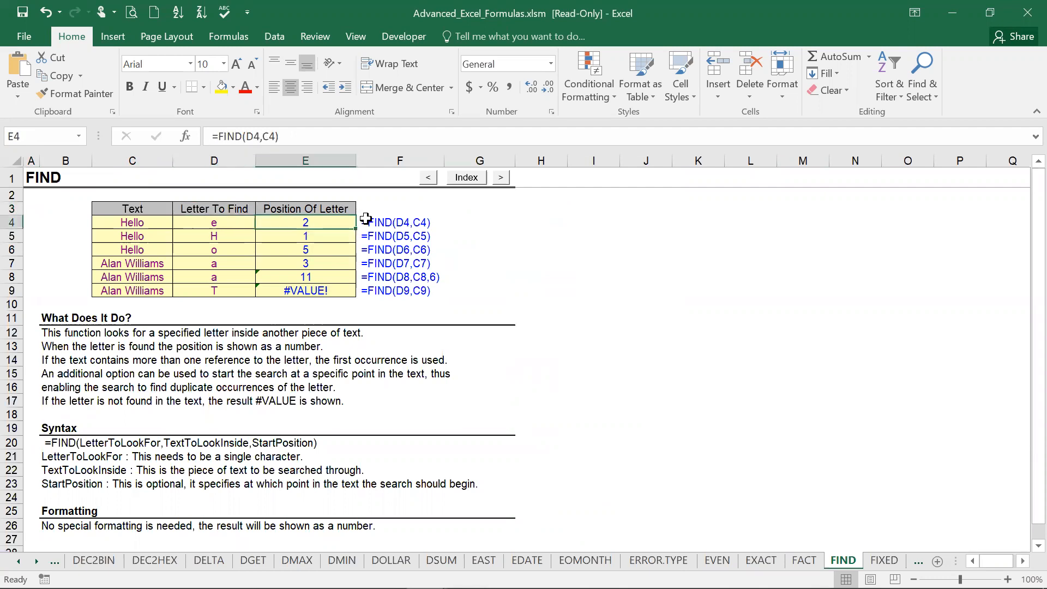
click(216, 241)
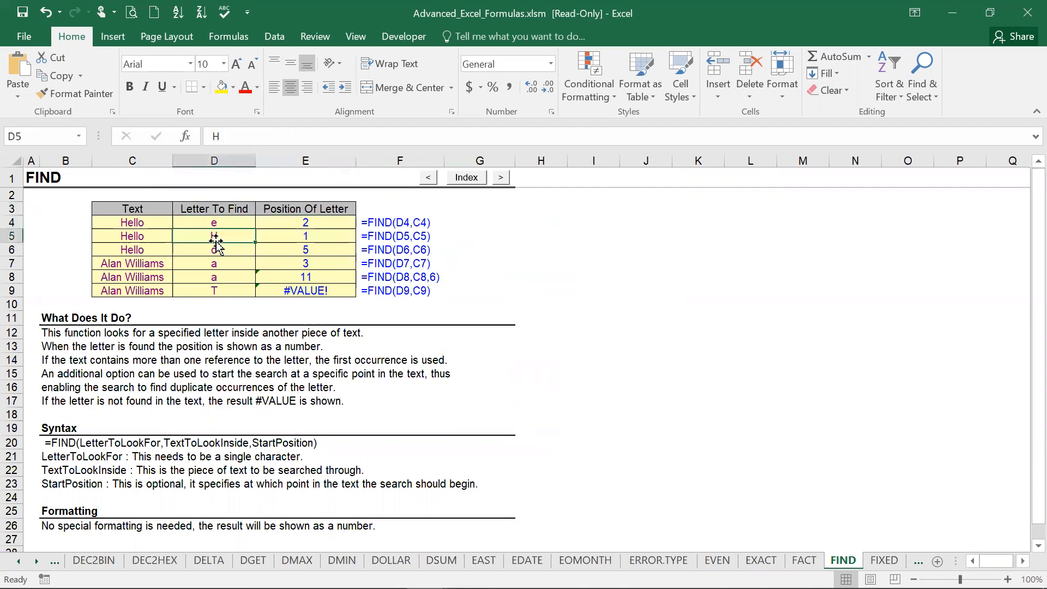
click(326, 242)
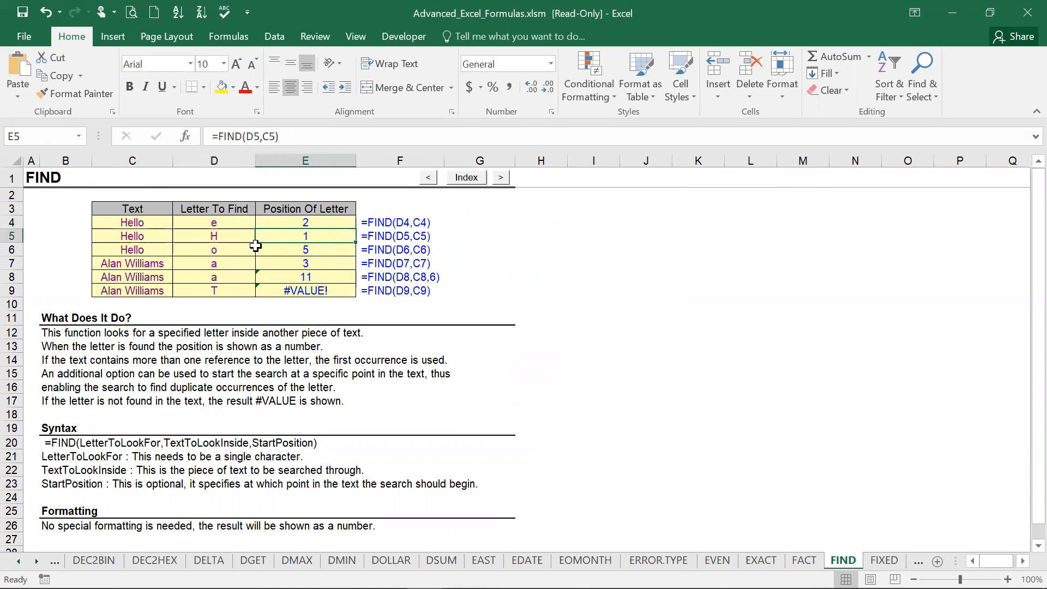
click(236, 252)
click(322, 256)
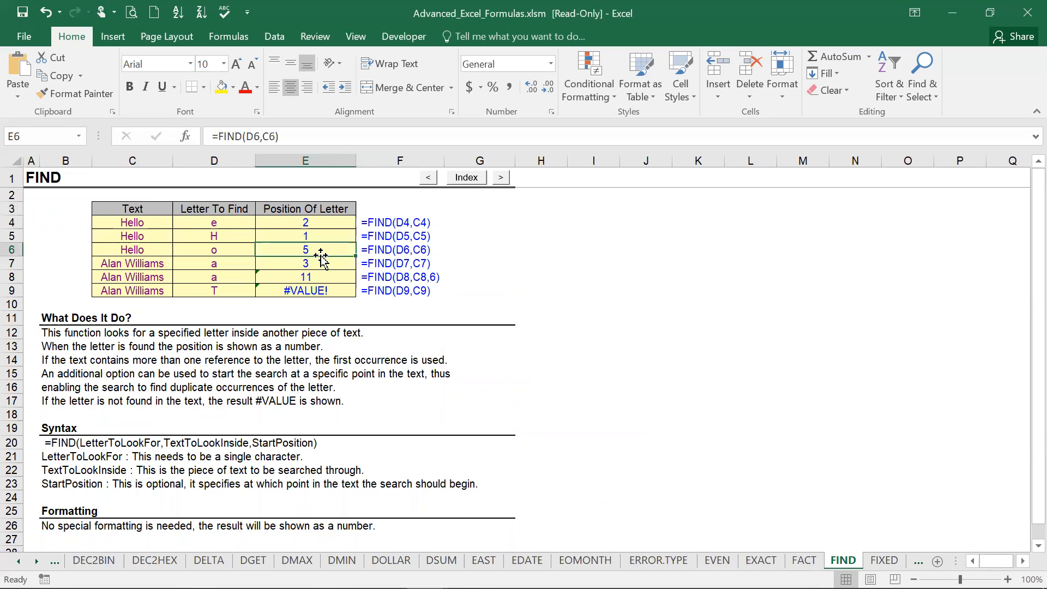
key(Page_Down)
key(Page_Up)
Step: Return to the function index and open the HOUR sheet to examine its time example in C4 and D4
click(470, 175)
key(Down)
key(Down)
key(Down)
key(Down)
key(Down)
key(Down)
key(Down)
key(Down)
key(Down)
key(Down)
key(Down)
key(Down)
key(Down)
key(Down)
key(Down)
key(Down)
key(Down)
key(Down)
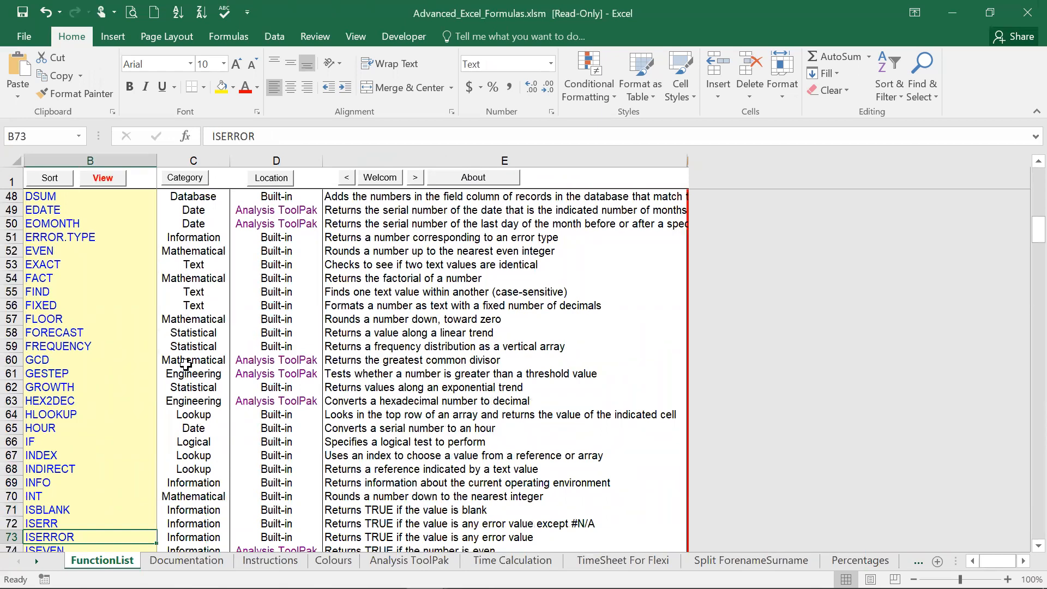
key(Up)
key(Up)
key(Up)
key(Up)
key(Up)
key(Up)
key(Up)
key(Up)
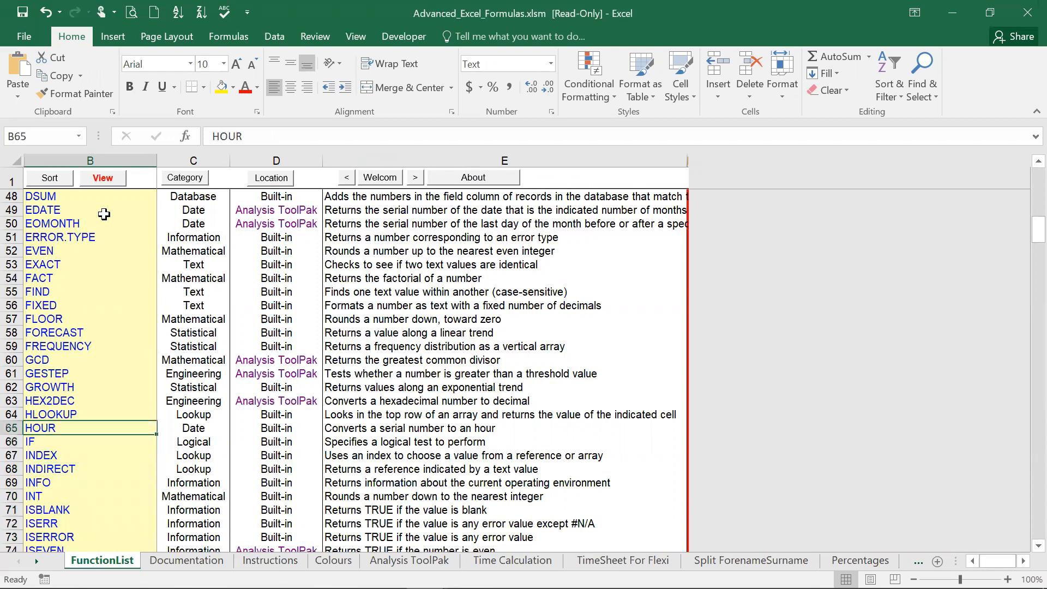
click(101, 178)
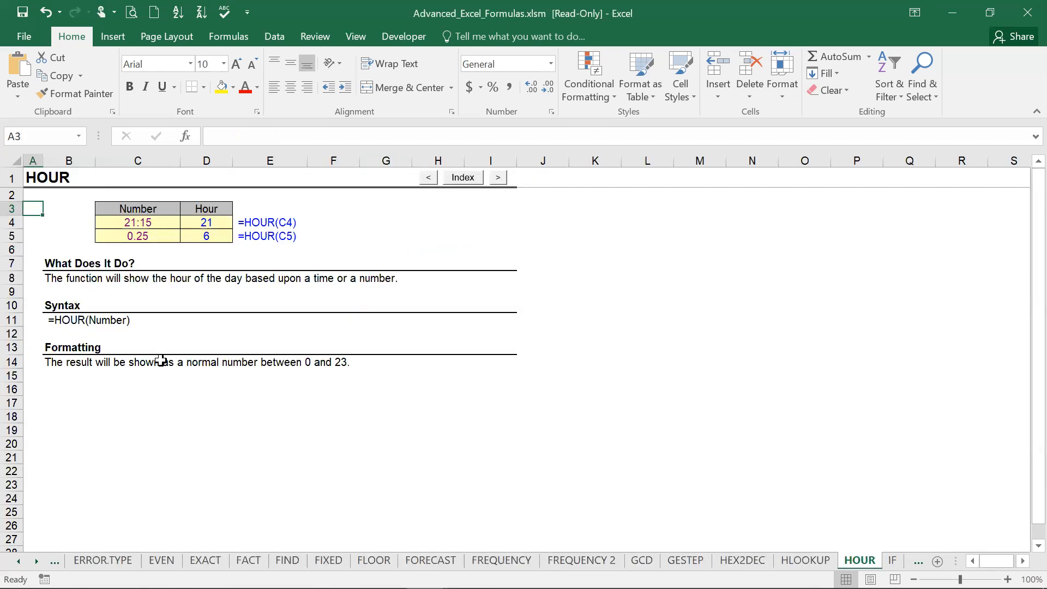
click(149, 225)
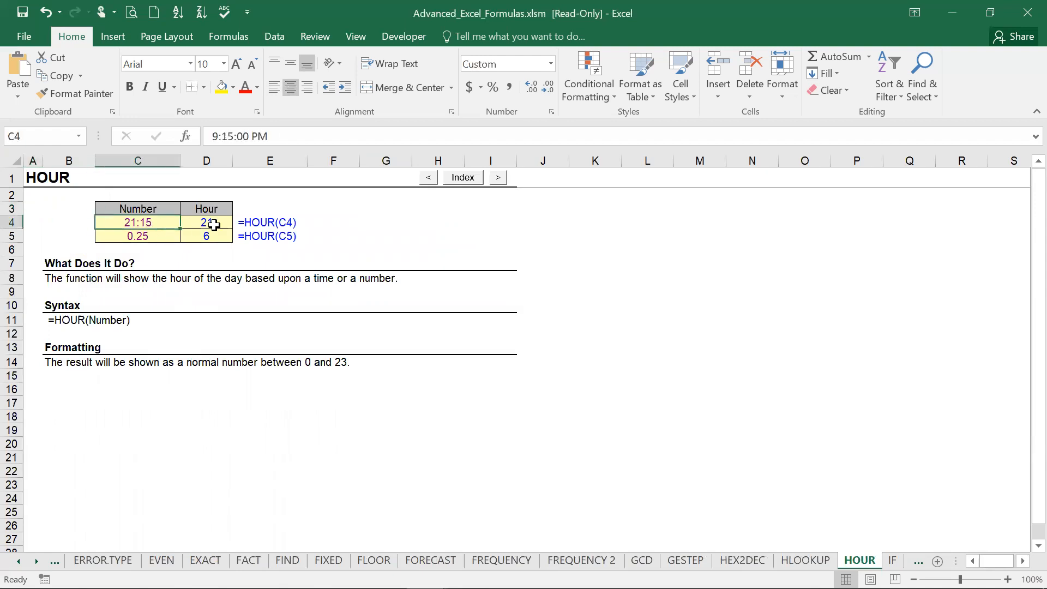
click(215, 225)
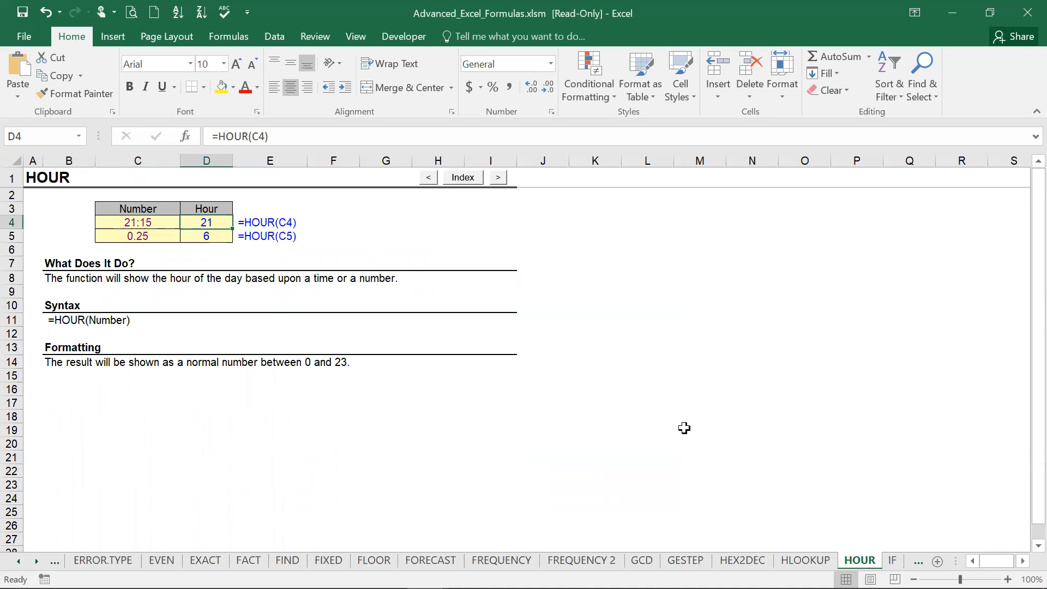
Step: Switch to the Dec-class.xlsx workbook and trace the dependents of the first name in A2
key(super)
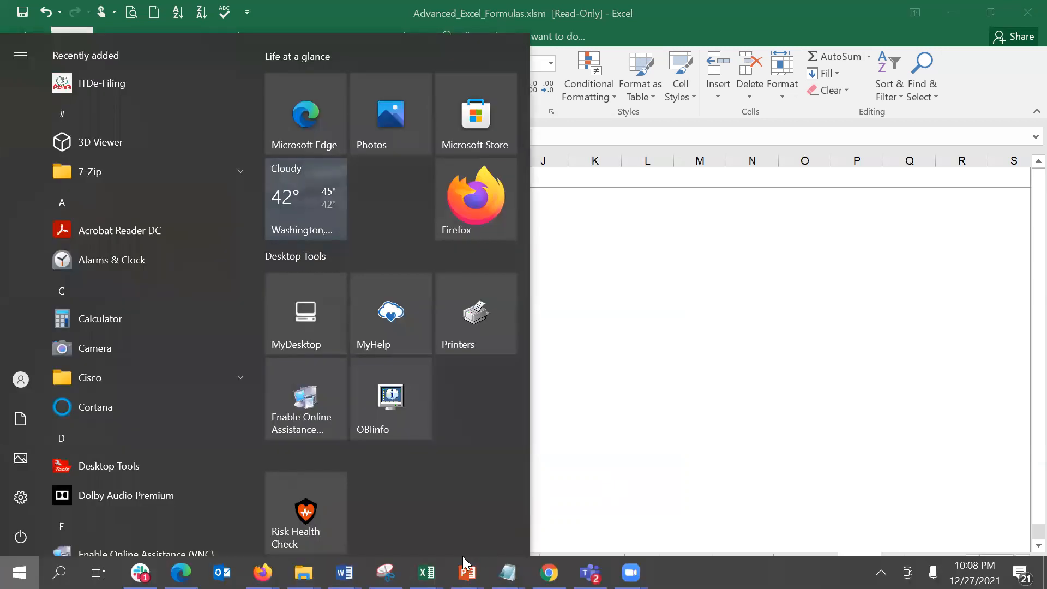
mouse_move(427, 572)
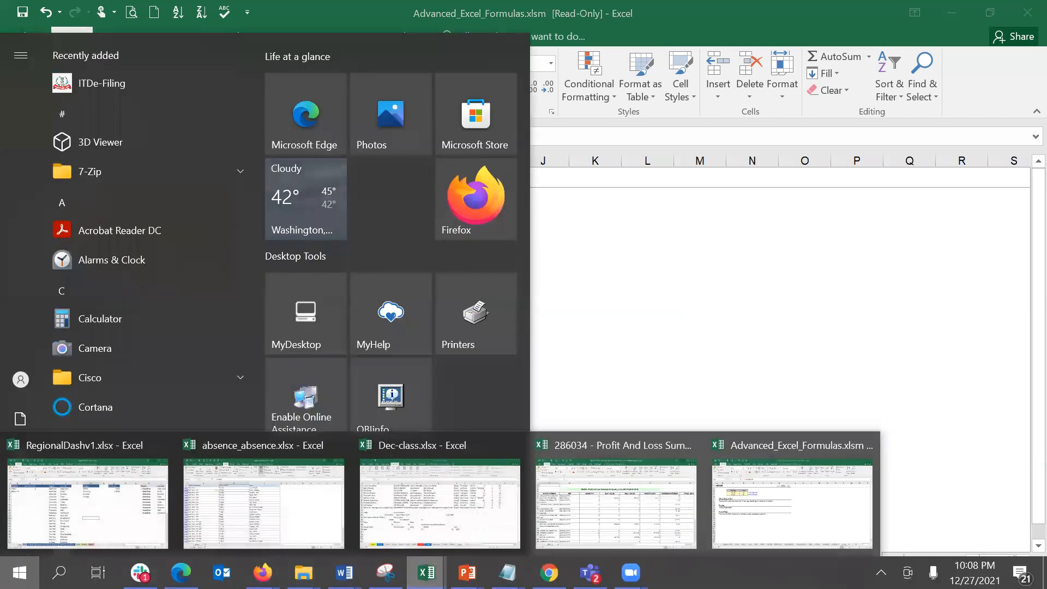
click(448, 491)
click(400, 242)
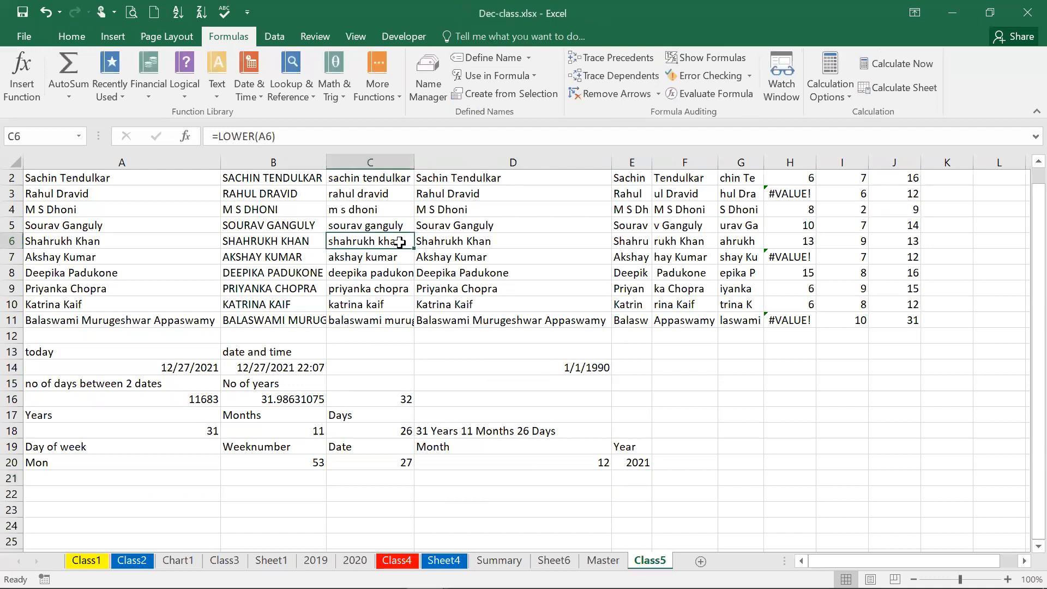
click(147, 174)
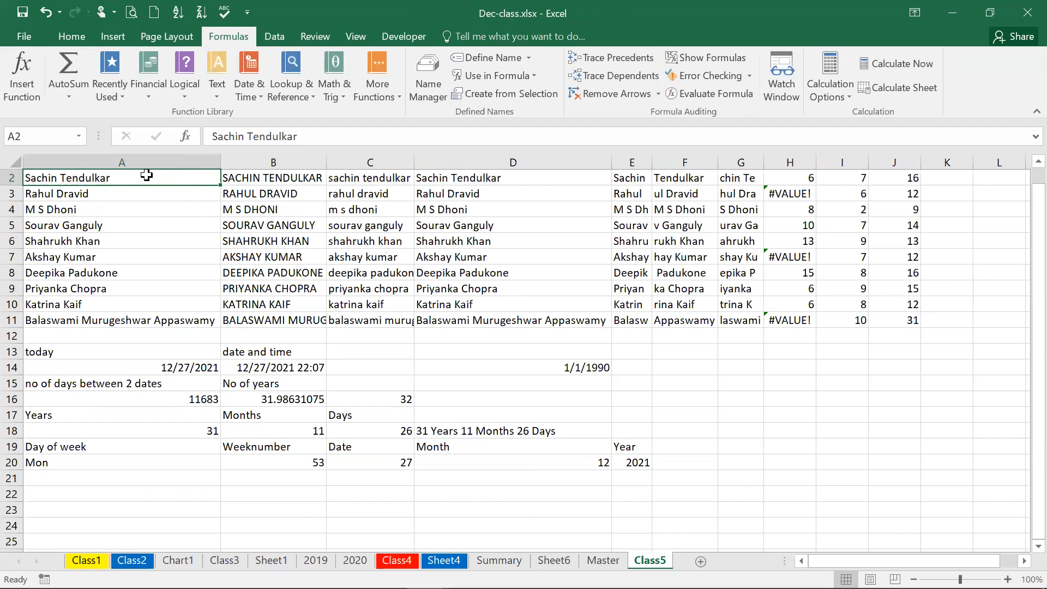
click(605, 80)
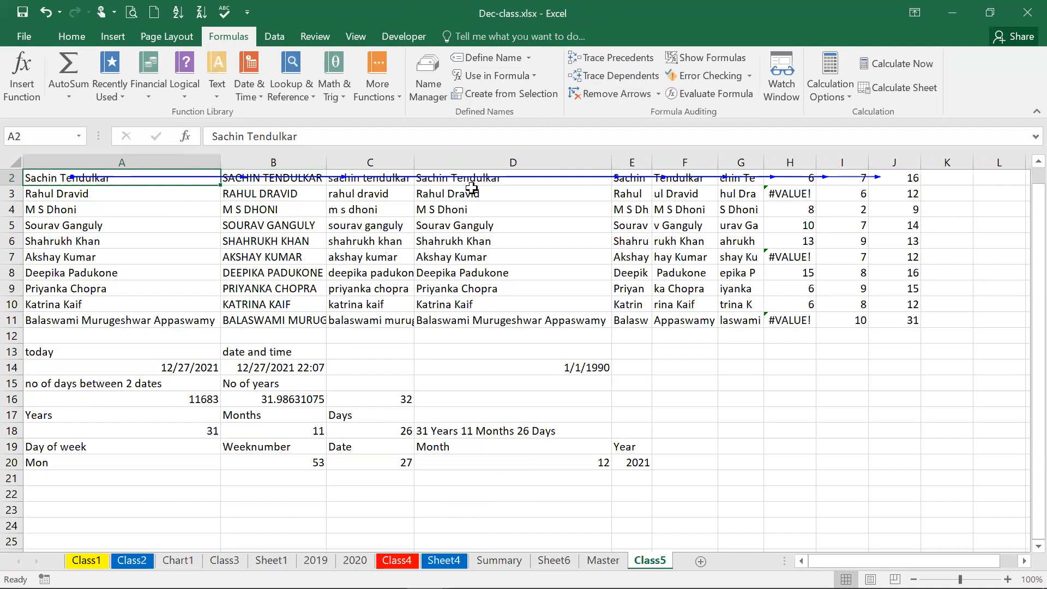
Step: Trace the dependents of today's date in A14
click(182, 362)
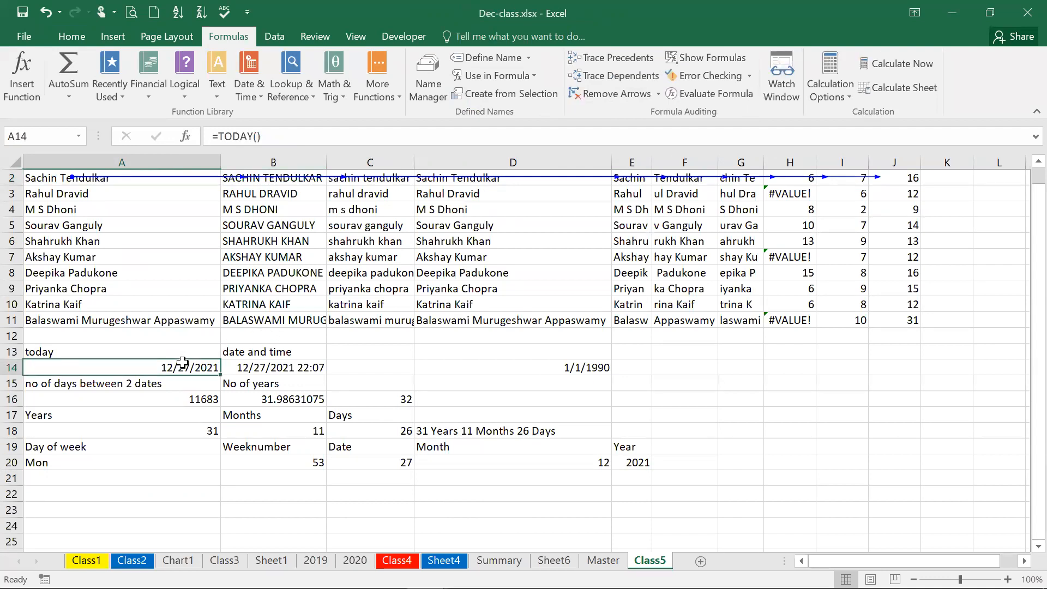
click(610, 81)
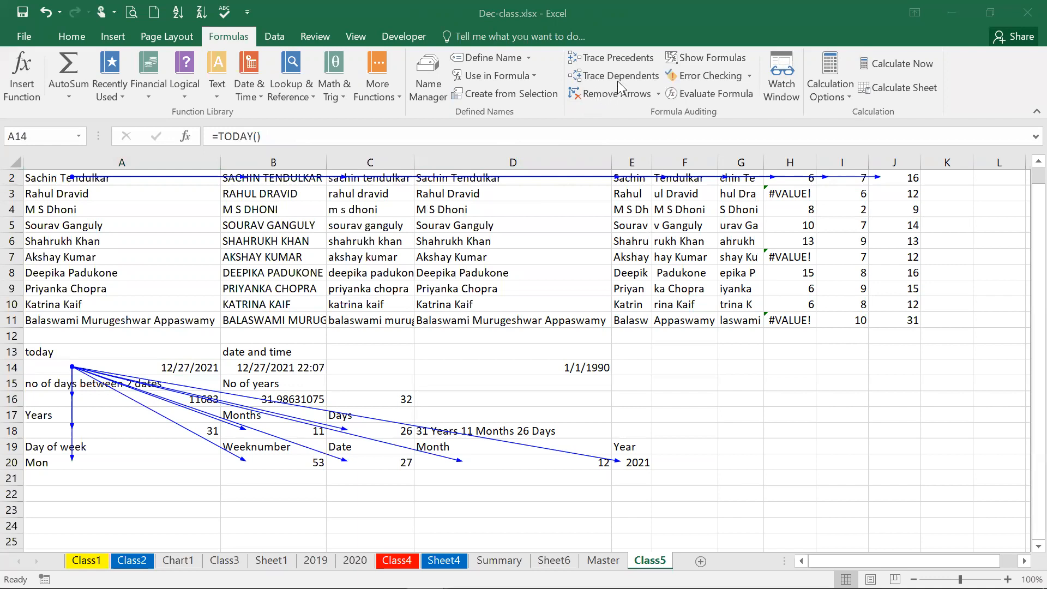
click(459, 213)
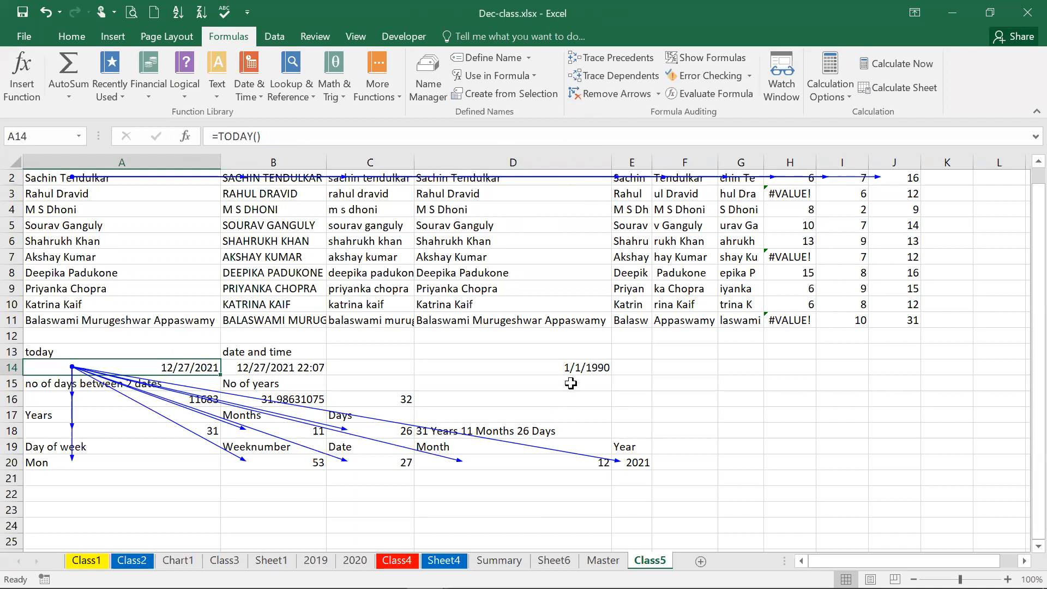
Step: Try to trace the precedents of the date in D14
click(595, 367)
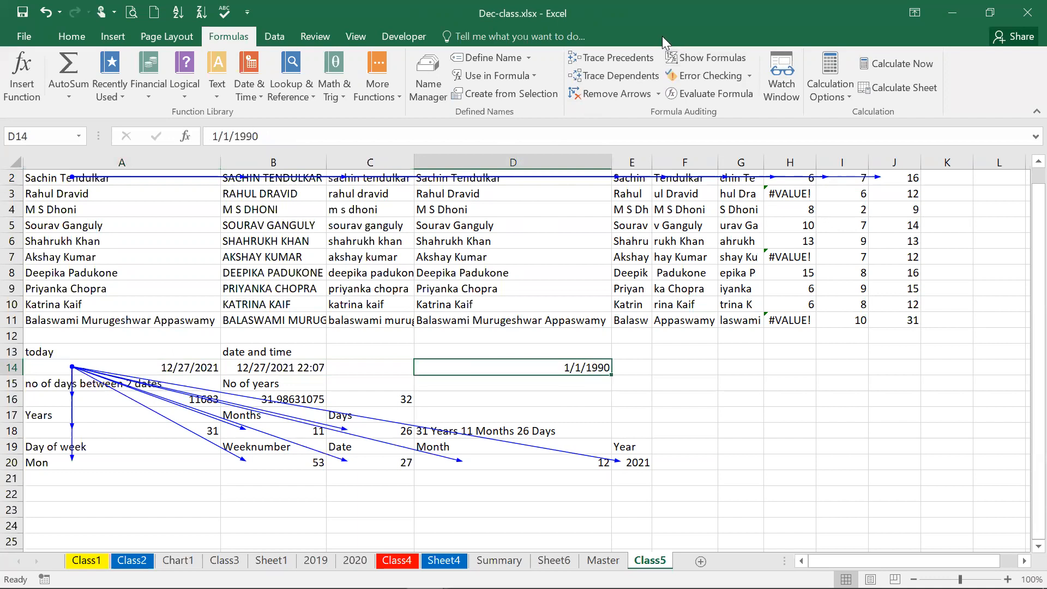
click(643, 59)
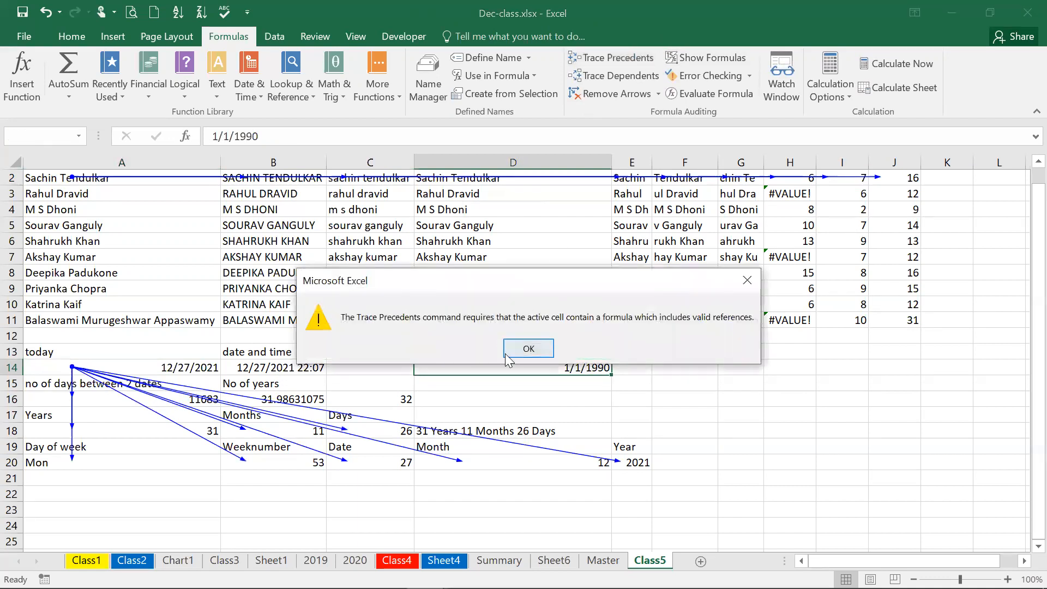
click(528, 349)
Step: Trace the precedents of the CONCATENATE formula in D18 twice, removing all tracing arrows each time
click(540, 430)
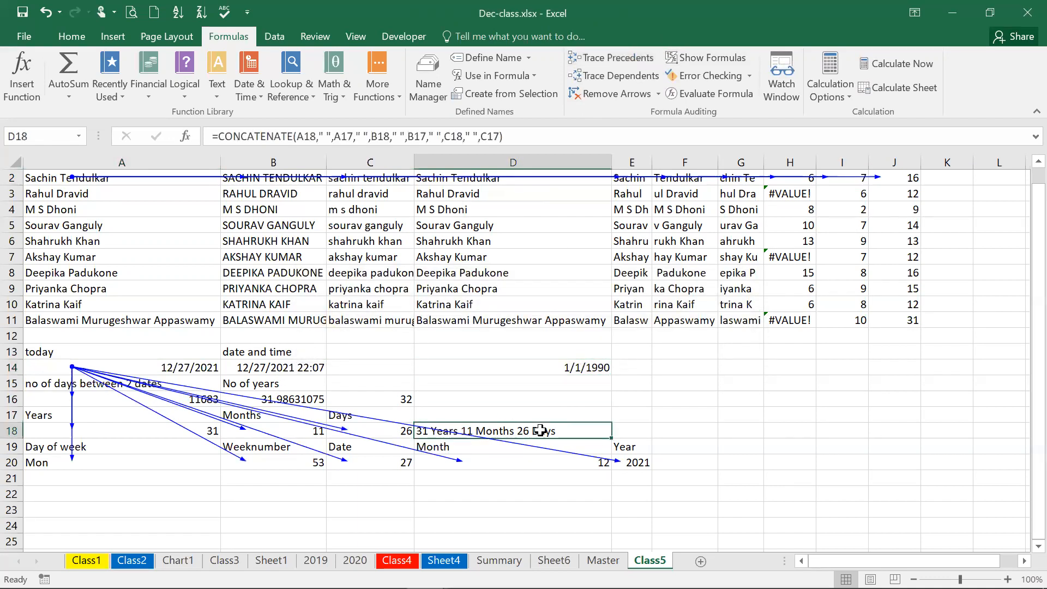
click(599, 58)
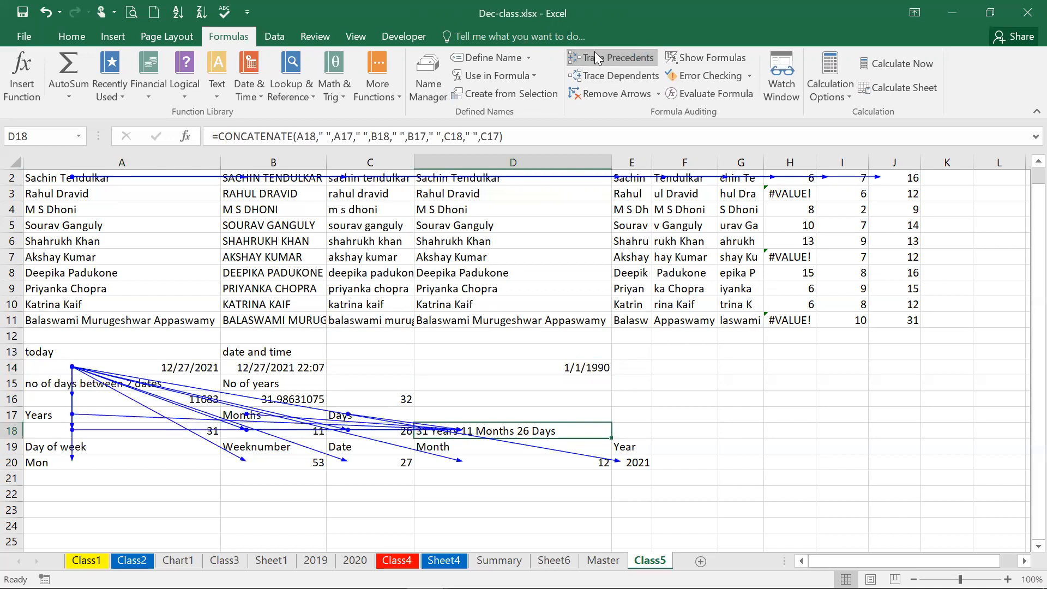
click(614, 92)
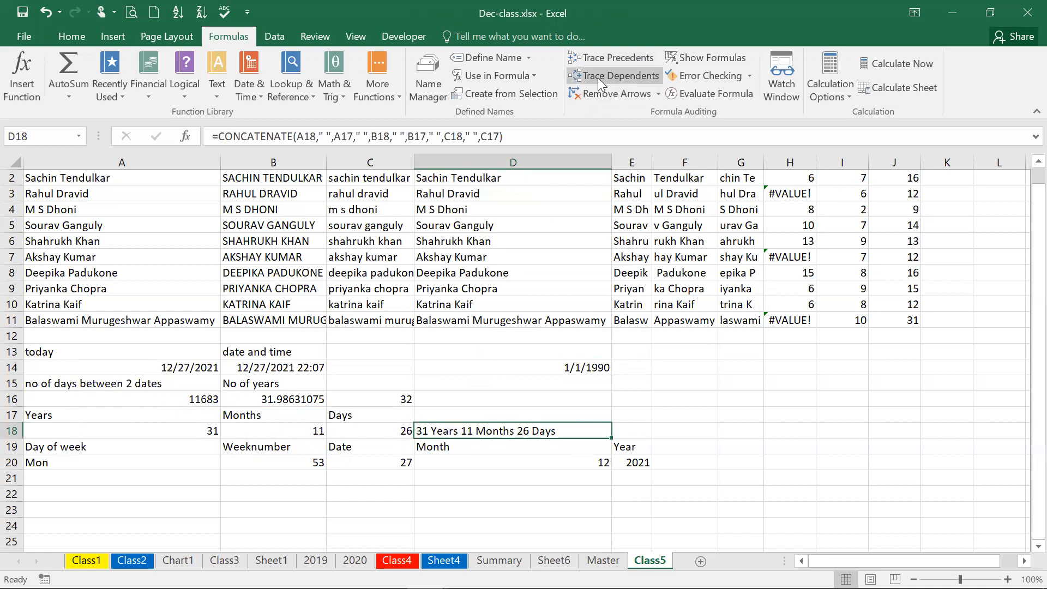
click(592, 56)
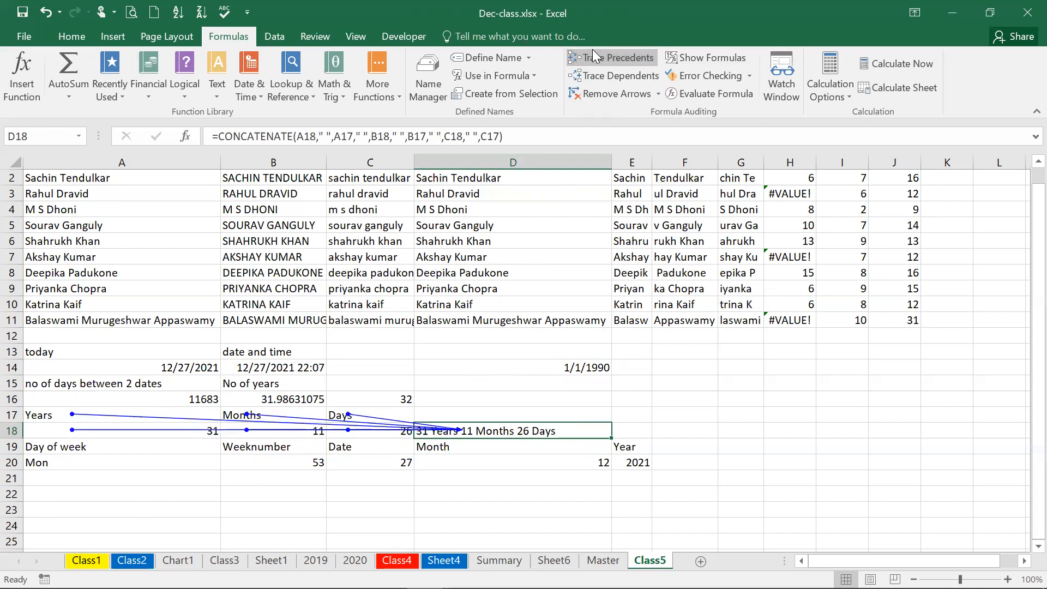
click(622, 96)
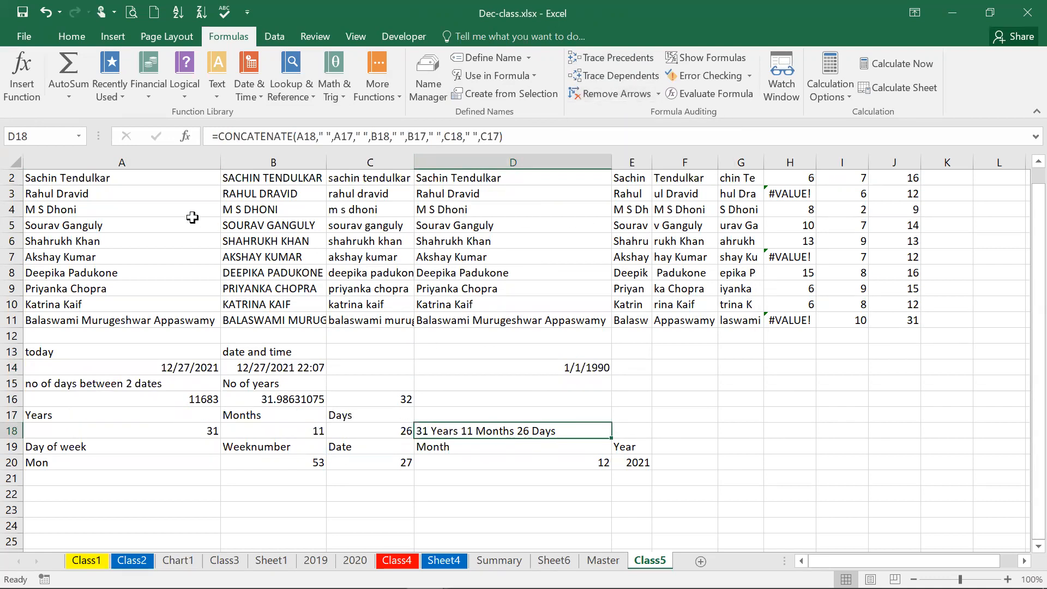
Step: Inspect the UPPER formulas in B2, B3, B5 and B6
click(234, 181)
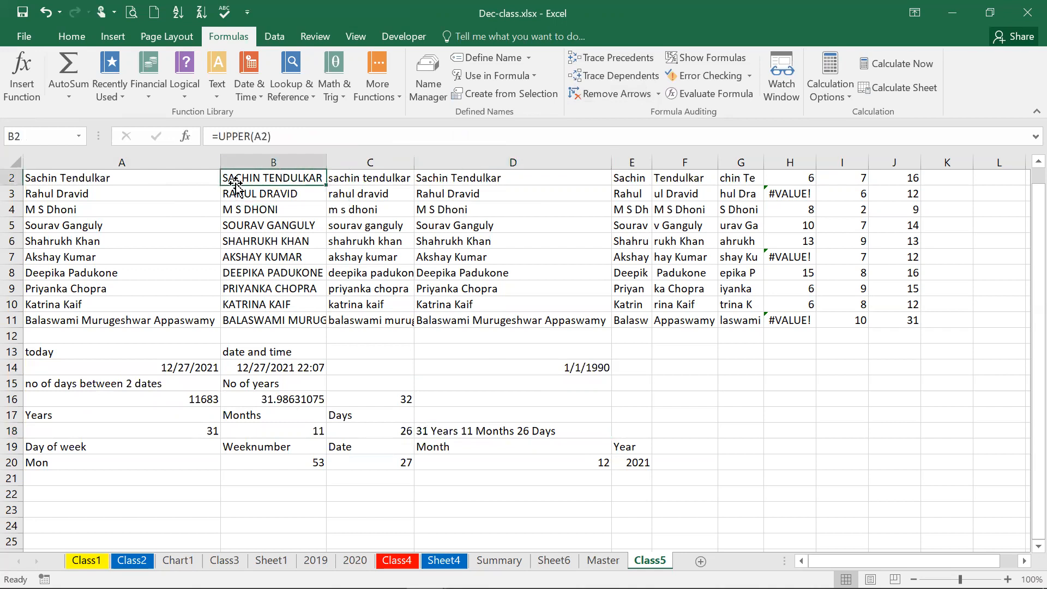
click(240, 192)
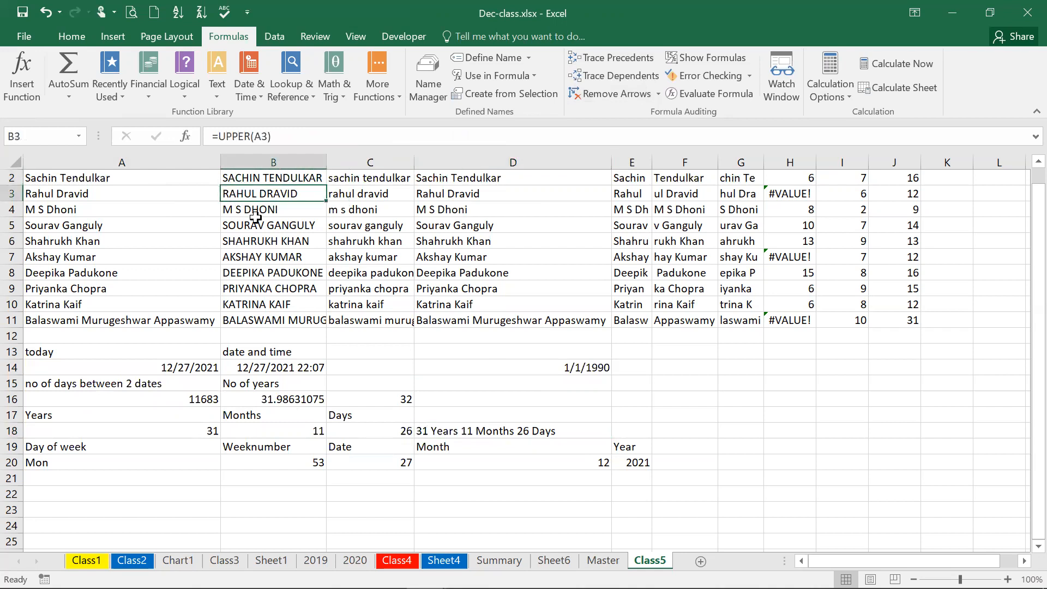
click(256, 227)
click(267, 243)
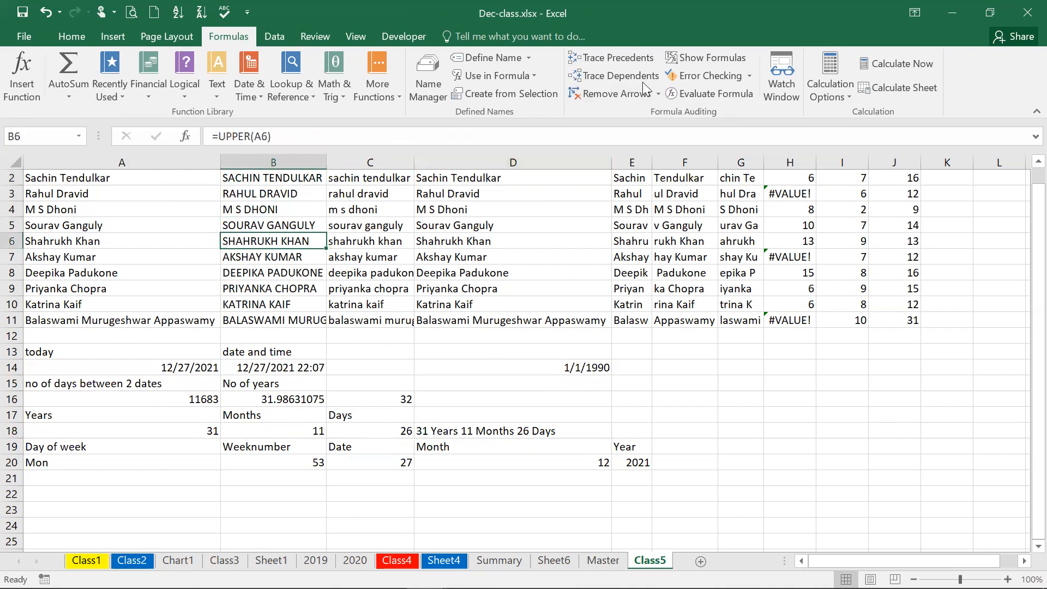
Step: Show formulas instead of results throughout the Class5 sheet and go up to the Upper heading in B1
click(691, 62)
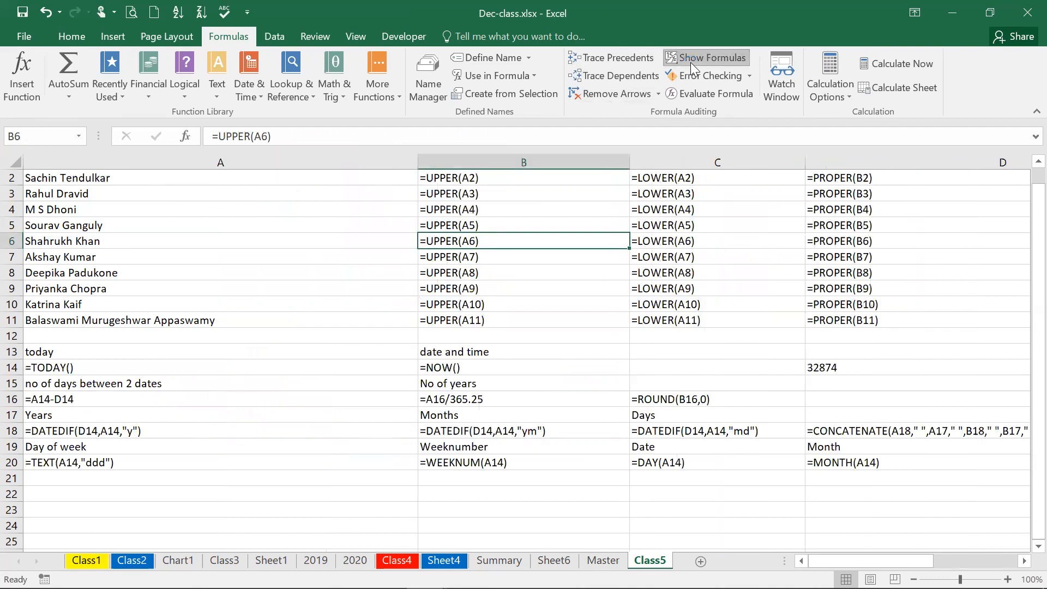
key(Up)
key(Up)
key(Up)
key(Up)
key(Up)
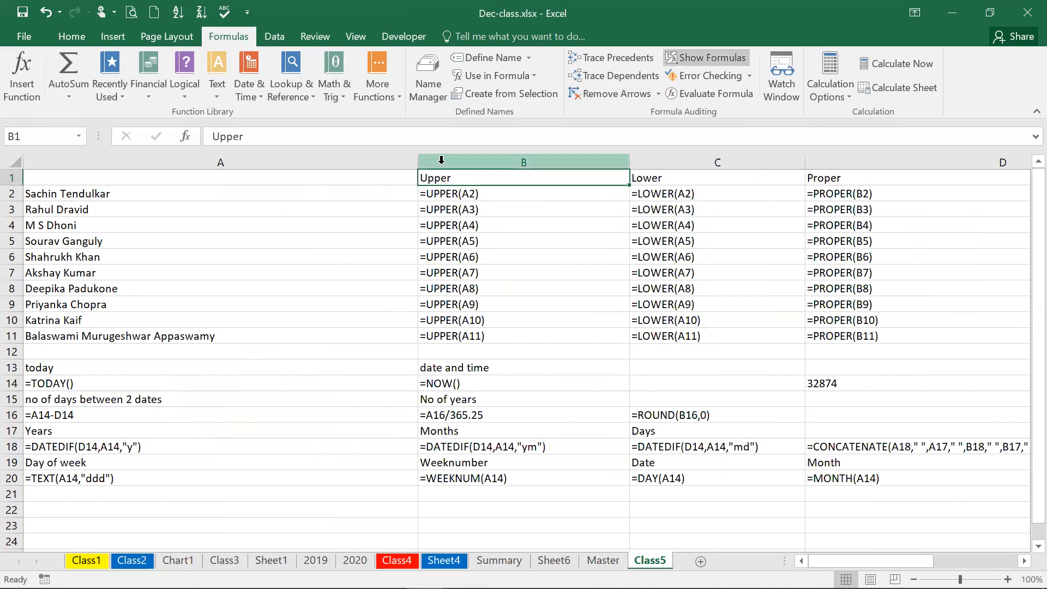
Step: Fit the widths of columns A, B and C on the Class5 sheet to their displayed formulas
double_click(419, 160)
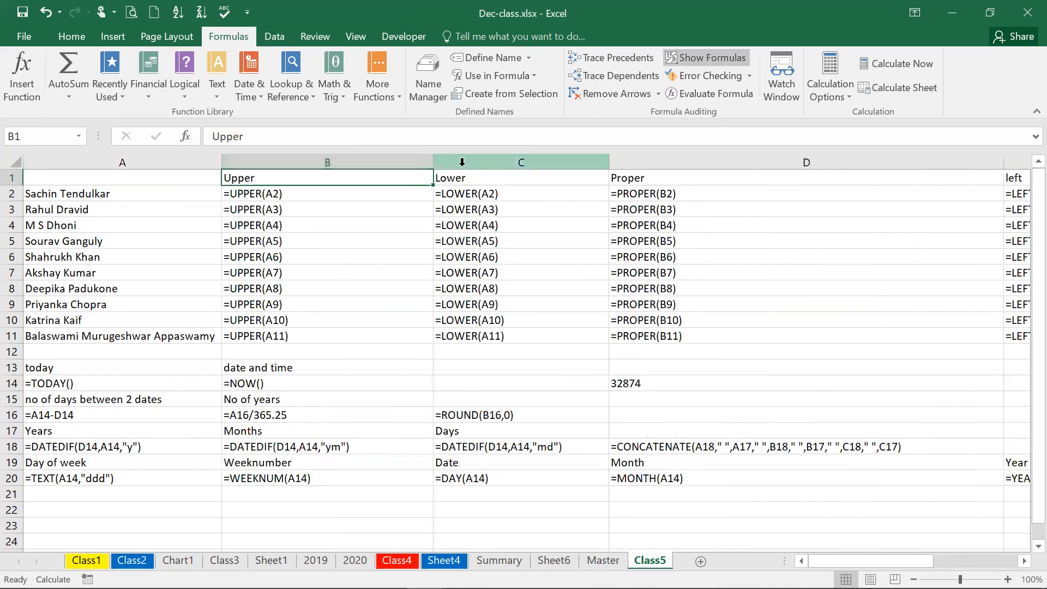
drag(438, 159, 438, 159)
double_click(438, 158)
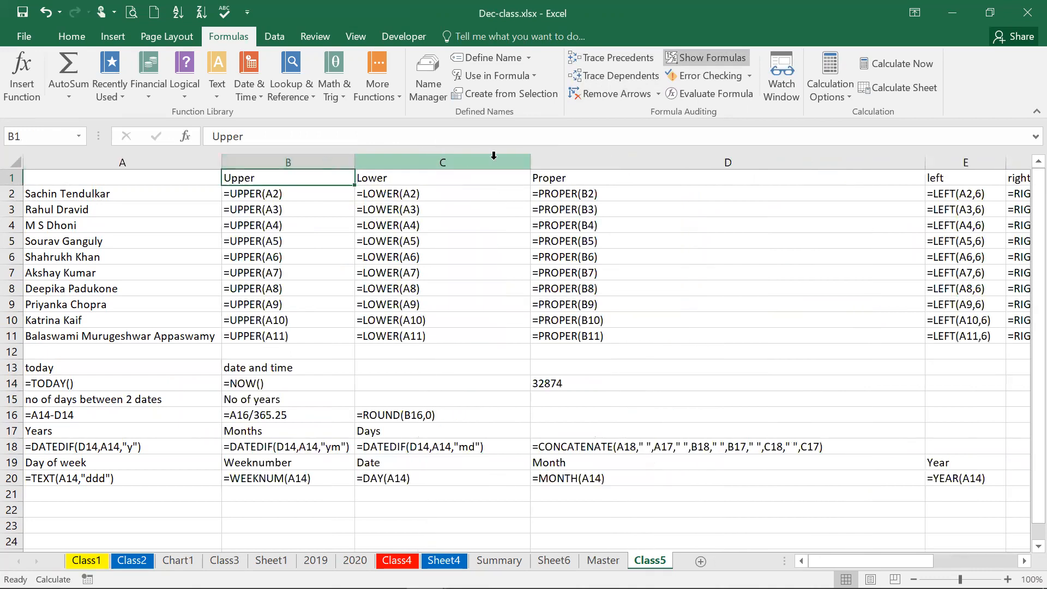
double_click(526, 160)
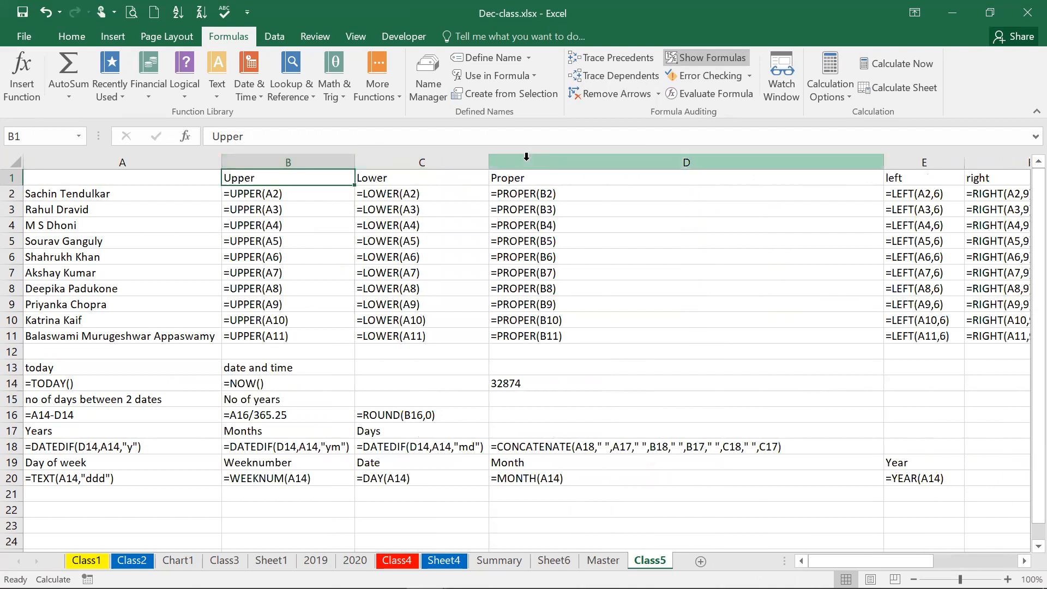
Step: Narrow column D to just past its CONCATENATE formula and fit columns E and F to their displayed formulas
click(671, 225)
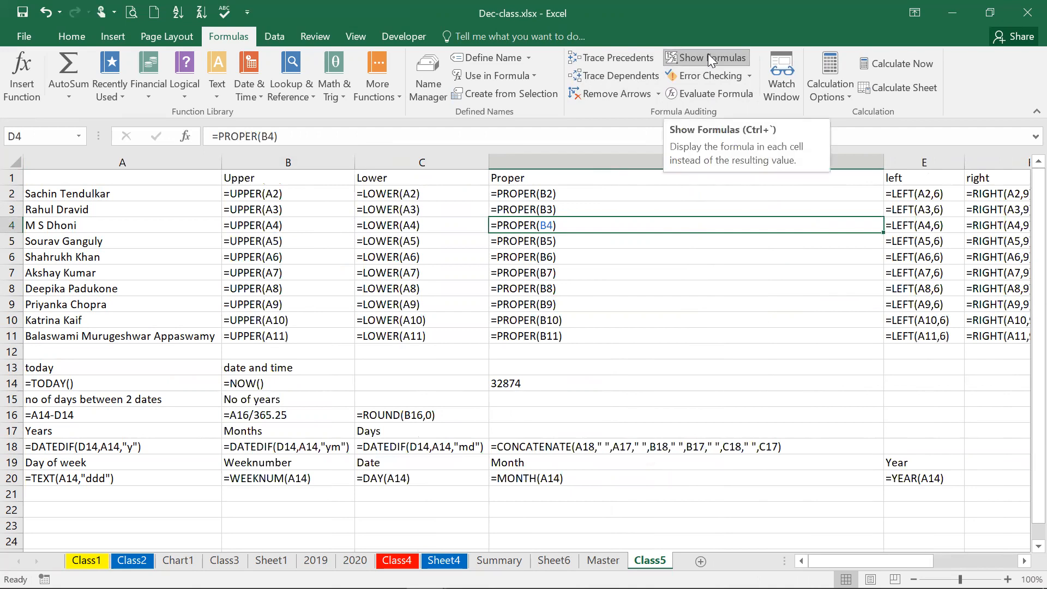
drag(884, 162, 791, 162)
drag(872, 162, 861, 162)
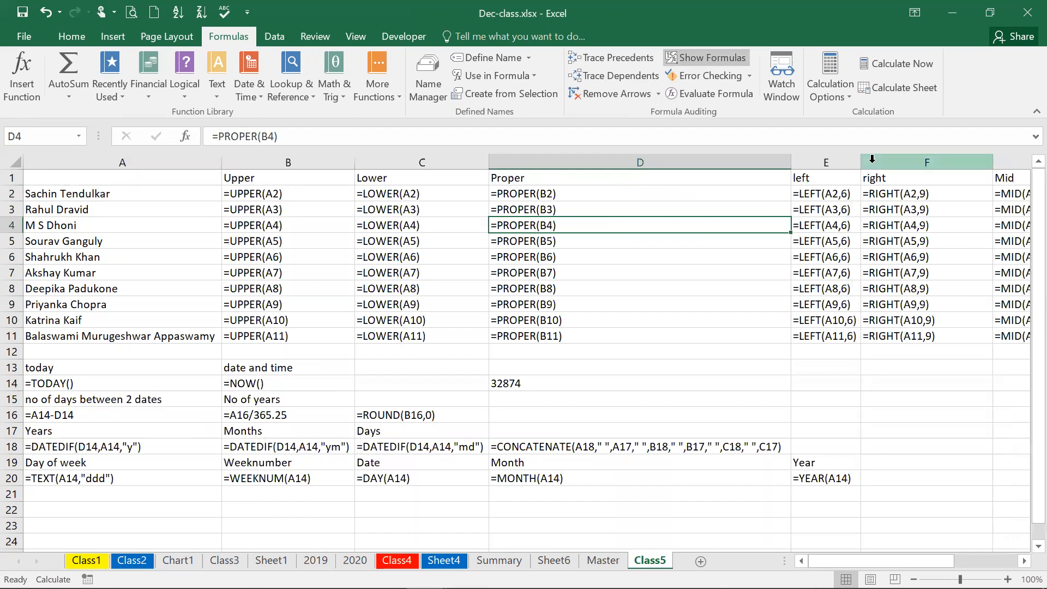
double_click(992, 161)
Step: Fit the two FIND formula columns, H and I, to their displayed formulas
key(Right)
key(Right)
key(Right)
key(Right)
key(Right)
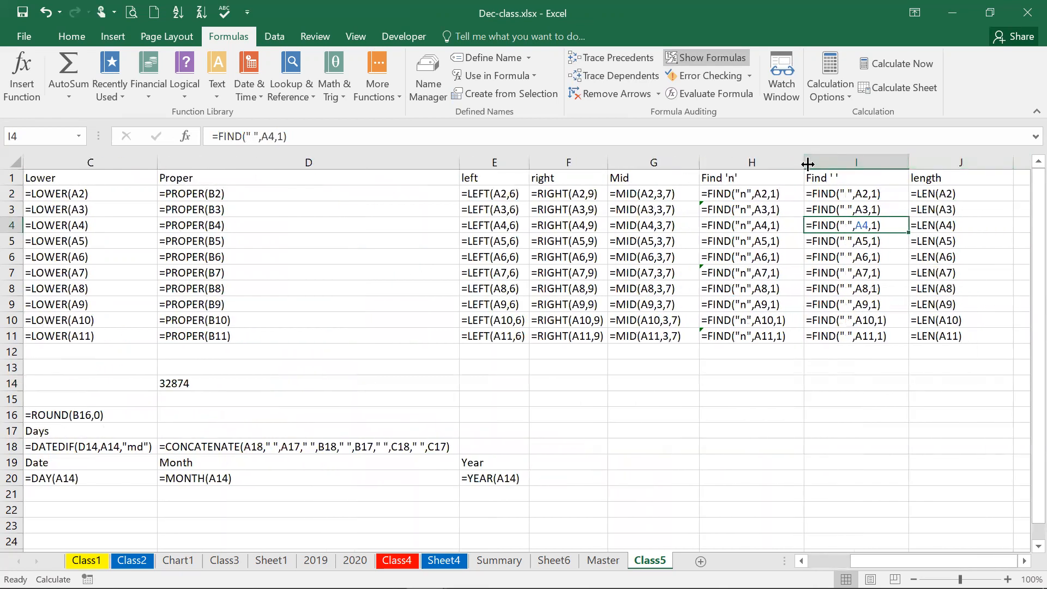
double_click(805, 162)
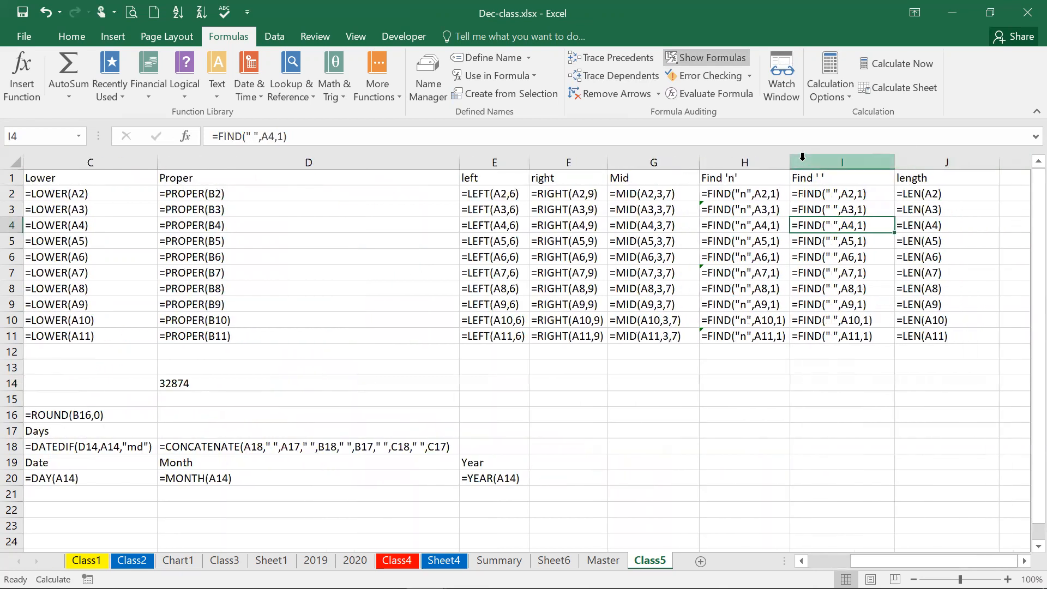
double_click(894, 163)
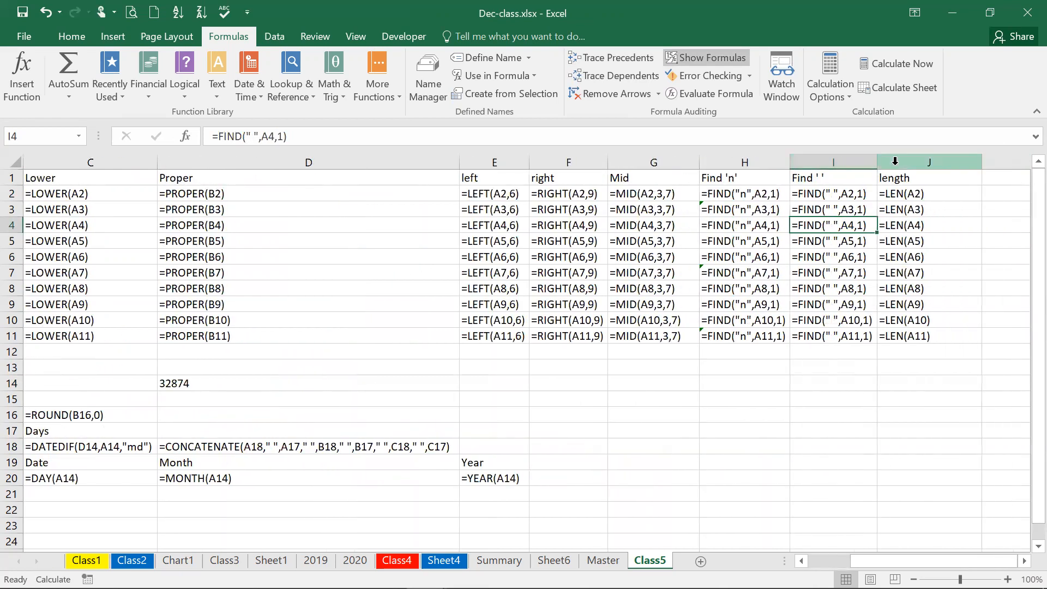
Step: Show results instead of formulas again on Class5, fit column H to its contents, and return to A4
click(696, 54)
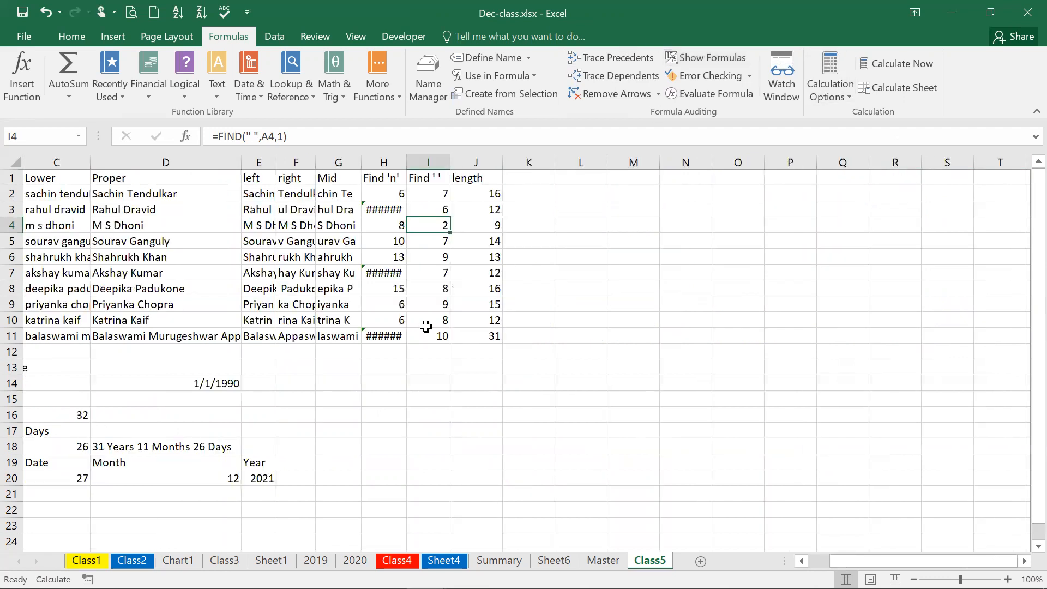
double_click(405, 162)
key(Left)
key(Left)
key(Left)
key(Left)
key(Left)
key(Left)
key(Left)
key(Left)
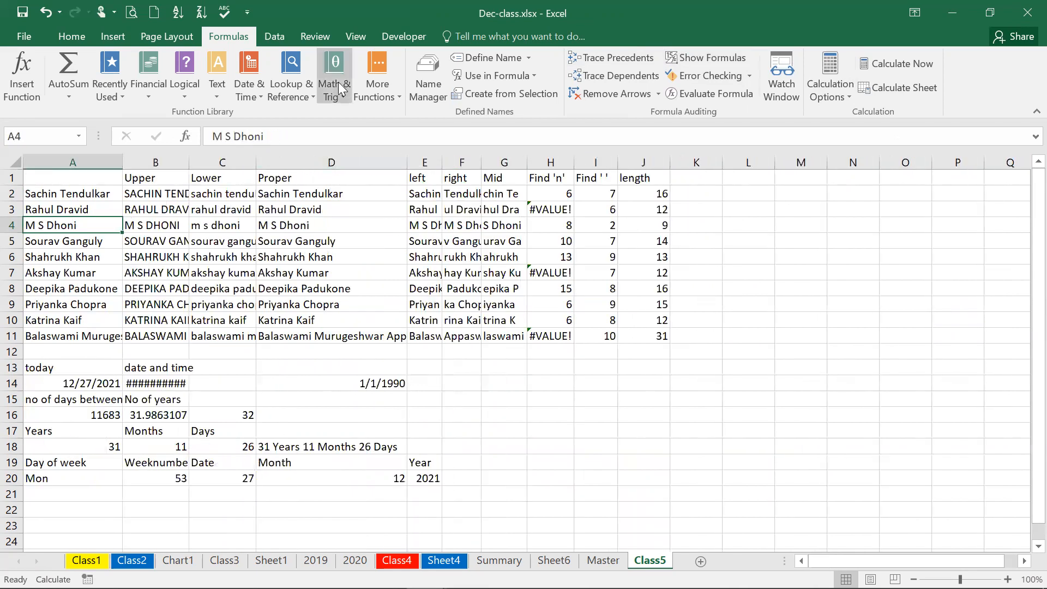
Step: Fit column B to its uppercase names and date-time value, and save the workbook
double_click(190, 156)
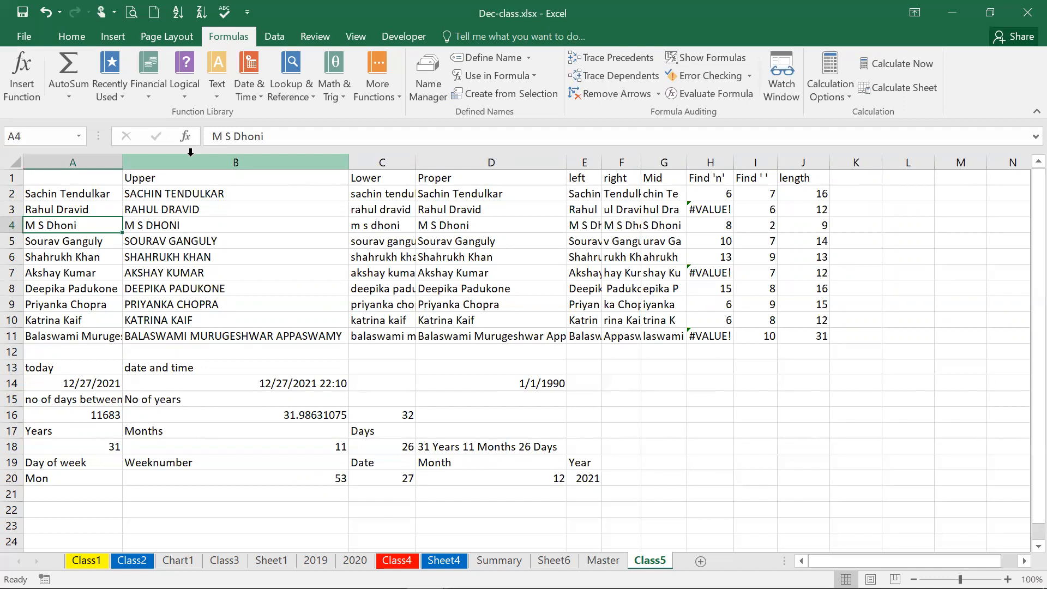
key(ctrl+s)
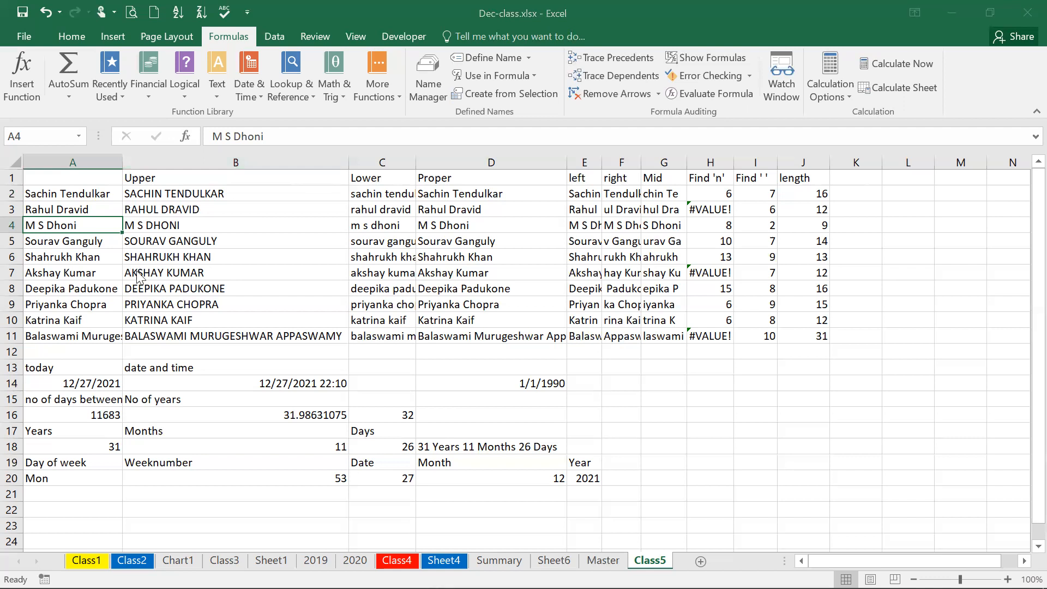
Step: Switch to the Advanced_Excel_Formulas workbook and go from the HOUR sheet to the function index
key(super)
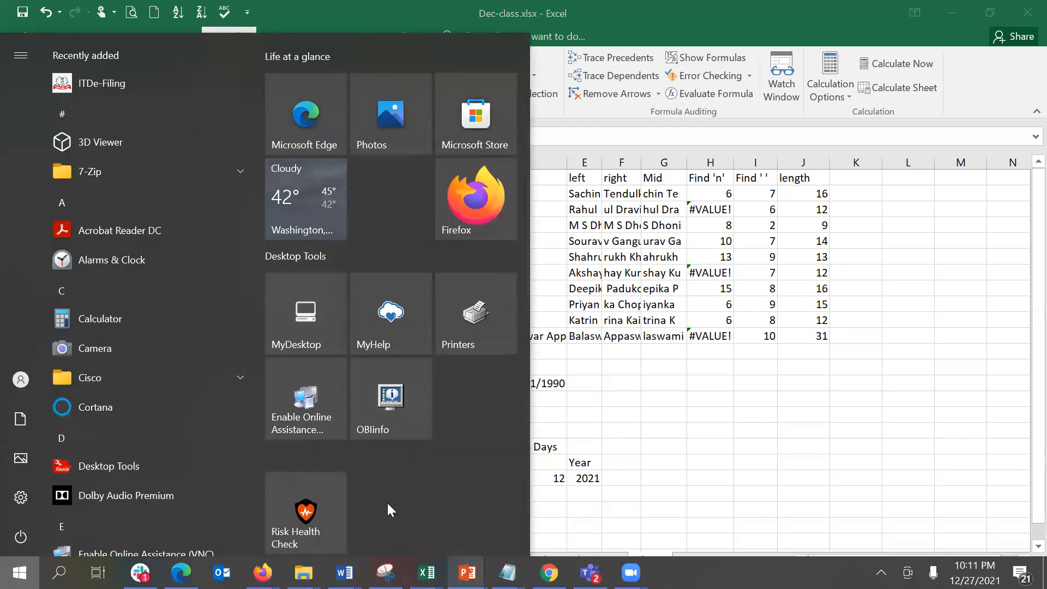
mouse_move(426, 573)
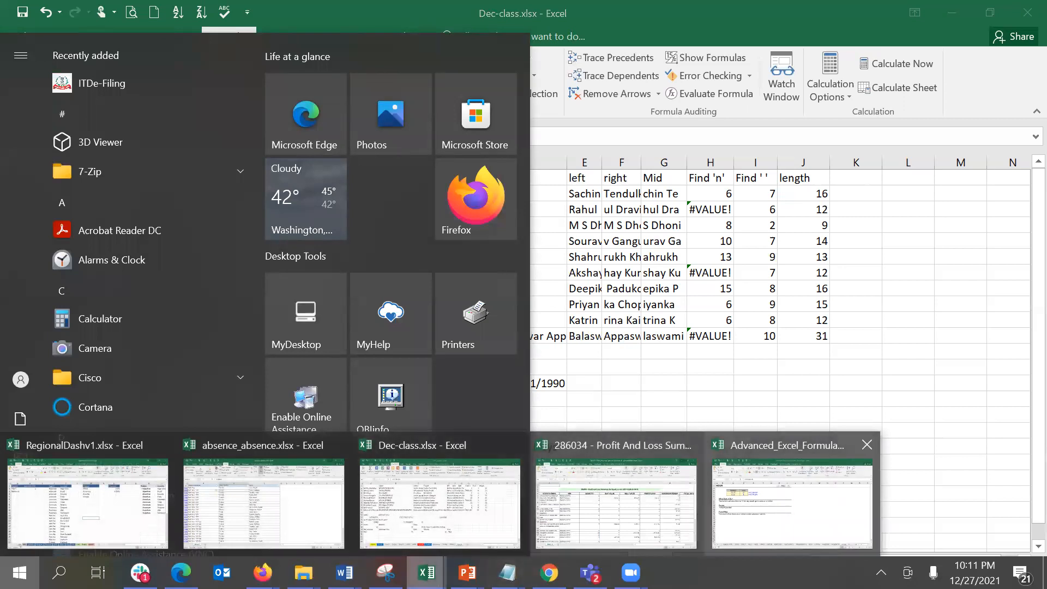
click(792, 502)
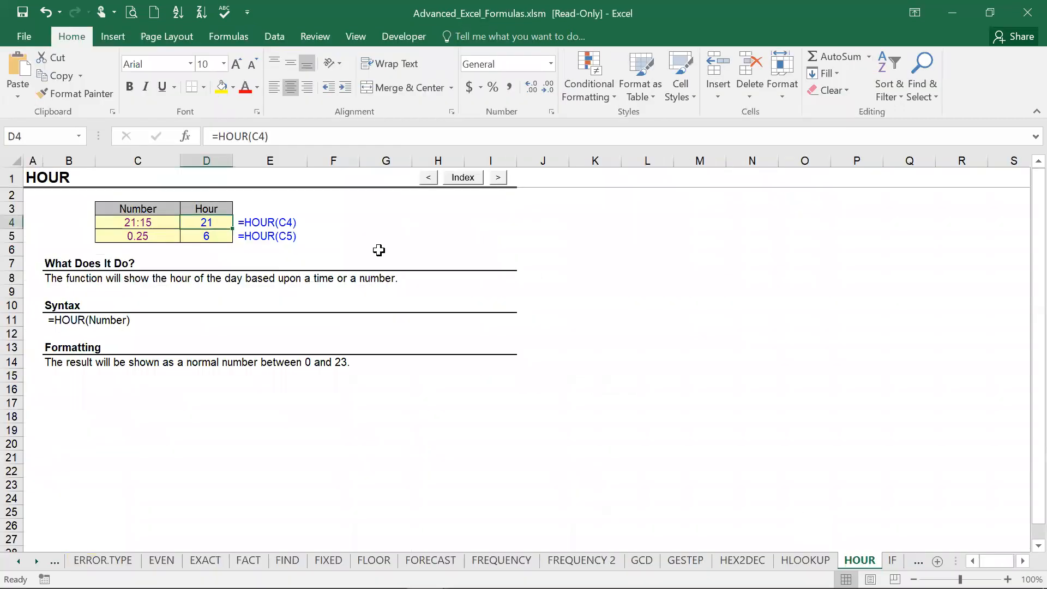
click(463, 178)
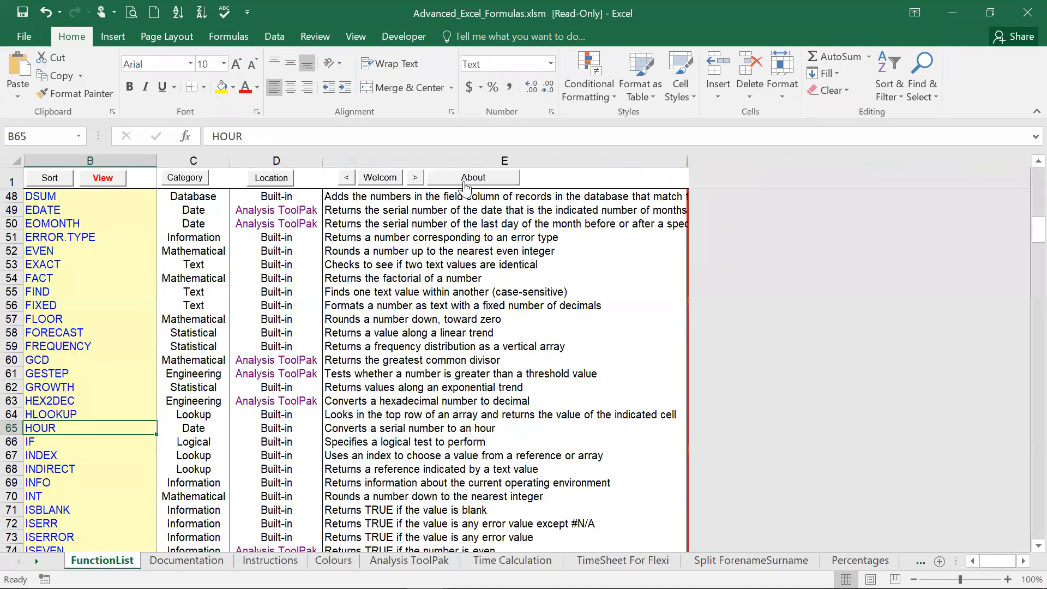
Step: Go up the function list to the Age Calculation sample in B2
click(136, 210)
key(Up)
key(Up)
key(Up)
key(Up)
key(Up)
key(Up)
key(Up)
key(Up)
key(Up)
key(Up)
key(Up)
key(Up)
key(Up)
key(Up)
key(Up)
key(Up)
key(Up)
key(Up)
key(Up)
key(Up)
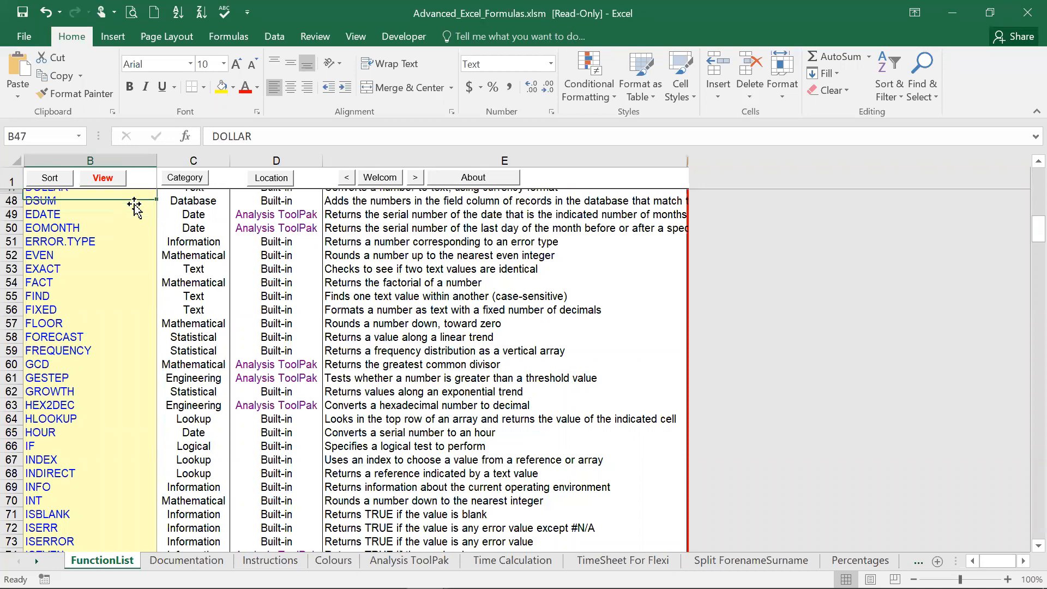
key(Up)
key(Up)
key(Up)
key(Up)
key(Up)
key(Up)
key(Up)
key(Up)
key(Up)
key(Up)
key(Up)
key(Up)
key(Up)
key(Up)
key(Up)
key(Up)
key(Up)
key(Up)
key(Up)
key(Up)
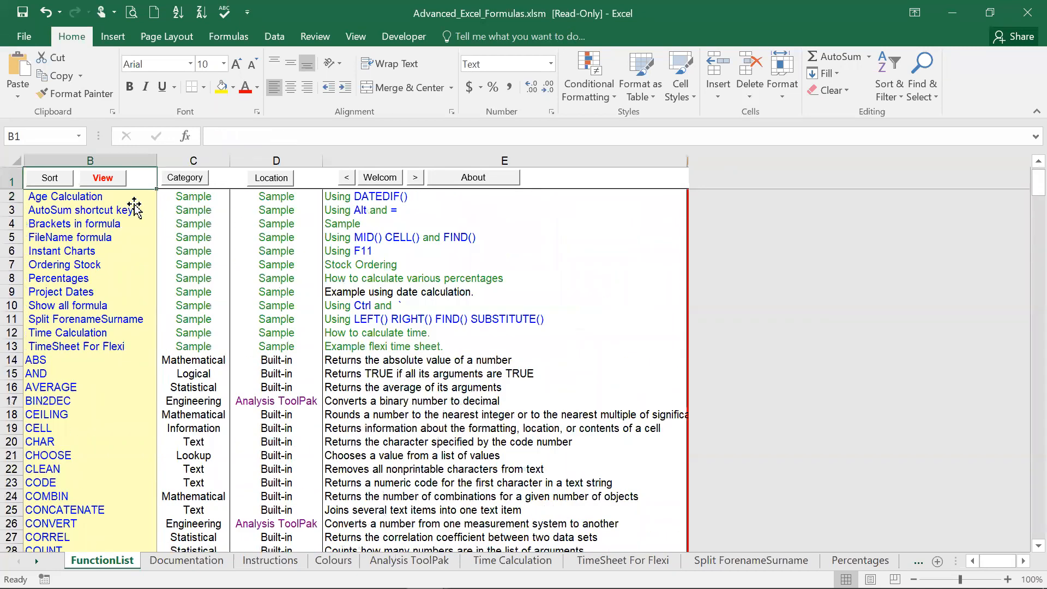
key(Down)
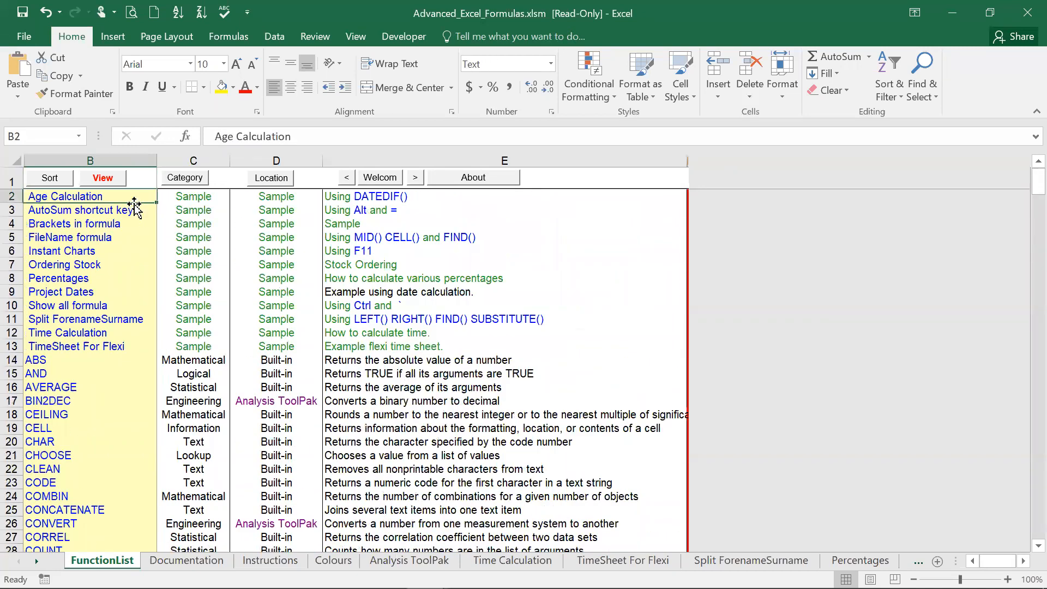